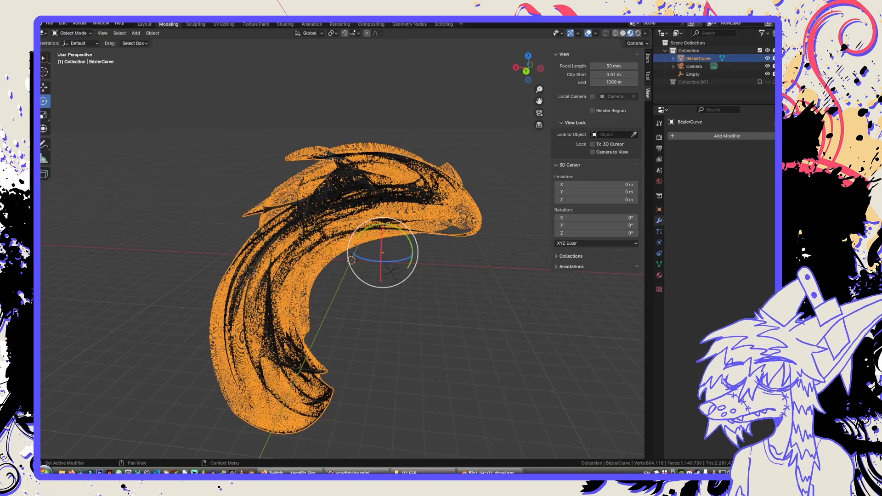
View the reference artwork finmetal1.png from the 02 FEB folder and return to the 3D scene.
{"action": "middle_click_drag", "start_coordinate": [451, 250], "coordinate": [330, 293]}
{"action": "left_click", "coordinate": [450, 281]}
{"action": "left_click", "coordinate": [301, 285]}
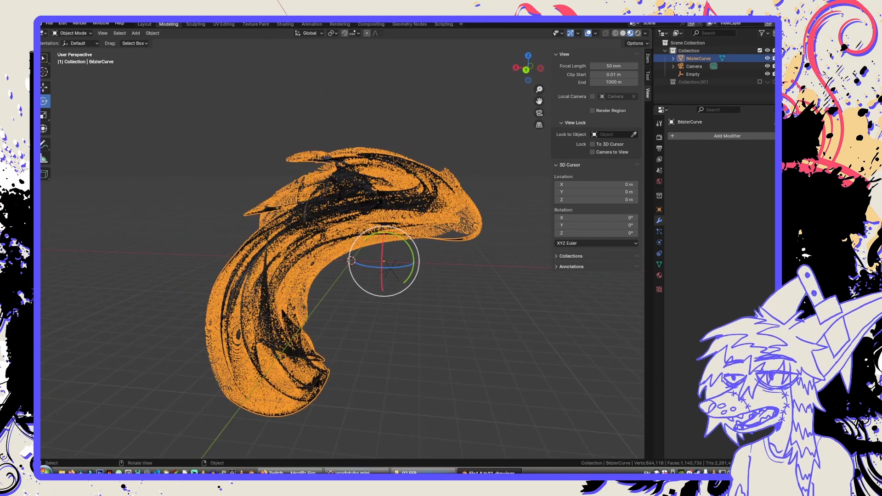
{"action": "left_click", "coordinate": [411, 473]}
{"action": "double_click", "coordinate": [428, 213]}
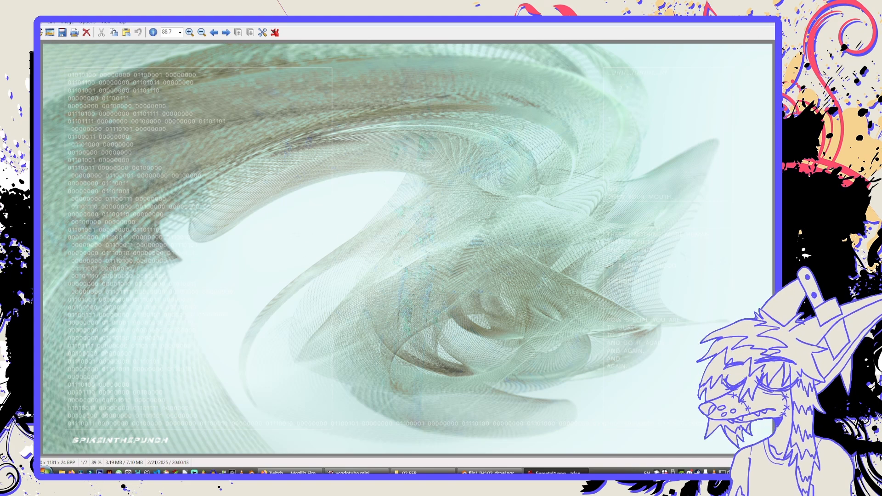
{"action": "key", "text": "Escape"}
{"action": "left_click", "coordinate": [407, 111]}
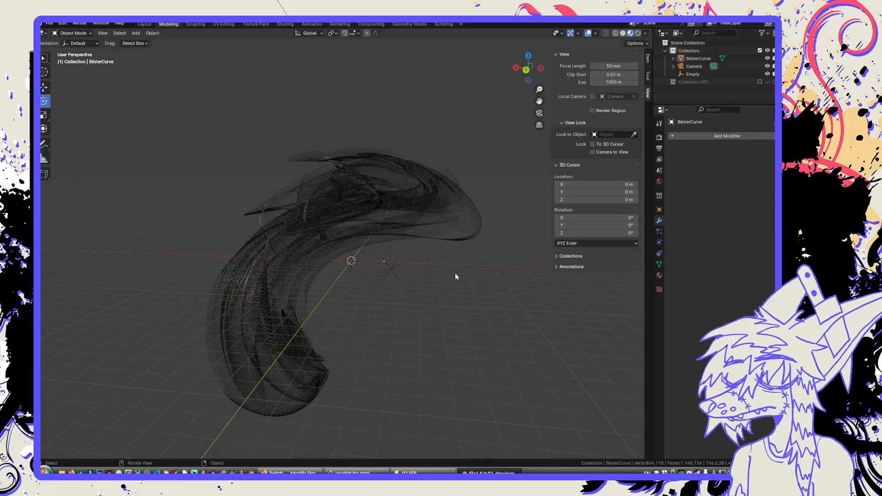
Examine the finished wireframe mesh up close and from several angles, both selected and deselected.
{"action": "middle_click_drag", "start_coordinate": [455, 273], "coordinate": [408, 265]}
{"action": "scroll", "coordinate": [373, 208], "scroll_direction": "up", "scroll_amount": 10}
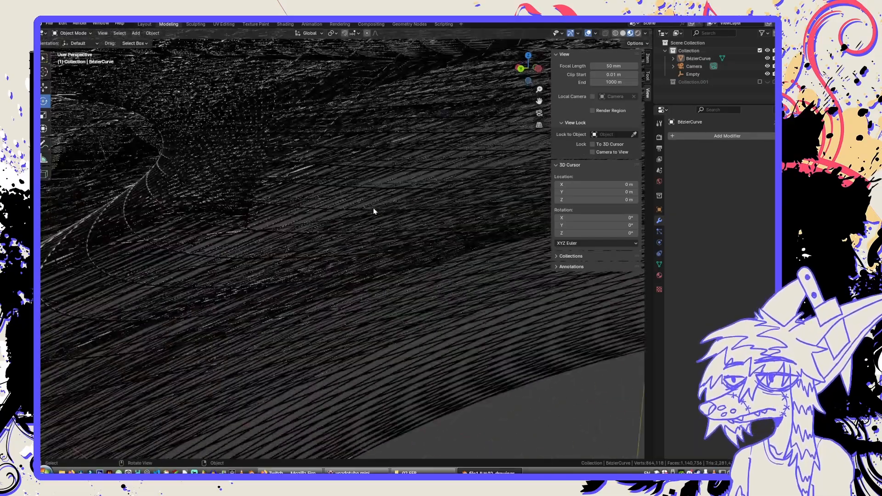
{"action": "scroll", "coordinate": [373, 211], "scroll_direction": "down", "scroll_amount": 6}
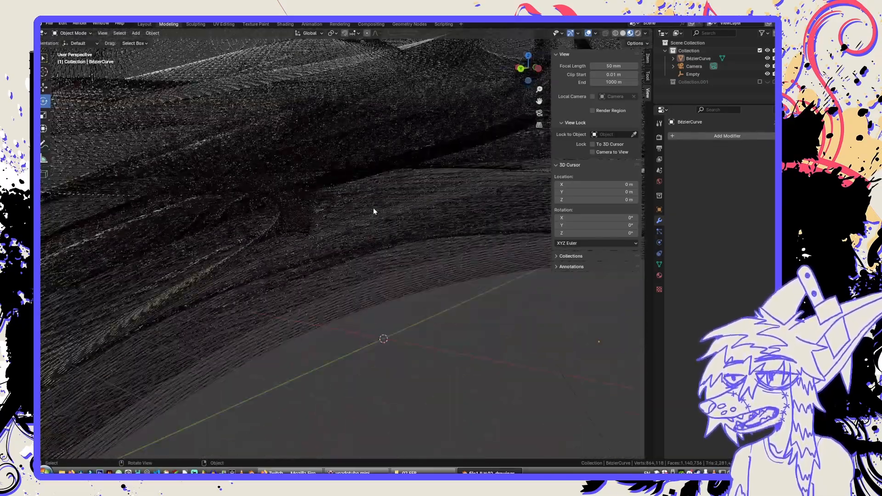
{"action": "scroll", "coordinate": [373, 211], "scroll_direction": "down", "scroll_amount": 5}
{"action": "left_click", "coordinate": [373, 211]}
{"action": "middle_click_drag", "start_coordinate": [421, 314], "coordinate": [528, 190]}
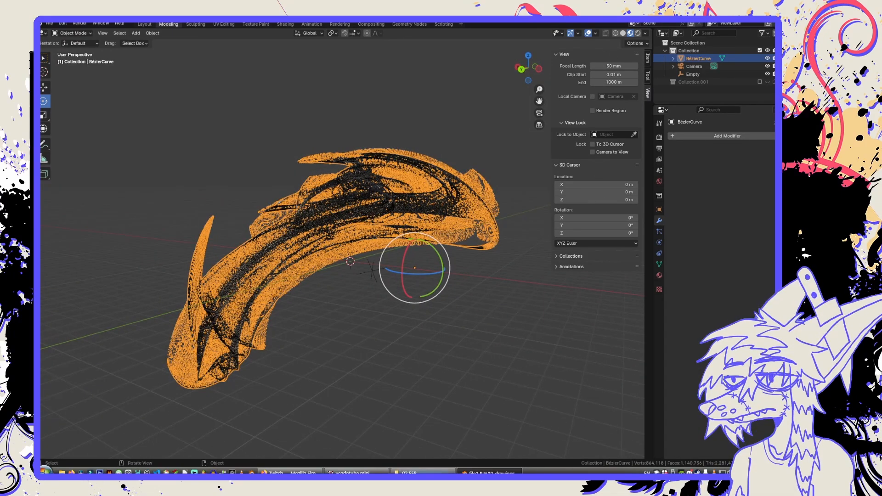
{"action": "left_click", "coordinate": [414, 473]}
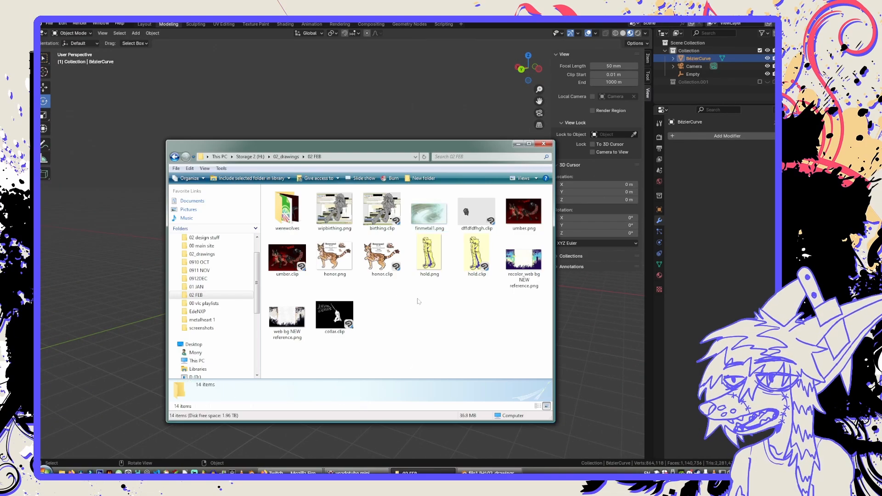
{"action": "left_click", "coordinate": [328, 20]}
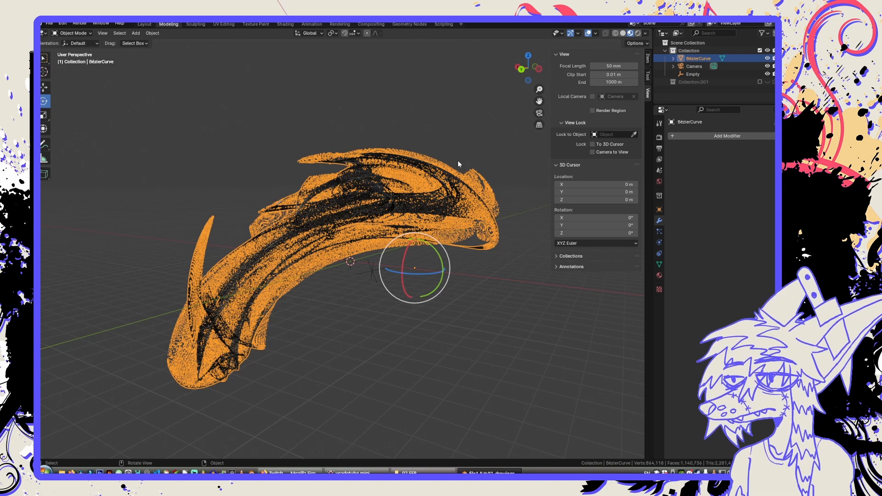
{"action": "middle_click_drag", "start_coordinate": [456, 248], "coordinate": [384, 309]}
{"action": "left_click", "coordinate": [384, 309]}
{"action": "middle_click_drag", "start_coordinate": [250, 306], "coordinate": [315, 244]}
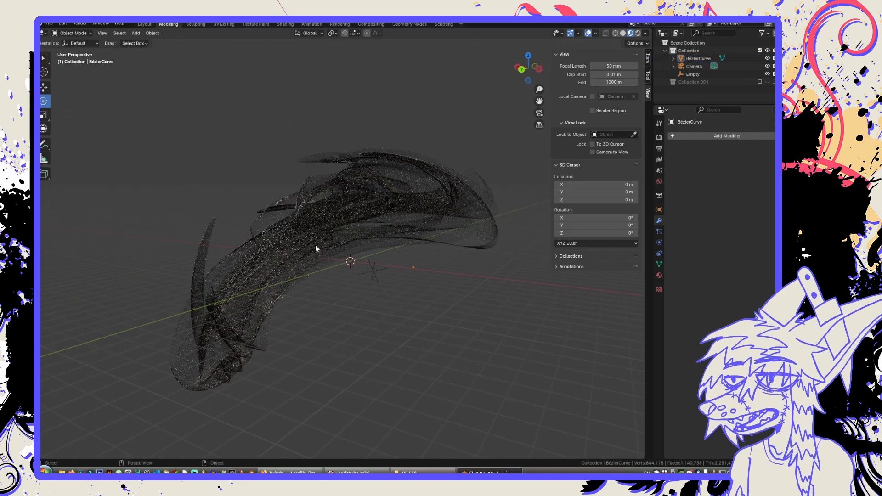
{"action": "left_click", "coordinate": [315, 245]}
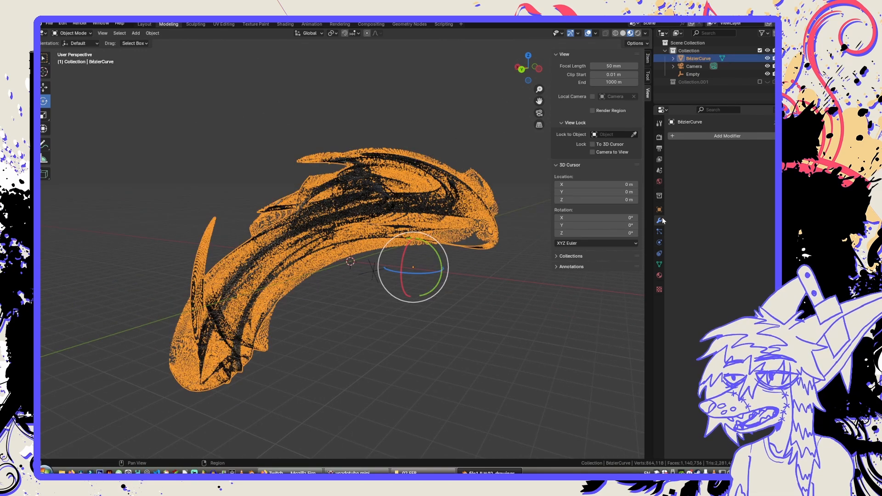
{"action": "middle_click_drag", "start_coordinate": [427, 136], "coordinate": [405, 136]}
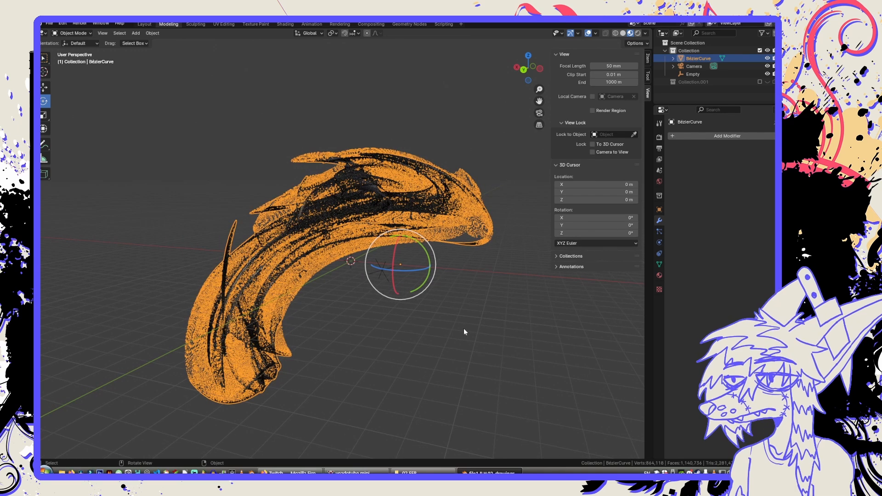
{"action": "mouse_move", "coordinate": [465, 331]}
{"action": "middle_mouse_down"}
{"action": "mouse_move", "coordinate": [371, 321]}
{"action": "mouse_move", "coordinate": [325, 243]}
{"action": "middle_mouse_up"}
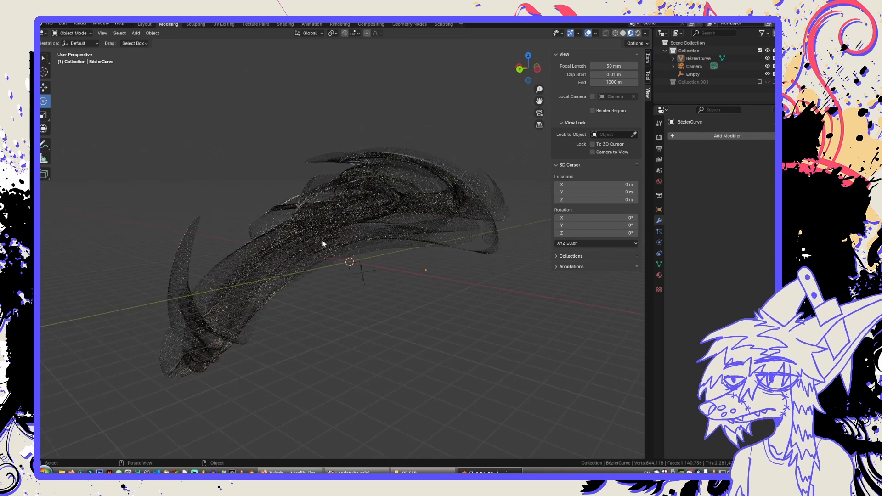
Inspect the scene's collections, the BézierCurve object's mesh data in Edit Mode, and the Empty's properties.
{"action": "left_click", "coordinate": [689, 82]}
{"action": "left_click", "coordinate": [767, 82]}
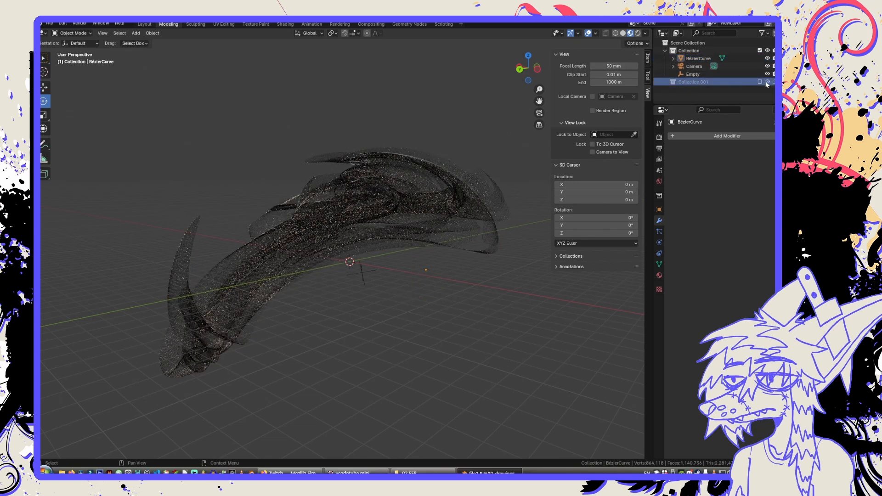
{"action": "double_click", "coordinate": [696, 82]}
{"action": "left_click", "coordinate": [696, 93]}
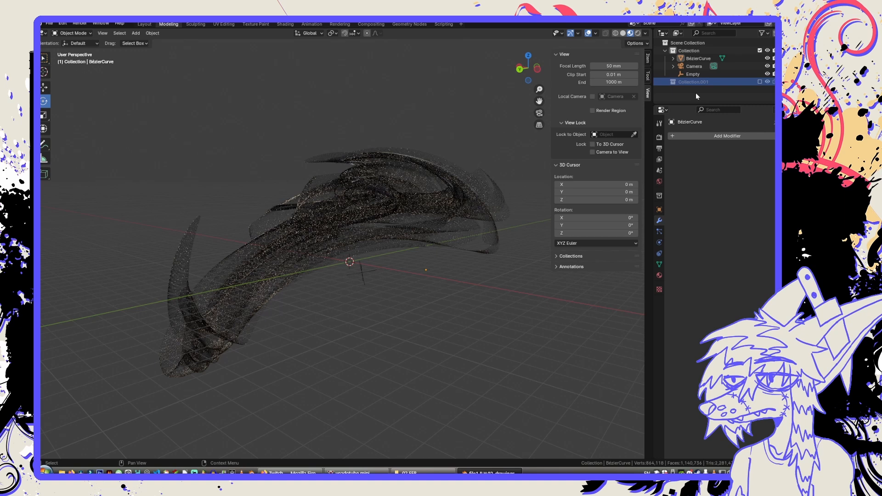
{"action": "left_click", "coordinate": [674, 59]}
{"action": "left_click", "coordinate": [693, 63]}
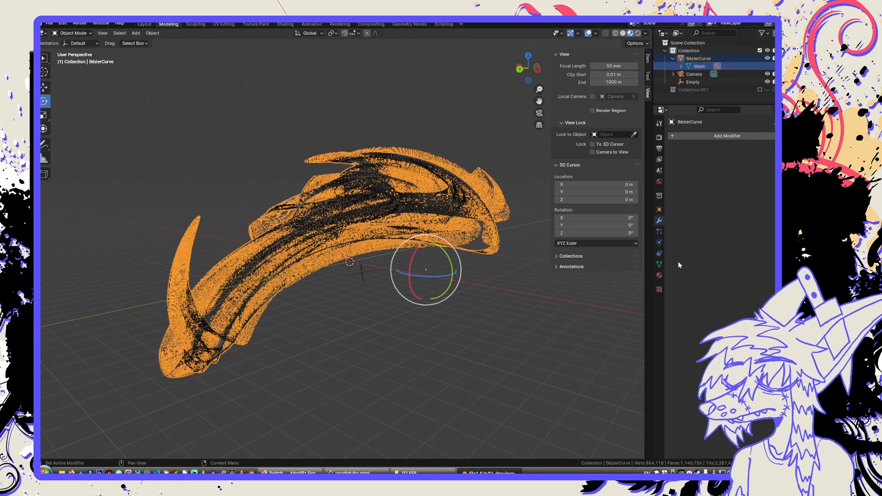
{"action": "middle_click_drag", "start_coordinate": [466, 292], "coordinate": [489, 291]}
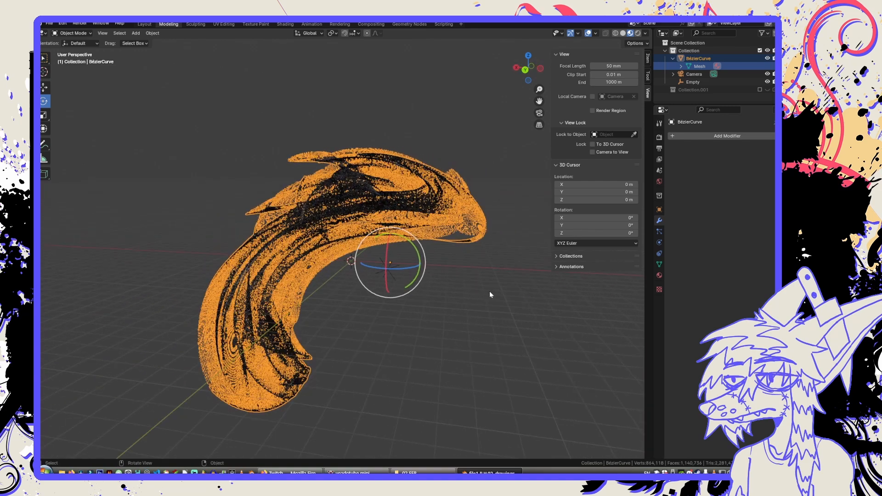
{"action": "key", "text": "Tab"}
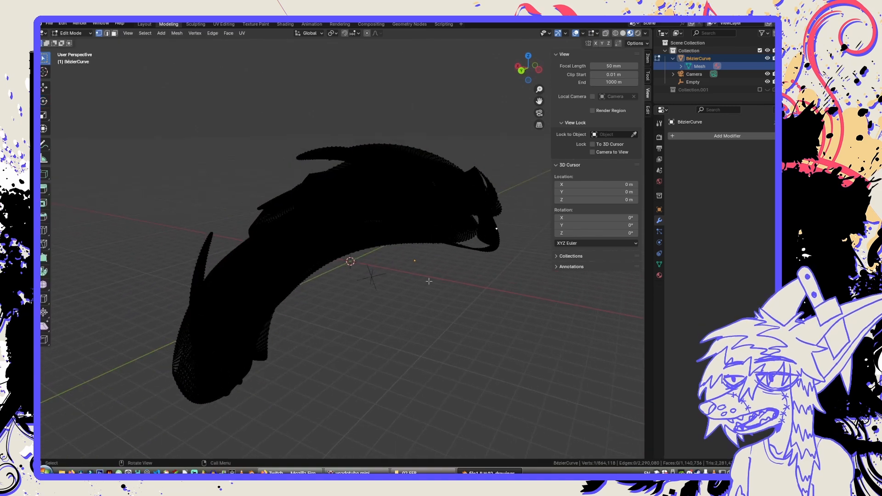
{"action": "key", "text": "Tab"}
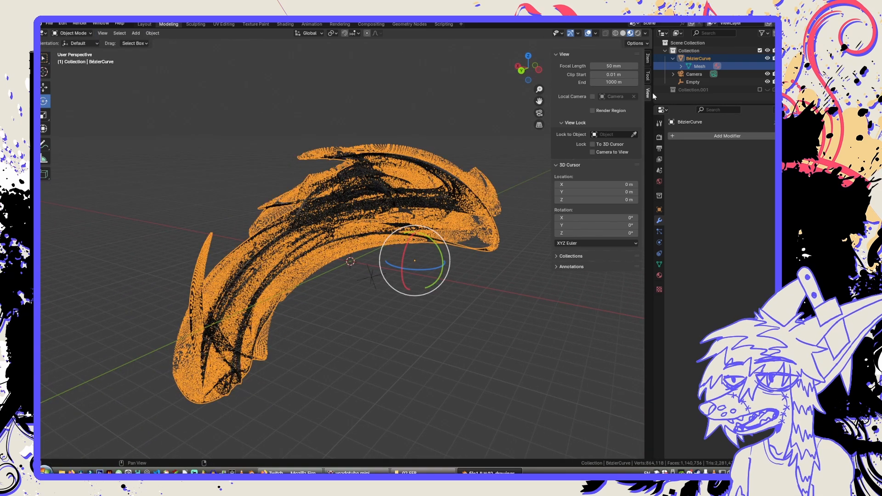
{"action": "left_click", "coordinate": [694, 82]}
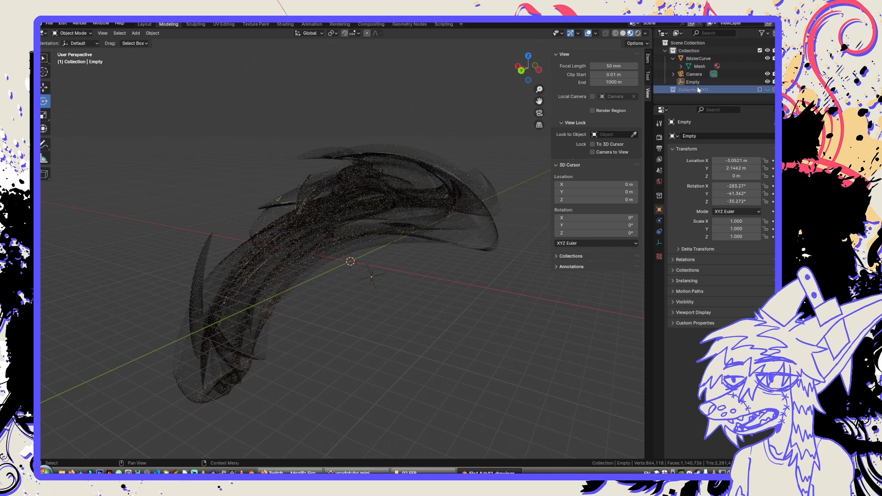
{"action": "left_click", "coordinate": [383, 185]}
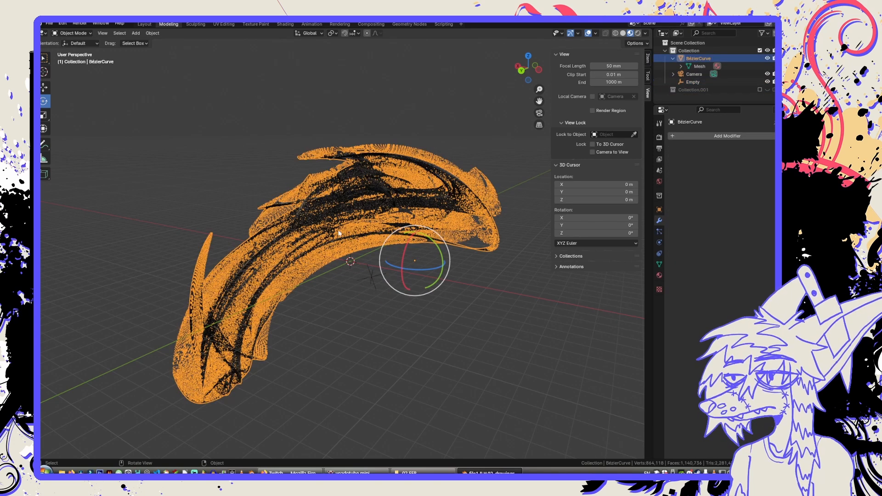
Start a new General file without saving the changes to file1.blend.
{"action": "left_click", "coordinate": [49, 24]}
{"action": "mouse_move", "coordinate": [74, 33]}
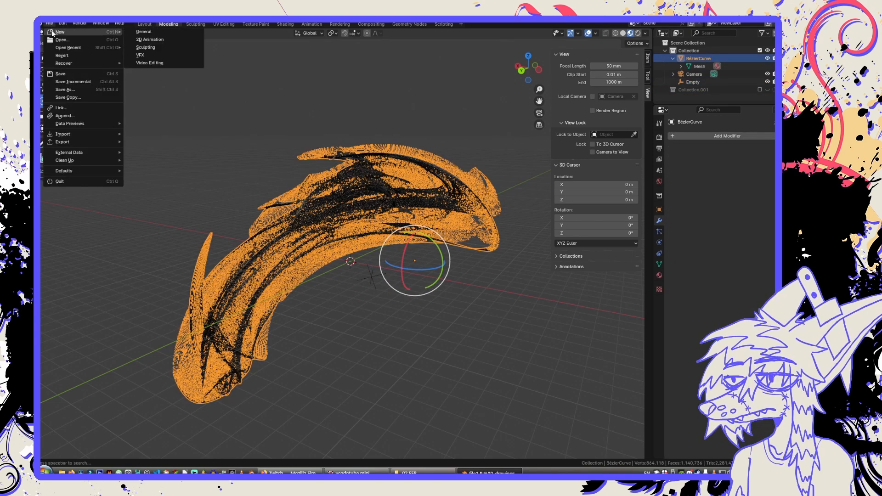
{"action": "left_click", "coordinate": [133, 33]}
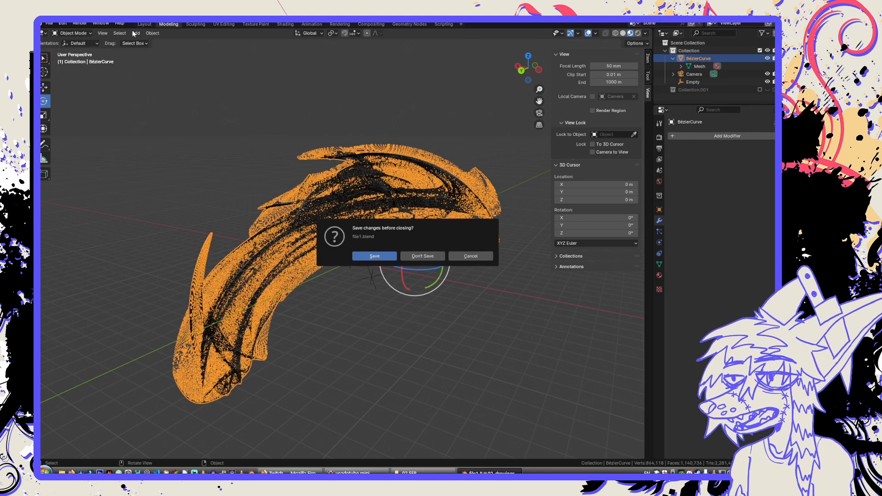
{"action": "left_click", "coordinate": [428, 255]}
{"action": "left_click", "coordinate": [334, 236]}
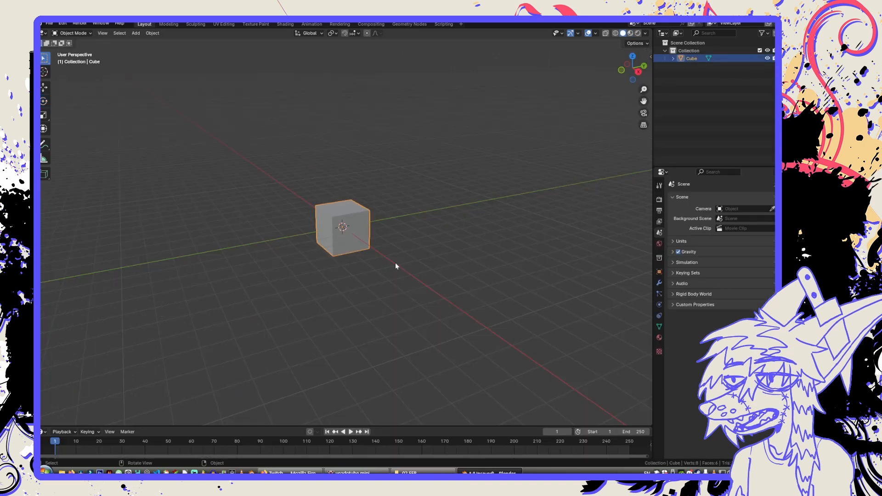
Delete the default cube from the new scene.
{"action": "middle_click_drag", "start_coordinate": [396, 264], "coordinate": [346, 252]}
{"action": "middle_click_drag", "start_coordinate": [373, 309], "coordinate": [385, 291]}
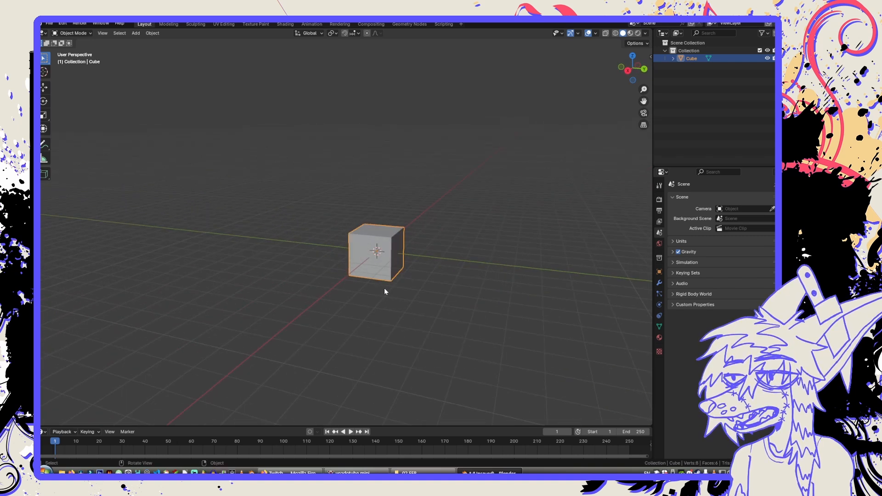
{"action": "left_click", "coordinate": [348, 316]}
{"action": "left_click", "coordinate": [360, 266]}
{"action": "key", "text": "Delete"}
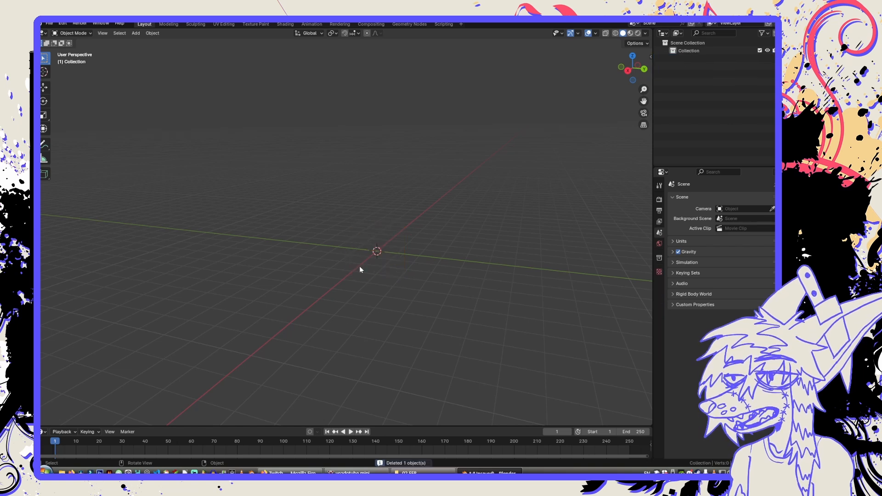
{"action": "middle_click_drag", "start_coordinate": [420, 316], "coordinate": [554, 173]}
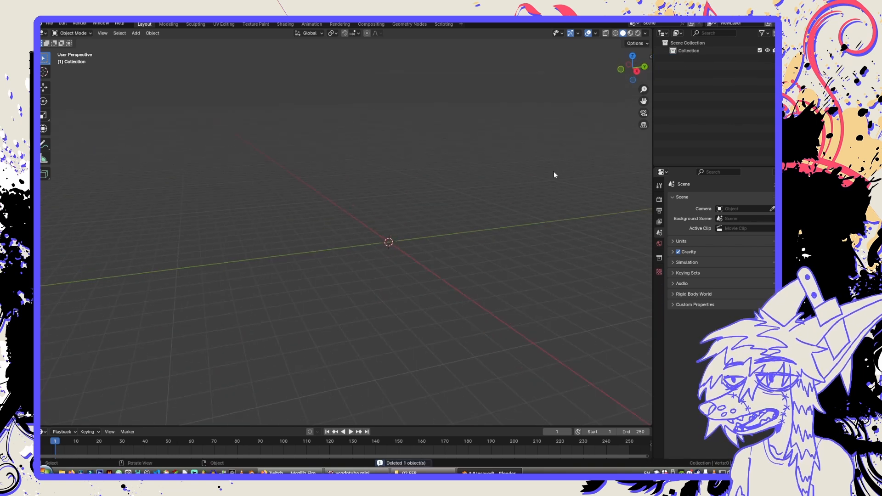
{"action": "left_click", "coordinate": [636, 71]}
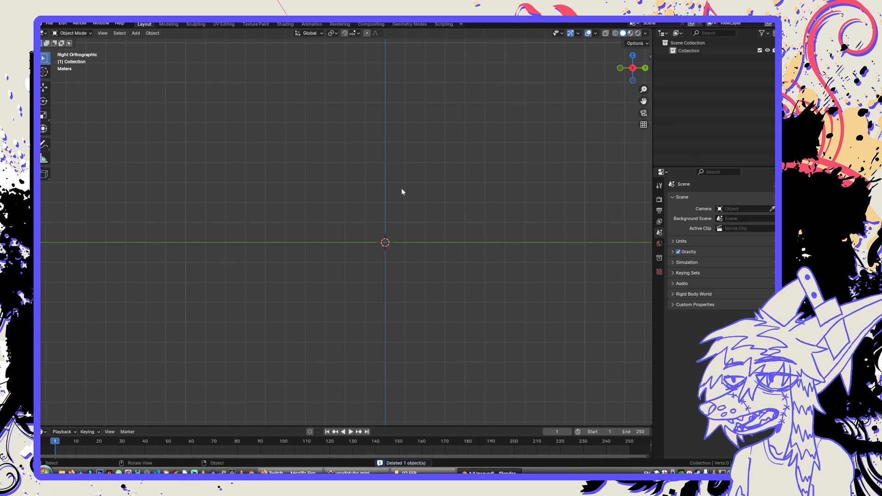
{"action": "middle_click_drag", "start_coordinate": [443, 193], "coordinate": [422, 198], "text": "shift"}
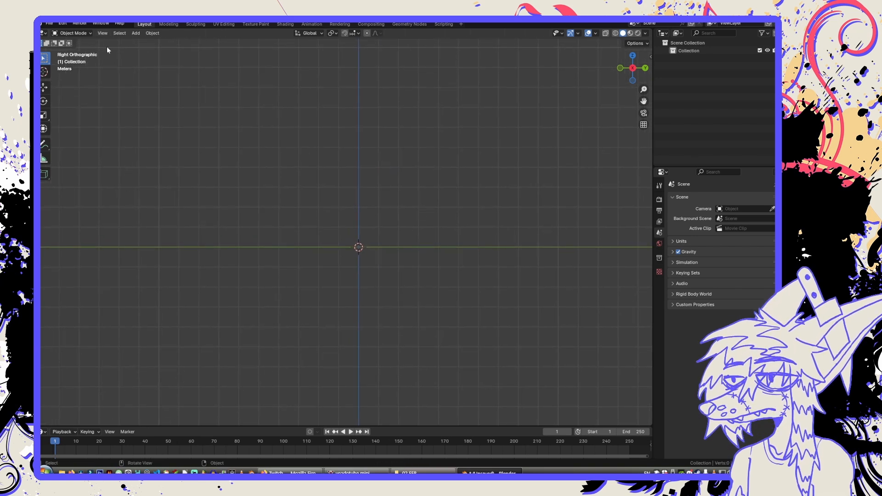
{"action": "key", "text": "shift+a"}
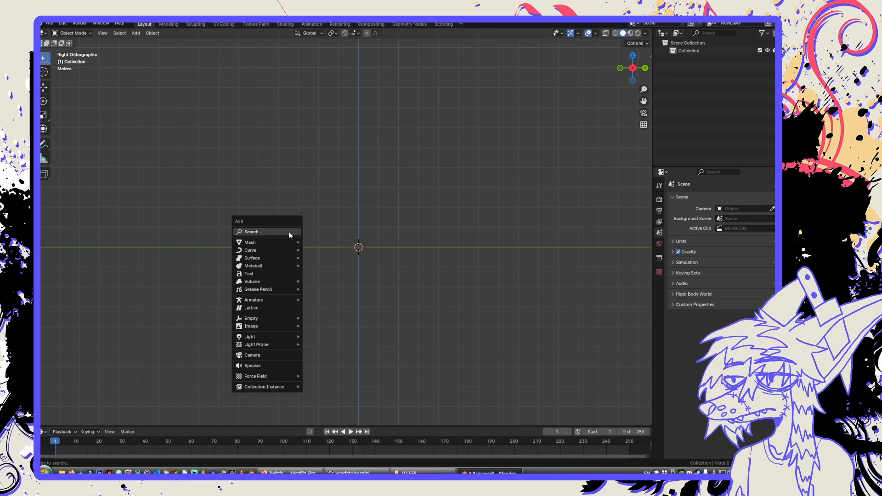
{"action": "mouse_move", "coordinate": [373, 181]}
{"action": "middle_mouse_down"}
{"action": "mouse_move", "coordinate": [378, 230]}
{"action": "mouse_move", "coordinate": [374, 194]}
{"action": "middle_mouse_up"}
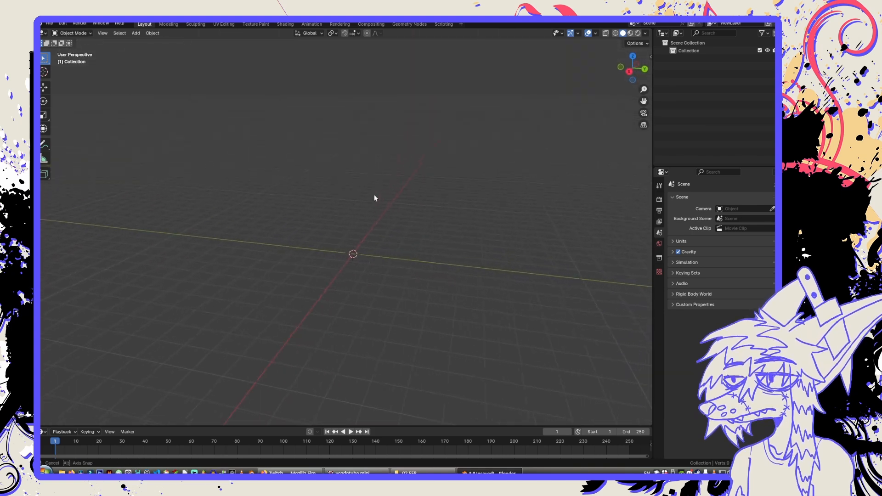
Add a Bézier curve at the world origin.
{"action": "key", "text": "shift+a"}
{"action": "mouse_move", "coordinate": [361, 202]}
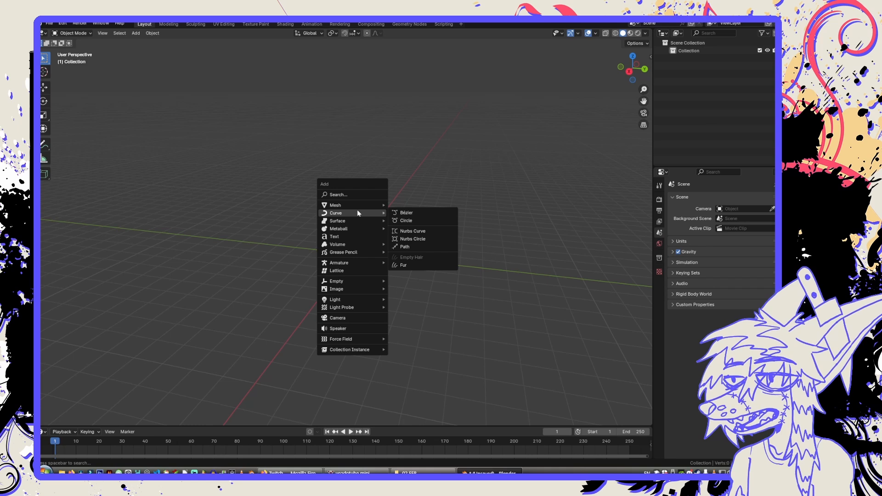
{"action": "left_click", "coordinate": [398, 213]}
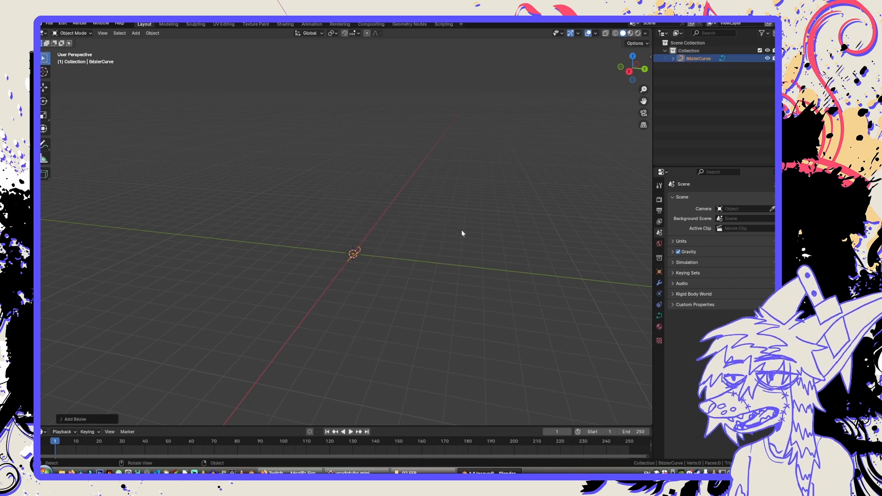
Enter Edit Mode on the Bézier curve and delete all of its default control points, leaving the object empty.
{"action": "middle_click_drag", "start_coordinate": [462, 232], "coordinate": [390, 227]}
{"action": "key", "text": "Tab"}
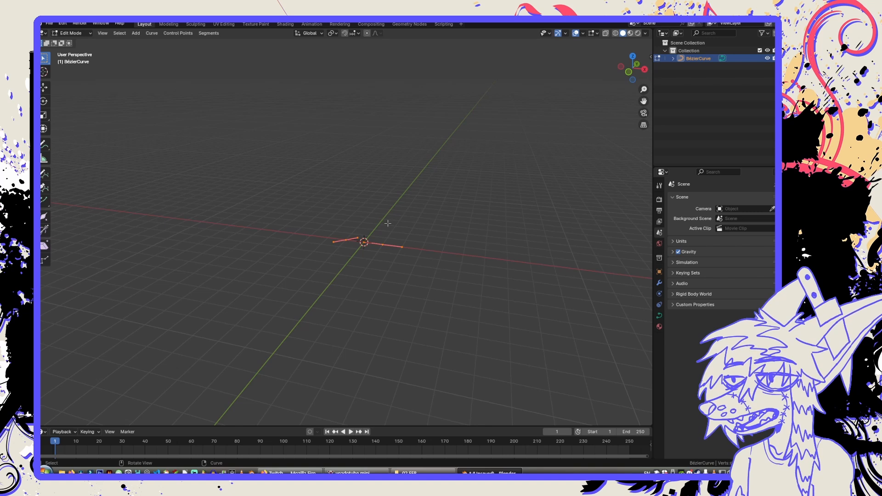
{"action": "scroll", "coordinate": [388, 224], "scroll_direction": "up", "scroll_amount": 3}
{"action": "key", "text": "x"}
{"action": "left_click", "coordinate": [389, 223]}
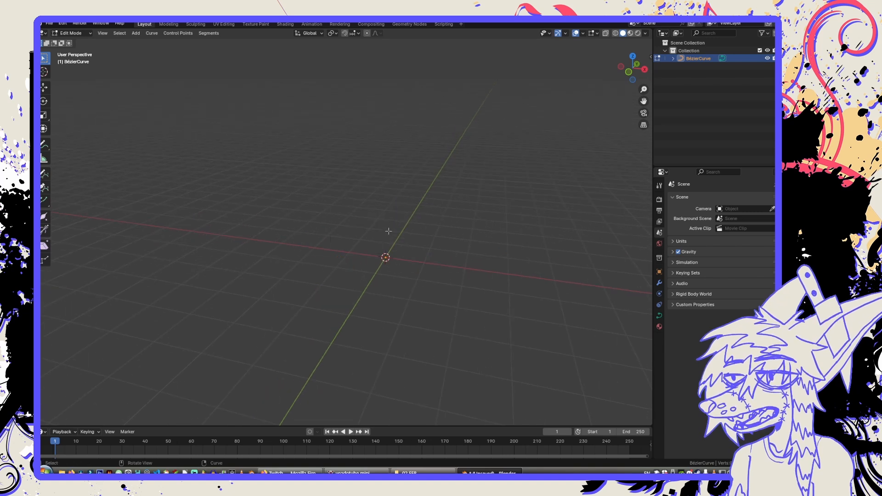
{"action": "middle_click_drag", "start_coordinate": [388, 226], "coordinate": [441, 248]}
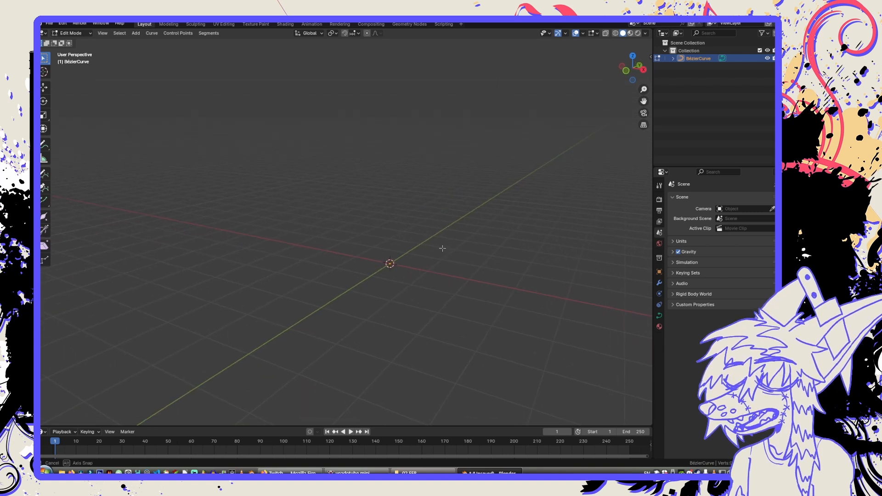
Draw a looping, multi-lobed freehand curve around the origin with Draw Curve in the right orthographic view.
{"action": "left_click", "coordinate": [643, 70]}
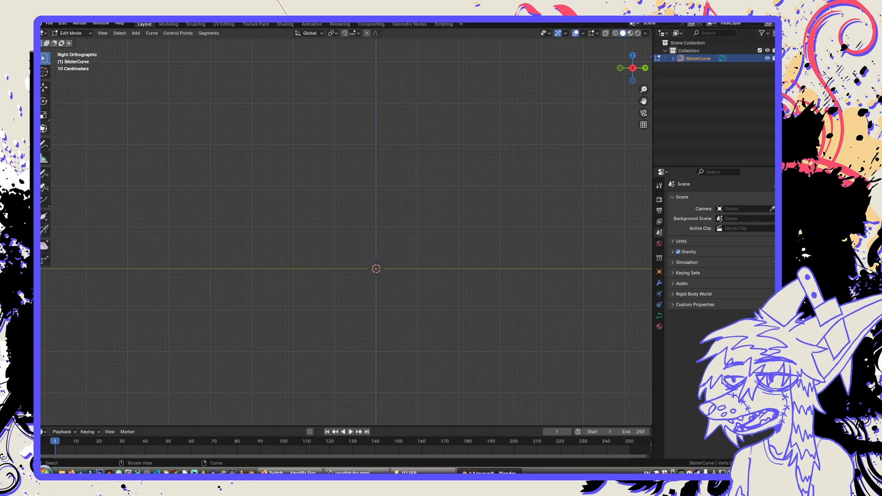
{"action": "left_click", "coordinate": [42, 175]}
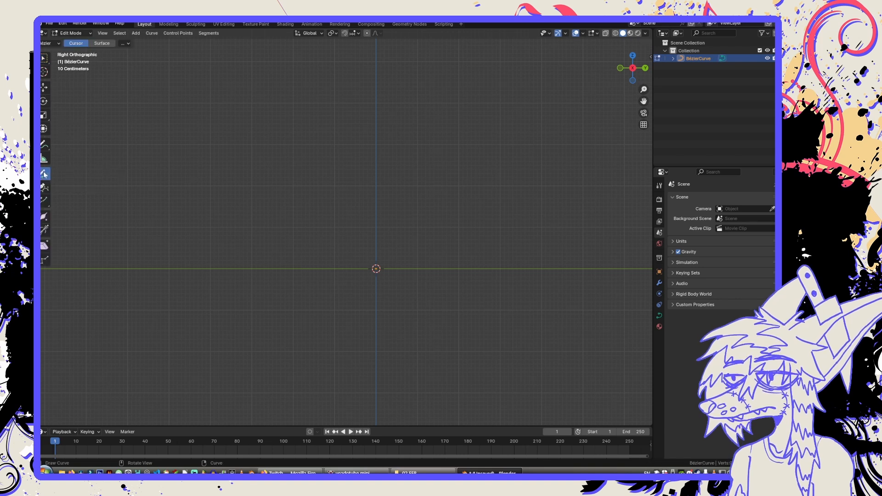
{"action": "scroll", "coordinate": [340, 201], "scroll_direction": "down", "scroll_amount": 1}
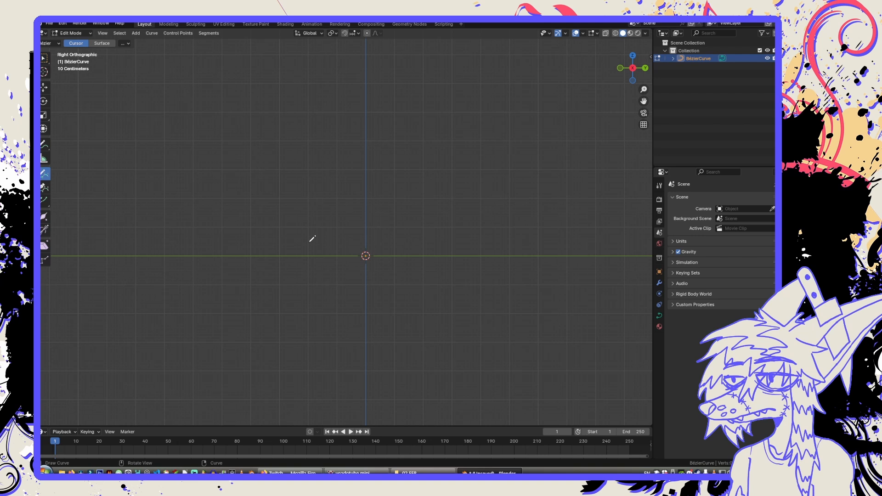
{"action": "mouse_move", "coordinate": [310, 242]}
{"action": "left_mouse_down"}
{"action": "mouse_move", "coordinate": [274, 168]}
{"action": "mouse_move", "coordinate": [338, 92]}
{"action": "mouse_move", "coordinate": [372, 223]}
{"action": "mouse_move", "coordinate": [404, 206]}
{"action": "mouse_move", "coordinate": [557, 257]}
{"action": "mouse_move", "coordinate": [408, 242]}
{"action": "mouse_move", "coordinate": [322, 345]}
{"action": "mouse_move", "coordinate": [306, 278]}
{"action": "mouse_move", "coordinate": [158, 186]}
{"action": "mouse_move", "coordinate": [305, 200]}
{"action": "left_mouse_up"}
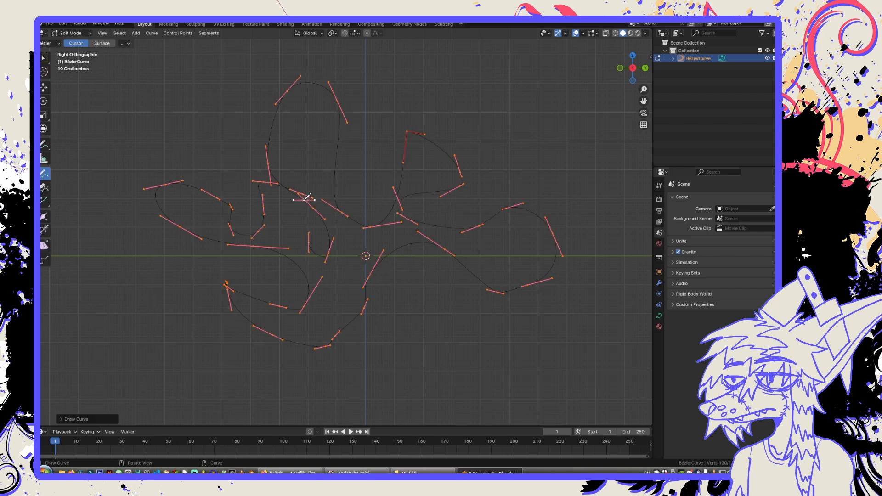
Draw a second spiky, lobed freehand curve around the origin with Draw Curve in the top orthographic view.
{"action": "left_click", "coordinate": [633, 56]}
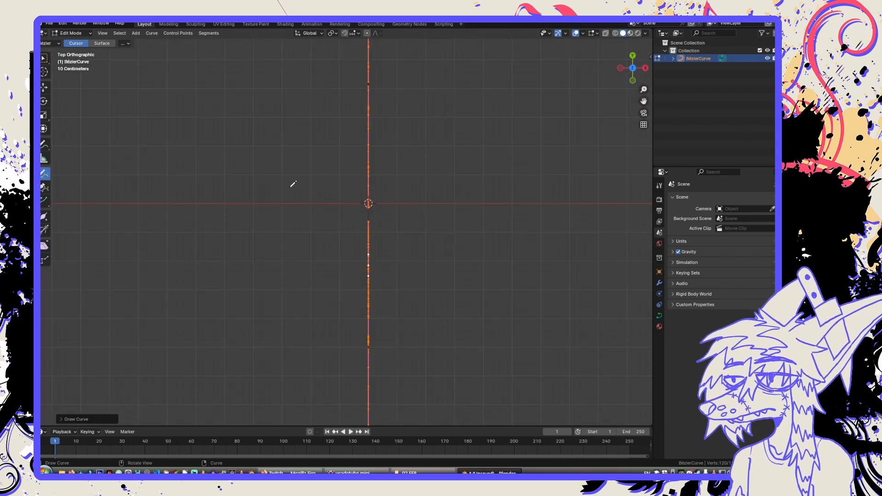
{"action": "scroll", "coordinate": [317, 174], "scroll_direction": "down", "scroll_amount": 4}
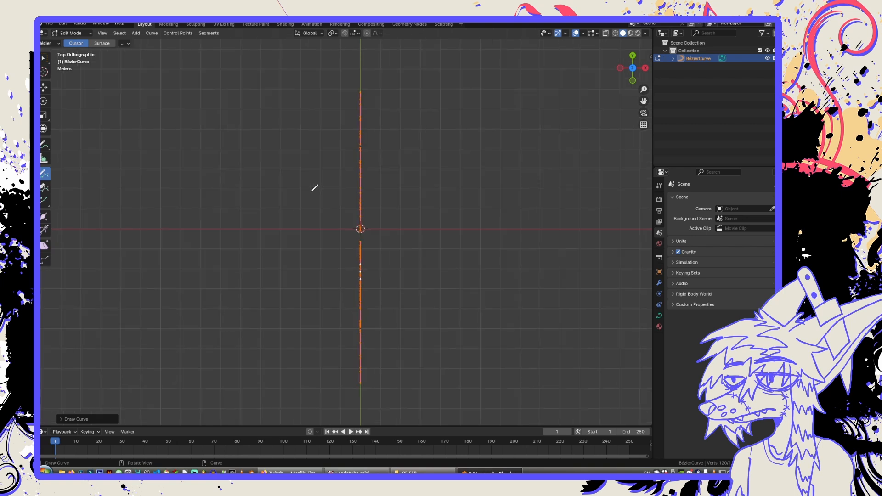
{"action": "mouse_move", "coordinate": [281, 208]}
{"action": "left_mouse_down"}
{"action": "mouse_move", "coordinate": [378, 193]}
{"action": "mouse_move", "coordinate": [535, 146]}
{"action": "mouse_move", "coordinate": [564, 186]}
{"action": "mouse_move", "coordinate": [449, 219]}
{"action": "mouse_move", "coordinate": [269, 292]}
{"action": "mouse_move", "coordinate": [283, 239]}
{"action": "mouse_move", "coordinate": [274, 205]}
{"action": "left_mouse_up"}
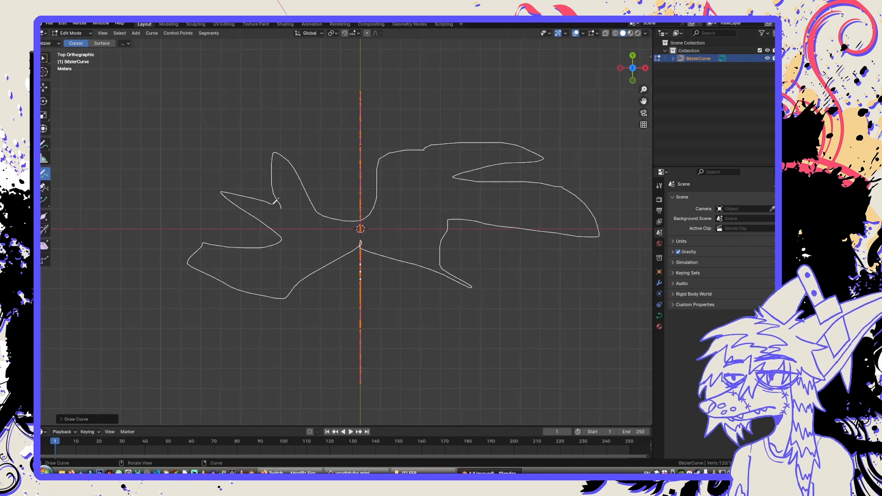
Draw a third large, lobed freehand curve around the origin with Draw Curve in the front orthographic view.
{"action": "left_click", "coordinate": [633, 81]}
{"action": "mouse_move", "coordinate": [282, 178]}
{"action": "left_mouse_down"}
{"action": "mouse_move", "coordinate": [388, 220]}
{"action": "mouse_move", "coordinate": [478, 100]}
{"action": "mouse_move", "coordinate": [465, 229]}
{"action": "mouse_move", "coordinate": [383, 261]}
{"action": "mouse_move", "coordinate": [329, 349]}
{"action": "mouse_move", "coordinate": [278, 216]}
{"action": "mouse_move", "coordinate": [286, 195]}
{"action": "left_mouse_up"}
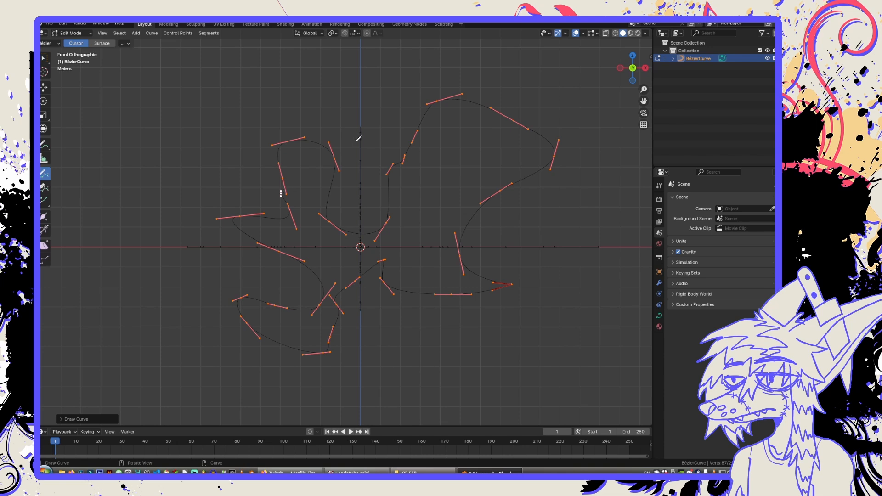
{"action": "middle_click_drag", "start_coordinate": [387, 137], "coordinate": [403, 177]}
{"action": "middle_click_drag", "start_coordinate": [461, 182], "coordinate": [374, 195]}
{"action": "key", "text": "a"}
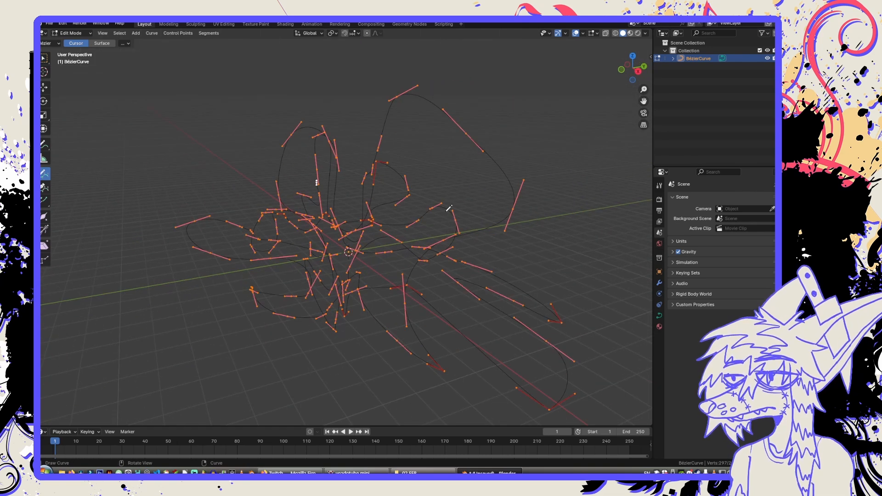
{"action": "middle_click_drag", "start_coordinate": [450, 207], "coordinate": [386, 202]}
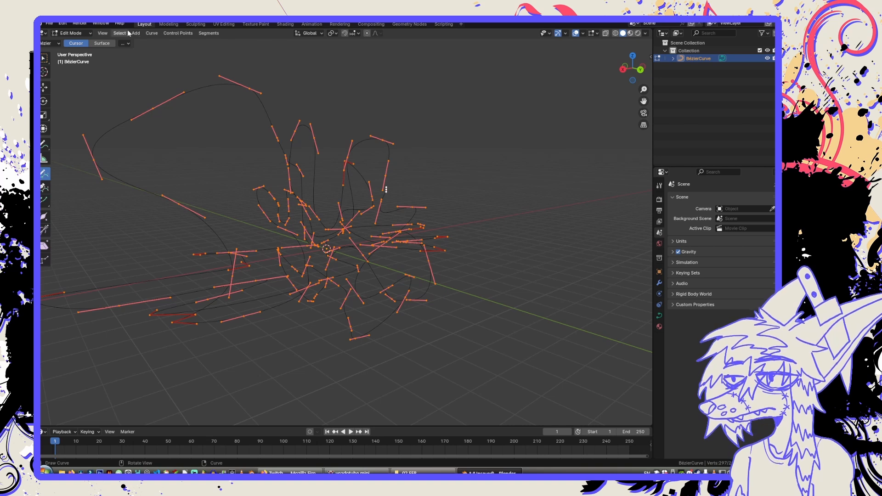
Return to Object Mode and convert the Bézier curve object to a mesh.
{"action": "left_click", "coordinate": [152, 33]}
{"action": "left_click", "coordinate": [151, 34]}
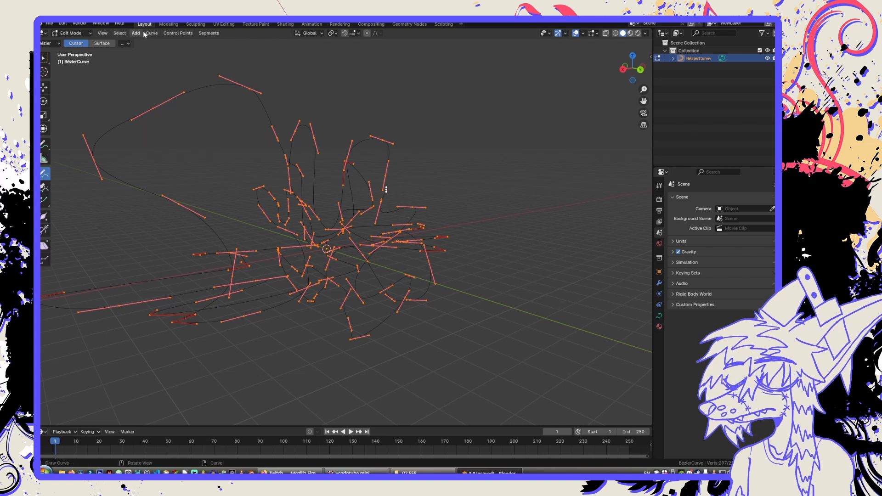
{"action": "left_click", "coordinate": [119, 33]}
{"action": "left_click", "coordinate": [120, 34]}
{"action": "key", "text": "Tab"}
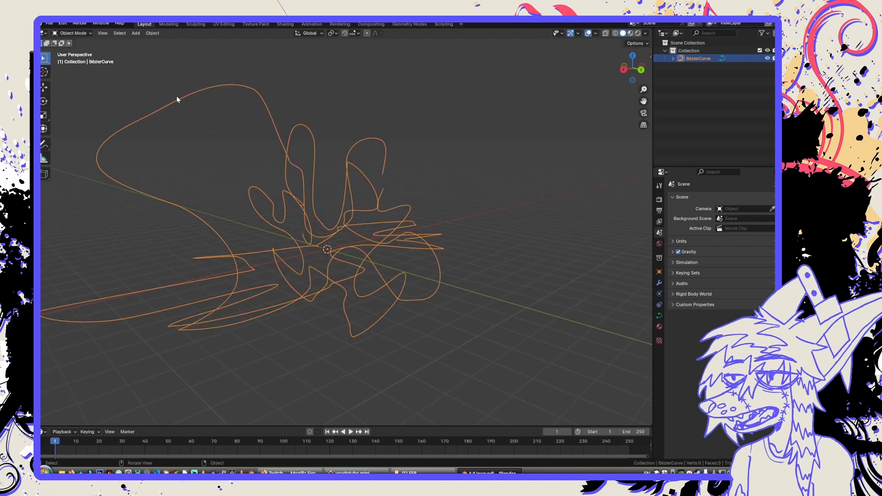
{"action": "left_click", "coordinate": [148, 33]}
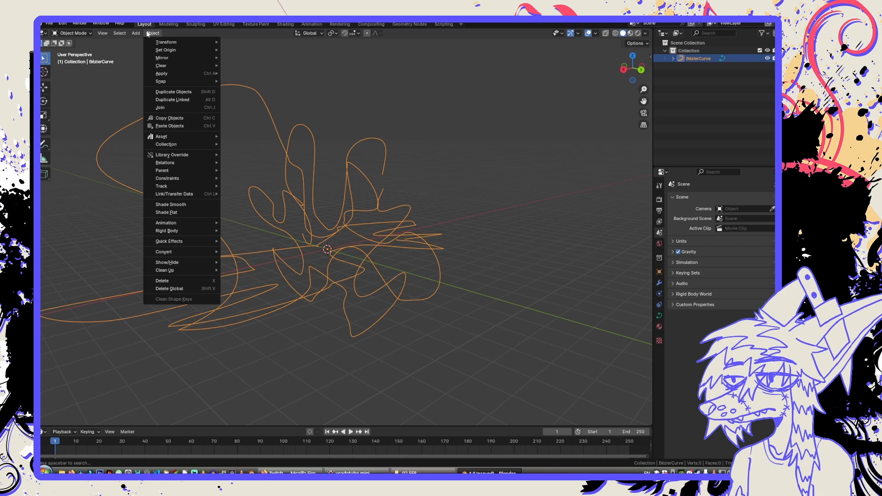
{"action": "mouse_move", "coordinate": [193, 252]}
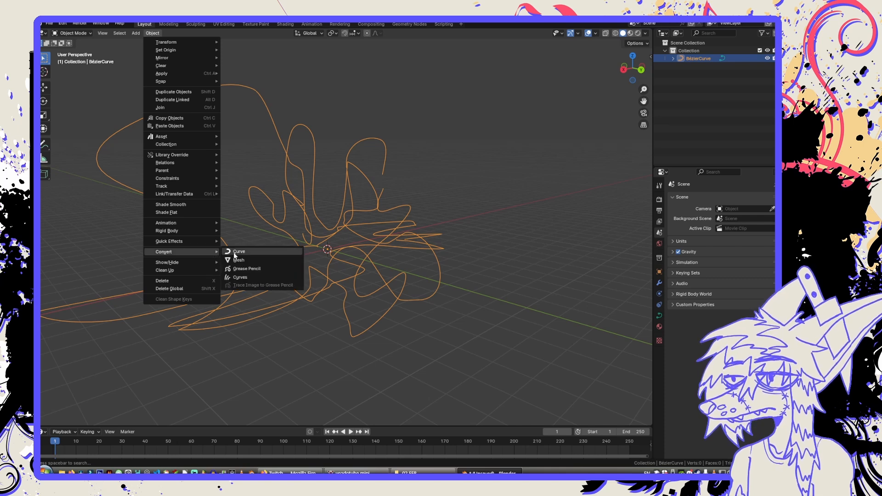
{"action": "left_click", "coordinate": [247, 259]}
{"action": "middle_click_drag", "start_coordinate": [304, 261], "coordinate": [412, 269], "text": "shift"}
{"action": "middle_click_drag", "start_coordinate": [412, 269], "coordinate": [349, 248]}
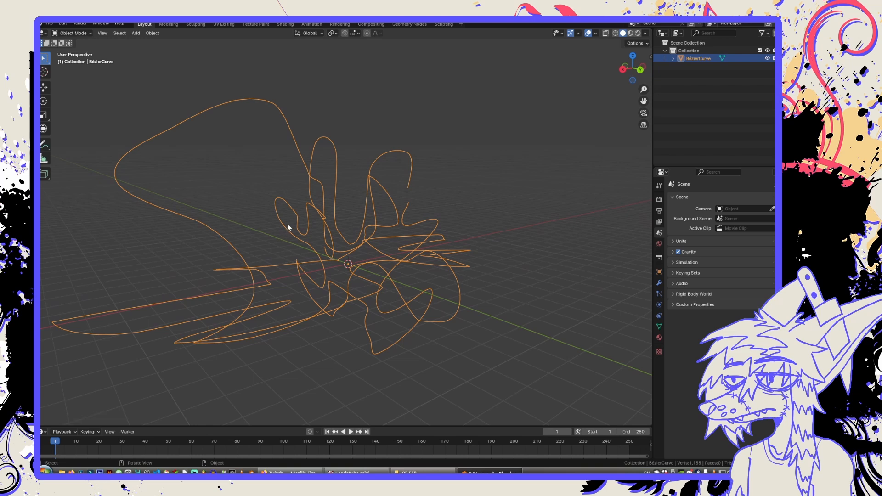
Enter Edit Mode on the converted mesh and select the entire loop drawn in the front view.
{"action": "key", "text": "Tab"}
{"action": "left_click", "coordinate": [203, 111], "text": "ctrl"}
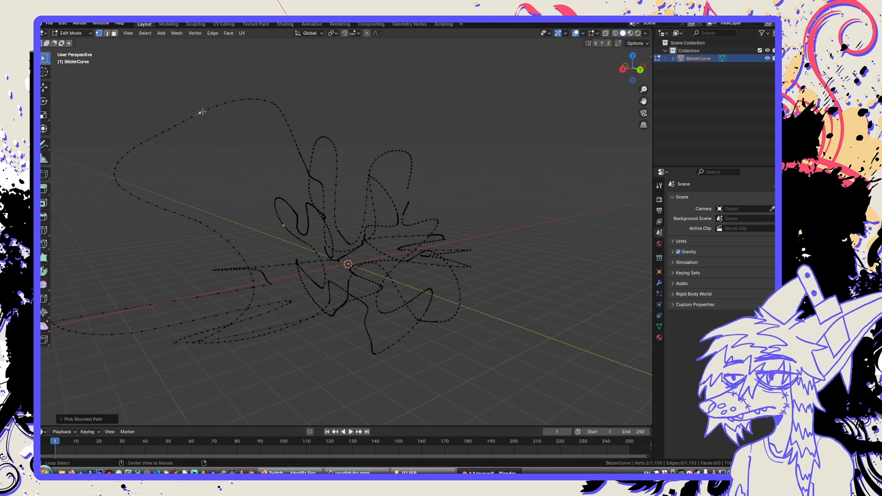
{"action": "left_click", "coordinate": [203, 112], "text": "alt"}
{"action": "middle_click_drag", "start_coordinate": [296, 167], "coordinate": [276, 180]}
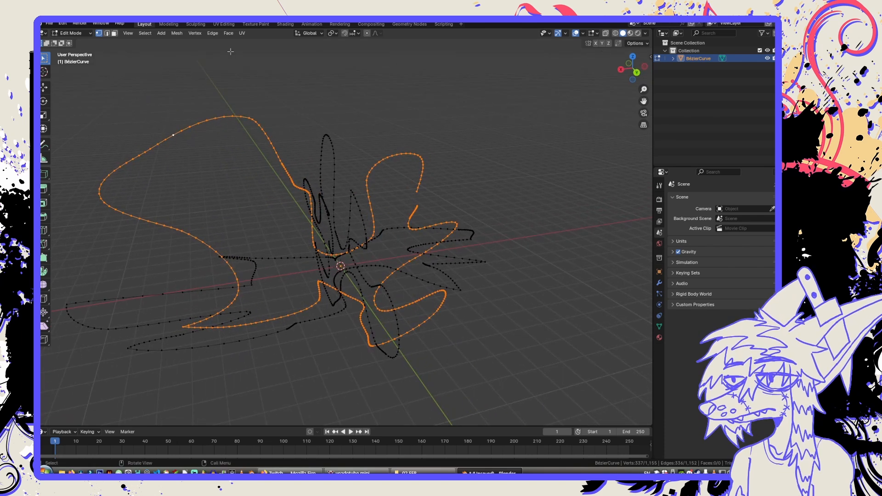
Bring up the LoopTools commands and try Loft on the single selected loop.
{"action": "right_click", "coordinate": [275, 110]}
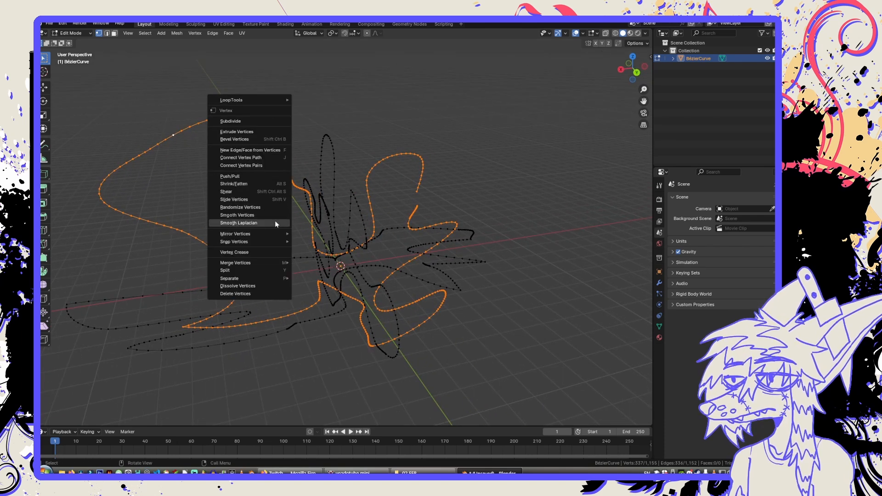
{"action": "middle_click_drag", "start_coordinate": [502, 115], "coordinate": [513, 112]}
{"action": "key", "text": "n"}
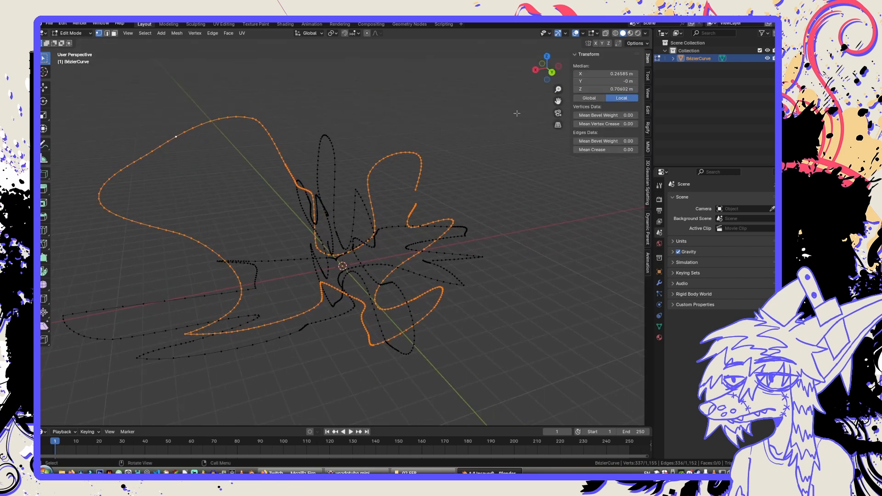
{"action": "left_click", "coordinate": [648, 94]}
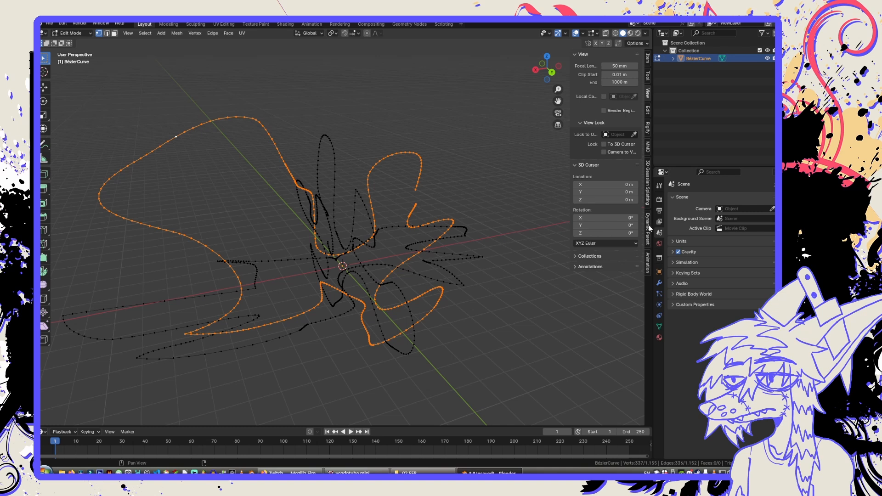
{"action": "left_click", "coordinate": [648, 59]}
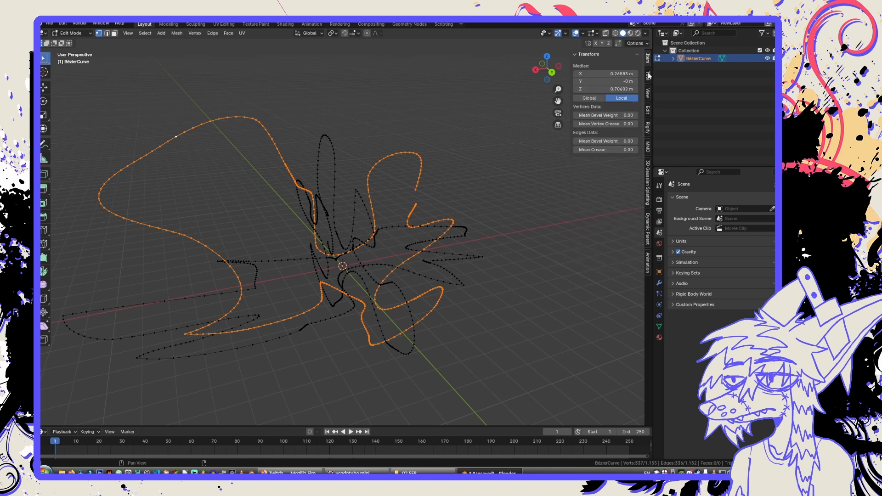
{"action": "left_click", "coordinate": [649, 95]}
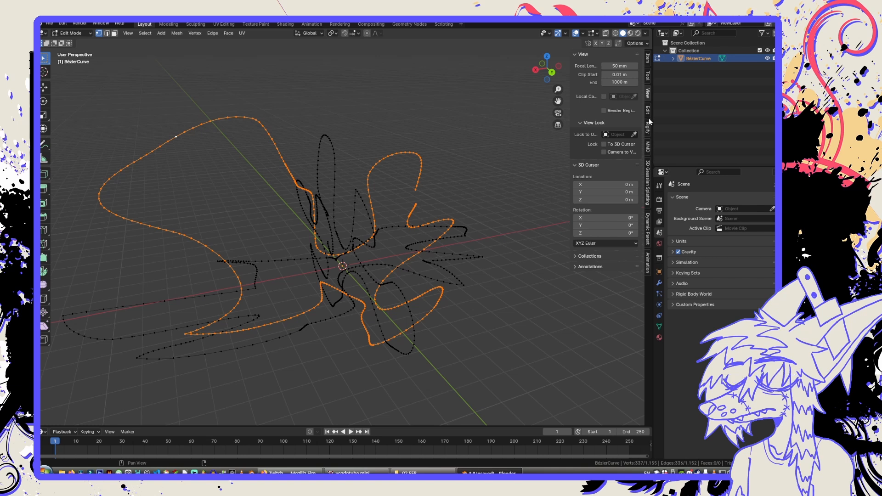
{"action": "left_click", "coordinate": [648, 111]}
{"action": "left_click", "coordinate": [600, 56]}
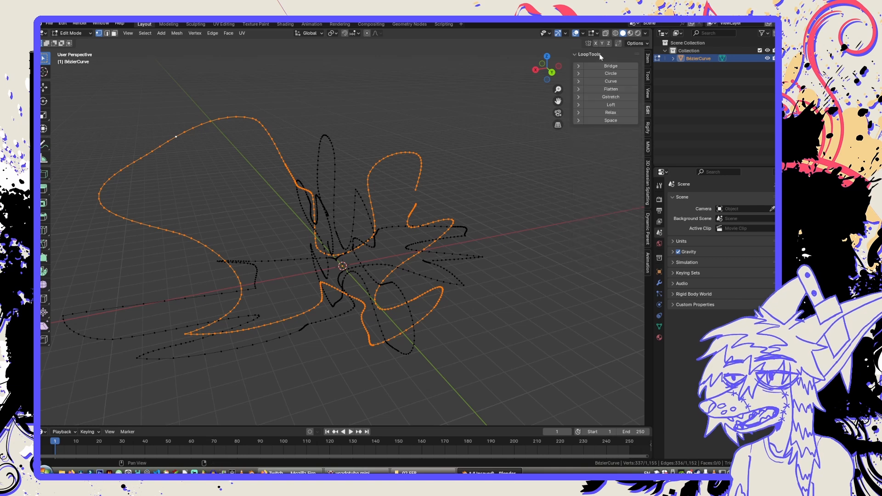
{"action": "left_click", "coordinate": [615, 105]}
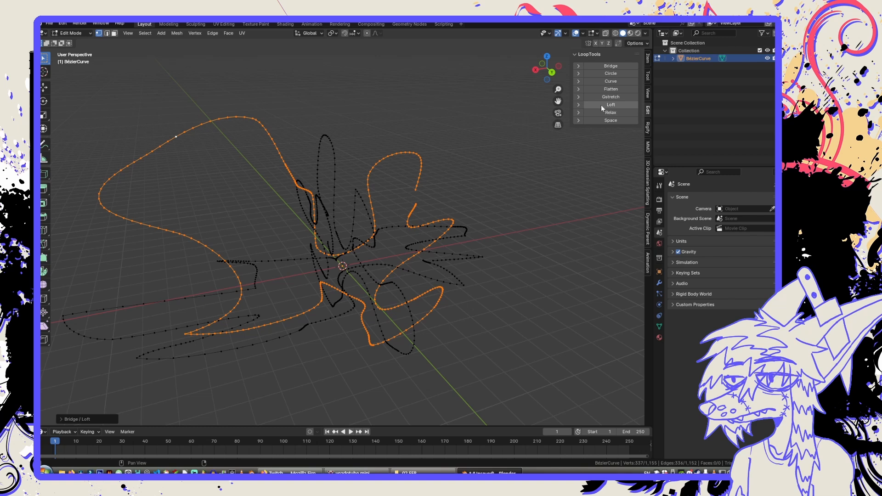
Select the two vertical loops drawn in the front and right views and bridge them with LoopTools Loft.
{"action": "left_click", "coordinate": [320, 160]}
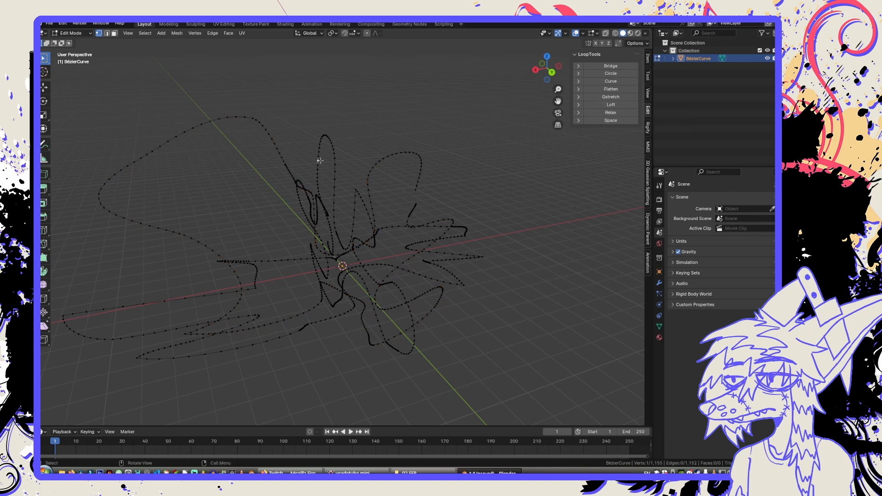
{"action": "key", "text": "l"}
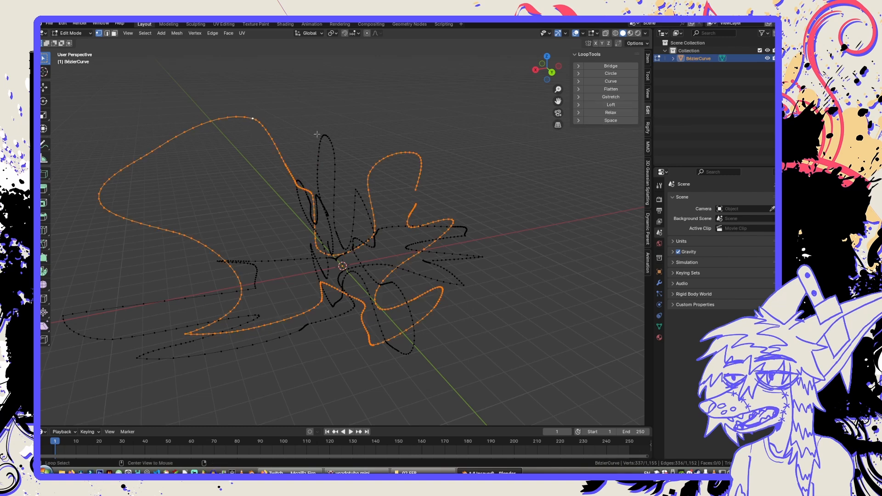
{"action": "key", "text": "l"}
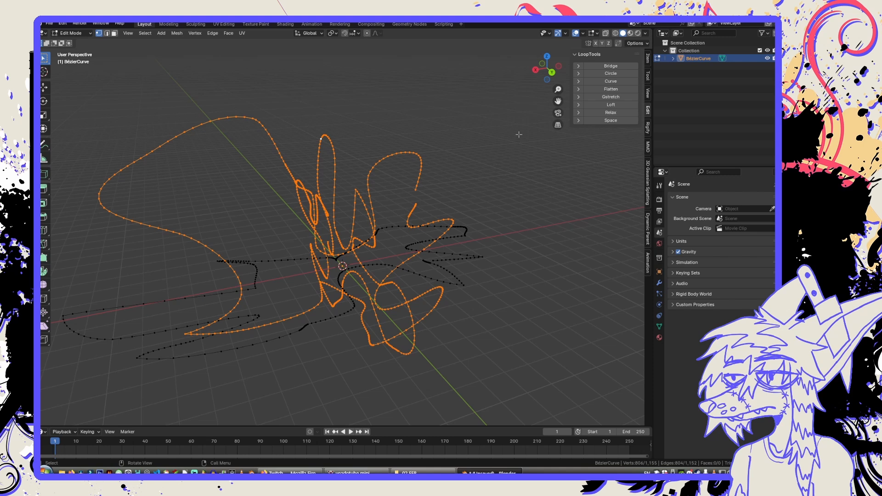
{"action": "left_click", "coordinate": [611, 105]}
{"action": "middle_click_drag", "start_coordinate": [509, 129], "coordinate": [384, 181]}
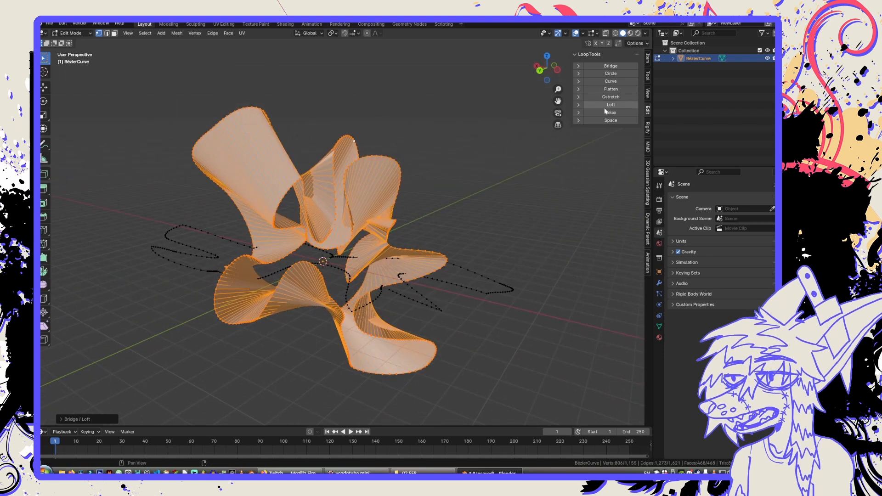
{"action": "middle_click_drag", "start_coordinate": [381, 133], "coordinate": [413, 135]}
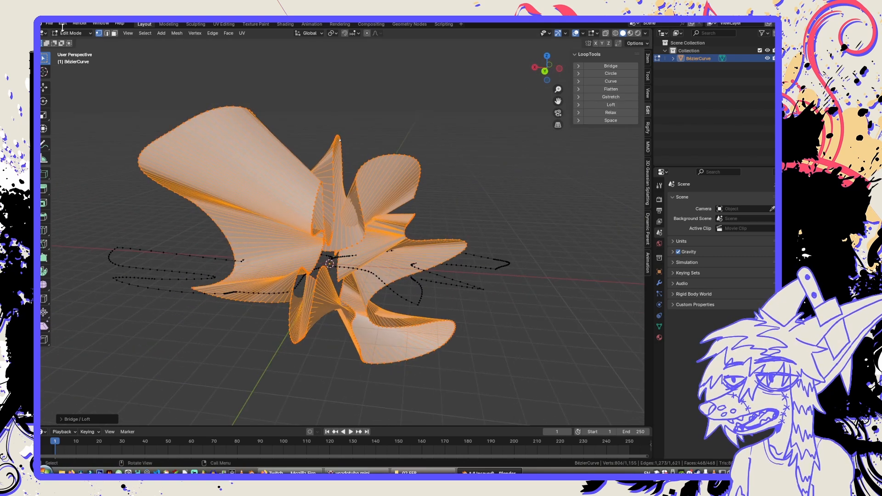
View the list of add-ons in the Blender preferences and close the preferences window.
{"action": "left_click", "coordinate": [62, 24]}
{"action": "left_click", "coordinate": [69, 126]}
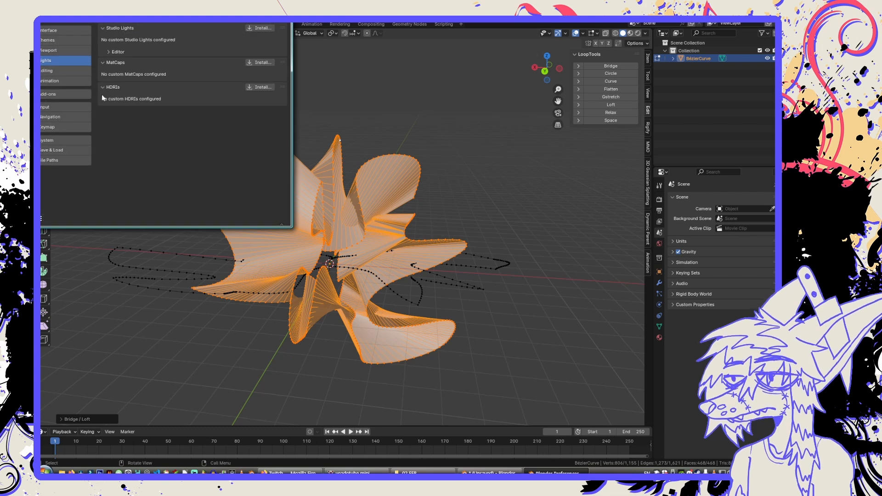
{"action": "left_click", "coordinate": [68, 94]}
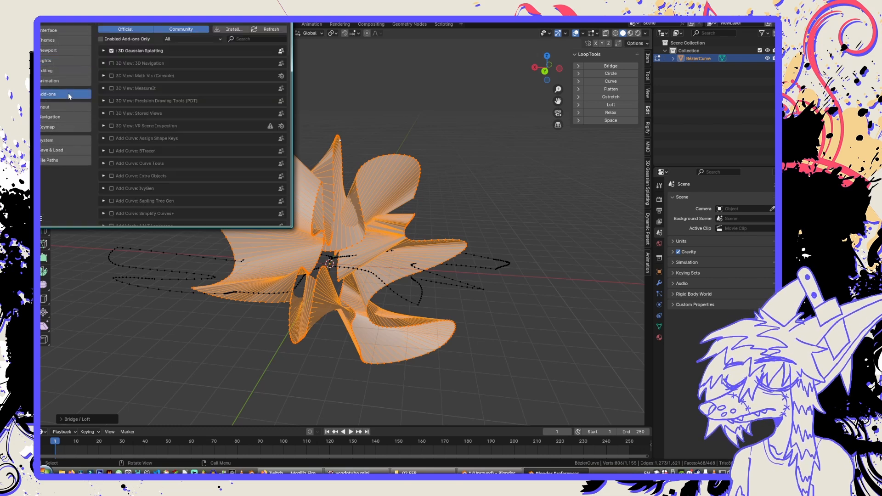
{"action": "left_click", "coordinate": [283, 18]}
Clear the selection and select the whole horizontal loop drawn in the top view.
{"action": "middle_click_drag", "start_coordinate": [168, 288], "coordinate": [209, 283]}
{"action": "key", "text": "alt+a"}
{"action": "left_click", "coordinate": [171, 287], "text": "alt"}
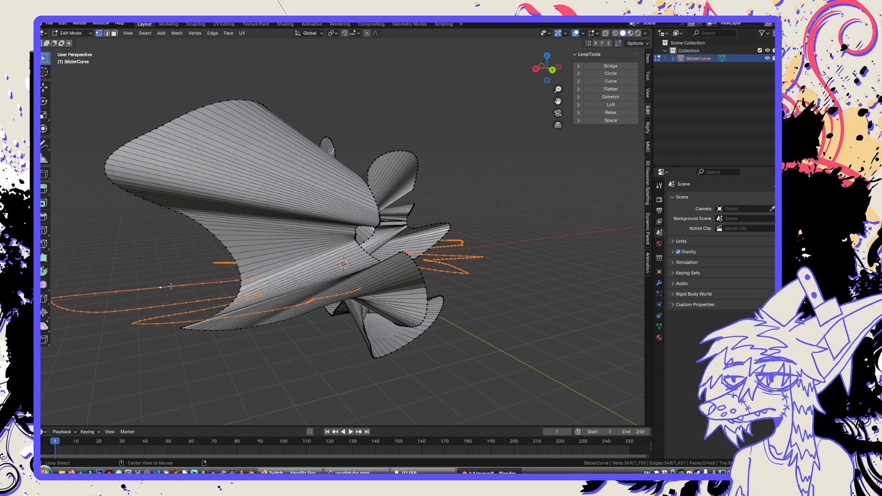
{"action": "middle_click_drag", "start_coordinate": [539, 207], "coordinate": [522, 211]}
{"action": "left_click", "coordinate": [610, 97]}
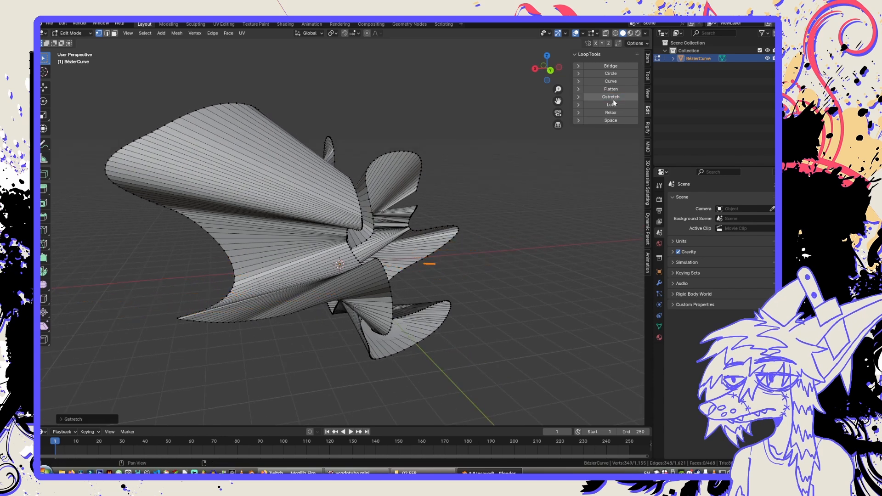
{"action": "key", "text": "ctrl+z"}
{"action": "key", "text": "ctrl+z"}
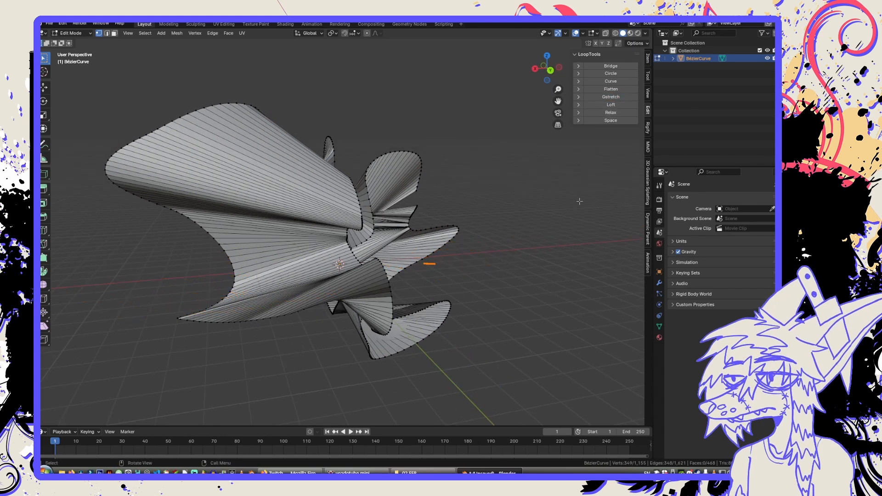
Try LoopTools Loft on the selected horizontal loop.
{"action": "left_click", "coordinate": [611, 104]}
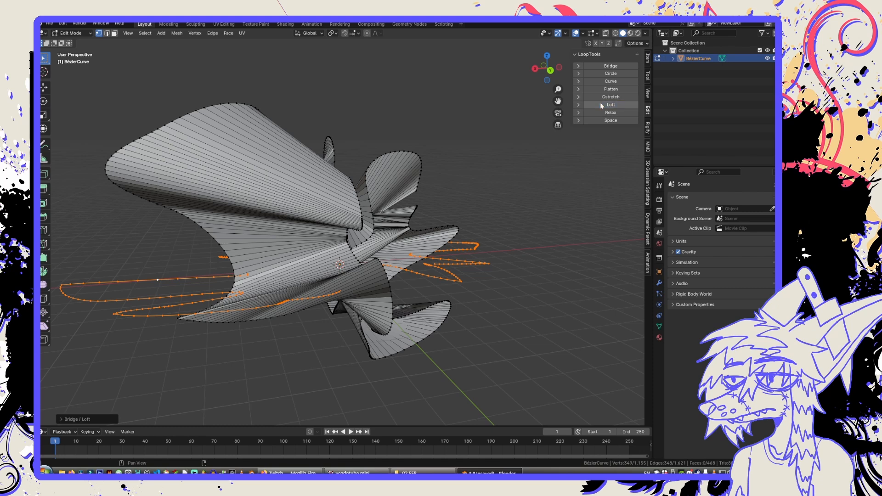
Select the lofted surface together with the horizontal top-view loop and bridge them with LoopTools Loft.
{"action": "middle_click_drag", "start_coordinate": [518, 208], "coordinate": [502, 214]}
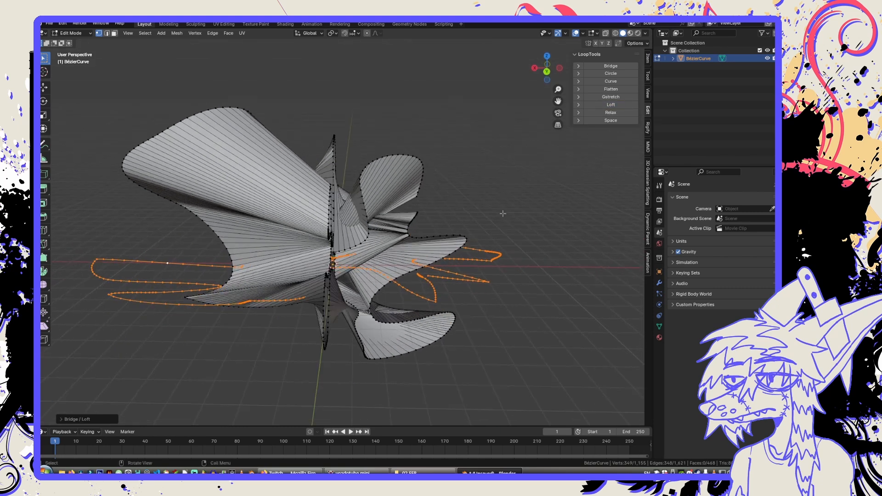
{"action": "left_click", "coordinate": [381, 158], "text": "alt"}
{"action": "key", "text": "l"}
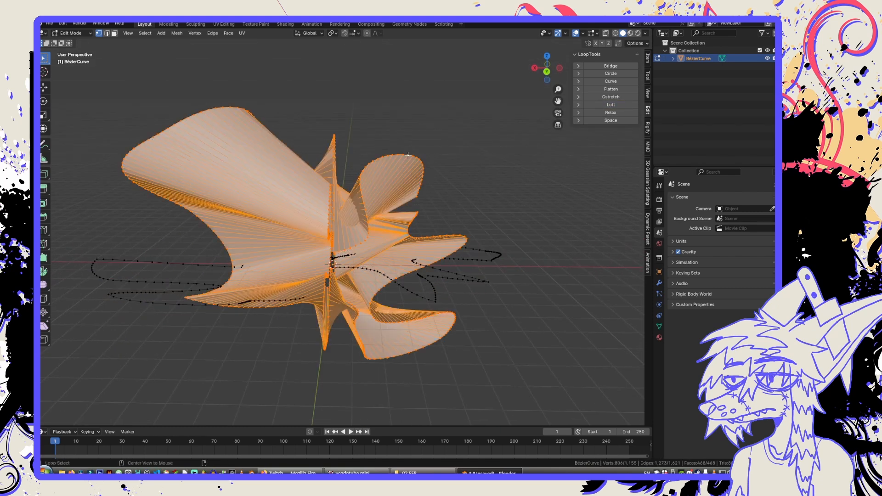
{"action": "key", "text": "l"}
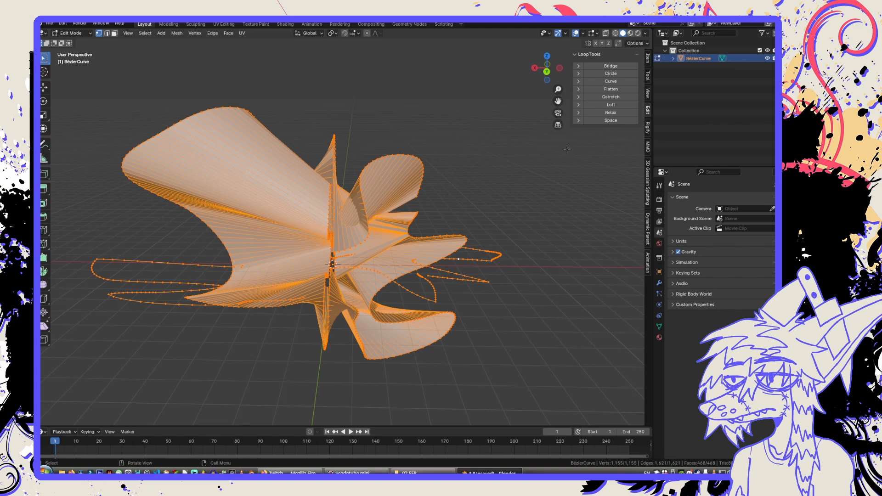
{"action": "left_click", "coordinate": [594, 104]}
{"action": "left_click", "coordinate": [525, 250]}
{"action": "middle_click_drag", "start_coordinate": [525, 250], "coordinate": [501, 255]}
{"action": "middle_click_drag", "start_coordinate": [206, 270], "coordinate": [296, 275]}
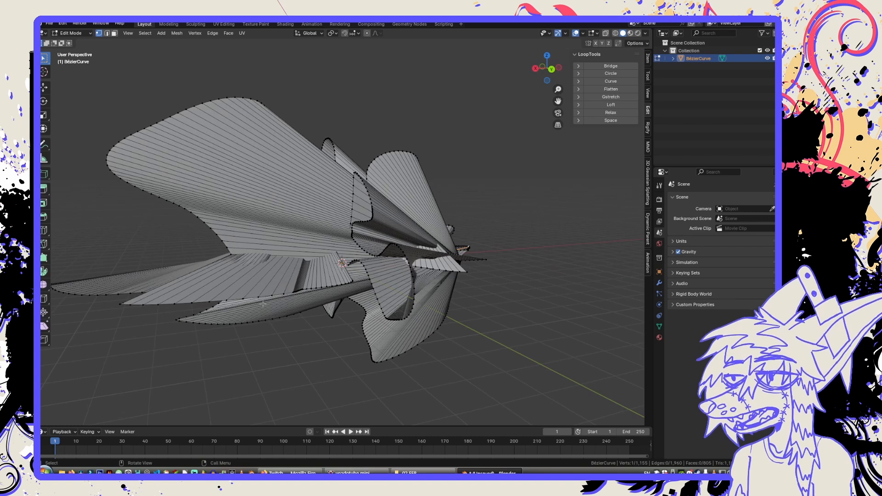
{"action": "middle_click_drag", "start_coordinate": [263, 304], "coordinate": [314, 244]}
Return to Object Mode, select the lofted shape and add a Subdivision Surface modifier to it.
{"action": "key", "text": "Tab"}
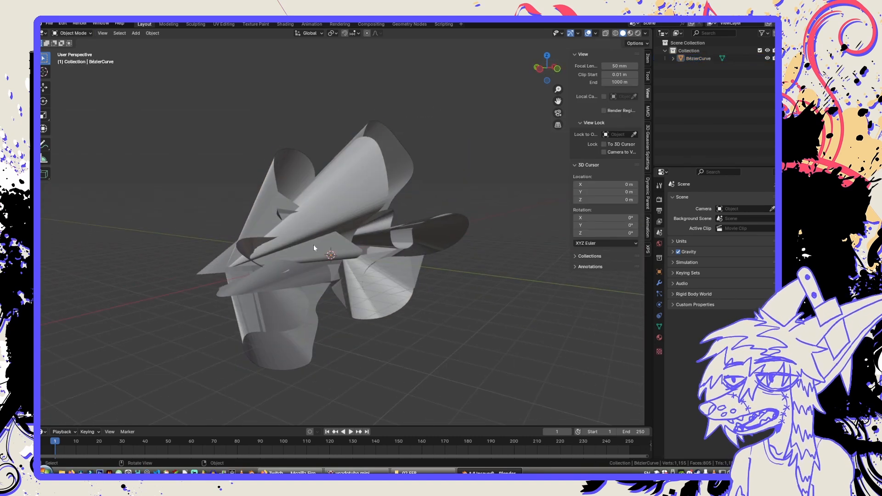
{"action": "left_click", "coordinate": [314, 245]}
{"action": "middle_click_drag", "start_coordinate": [404, 250], "coordinate": [459, 271]}
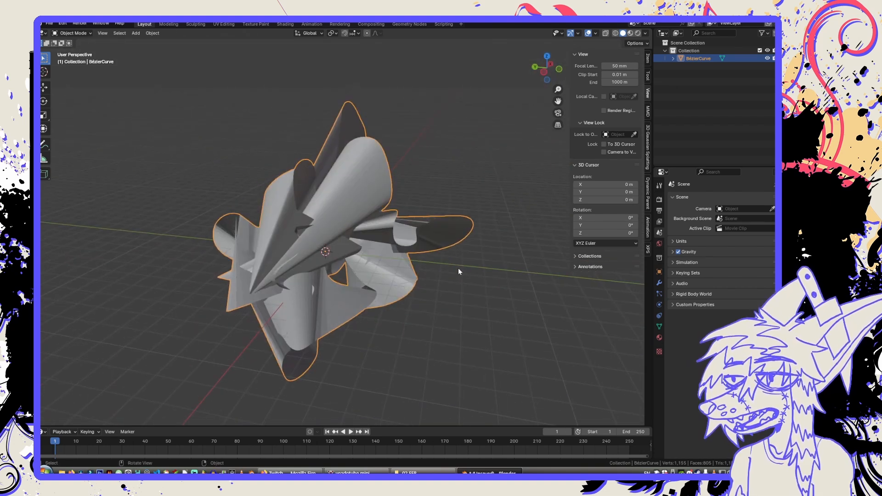
{"action": "left_click", "coordinate": [660, 283]}
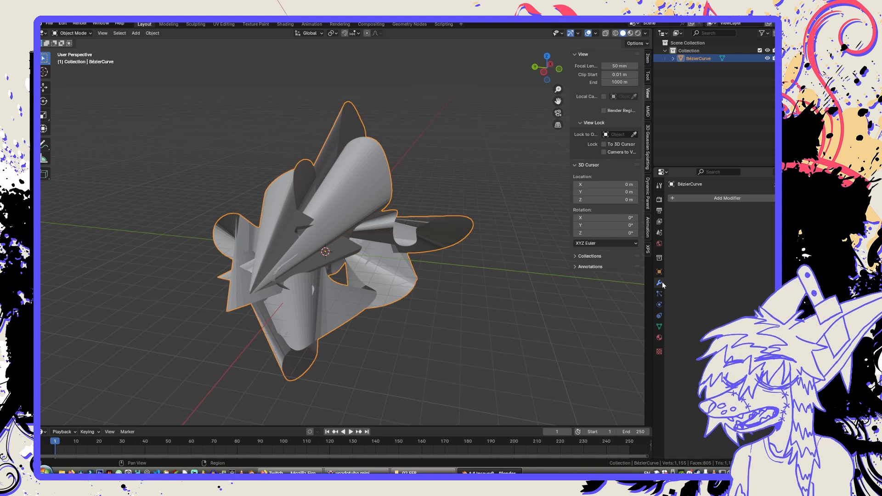
{"action": "left_click", "coordinate": [674, 197]}
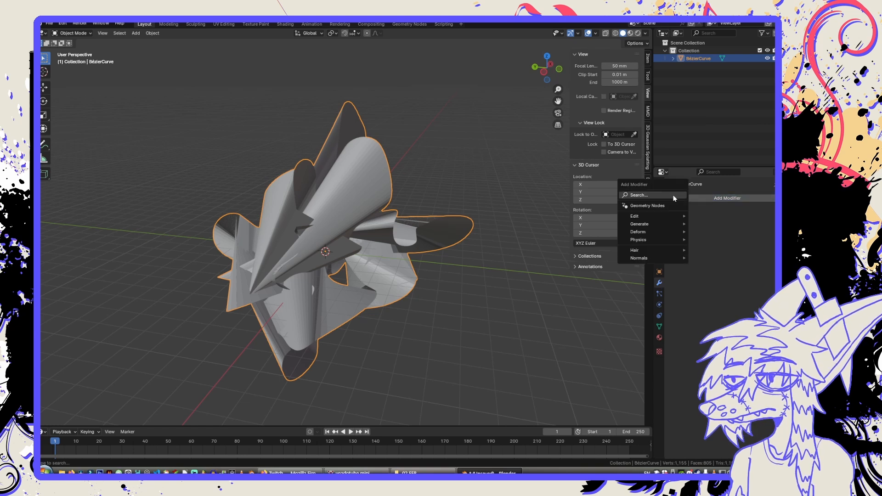
{"action": "left_click", "coordinate": [671, 195]}
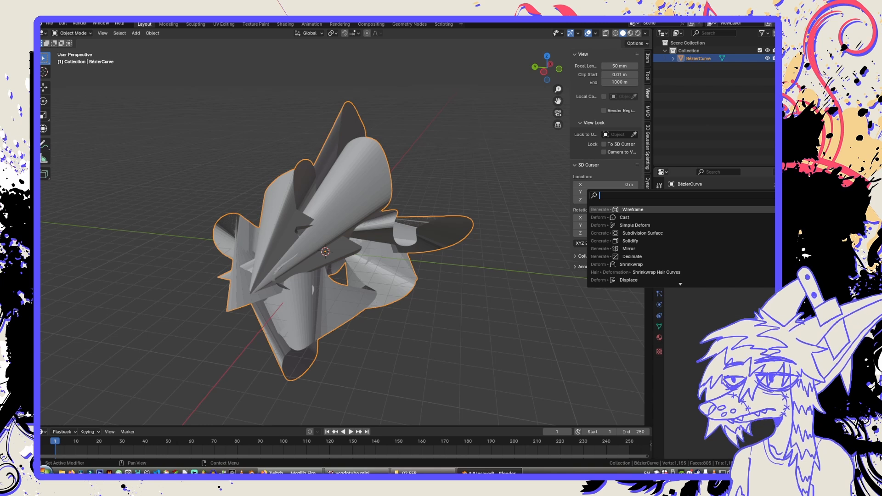
{"action": "type", "text": "sub"}
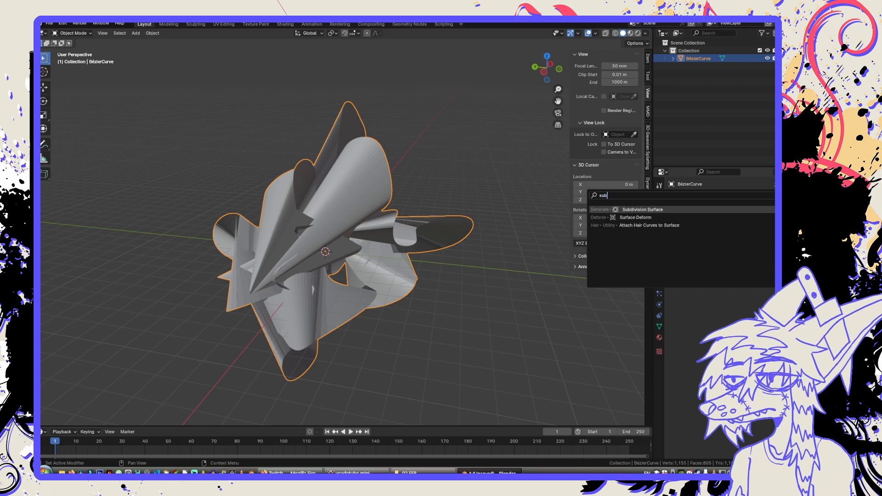
{"action": "left_click", "coordinate": [664, 209]}
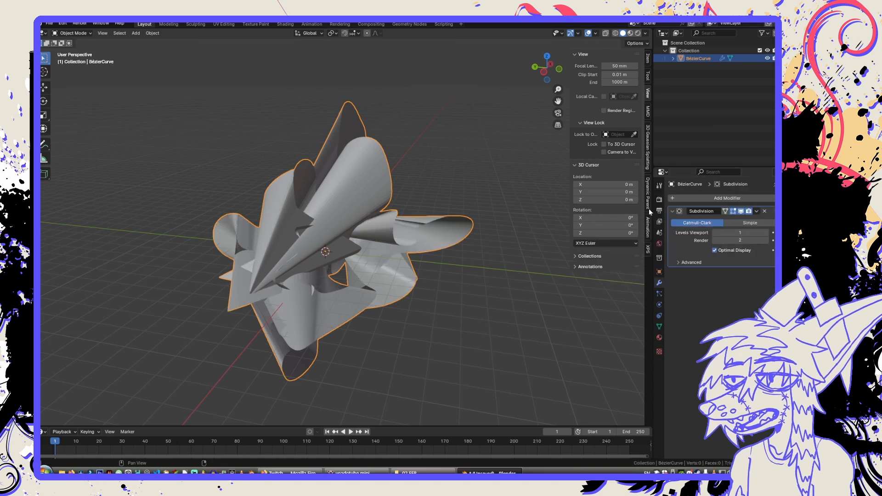
Set the Subdivision modifier's viewport and render levels to 4.
{"action": "left_click", "coordinate": [766, 233]}
{"action": "left_click", "coordinate": [766, 232]}
{"action": "left_click", "coordinate": [766, 233]}
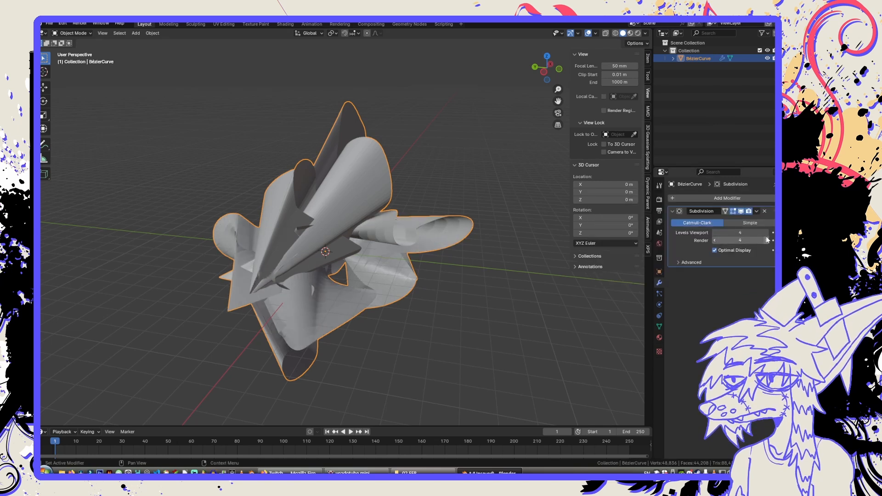
{"action": "middle_click_drag", "start_coordinate": [557, 253], "coordinate": [528, 252]}
{"action": "left_click", "coordinate": [467, 254]}
{"action": "middle_click_drag", "start_coordinate": [467, 254], "coordinate": [424, 253]}
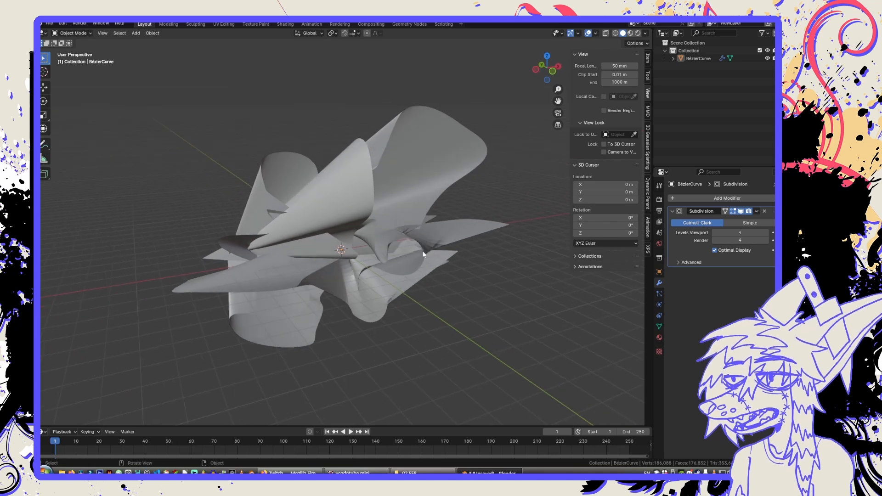
Apply Shade Smooth to the subdivided shape and deselect it.
{"action": "left_click", "coordinate": [363, 252]}
{"action": "right_click", "coordinate": [353, 254]}
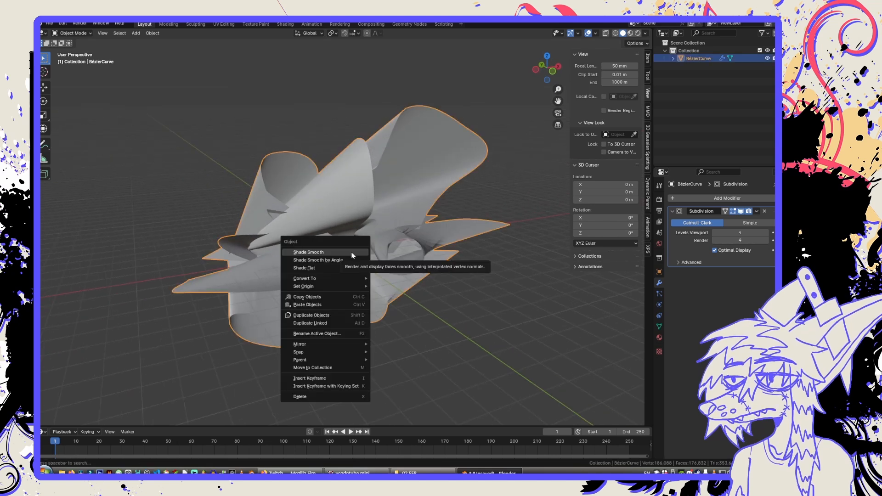
{"action": "left_click", "coordinate": [351, 252]}
{"action": "left_click", "coordinate": [437, 370]}
{"action": "middle_click_drag", "start_coordinate": [437, 371], "coordinate": [445, 355]}
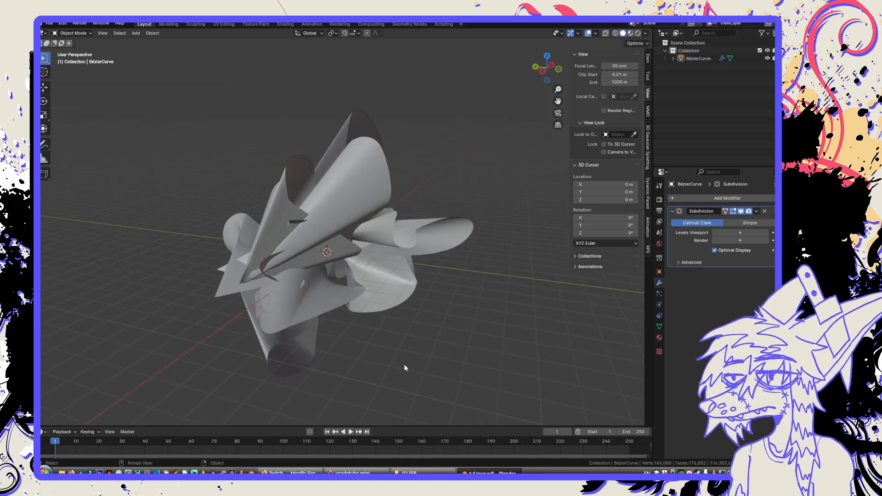
Select the smoothed shape and switch to the Sculpting workspace.
{"action": "middle_click_drag", "start_coordinate": [368, 271], "coordinate": [367, 245]}
{"action": "scroll", "coordinate": [255, 239], "scroll_direction": "up", "scroll_amount": 1}
{"action": "left_click", "coordinate": [367, 246]}
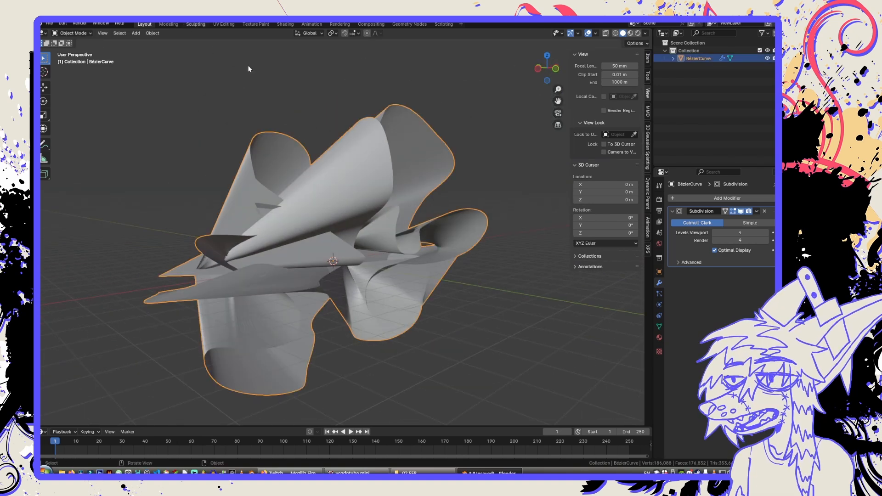
{"action": "scroll", "coordinate": [357, 205], "scroll_direction": "down", "scroll_amount": 9}
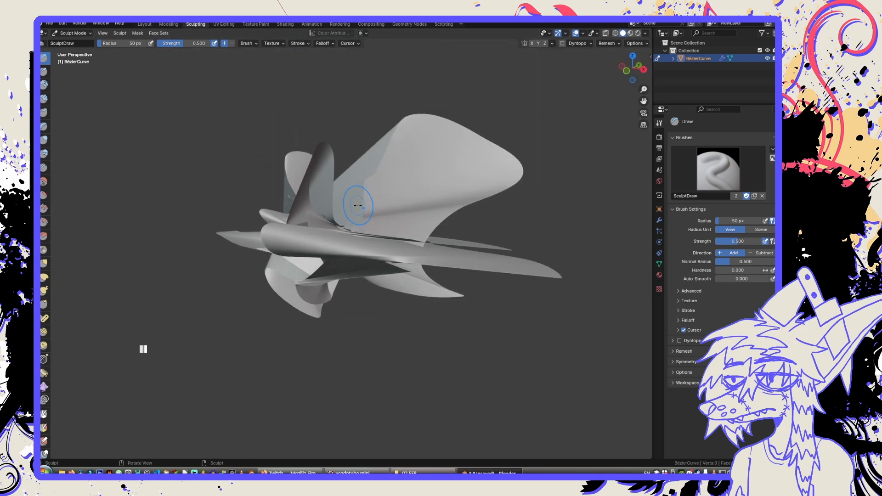
{"action": "middle_click_drag", "start_coordinate": [357, 204], "coordinate": [397, 220]}
{"action": "scroll", "coordinate": [381, 219], "scroll_direction": "down", "scroll_amount": 4}
{"action": "scroll", "coordinate": [396, 220], "scroll_direction": "up", "scroll_amount": 2}
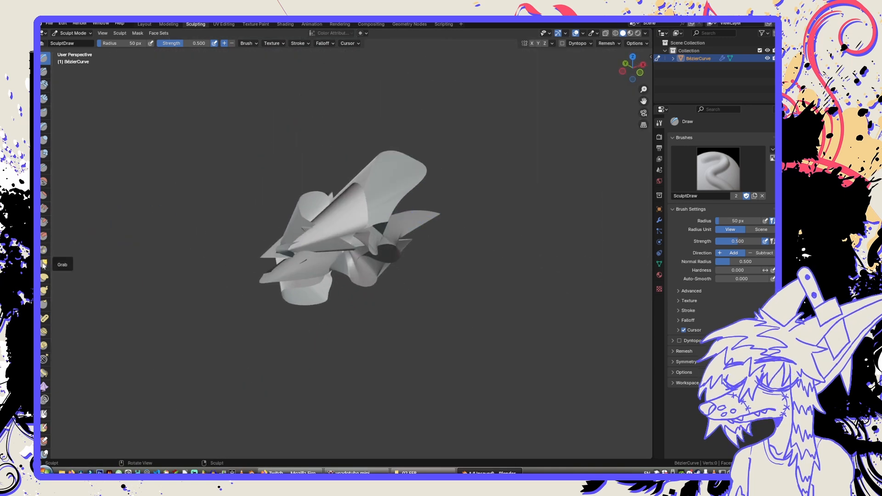
Stretch the large upper lobe outward into a ribbed wing with the Elastic Deform brush.
{"action": "left_click", "coordinate": [44, 277]}
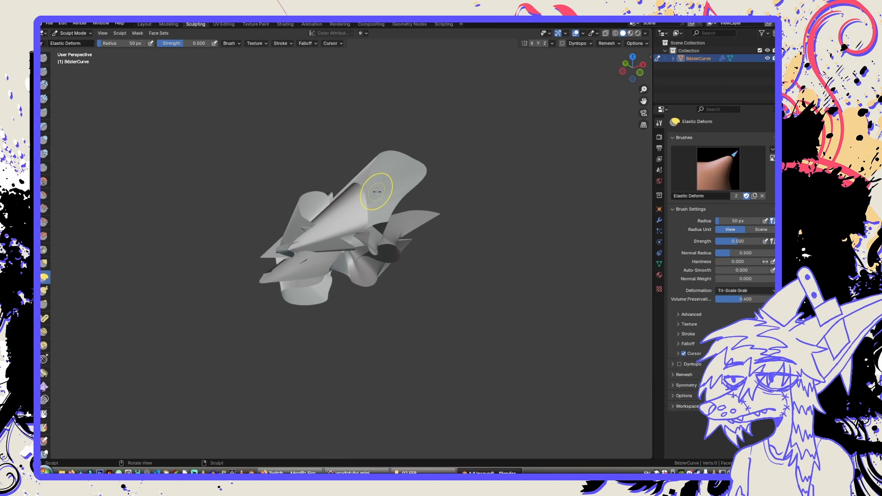
{"action": "left_click_drag", "start_coordinate": [412, 161], "coordinate": [434, 146]}
{"action": "left_click_drag", "start_coordinate": [629, 52], "coordinate": [653, 43]}
{"action": "mouse_move", "coordinate": [482, 123]}
{"action": "left_mouse_down"}
{"action": "mouse_move", "coordinate": [506, 104]}
{"action": "mouse_move", "coordinate": [464, 126]}
{"action": "mouse_move", "coordinate": [531, 110]}
{"action": "left_mouse_up"}
{"action": "left_click_drag", "start_coordinate": [457, 140], "coordinate": [558, 101]}
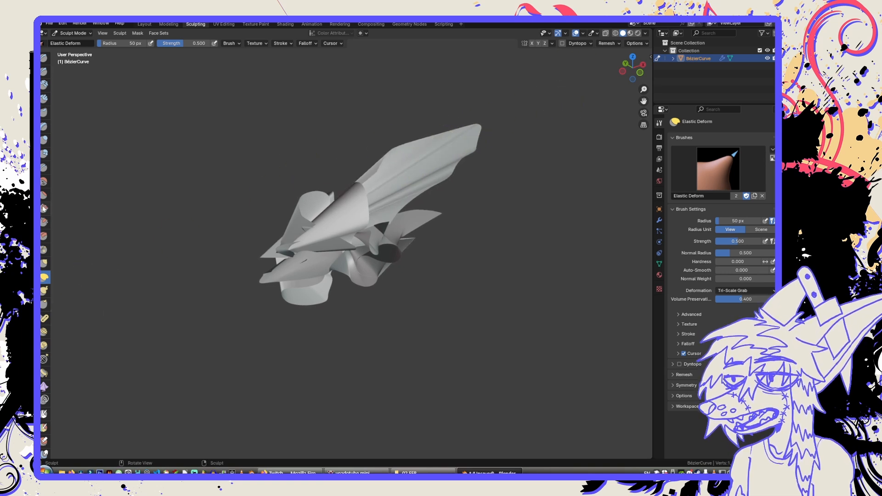
{"action": "left_click", "coordinate": [45, 139]}
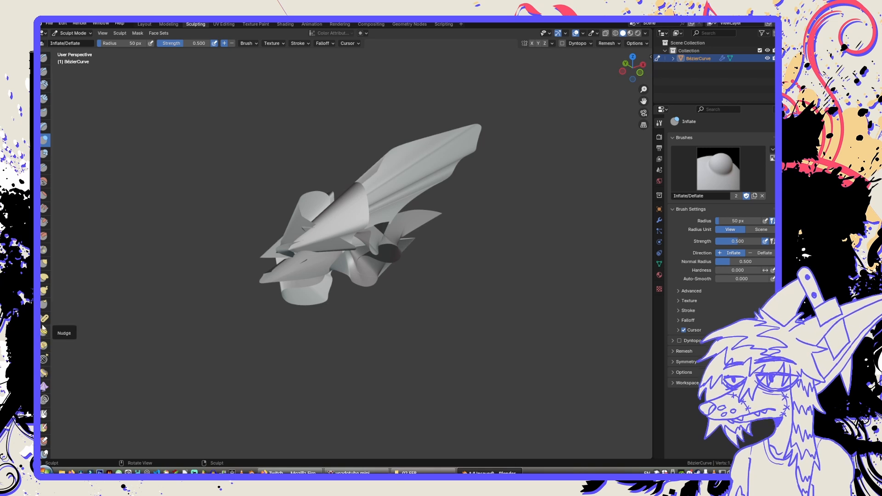
{"action": "left_click", "coordinate": [44, 307]}
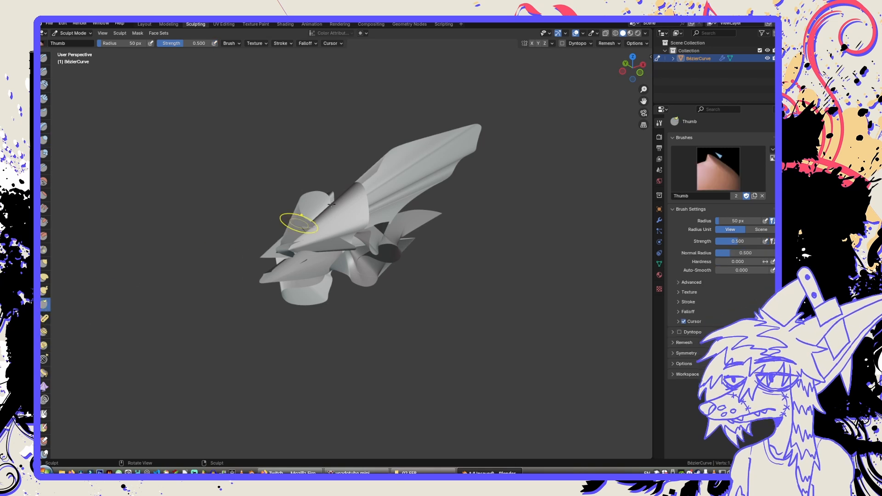
{"action": "scroll", "coordinate": [387, 183], "scroll_direction": "up", "scroll_amount": 4}
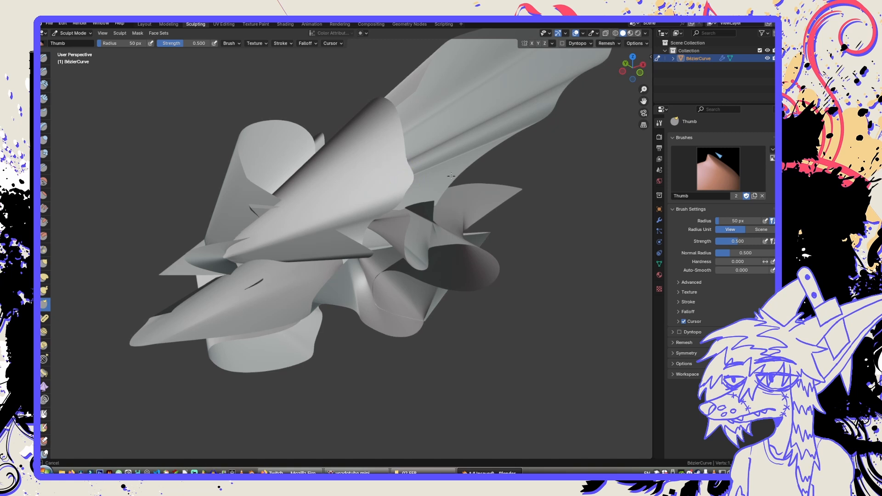
{"action": "scroll", "coordinate": [362, 178], "scroll_direction": "down", "scroll_amount": 4}
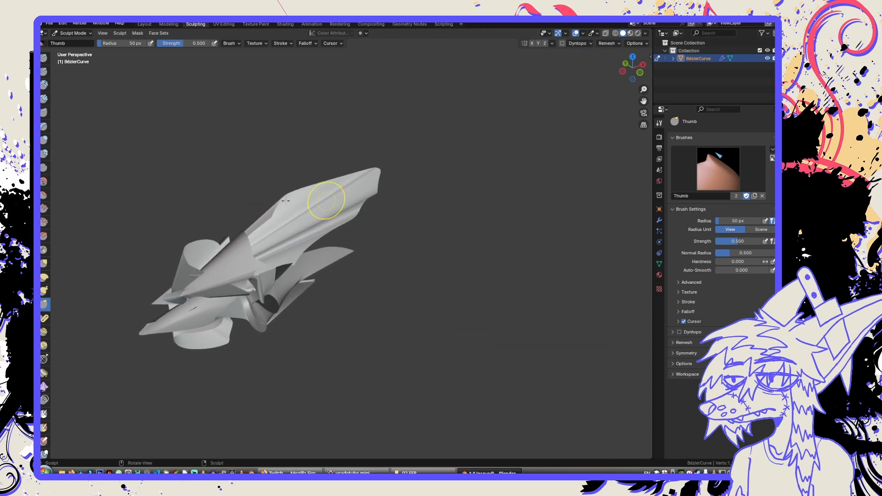
Use the Grab brush to sharpen the large wing's tip and pull three lobes on the opposite side into long spikes.
{"action": "left_click", "coordinate": [44, 263]}
{"action": "left_click_drag", "start_coordinate": [366, 177], "coordinate": [403, 153]}
{"action": "middle_click_drag", "start_coordinate": [195, 261], "coordinate": [177, 254]}
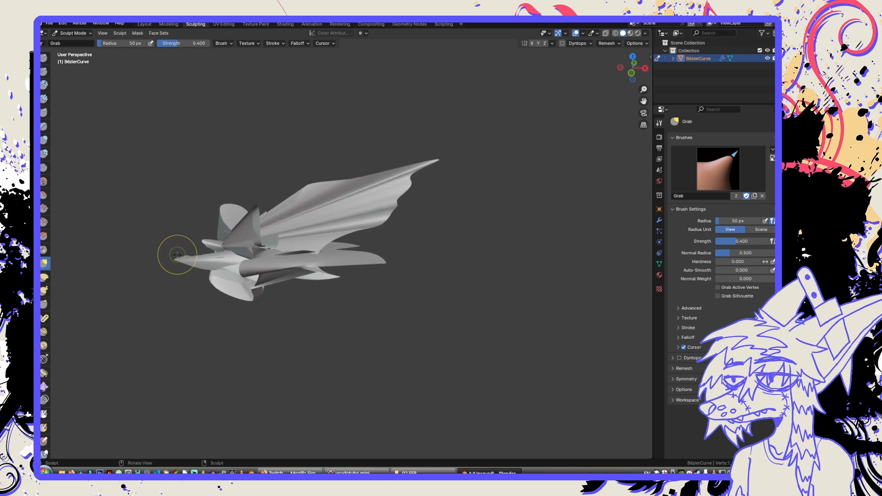
{"action": "left_click_drag", "start_coordinate": [171, 260], "coordinate": [125, 257]}
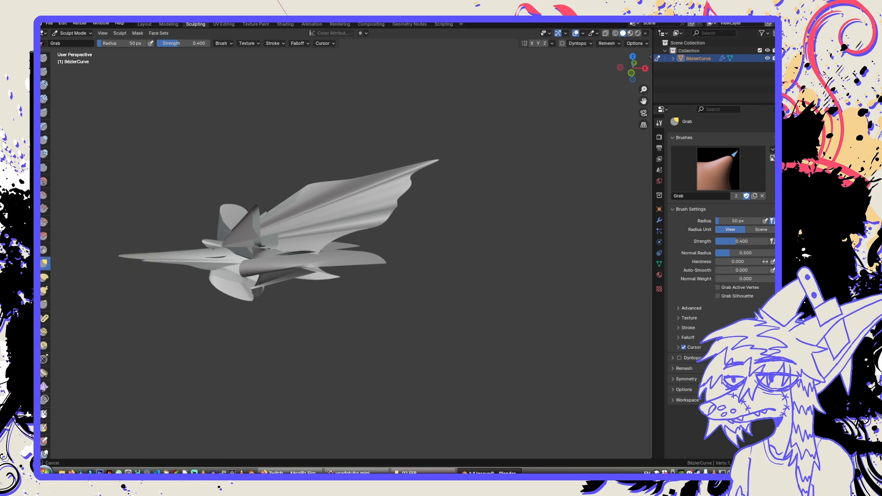
{"action": "left_click_drag", "start_coordinate": [75, 249], "coordinate": [72, 248]}
{"action": "left_click_drag", "start_coordinate": [187, 239], "coordinate": [135, 206]}
{"action": "left_click_drag", "start_coordinate": [228, 204], "coordinate": [152, 145]}
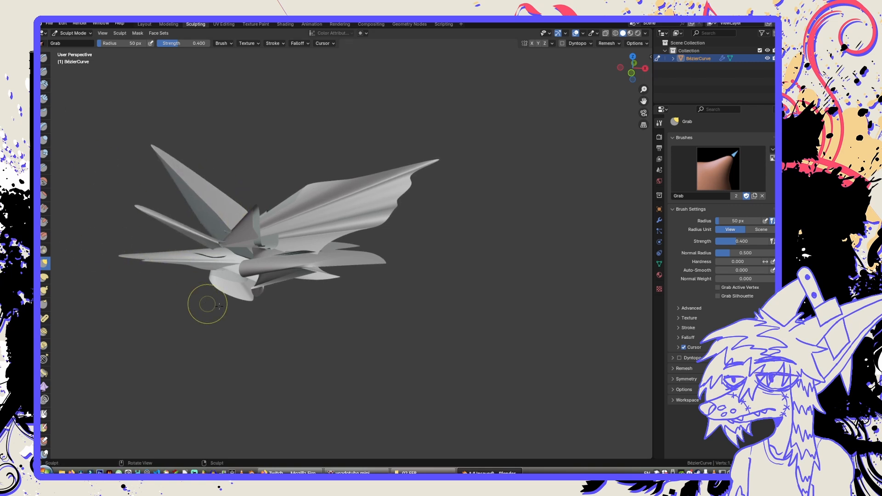
Pull the lower lobe down into a long spike and stretch the small lobe beneath the wing outward with the Grab brush.
{"action": "left_click_drag", "start_coordinate": [252, 327], "coordinate": [294, 368]}
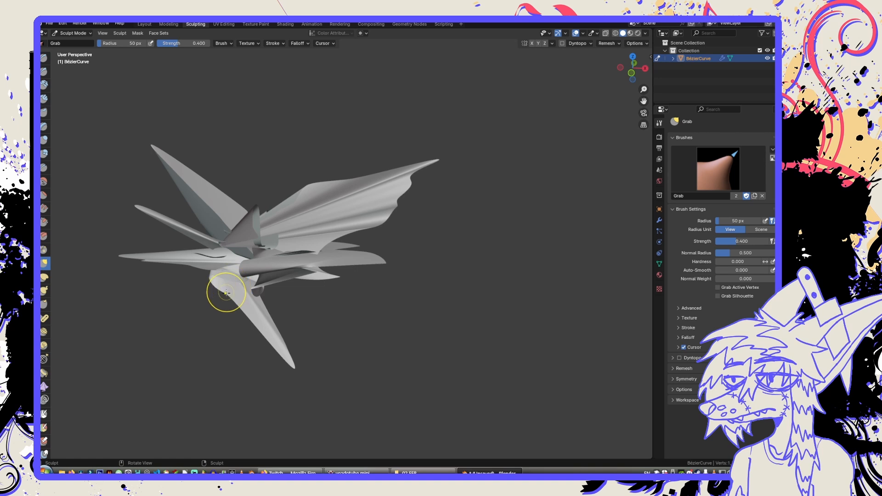
{"action": "left_click_drag", "start_coordinate": [226, 293], "coordinate": [355, 427]}
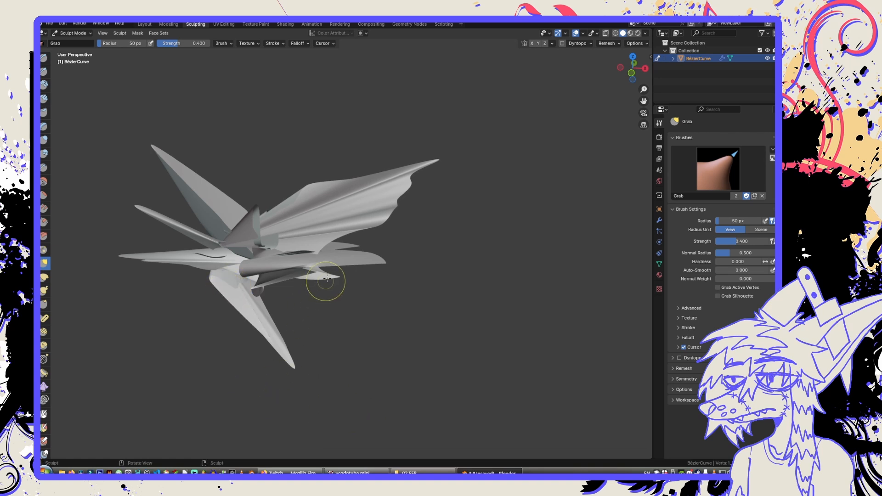
{"action": "left_click_drag", "start_coordinate": [328, 278], "coordinate": [627, 365]}
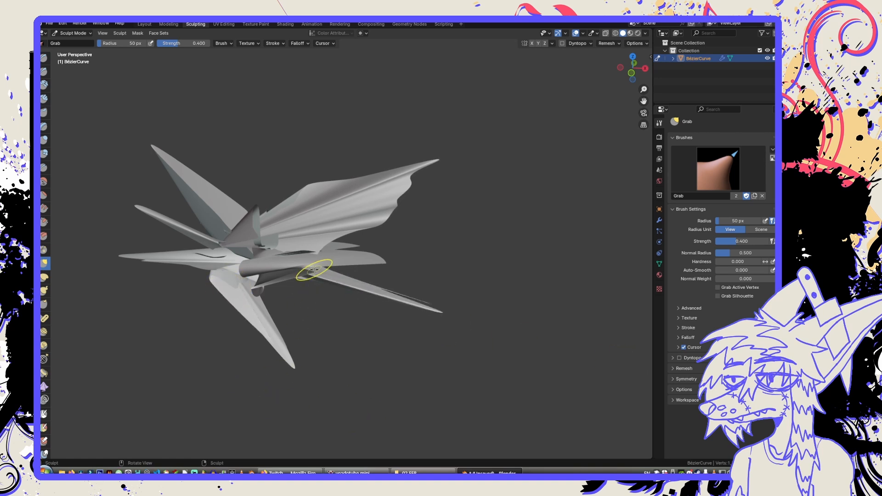
{"action": "middle_click_drag", "start_coordinate": [314, 270], "coordinate": [361, 288]}
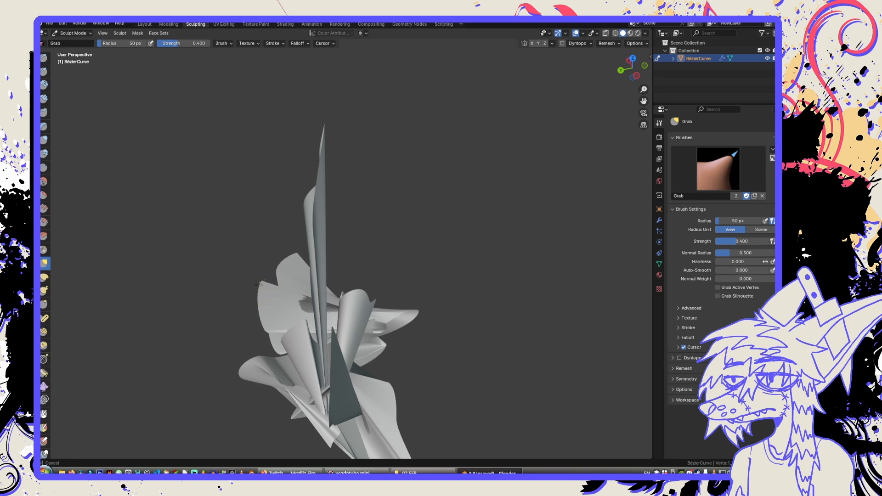
From an end-on view, pull the rounded side edges and the small point near the centre outward into sharp spikes with Grab.
{"action": "mouse_move", "coordinate": [260, 286]}
{"action": "left_mouse_down"}
{"action": "mouse_move", "coordinate": [187, 256]}
{"action": "mouse_move", "coordinate": [179, 238]}
{"action": "left_mouse_up"}
{"action": "left_click_drag", "start_coordinate": [261, 302], "coordinate": [183, 318]}
{"action": "middle_click_drag", "start_coordinate": [300, 320], "coordinate": [307, 284]}
{"action": "middle_click_drag", "start_coordinate": [267, 326], "coordinate": [258, 336]}
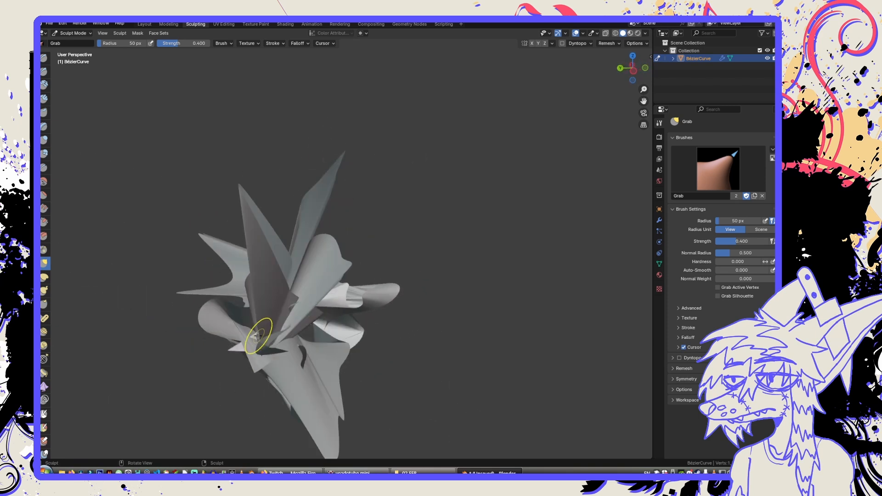
{"action": "left_click_drag", "start_coordinate": [242, 343], "coordinate": [164, 351]}
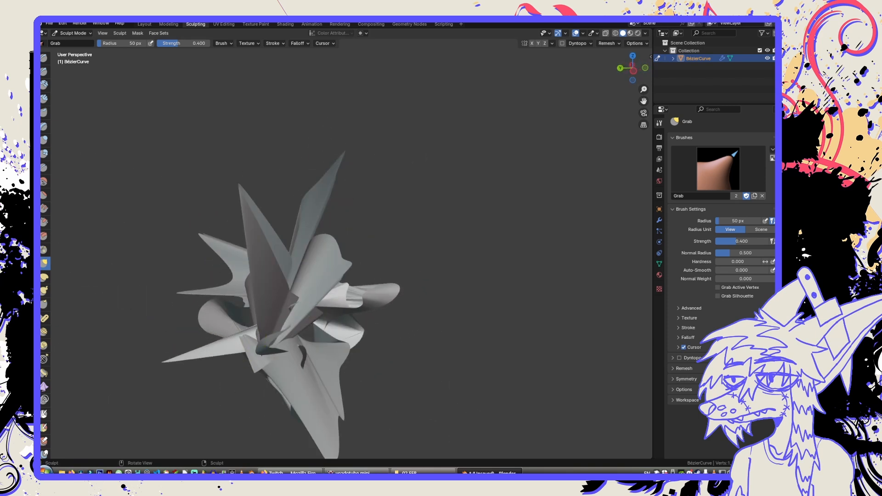
Finish sculpting and return to the Layout workspace.
{"action": "middle_click_drag", "start_coordinate": [381, 363], "coordinate": [333, 359]}
{"action": "key", "text": "Tab"}
{"action": "middle_click_drag", "start_coordinate": [263, 322], "coordinate": [296, 314]}
{"action": "left_click", "coordinate": [144, 24]}
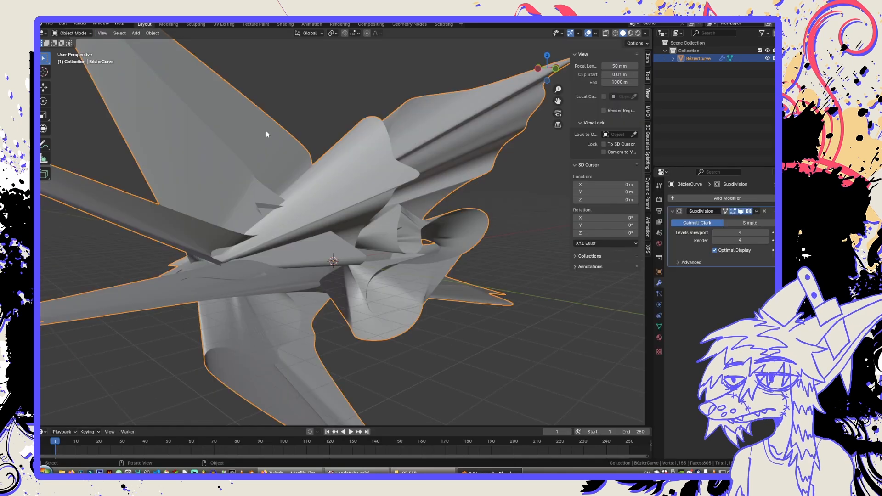
Start saving the file and create a folder named metl2 inside the 0 3D stuff folder as its destination.
{"action": "scroll", "coordinate": [266, 130], "scroll_direction": "down", "scroll_amount": 5}
{"action": "key", "text": "ctrl+s"}
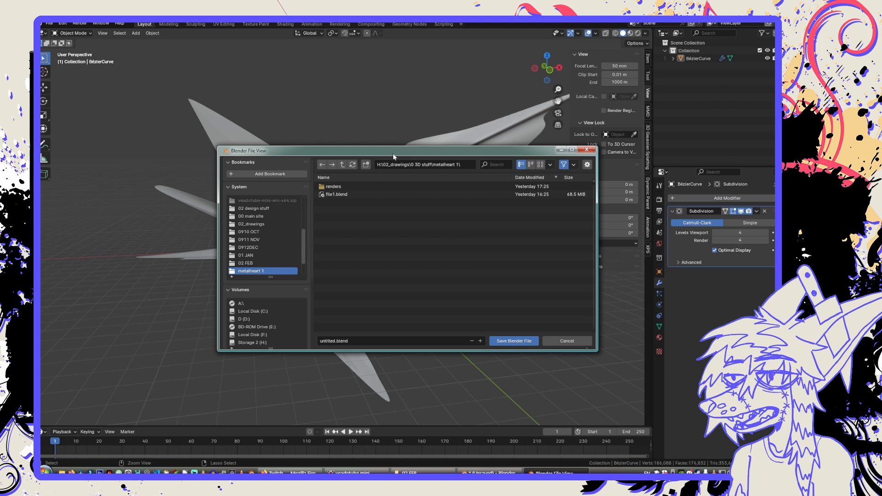
{"action": "left_click", "coordinate": [343, 164]}
{"action": "right_click", "coordinate": [344, 222]}
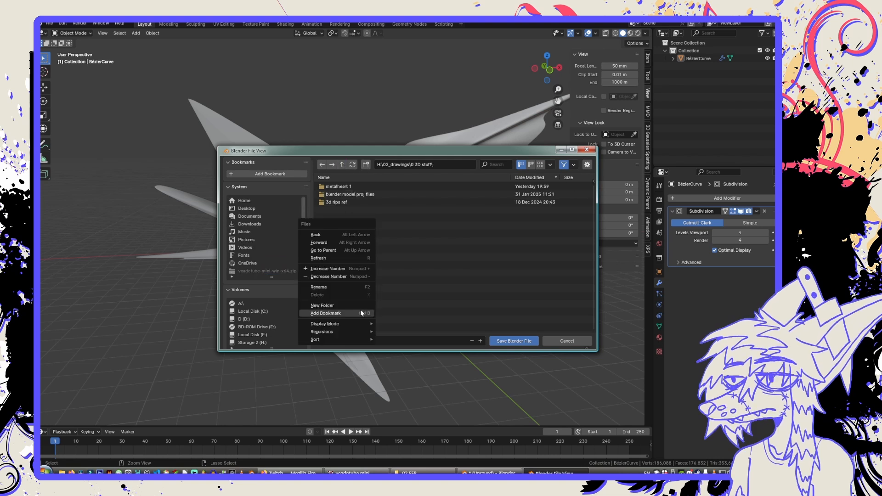
{"action": "left_click", "coordinate": [349, 305]}
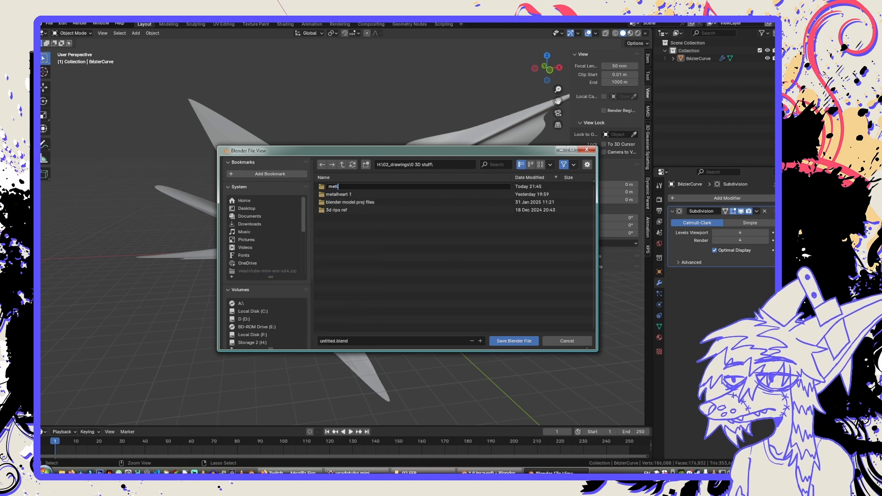
{"action": "type", "text": "2"}
{"action": "key", "text": "Return"}
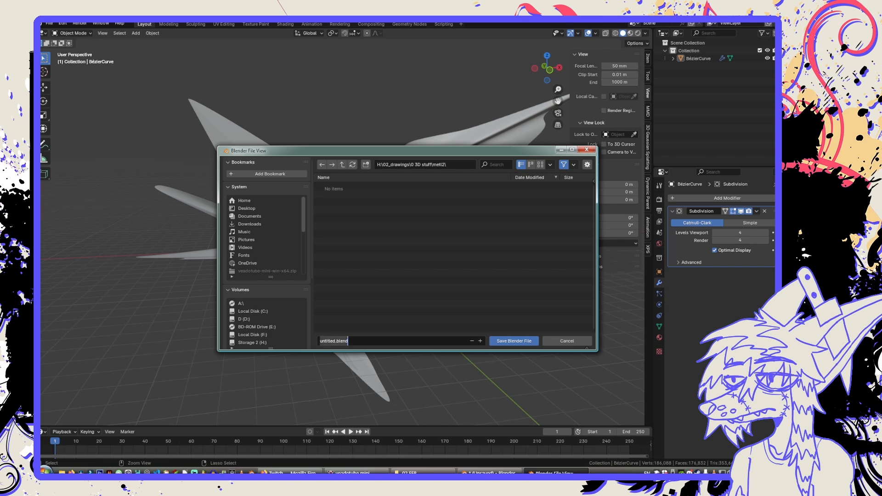
Save the Blender file as file2 in the metl2 folder.
{"action": "type", "text": "file2"}
{"action": "key", "text": "Return"}
{"action": "key", "text": "Return"}
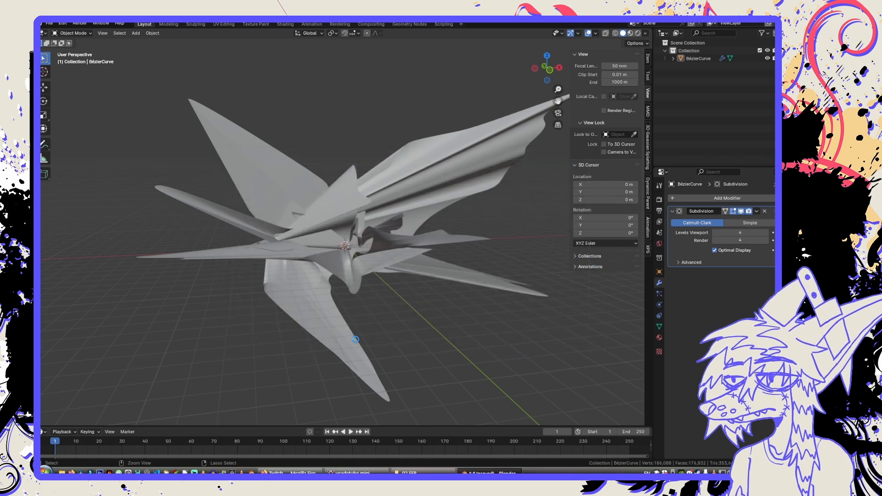
Add a Simple Deform modifier to the spiky mesh after its Subdivision modifier.
{"action": "middle_click_drag", "start_coordinate": [350, 331], "coordinate": [361, 329]}
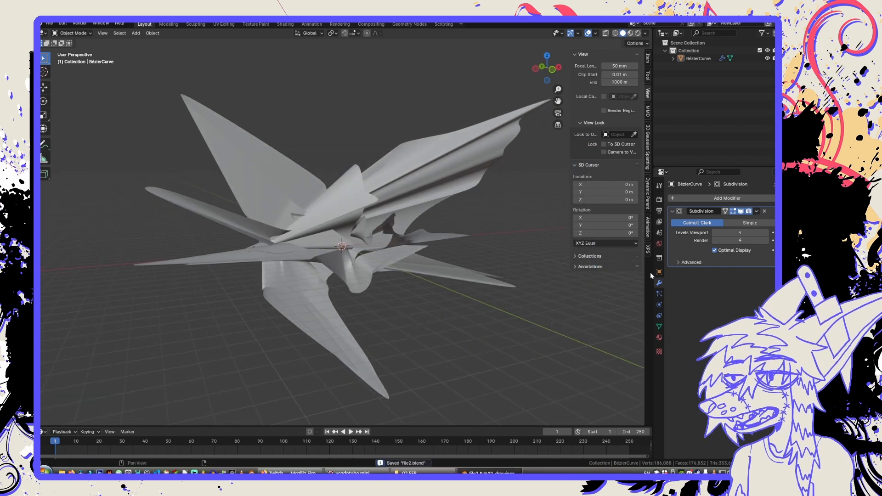
{"action": "left_click", "coordinate": [693, 201]}
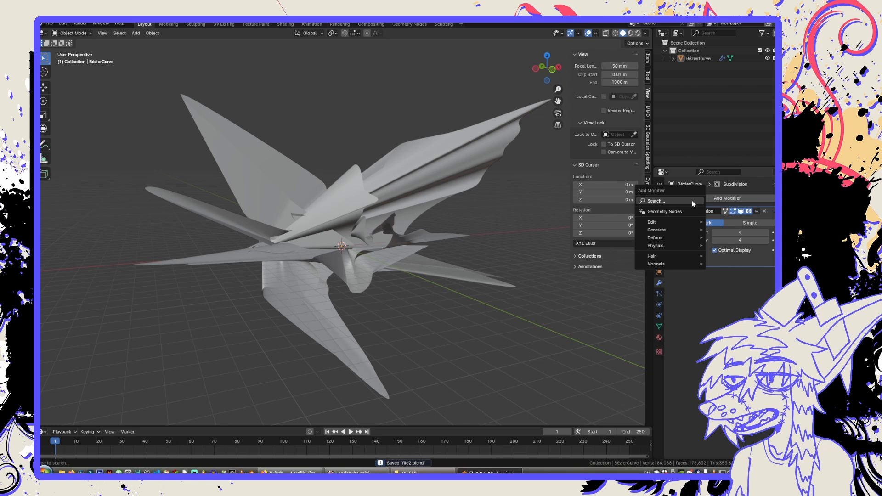
{"action": "left_click", "coordinate": [692, 201]}
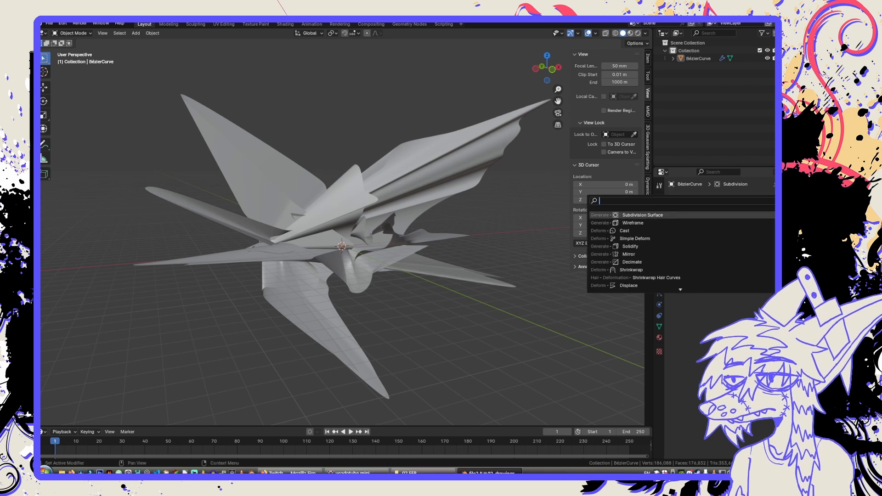
{"action": "left_click", "coordinate": [683, 238]}
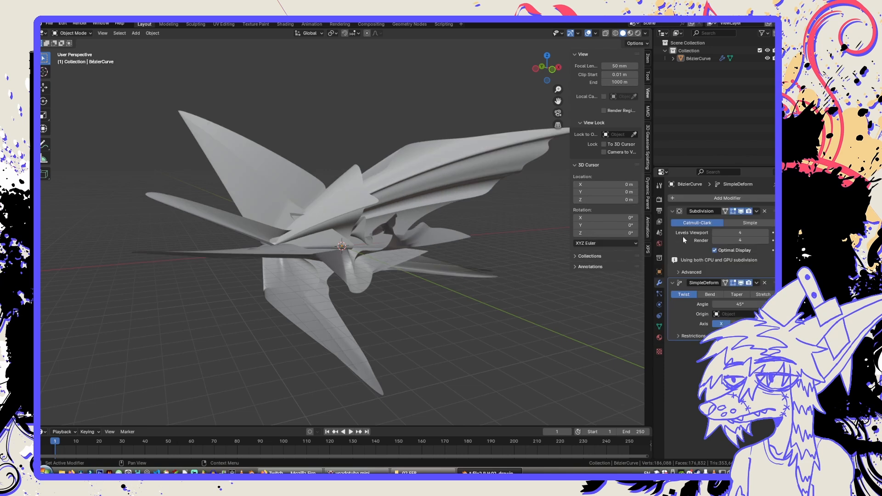
{"action": "middle_click_drag", "start_coordinate": [470, 222], "coordinate": [453, 233]}
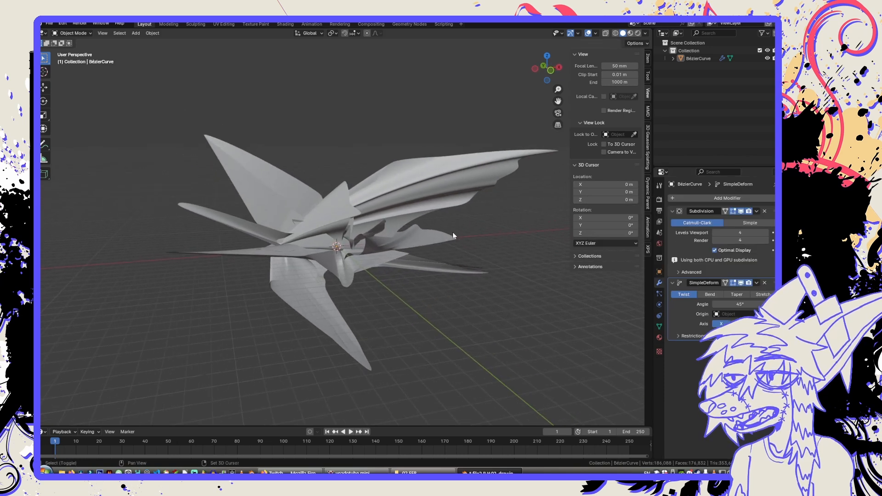
Add a Plain Axes empty at the world origin.
{"action": "key", "text": "shift+a"}
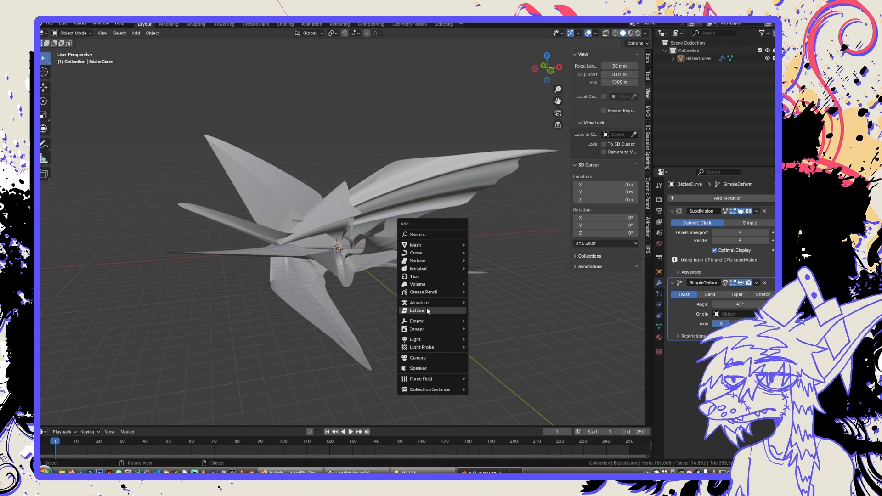
{"action": "mouse_move", "coordinate": [427, 321]}
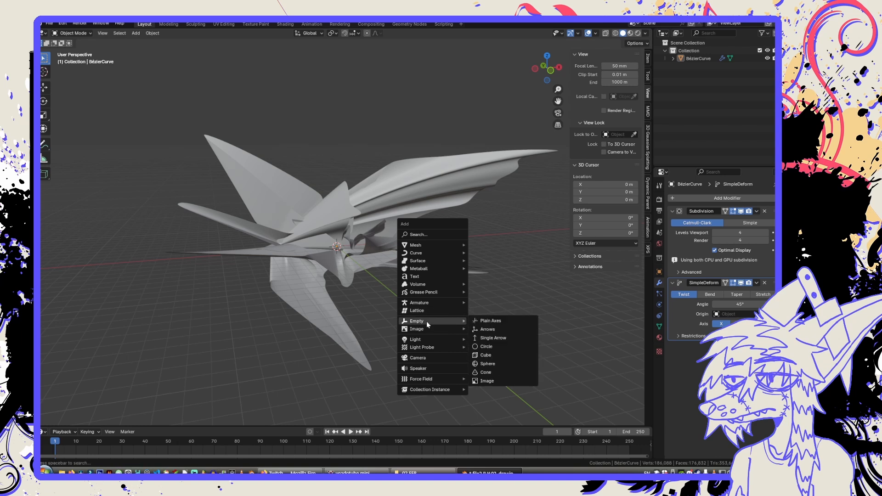
{"action": "left_click", "coordinate": [494, 323]}
{"action": "scroll", "coordinate": [437, 304], "scroll_direction": "up", "scroll_amount": 1}
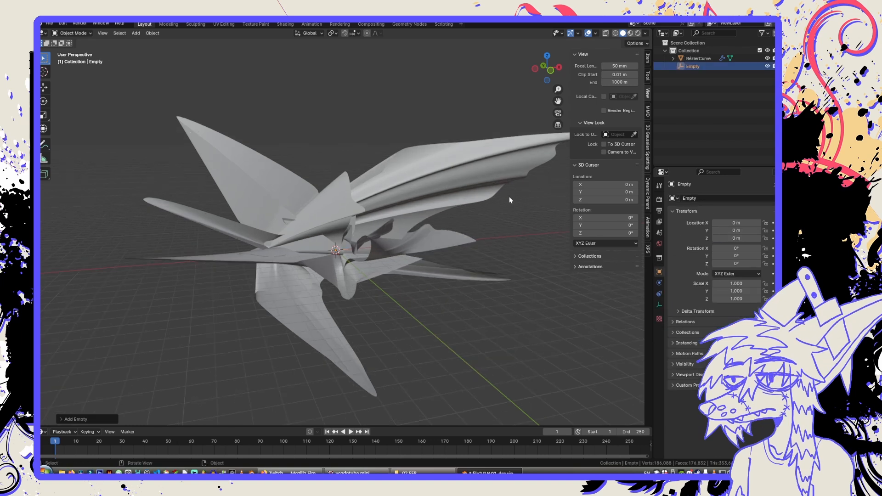
{"action": "middle_click_drag", "start_coordinate": [453, 180], "coordinate": [415, 228]}
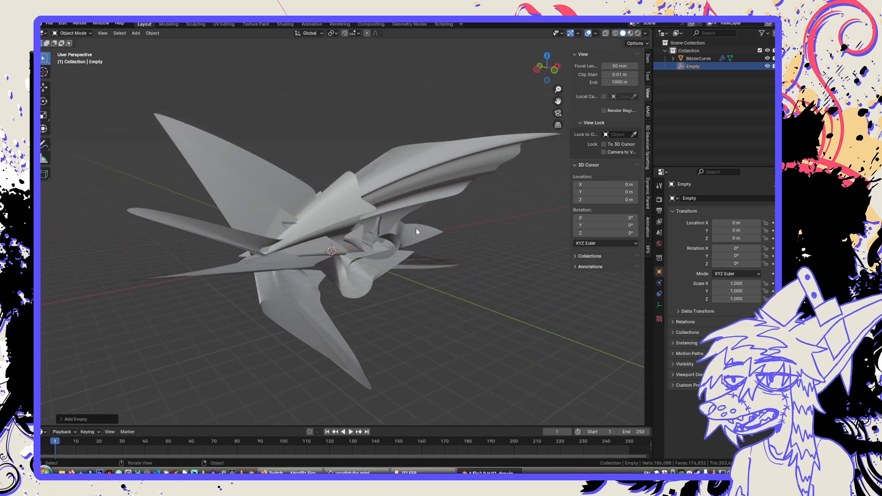
Assign the Empty as the origin of the spiky mesh's Simple Deform modifier.
{"action": "left_click", "coordinate": [355, 198]}
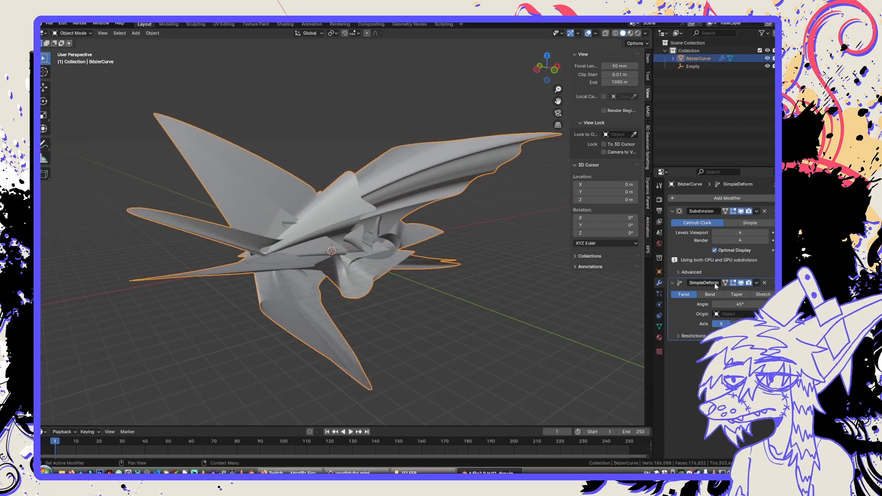
{"action": "left_click", "coordinate": [735, 314]}
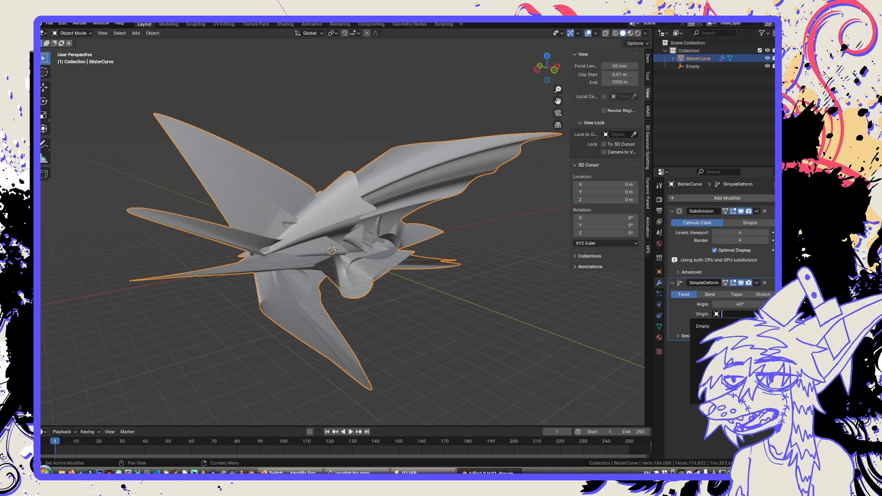
{"action": "left_click", "coordinate": [710, 327]}
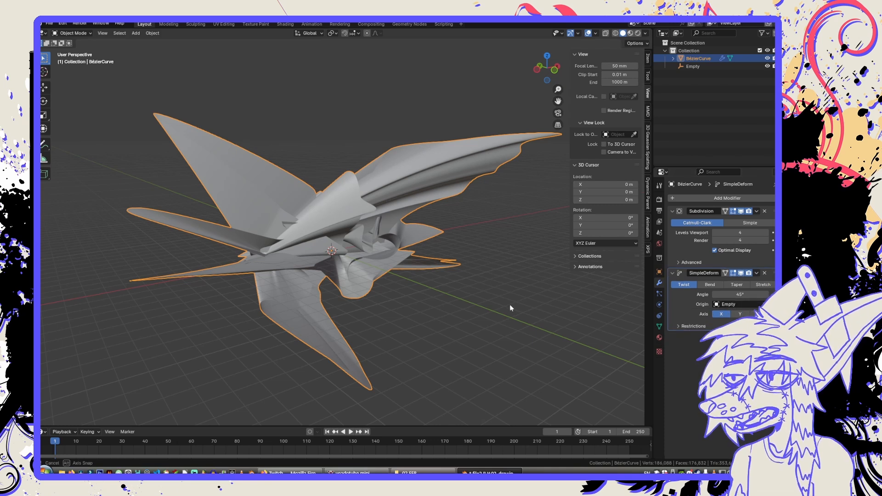
Set the Simple Deform twist to the Y axis with an angle of 360°.
{"action": "middle_click_drag", "start_coordinate": [509, 304], "coordinate": [494, 306]}
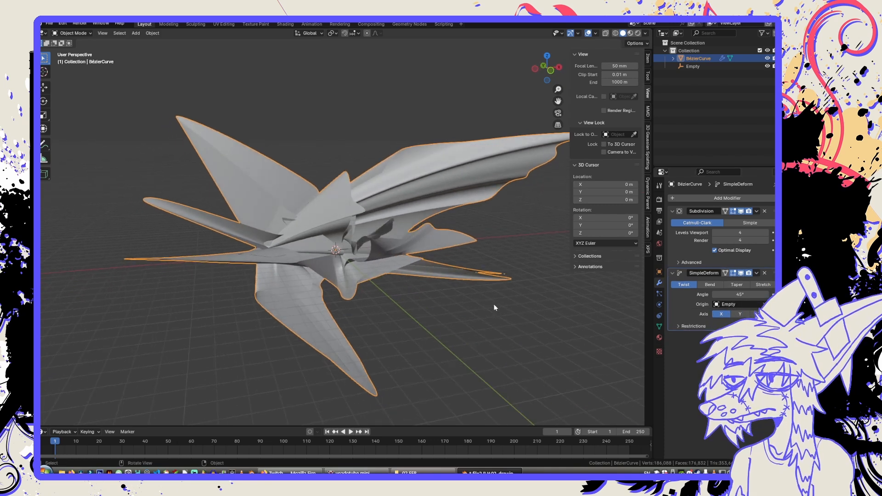
{"action": "left_click", "coordinate": [741, 315]}
{"action": "left_click_drag", "start_coordinate": [740, 294], "coordinate": [799, 294]}
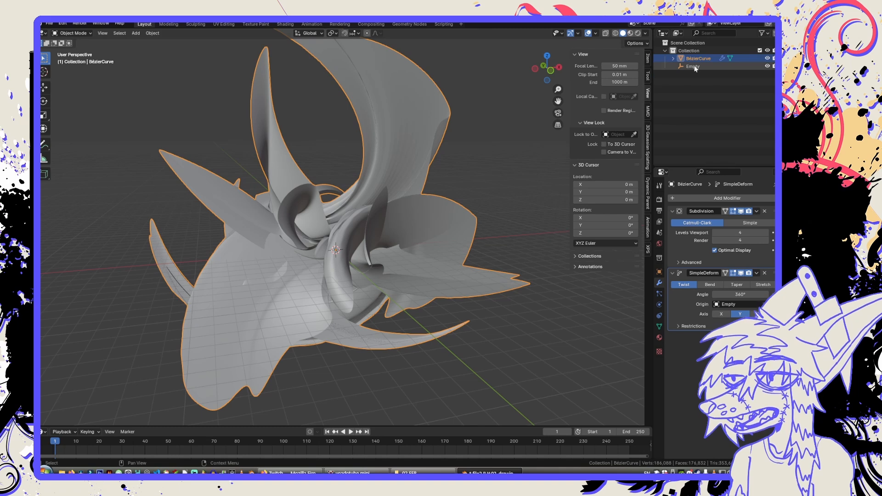
{"action": "middle_click_drag", "start_coordinate": [410, 260], "coordinate": [417, 261]}
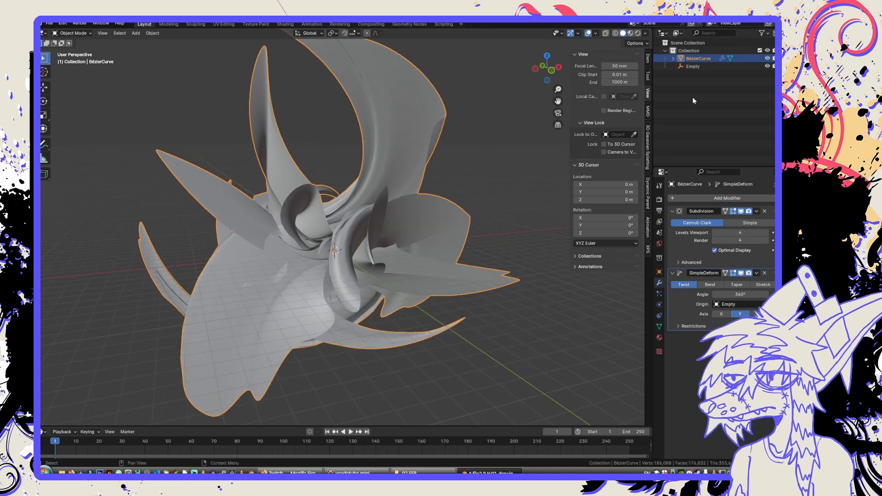
Select the Empty and move it along the X axis to about -8.6 m to reshape the twist.
{"action": "left_click", "coordinate": [694, 66]}
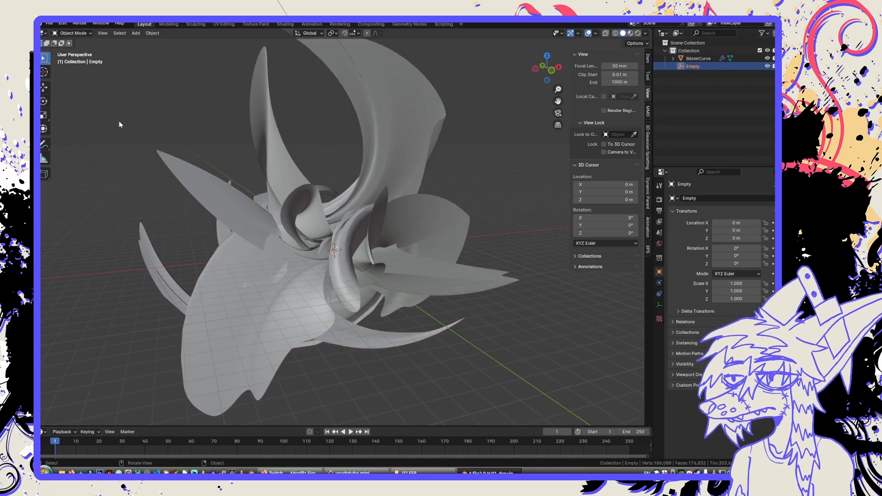
{"action": "left_click", "coordinate": [45, 88]}
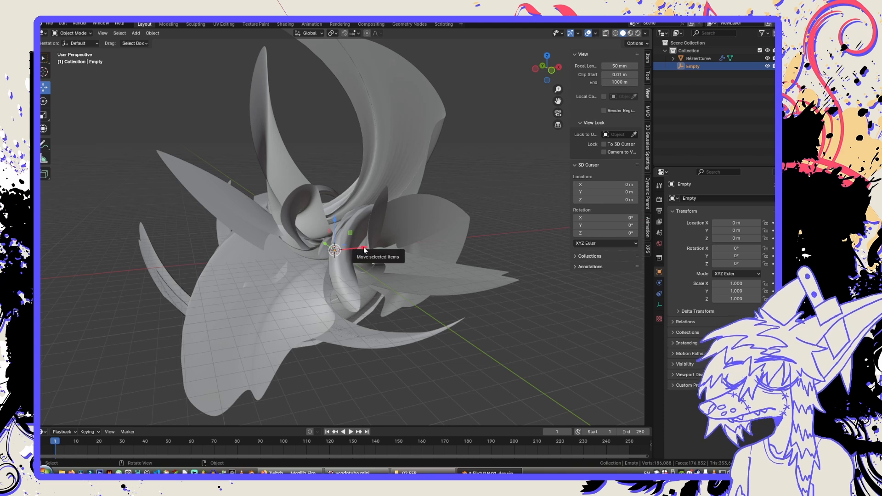
{"action": "left_click_drag", "start_coordinate": [326, 251], "coordinate": [278, 251]}
{"action": "middle_click_drag", "start_coordinate": [278, 252], "coordinate": [313, 268]}
{"action": "left_click_drag", "start_coordinate": [303, 252], "coordinate": [282, 272]}
{"action": "middle_click_drag", "start_coordinate": [282, 272], "coordinate": [443, 272]}
Rotate the Empty freely to about -153° in X, 29° in Y and -74° in Z to curl the shape.
{"action": "key", "text": "r"}
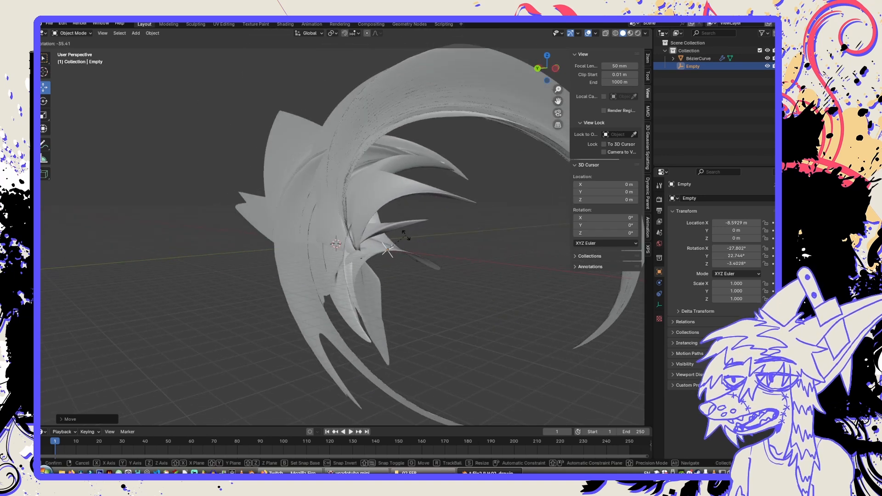
{"action": "left_click", "coordinate": [377, 243]}
{"action": "middle_click_drag", "start_coordinate": [448, 252], "coordinate": [364, 258]}
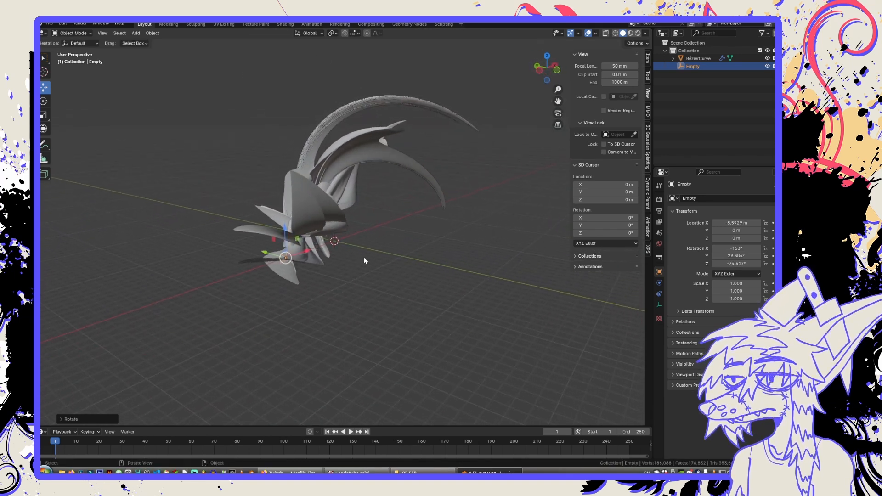
{"action": "key", "text": "r"}
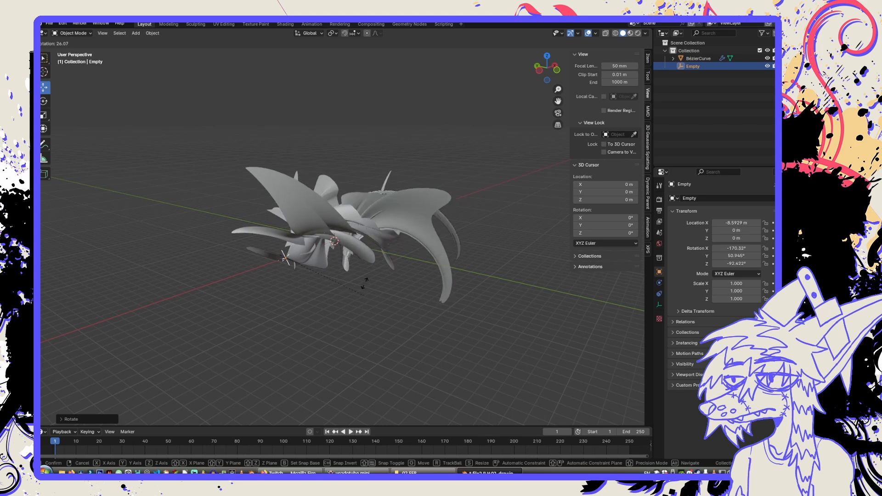
{"action": "left_click", "coordinate": [364, 259]}
{"action": "middle_click_drag", "start_coordinate": [366, 261], "coordinate": [338, 246]}
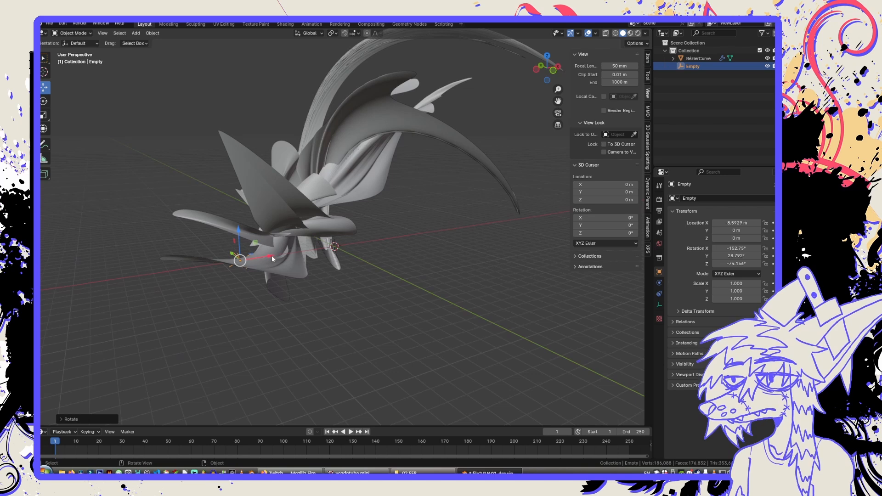
Move the Empty to about -12 m in X and -3 m in Y, and hide the viewport sidebar.
{"action": "left_click_drag", "start_coordinate": [271, 258], "coordinate": [231, 254]}
{"action": "middle_click_drag", "start_coordinate": [231, 254], "coordinate": [272, 252]}
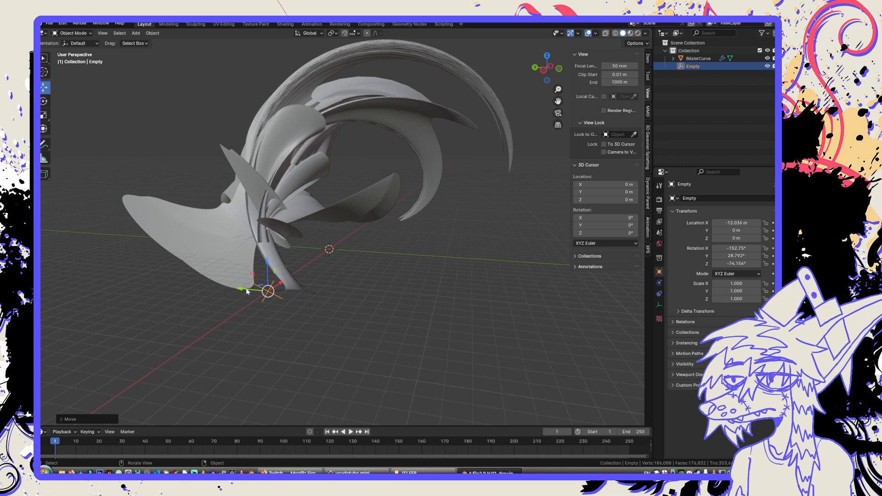
{"action": "left_click_drag", "start_coordinate": [247, 291], "coordinate": [290, 301]}
{"action": "middle_click_drag", "start_coordinate": [289, 301], "coordinate": [322, 274]}
{"action": "key", "text": "n"}
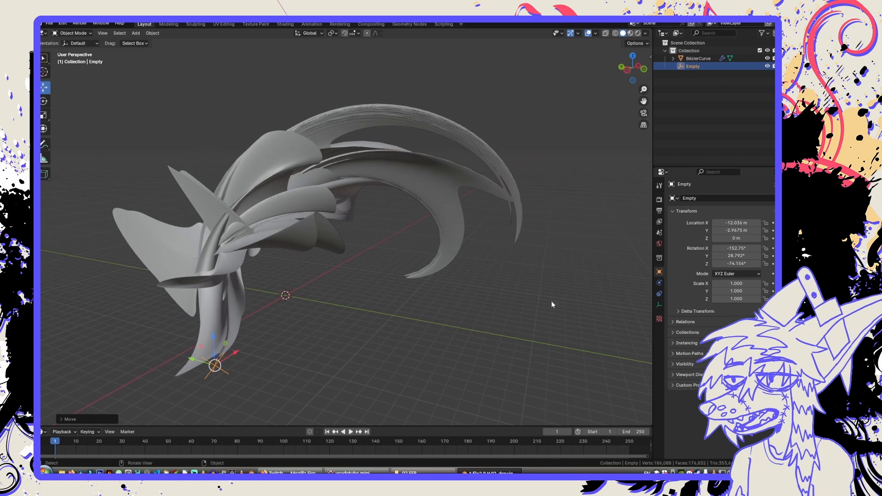
Select the twisted mesh and add a second Simple Deform modifier to it.
{"action": "left_click", "coordinate": [438, 188]}
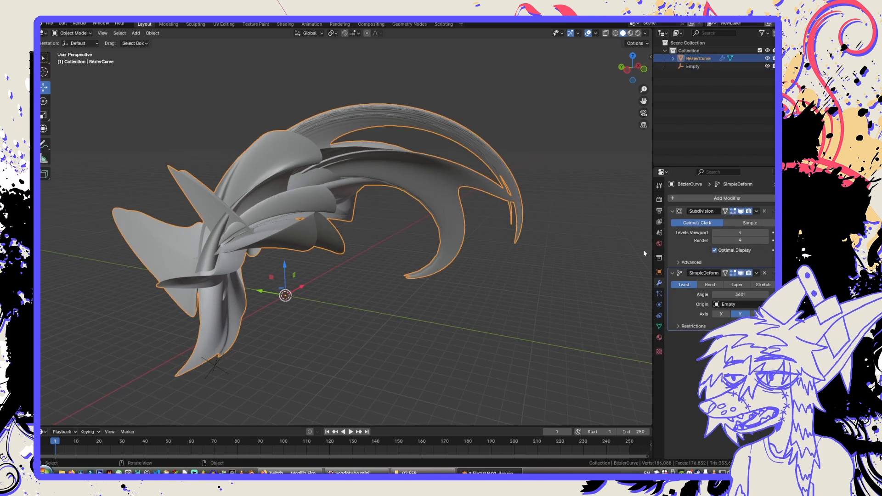
{"action": "left_click", "coordinate": [687, 200]}
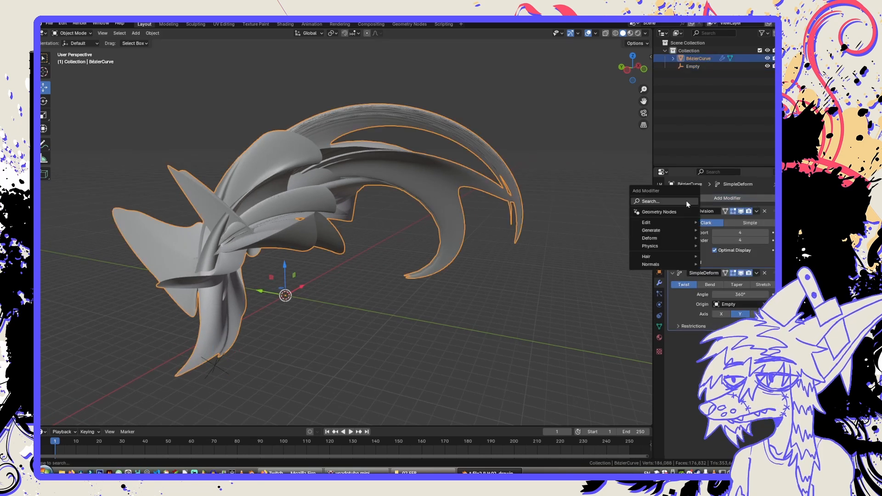
{"action": "key", "text": "space"}
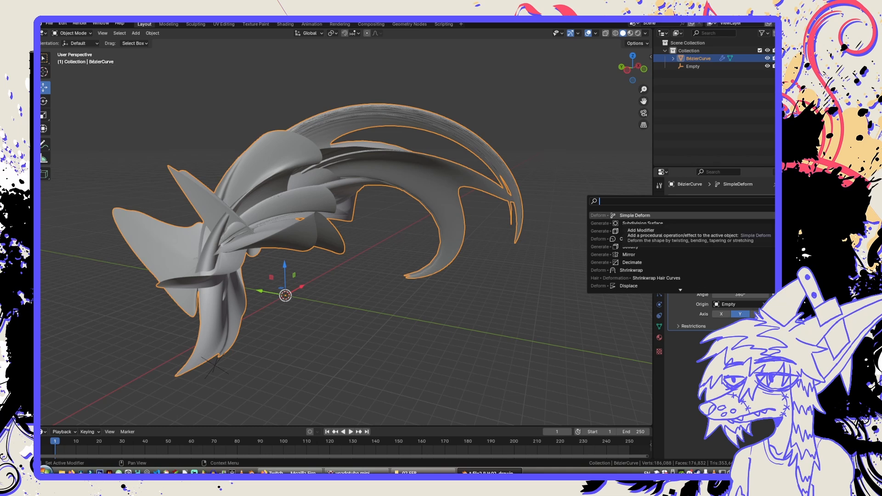
{"action": "left_click", "coordinate": [653, 216]}
{"action": "middle_click_drag", "start_coordinate": [539, 304], "coordinate": [526, 306]}
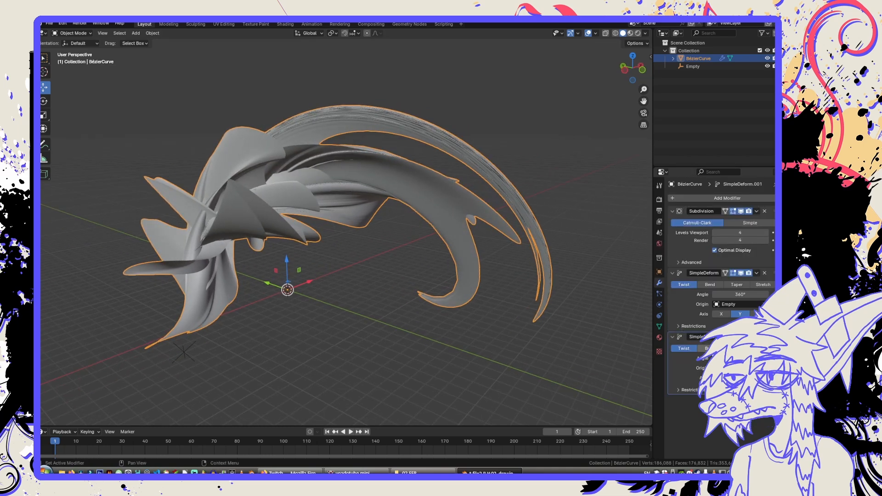
Try the Bend and Taper modes on the second Simple Deform modifier, testing the Y and Z axes before choosing Y.
{"action": "left_click", "coordinate": [710, 348]}
{"action": "left_click", "coordinate": [737, 349]}
{"action": "middle_click_drag", "start_coordinate": [456, 327], "coordinate": [427, 322]}
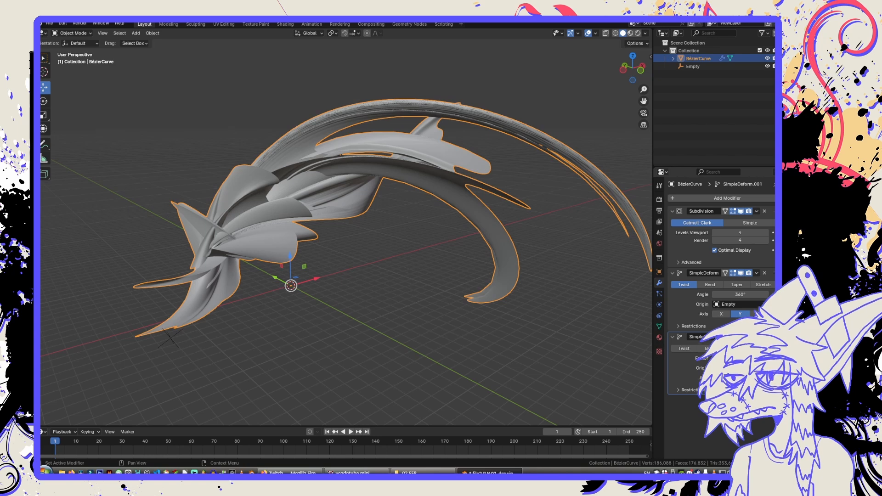
{"action": "left_click", "coordinate": [740, 378]}
{"action": "left_click", "coordinate": [759, 378]}
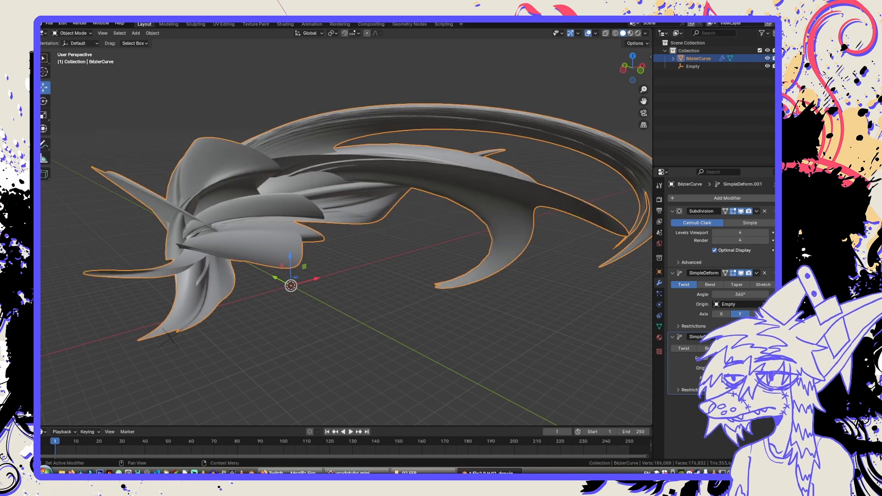
{"action": "middle_click_drag", "start_coordinate": [482, 317], "coordinate": [352, 316]}
{"action": "left_click", "coordinate": [741, 378]}
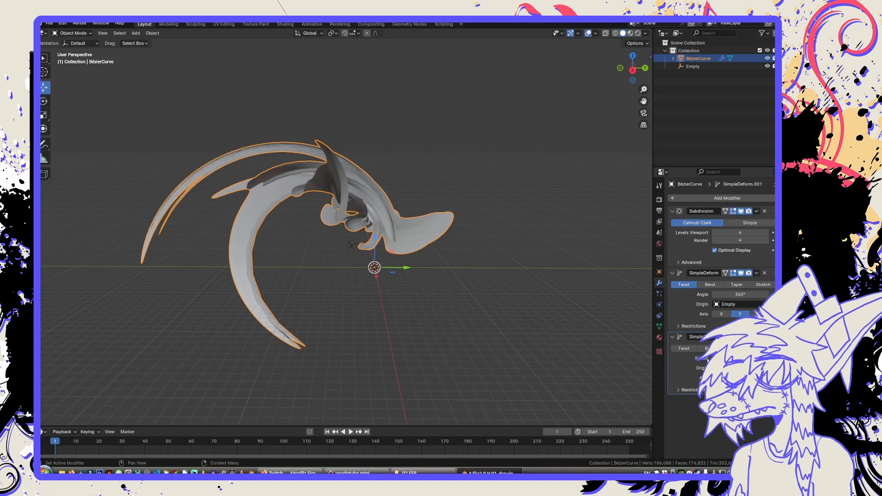
Assign the Empty as the second Simple Deform modifier's origin and try a different deform strength.
{"action": "left_click", "coordinate": [737, 368]}
{"action": "left_click", "coordinate": [699, 380]}
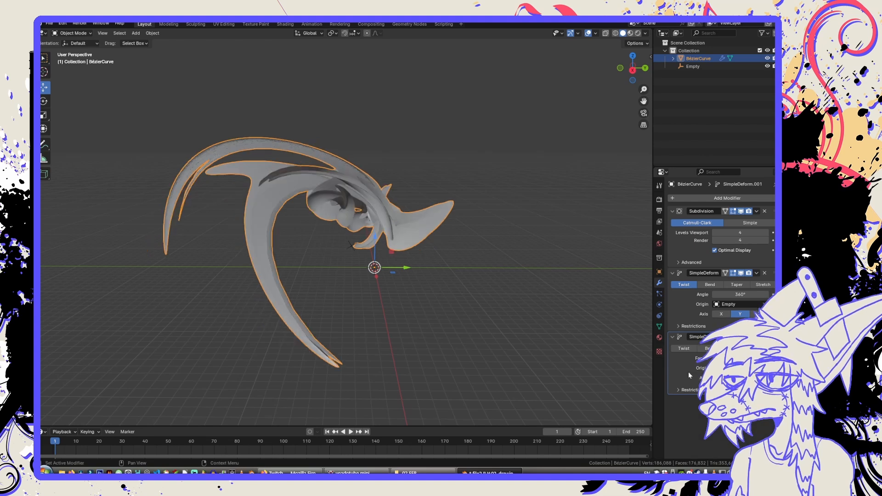
{"action": "middle_click_drag", "start_coordinate": [574, 331], "coordinate": [568, 287]}
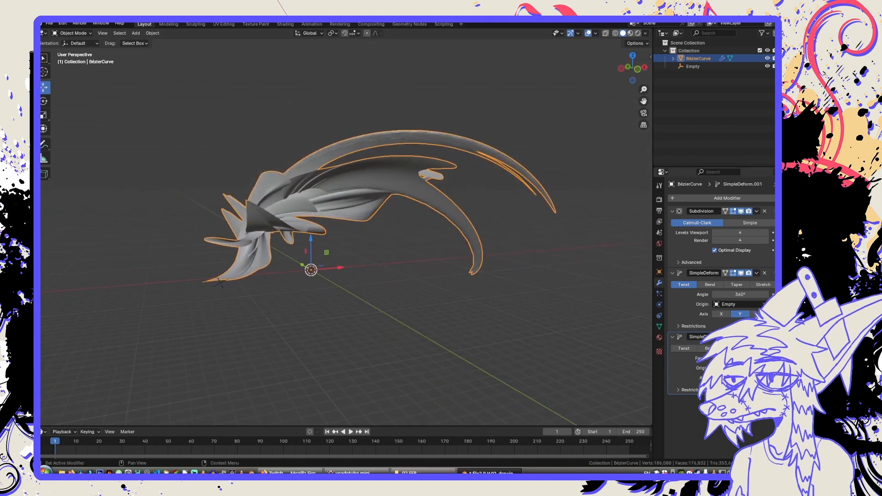
{"action": "left_click_drag", "start_coordinate": [740, 358], "coordinate": [703, 358]}
{"action": "middle_click_drag", "start_coordinate": [266, 294], "coordinate": [368, 292]}
Try the Y and Z axes on the second Simple Deform modifier and switch its mode to Bend.
{"action": "left_click", "coordinate": [740, 378]}
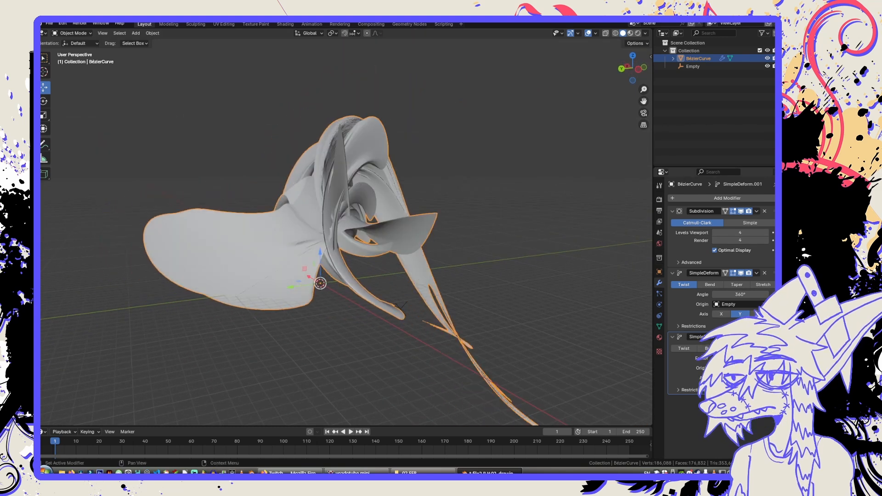
{"action": "left_click", "coordinate": [759, 379]}
{"action": "left_click", "coordinate": [707, 349]}
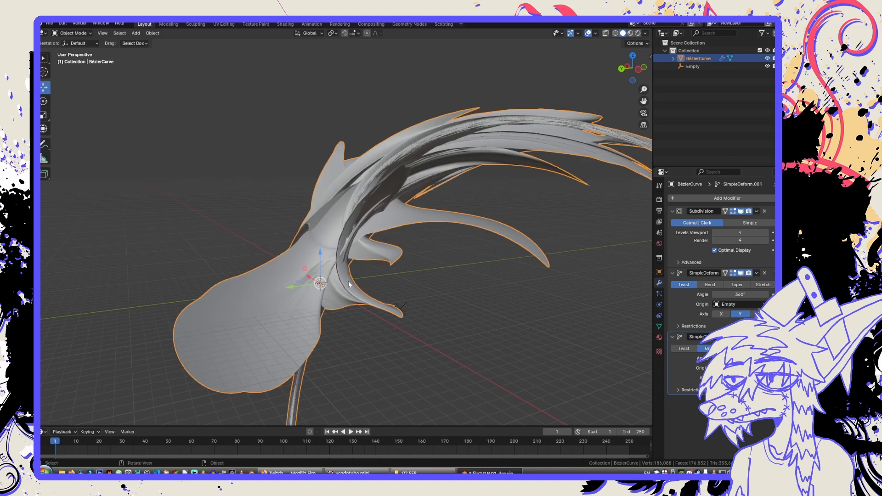
{"action": "middle_click_drag", "start_coordinate": [348, 281], "coordinate": [407, 303]}
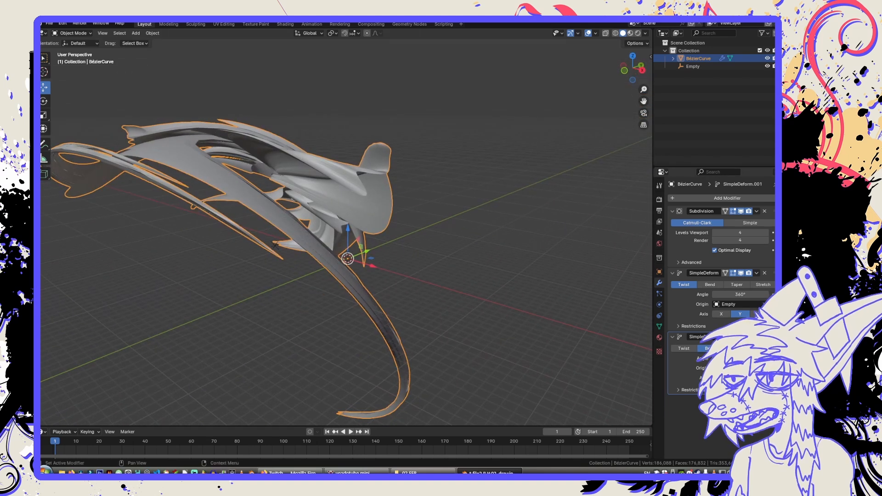
Test another bend angle and the Y axis on the second Simple Deform modifier, and remove that modifier.
{"action": "left_click_drag", "start_coordinate": [740, 359], "coordinate": [836, 359]}
{"action": "middle_click_drag", "start_coordinate": [529, 292], "coordinate": [342, 282]}
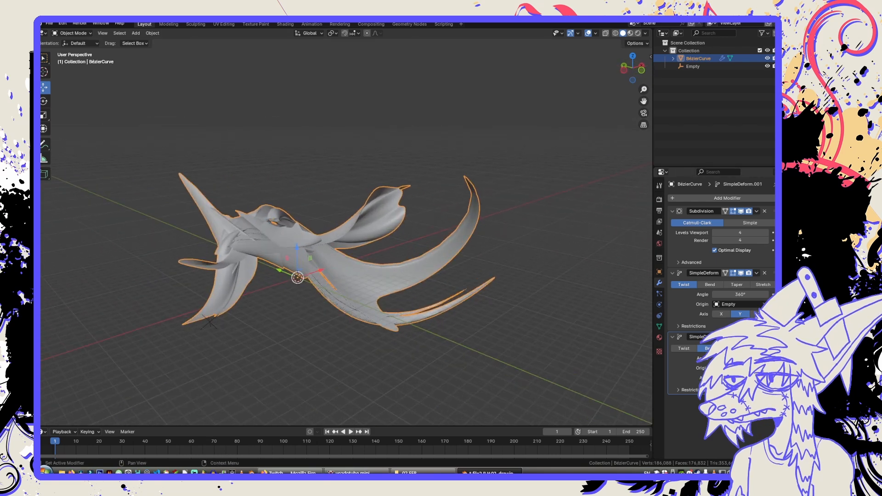
{"action": "left_click", "coordinate": [740, 378]}
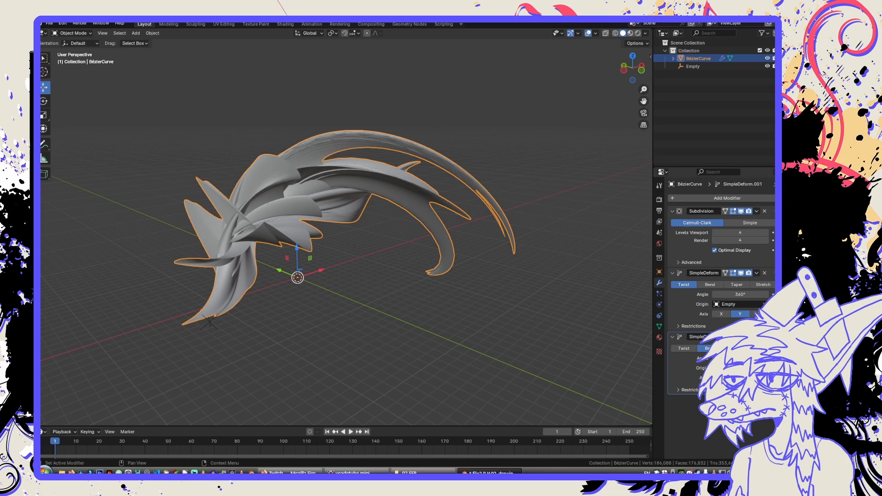
{"action": "left_click", "coordinate": [765, 337]}
{"action": "middle_click_drag", "start_coordinate": [230, 234], "coordinate": [445, 224]}
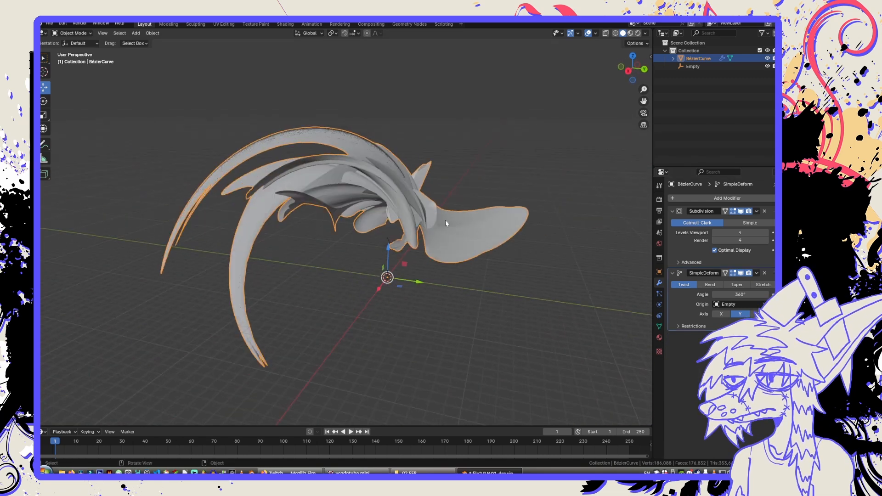
Try adding a Warp modifier to the twisted mesh and remove it again.
{"action": "left_click", "coordinate": [687, 198]}
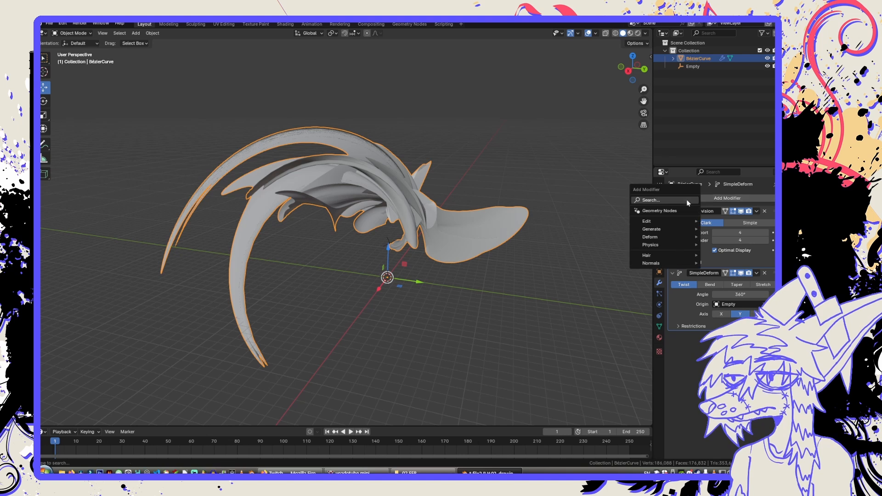
{"action": "mouse_move", "coordinate": [675, 222]}
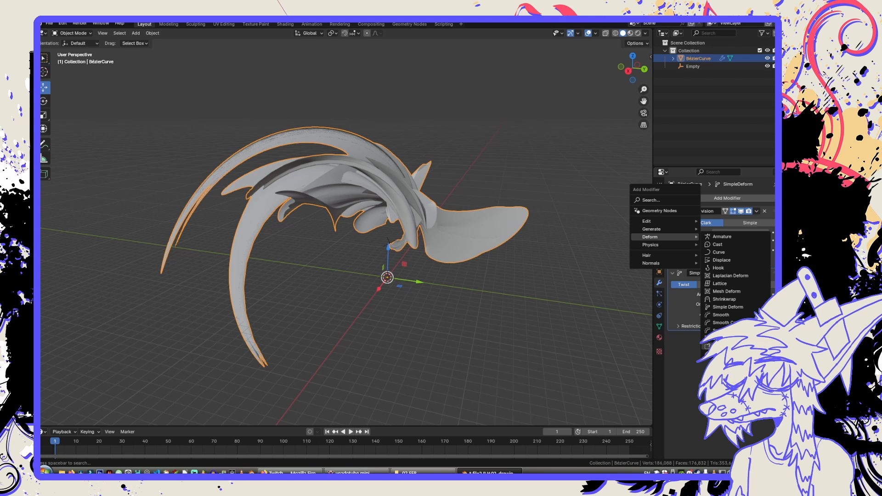
{"action": "left_click", "coordinate": [723, 345]}
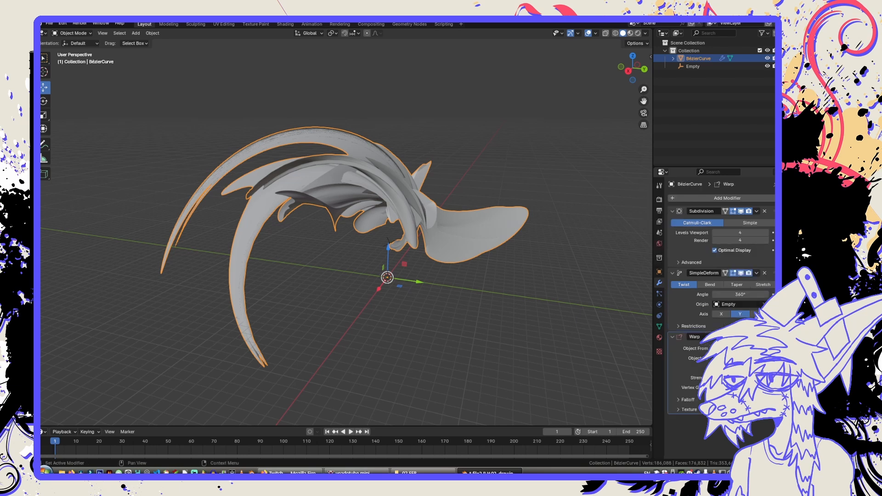
{"action": "left_click", "coordinate": [765, 336]}
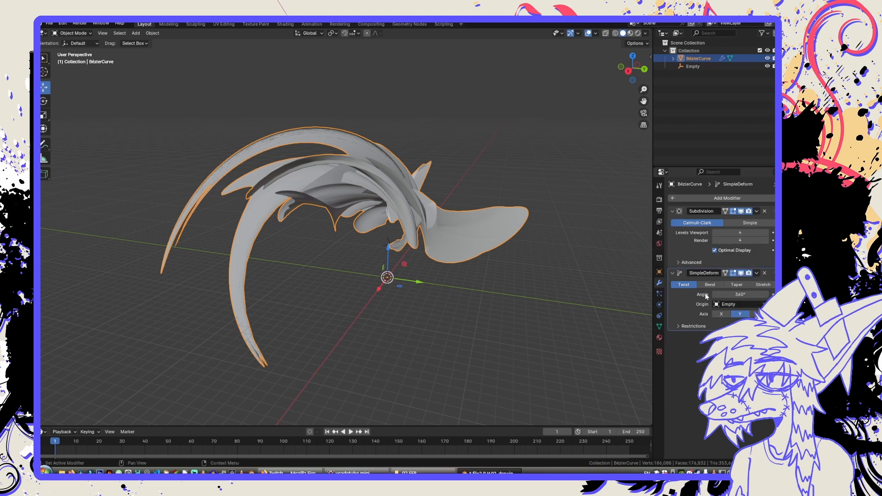
Duplicate the twisting Simple Deform modifier and set the copy's mode to Bend.
{"action": "left_click", "coordinate": [673, 273]}
{"action": "left_click", "coordinate": [674, 273]}
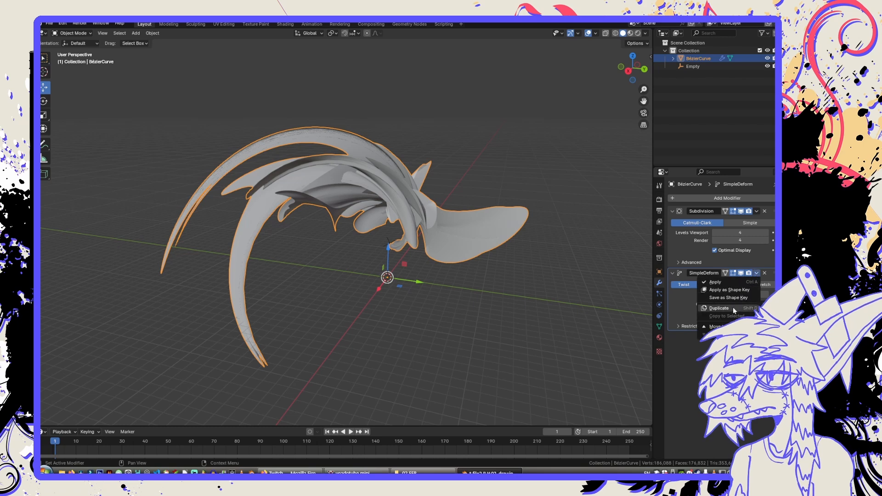
{"action": "left_click", "coordinate": [733, 307]}
{"action": "left_click", "coordinate": [706, 350]}
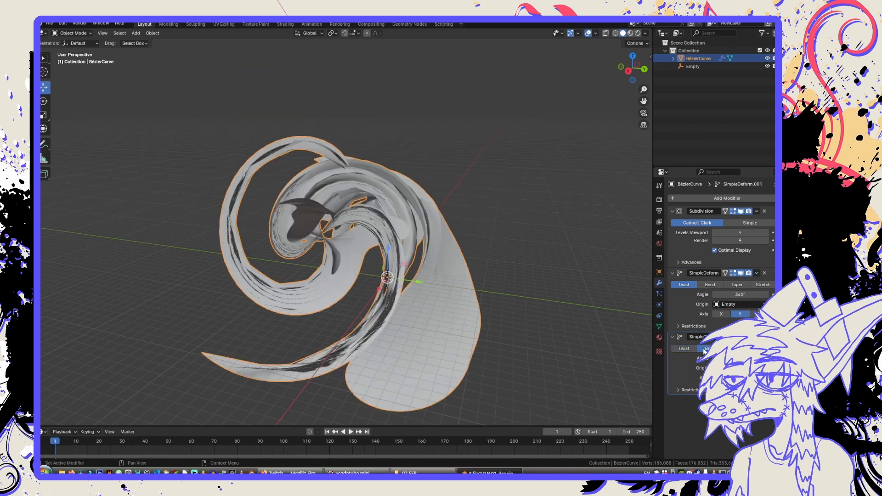
Adjust the duplicated modifier's bend angle and test the bend on the Y axis.
{"action": "mouse_move", "coordinate": [464, 299]}
{"action": "middle_mouse_down"}
{"action": "mouse_move", "coordinate": [387, 302]}
{"action": "mouse_move", "coordinate": [455, 304]}
{"action": "middle_mouse_up"}
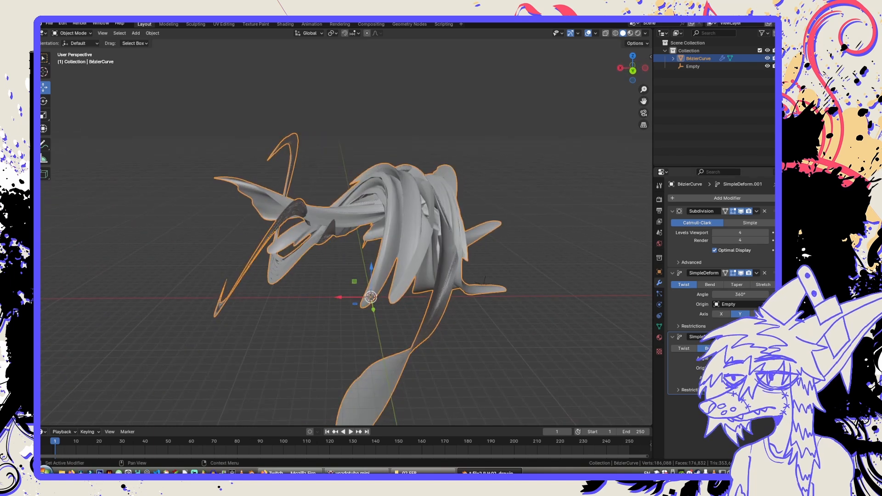
{"action": "left_click_drag", "start_coordinate": [740, 359], "coordinate": [772, 358]}
{"action": "middle_click_drag", "start_coordinate": [464, 269], "coordinate": [584, 273]}
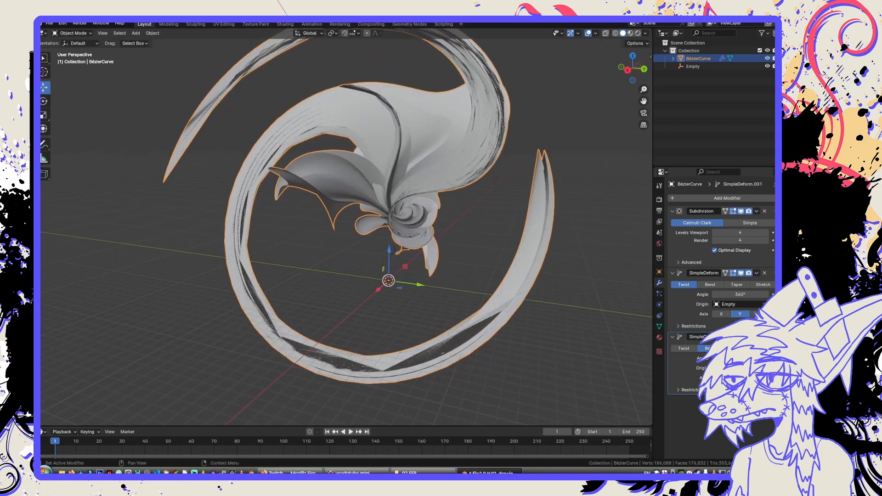
{"action": "left_click", "coordinate": [741, 377]}
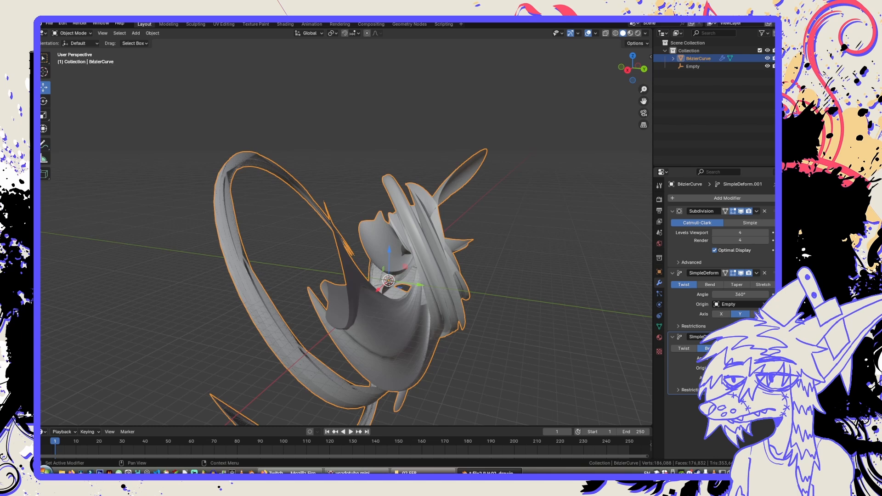
{"action": "middle_click_drag", "start_coordinate": [464, 340], "coordinate": [432, 354]}
{"action": "middle_click_drag", "start_coordinate": [441, 322], "coordinate": [580, 310]}
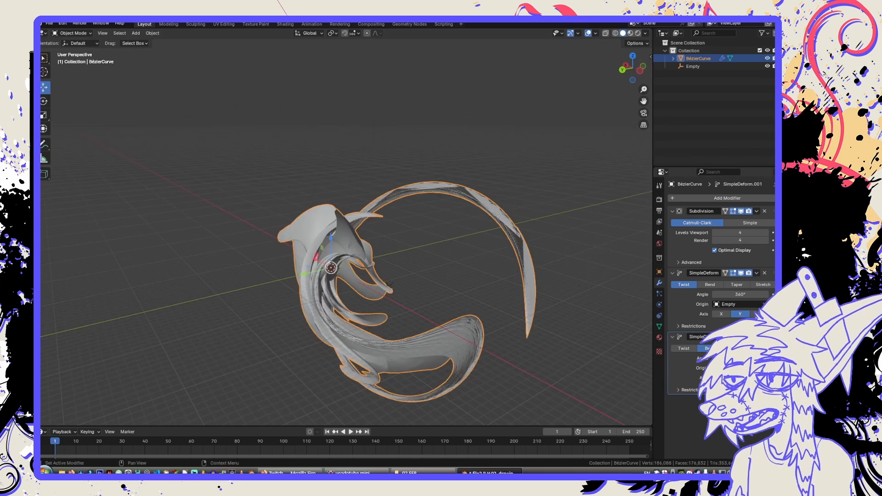
Try the X, Y and Z axes for the bend and compare the curled shape from several angles.
{"action": "left_click", "coordinate": [721, 378]}
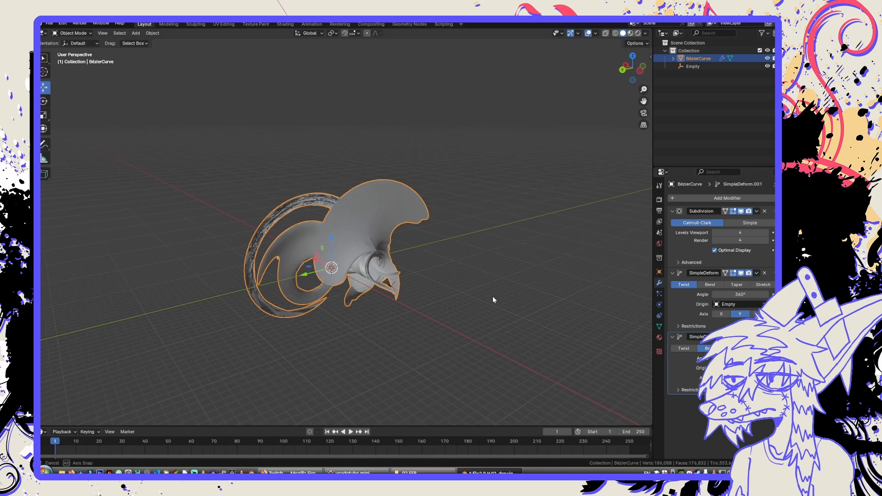
{"action": "middle_click_drag", "start_coordinate": [492, 298], "coordinate": [632, 295]}
{"action": "middle_click_drag", "start_coordinate": [442, 281], "coordinate": [400, 269]}
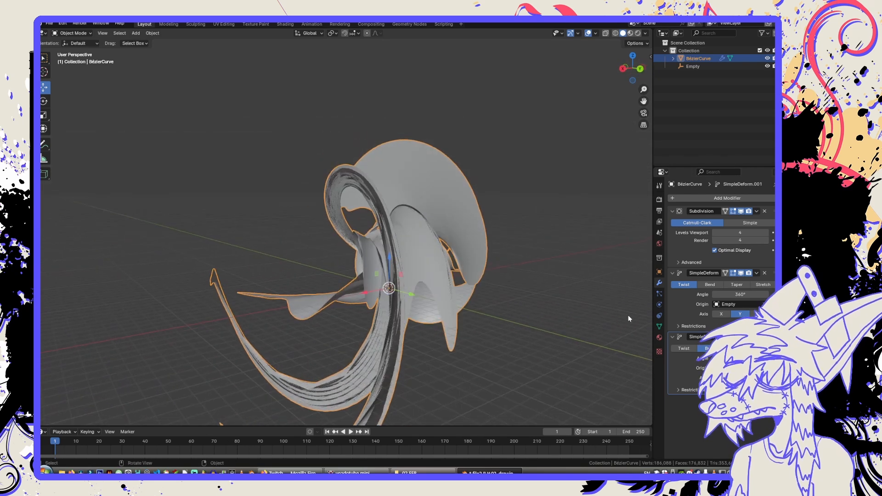
{"action": "left_click", "coordinate": [740, 378]}
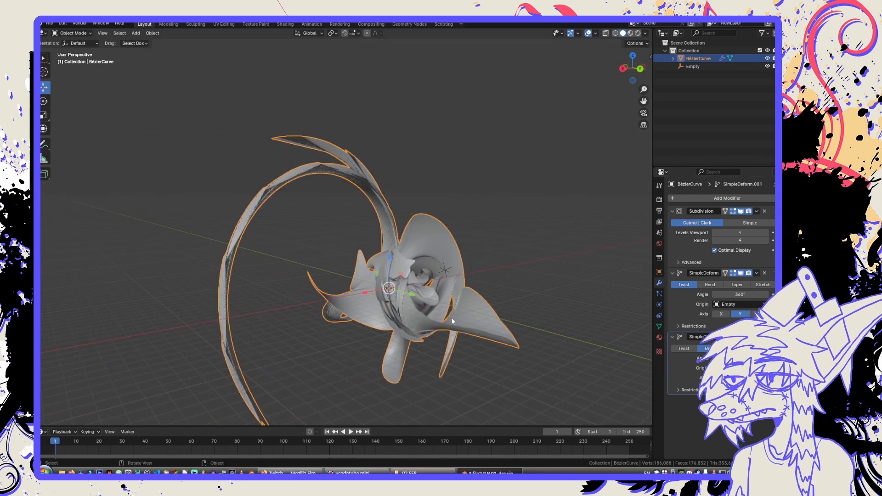
{"action": "middle_click_drag", "start_coordinate": [453, 321], "coordinate": [614, 353]}
{"action": "left_click", "coordinate": [760, 378]}
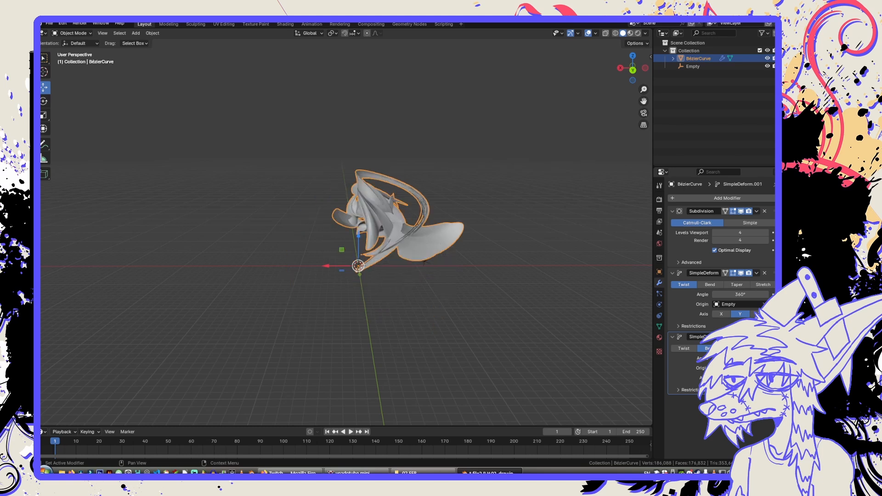
{"action": "middle_click_drag", "start_coordinate": [501, 328], "coordinate": [535, 307]}
Set the bend axis to X and choose the Empty as the duplicated modifier's origin.
{"action": "left_click", "coordinate": [722, 378]}
{"action": "left_click", "coordinate": [739, 368]}
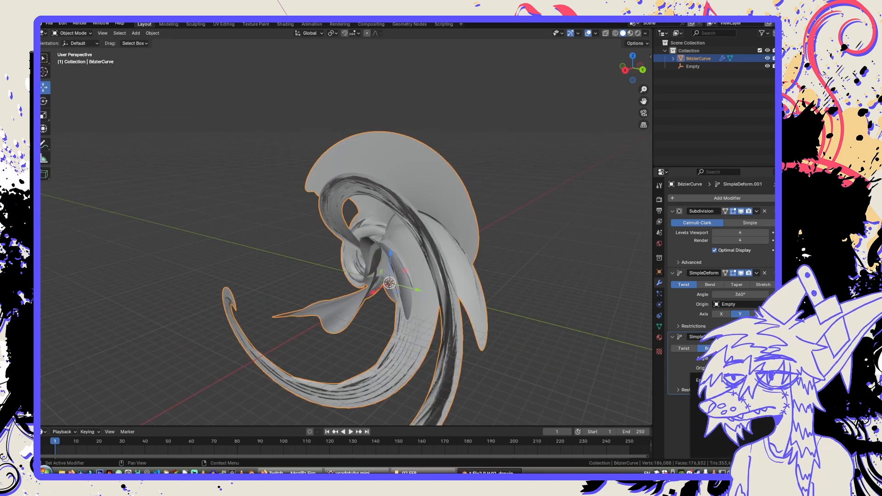
{"action": "left_click", "coordinate": [701, 380]}
{"action": "middle_click_drag", "start_coordinate": [469, 311], "coordinate": [469, 227]}
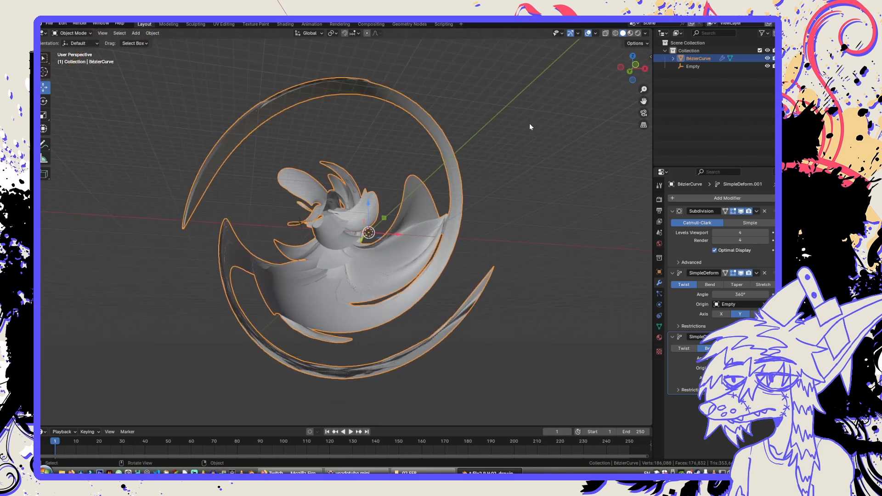
Deselect the mesh, preview it in rendered and material preview shading, and return to solid shading.
{"action": "left_click", "coordinate": [530, 123]}
{"action": "left_click", "coordinate": [637, 33]}
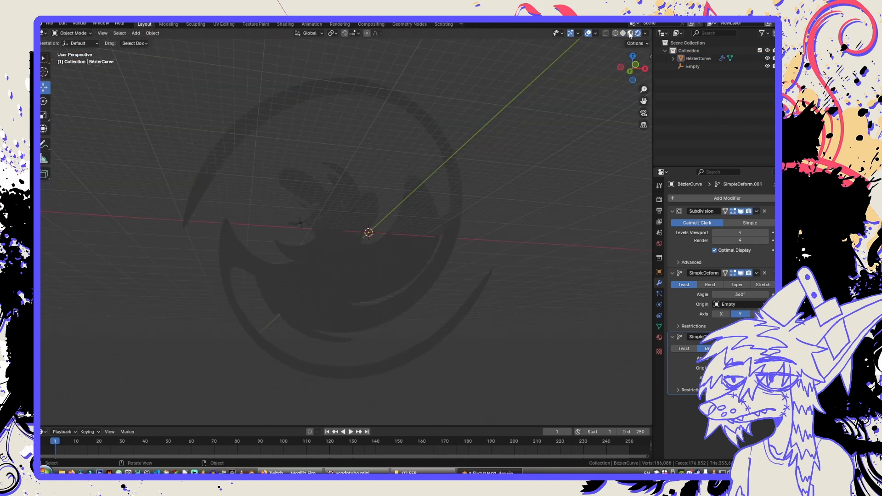
{"action": "left_click", "coordinate": [630, 34]}
{"action": "left_click", "coordinate": [624, 34]}
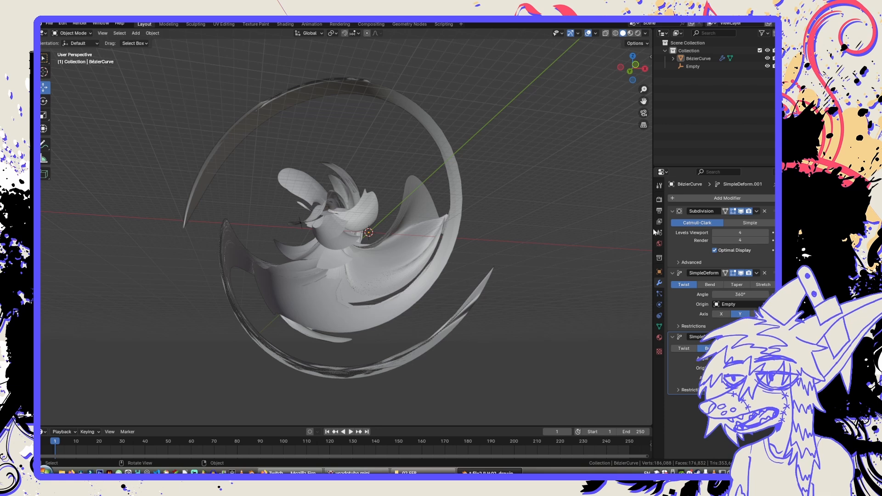
Create a new material on the mesh with Metallic set to 1.000 and Roughness to 0.000.
{"action": "left_click", "coordinate": [659, 337]}
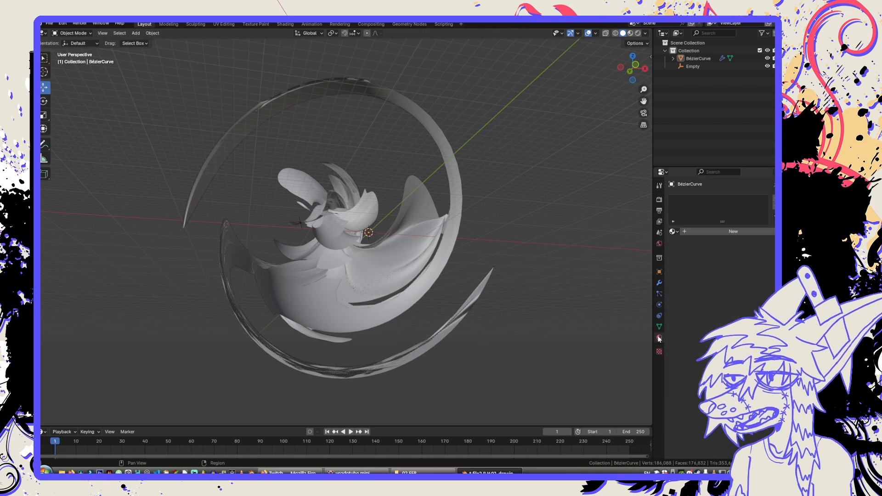
{"action": "left_click", "coordinate": [703, 233]}
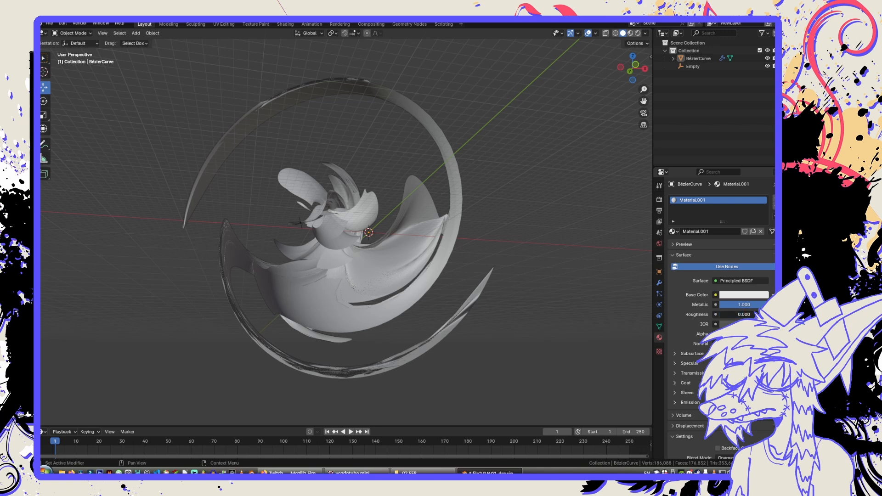
Switch to rendered shading, select the mesh and open the Shading workspace with the whole chrome shape in view.
{"action": "left_click", "coordinate": [638, 34]}
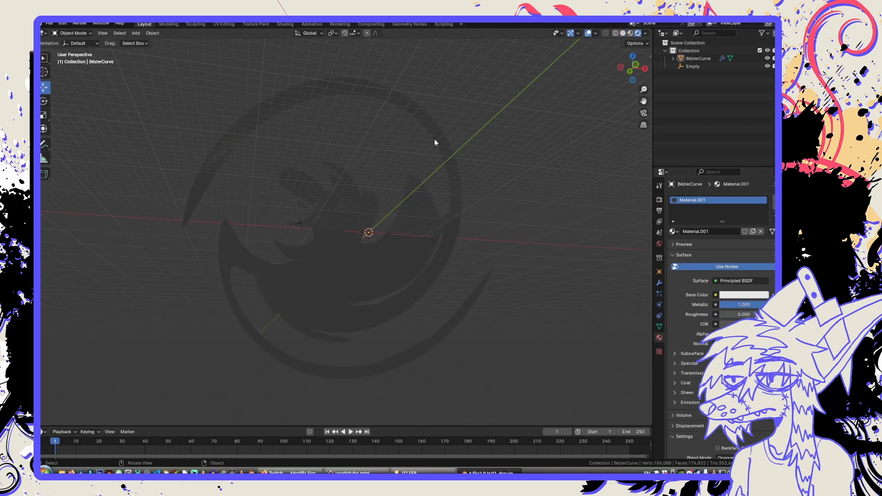
{"action": "left_click", "coordinate": [395, 260]}
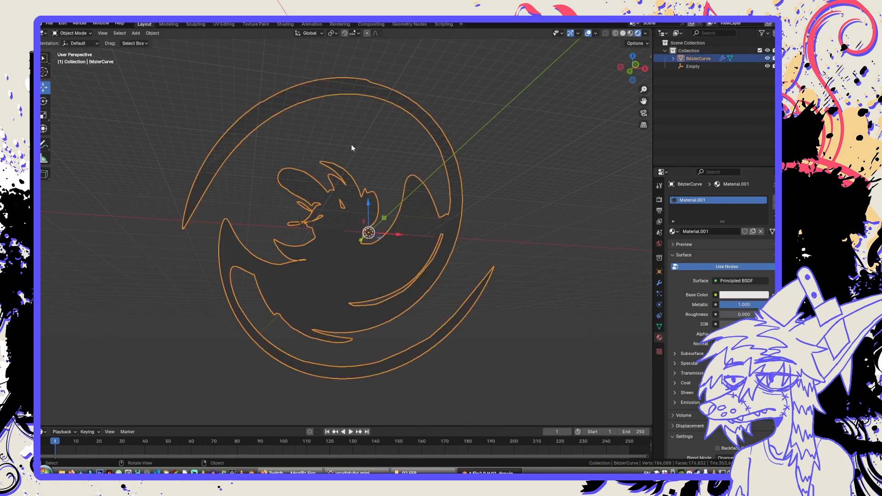
{"action": "left_click", "coordinate": [285, 25]}
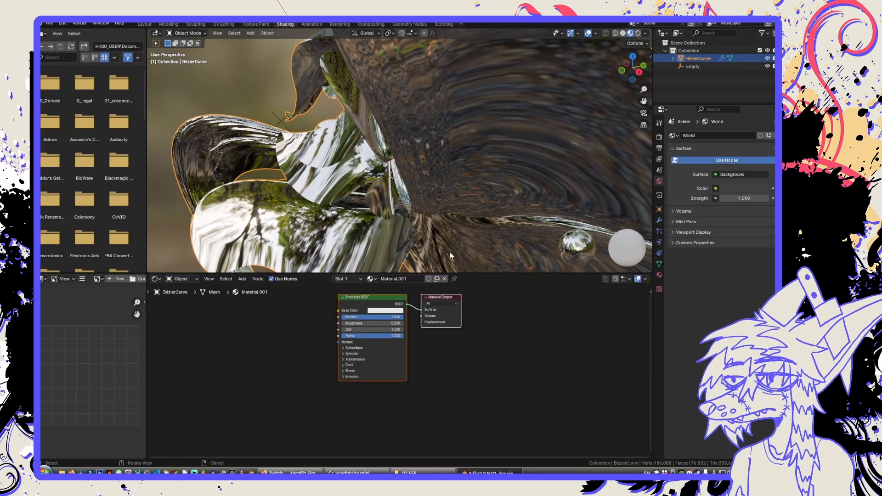
{"action": "middle_click_drag", "start_coordinate": [451, 252], "coordinate": [436, 212]}
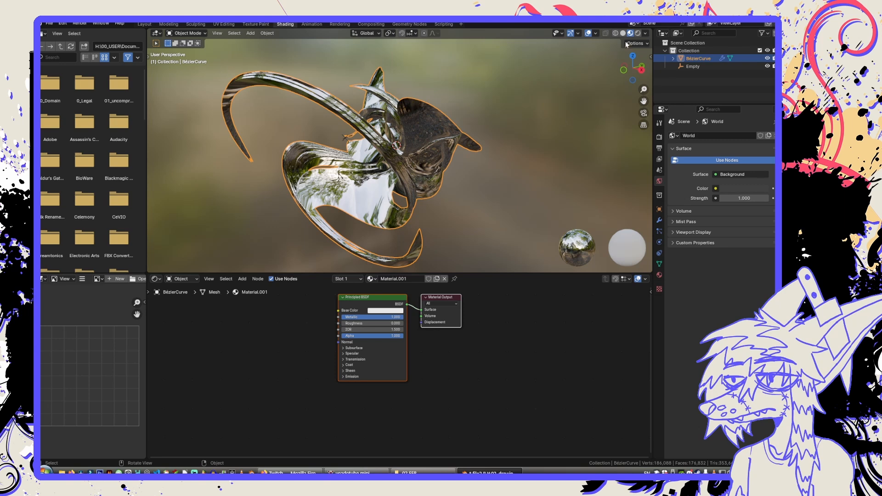
Try several studio HDRI environments for the viewport lighting, settle on the last one in the list, and deselect the mesh.
{"action": "left_click", "coordinate": [645, 33]}
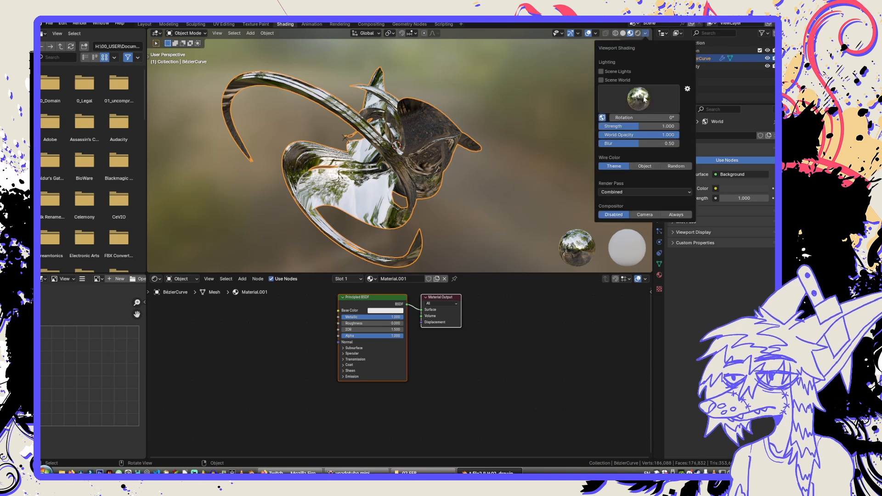
{"action": "left_click", "coordinate": [625, 106]}
{"action": "left_click", "coordinate": [598, 125]}
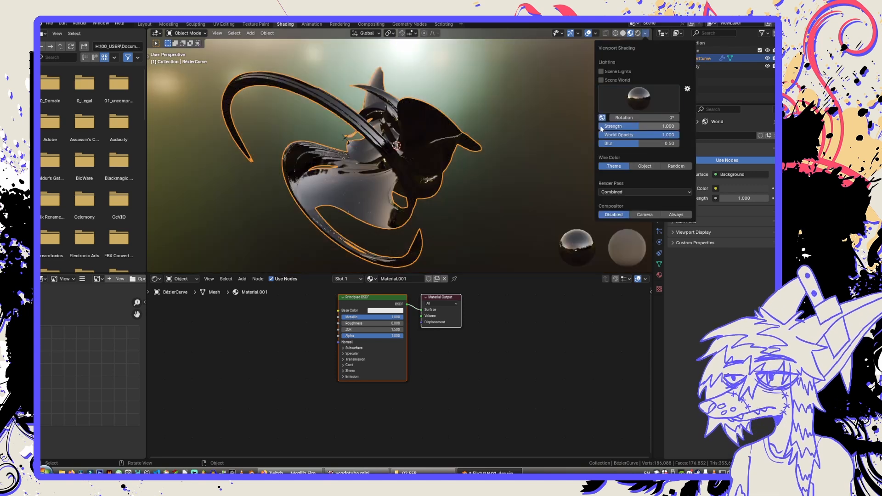
{"action": "left_click", "coordinate": [635, 106]}
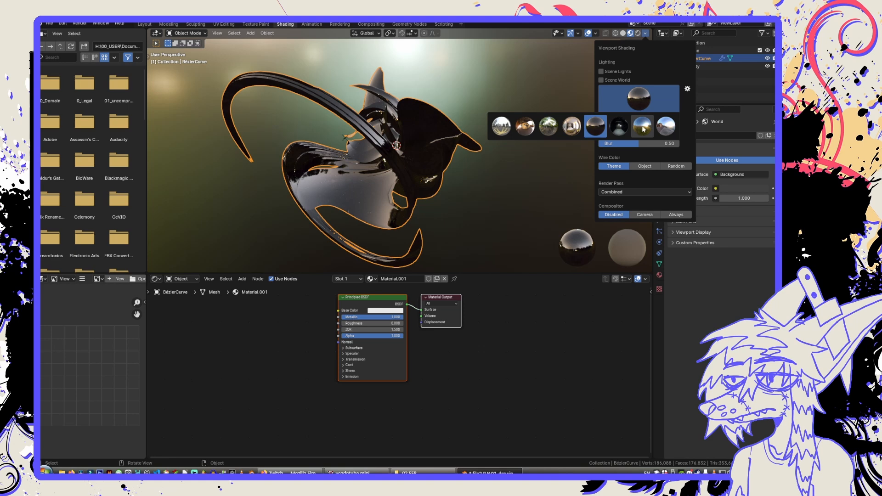
{"action": "left_click", "coordinate": [643, 128]}
{"action": "left_click", "coordinate": [641, 111]}
{"action": "left_click", "coordinate": [666, 125]}
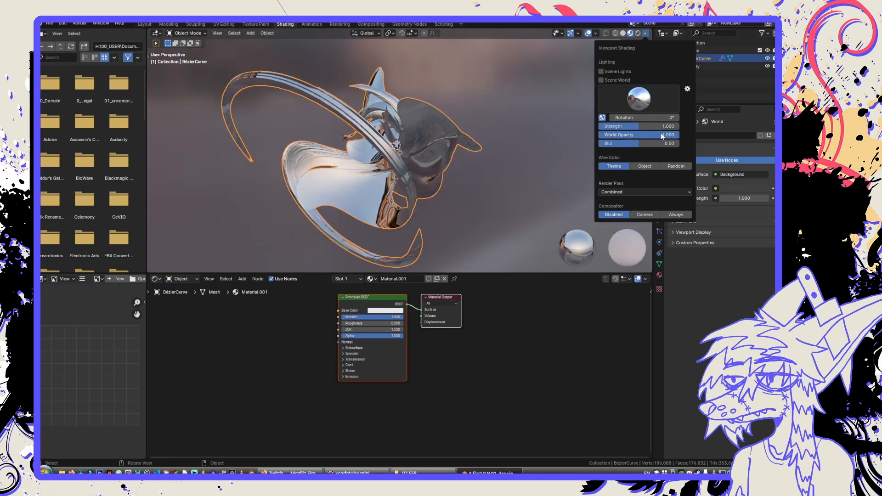
{"action": "left_click", "coordinate": [536, 84]}
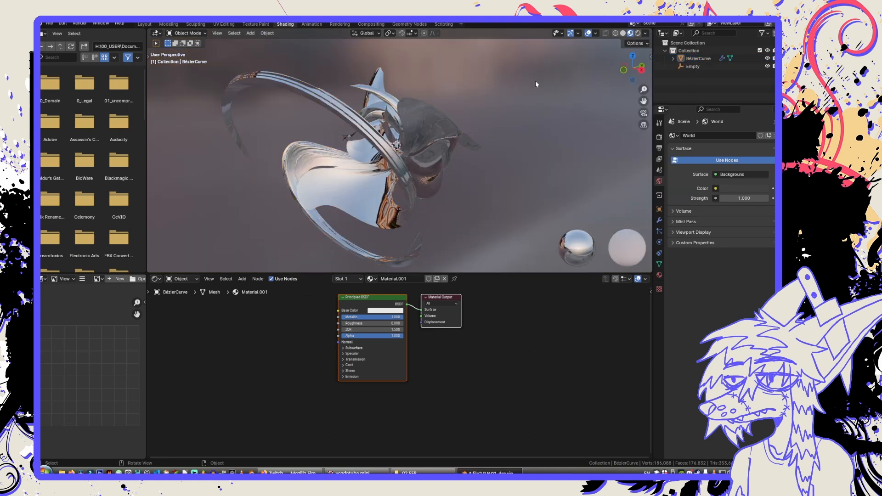
Switch to rendered shading, select the mesh and open the Modeling workspace.
{"action": "left_click", "coordinate": [638, 34]}
{"action": "left_click", "coordinate": [348, 138]}
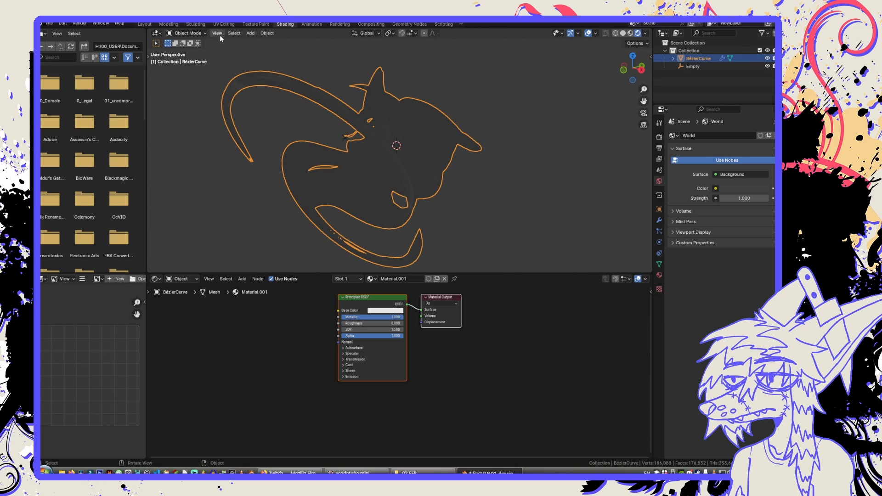
{"action": "left_click", "coordinate": [170, 24]}
Choose EEVEE as the render engine in the render settings and save the file.
{"action": "left_click", "coordinate": [659, 137]}
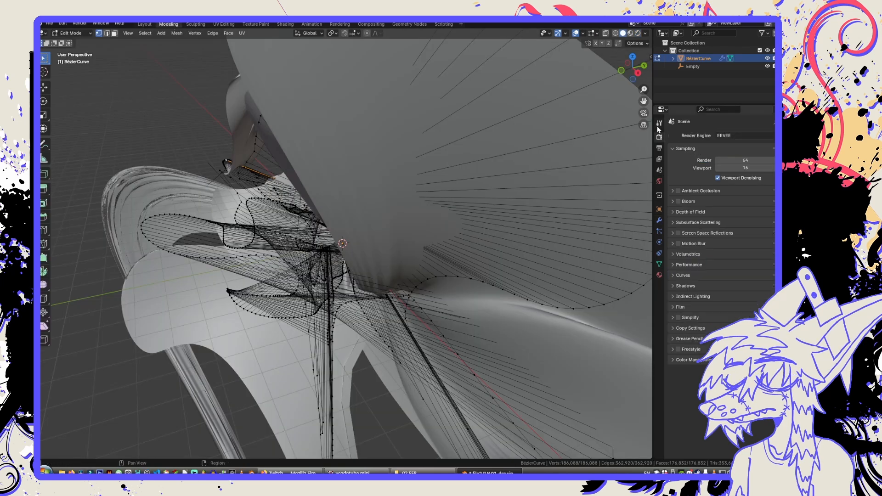
{"action": "left_click", "coordinate": [736, 136]}
{"action": "left_click", "coordinate": [731, 147]}
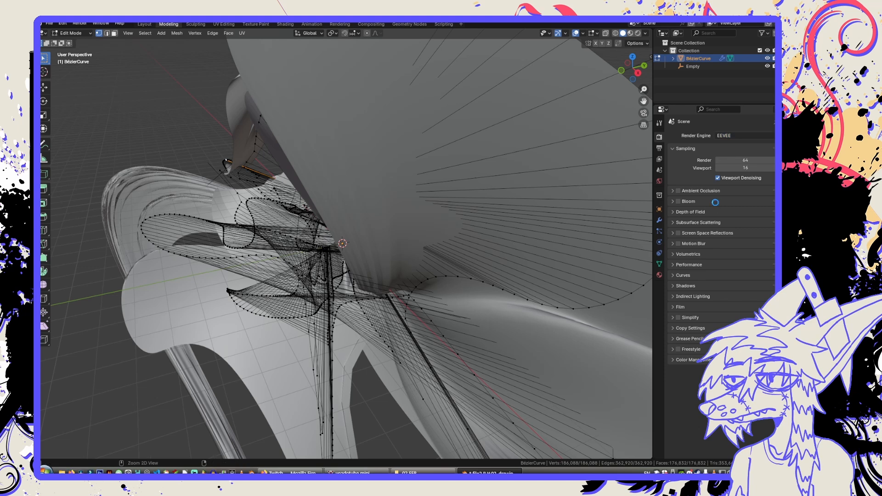
{"action": "key", "text": "ctrl+s"}
{"action": "middle_click_drag", "start_coordinate": [322, 275], "coordinate": [349, 279]}
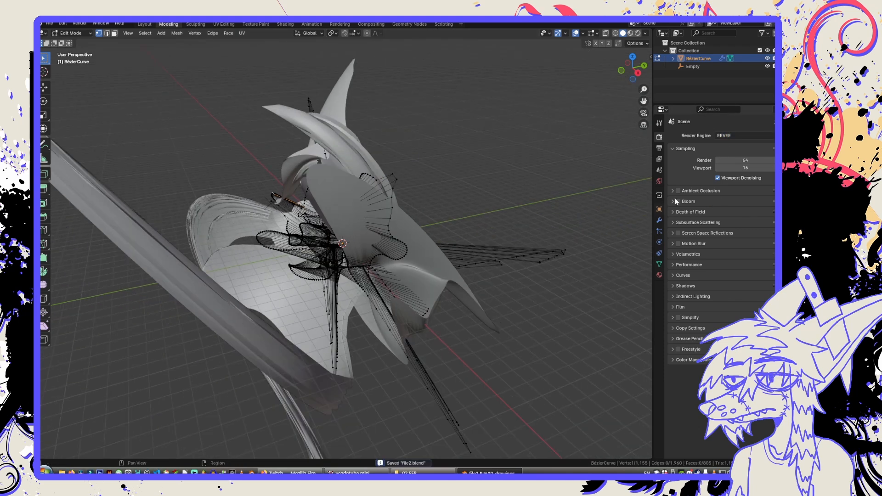
Enable Ambient Occlusion and Bloom, and expand the Shadows, Simplify and Color Management render settings.
{"action": "left_click", "coordinate": [707, 192]}
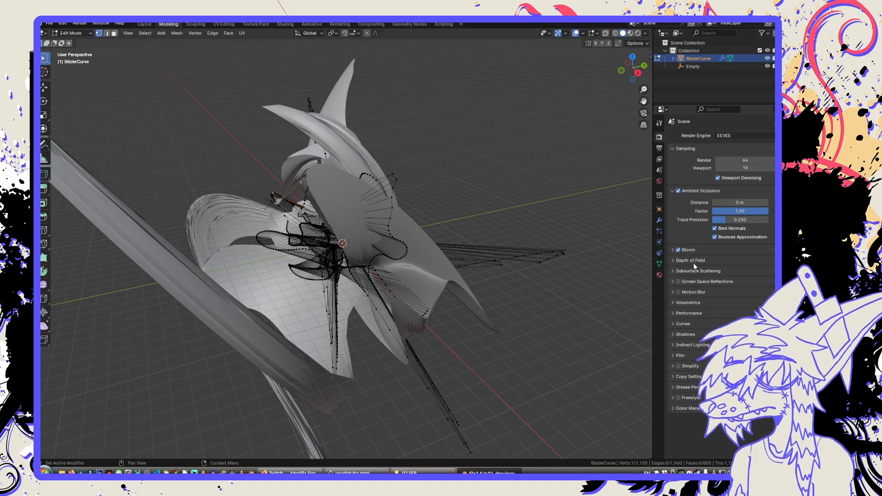
{"action": "left_click", "coordinate": [696, 334]}
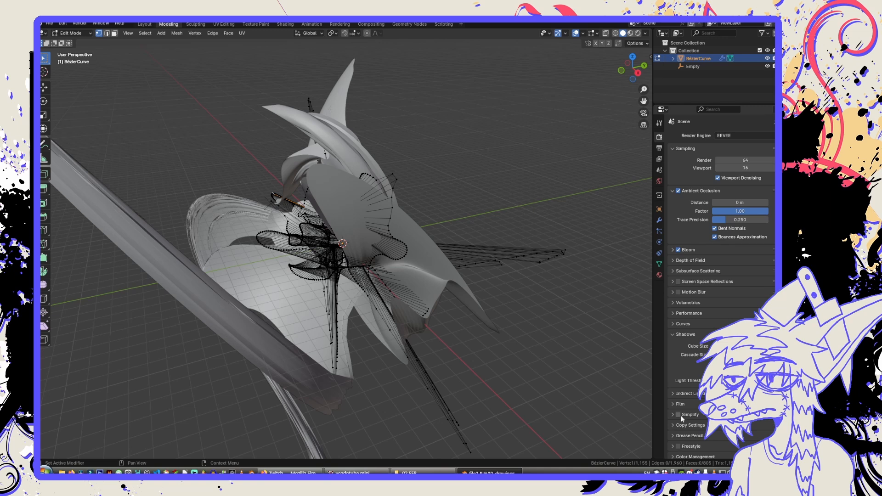
{"action": "scroll", "coordinate": [706, 421], "scroll_direction": "down", "scroll_amount": 5}
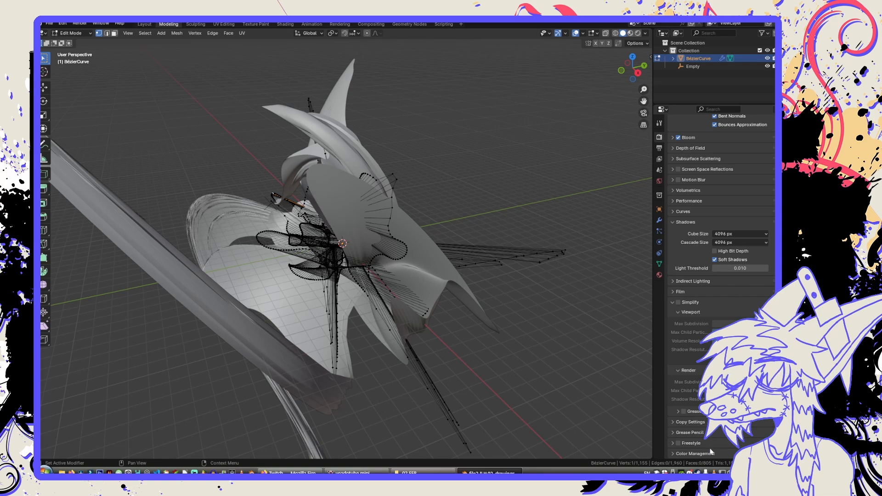
{"action": "scroll", "coordinate": [711, 452], "scroll_direction": "down", "scroll_amount": 4}
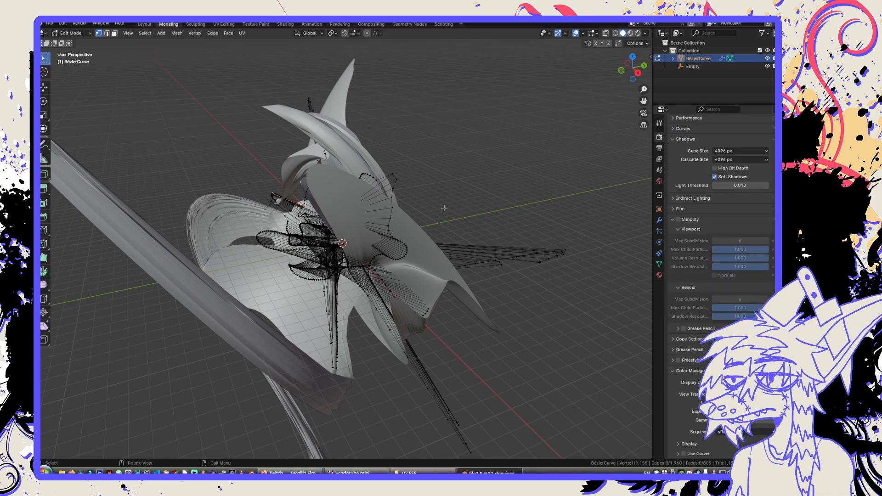
{"action": "middle_click_drag", "start_coordinate": [407, 220], "coordinate": [345, 232]}
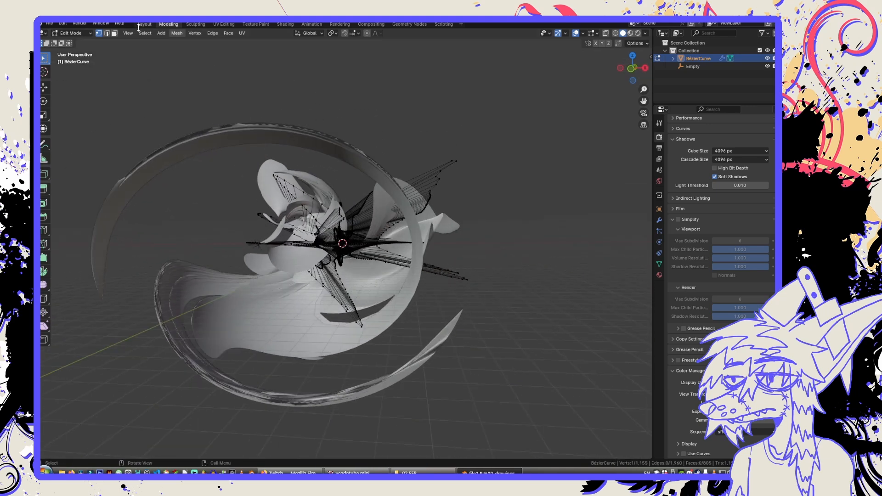
Set the bend modifier's angle to -152°, return to Object Mode and deselect the mesh.
{"action": "left_click", "coordinate": [659, 221]}
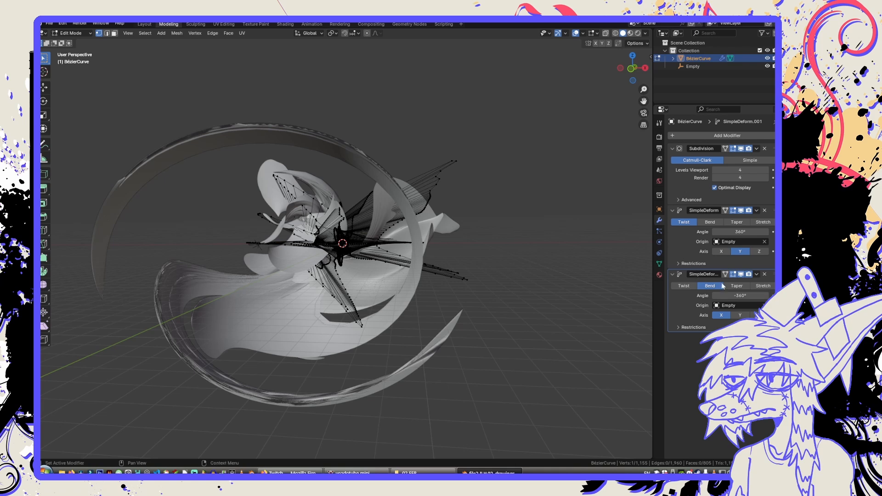
{"action": "left_click_drag", "start_coordinate": [741, 296], "coordinate": [781, 296]}
{"action": "key", "text": "Tab"}
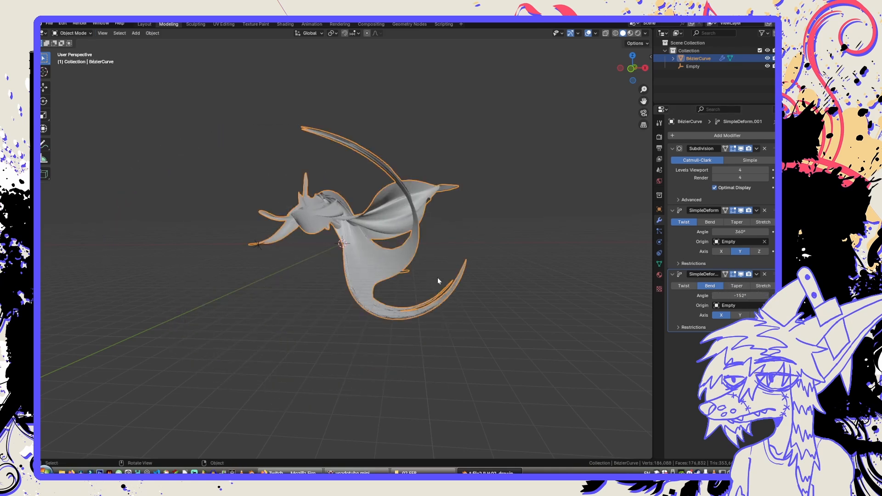
{"action": "middle_click_drag", "start_coordinate": [438, 278], "coordinate": [388, 284]}
{"action": "left_click", "coordinate": [504, 311]}
{"action": "middle_click_drag", "start_coordinate": [379, 322], "coordinate": [179, 338]}
{"action": "scroll", "coordinate": [179, 338], "scroll_direction": "down", "scroll_amount": 3}
{"action": "middle_click_drag", "start_coordinate": [240, 338], "coordinate": [288, 339], "text": "shift"}
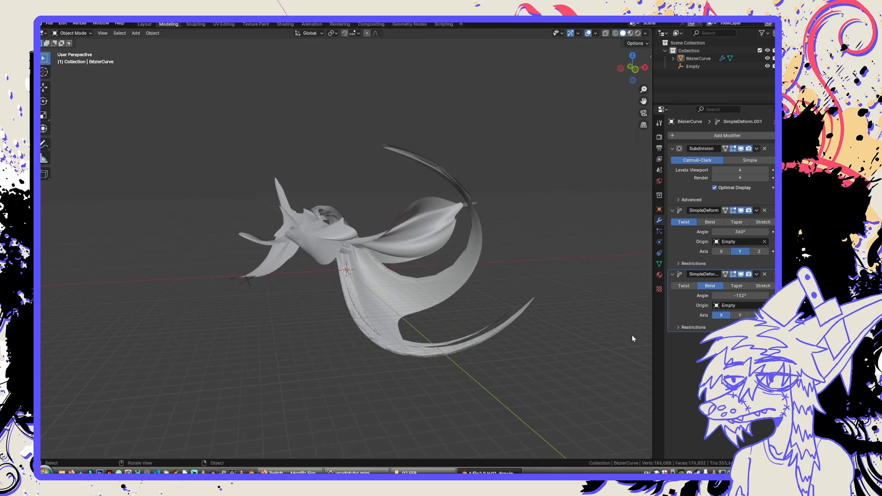
Compare the shape with the bend modifier hidden and shown in the viewport, and set its angle to 73.1°.
{"action": "left_click", "coordinate": [741, 275]}
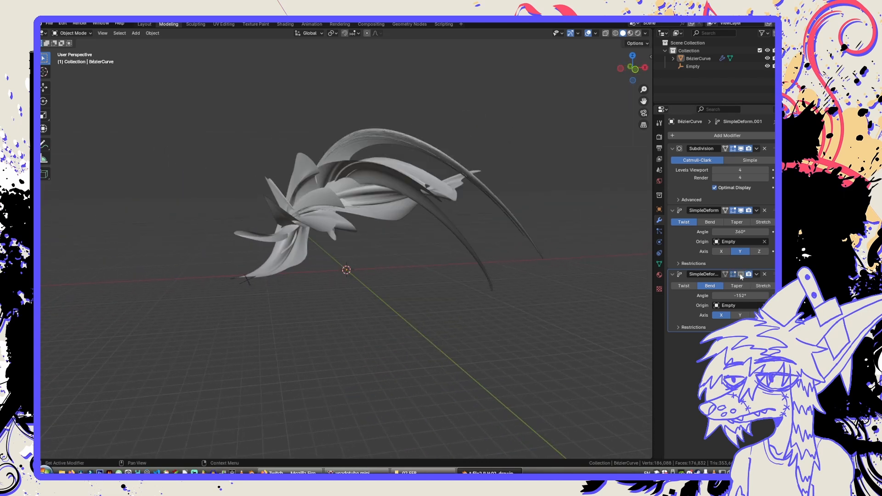
{"action": "middle_click_drag", "start_coordinate": [426, 225], "coordinate": [636, 274]}
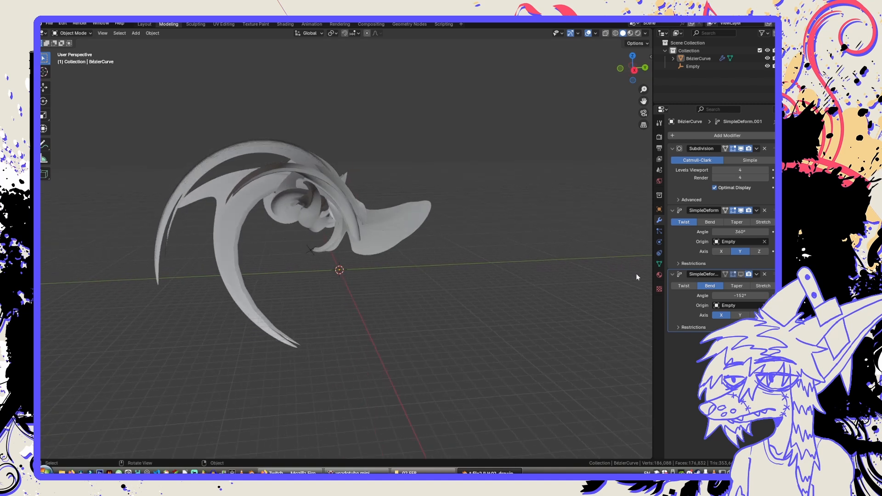
{"action": "left_click", "coordinate": [740, 274]}
{"action": "middle_click_drag", "start_coordinate": [575, 274], "coordinate": [551, 272]}
{"action": "mouse_move", "coordinate": [744, 297]}
{"action": "left_mouse_down"}
{"action": "mouse_move", "coordinate": [809, 297]}
{"action": "mouse_move", "coordinate": [717, 295]}
{"action": "mouse_move", "coordinate": [728, 296]}
{"action": "left_mouse_up"}
{"action": "middle_click_drag", "start_coordinate": [365, 290], "coordinate": [426, 322]}
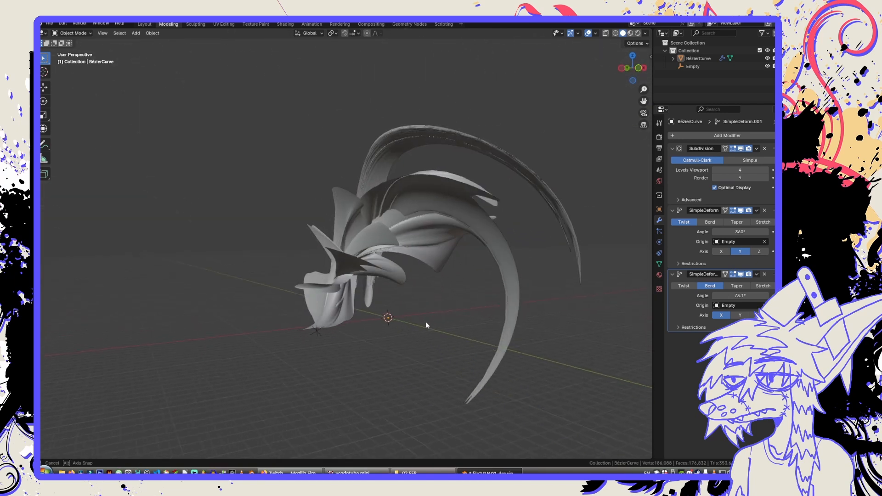
Add a Wireframe modifier to the mesh below the two Simple Deform modifiers.
{"action": "left_click", "coordinate": [716, 136]}
{"action": "mouse_move", "coordinate": [682, 123]}
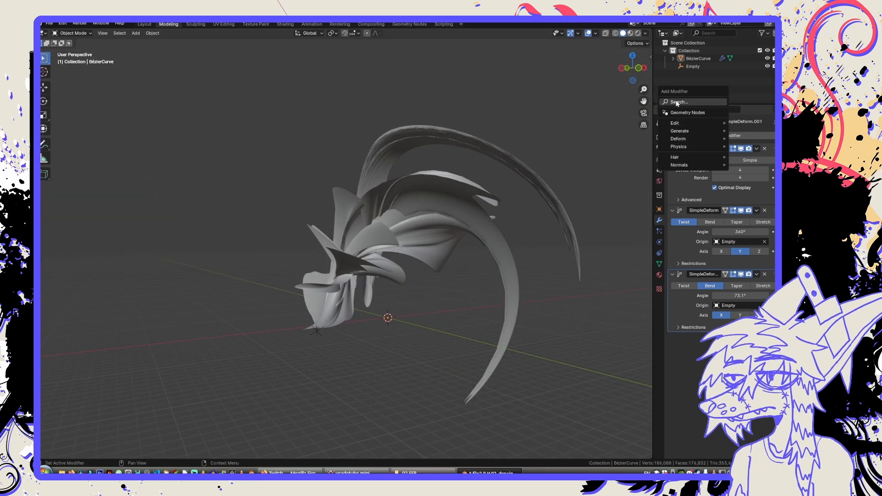
{"action": "left_click", "coordinate": [679, 102]}
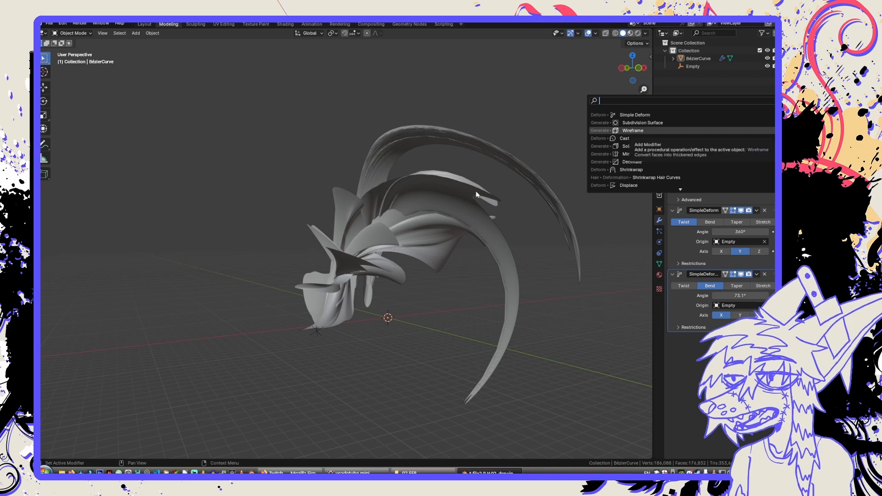
{"action": "key", "text": "Return"}
Examine the density and flow of the wireframe lines up close from several angles.
{"action": "middle_click_drag", "start_coordinate": [473, 202], "coordinate": [351, 235]}
{"action": "scroll", "coordinate": [454, 207], "scroll_direction": "up", "scroll_amount": 3}
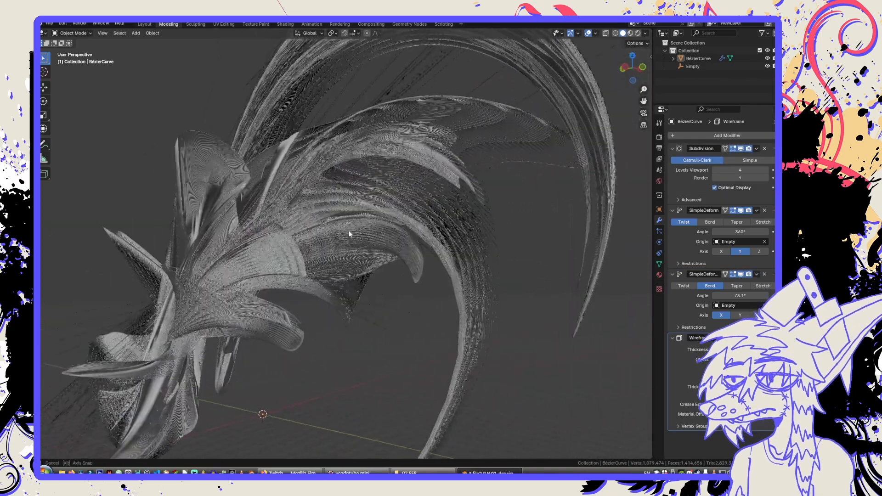
{"action": "scroll", "coordinate": [351, 235], "scroll_direction": "up", "scroll_amount": 6}
{"action": "scroll", "coordinate": [400, 235], "scroll_direction": "down", "scroll_amount": 5}
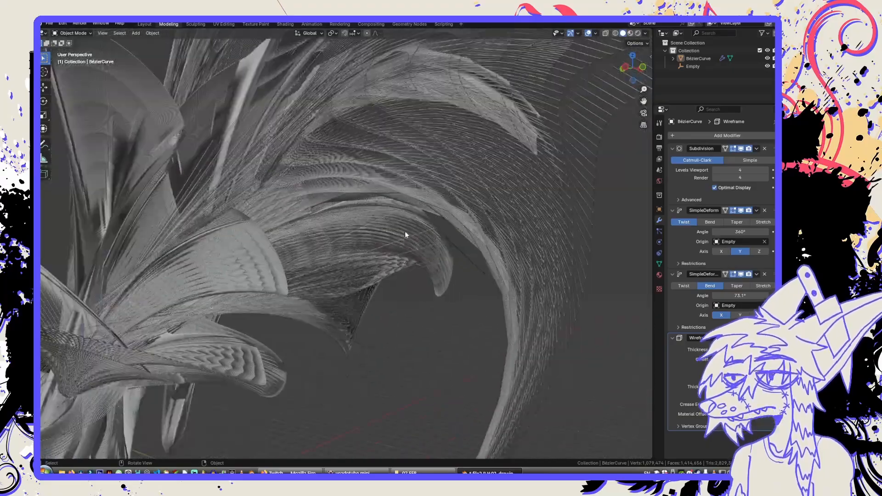
{"action": "middle_click_drag", "start_coordinate": [405, 230], "coordinate": [371, 249]}
{"action": "scroll", "coordinate": [376, 247], "scroll_direction": "up", "scroll_amount": 2}
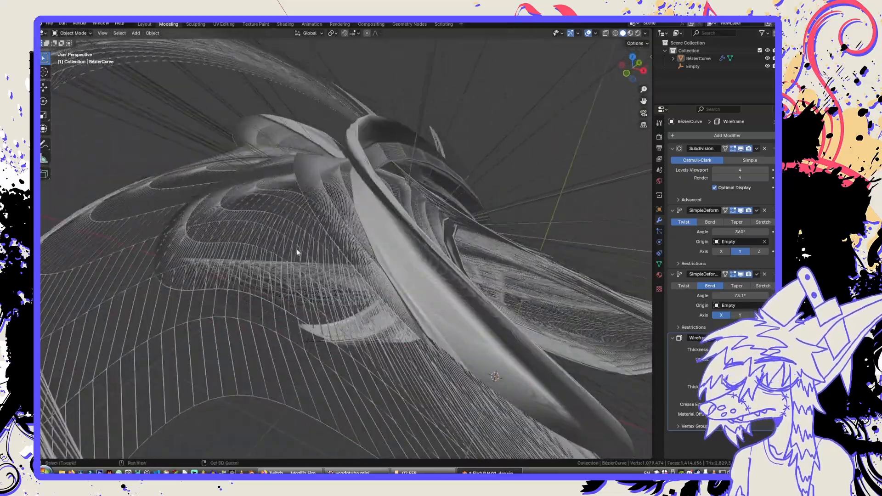
{"action": "middle_click_drag", "start_coordinate": [296, 250], "coordinate": [375, 221]}
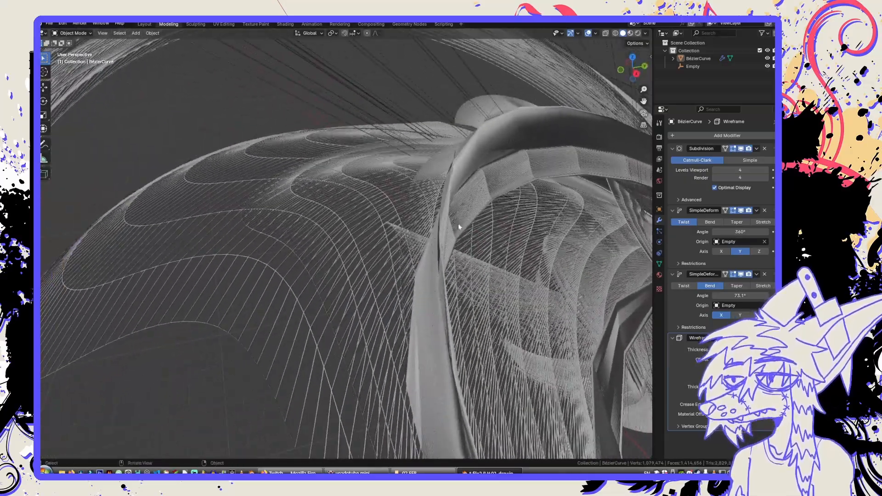
{"action": "middle_click_drag", "start_coordinate": [440, 259], "coordinate": [459, 260]}
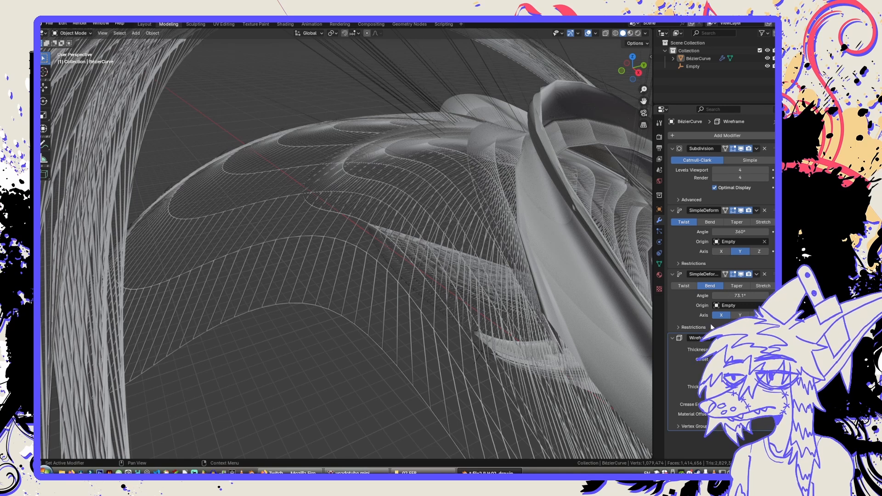
Raise the Subdivision modifier's viewport and render levels to 6 and save the file.
{"action": "left_click", "coordinate": [766, 170]}
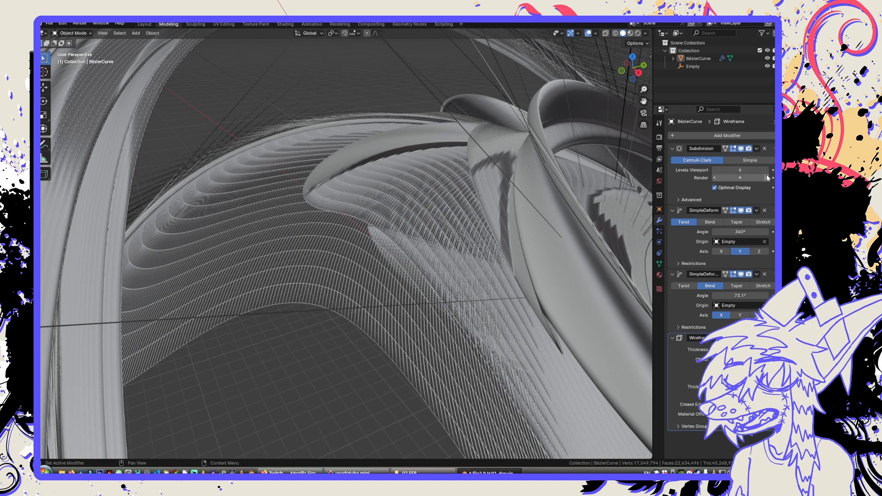
{"action": "left_click", "coordinate": [767, 177]}
{"action": "left_click", "coordinate": [767, 178]}
{"action": "middle_click_drag", "start_coordinate": [387, 177], "coordinate": [366, 213]}
{"action": "key", "text": "ctrl+s"}
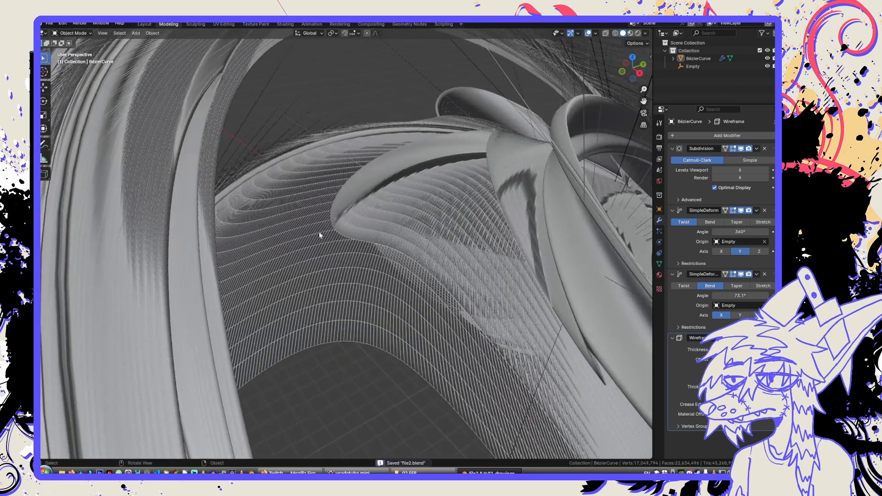
{"action": "scroll", "coordinate": [321, 252], "scroll_direction": "up", "scroll_amount": 3}
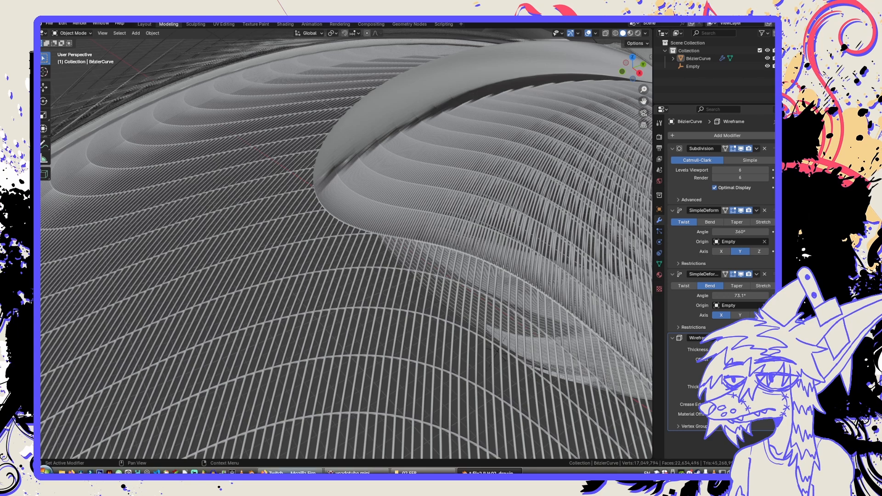
{"action": "left_click", "coordinate": [292, 473]}
{"action": "left_click", "coordinate": [292, 473]}
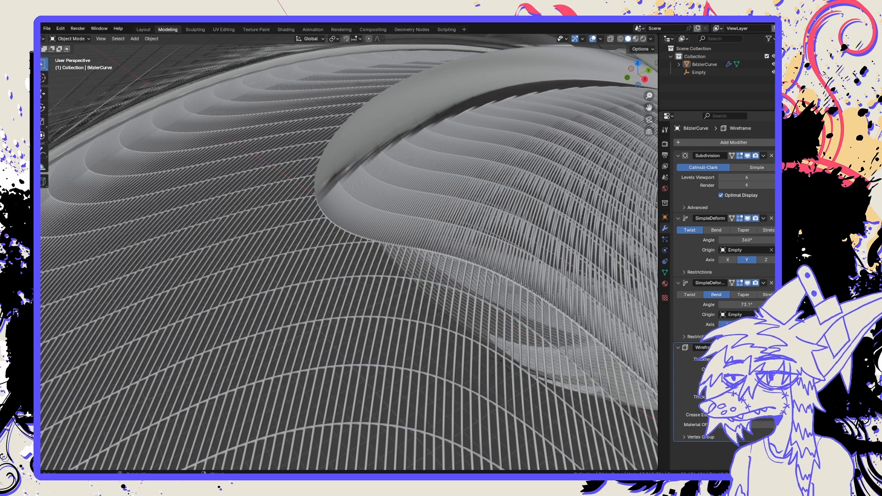
Examine the finely subdivided wireframe shape from several distances and angles, both selected and deselected.
{"action": "left_click", "coordinate": [435, 239]}
{"action": "scroll", "coordinate": [434, 239], "scroll_direction": "down", "scroll_amount": 5}
{"action": "scroll", "coordinate": [430, 284], "scroll_direction": "down", "scroll_amount": 2}
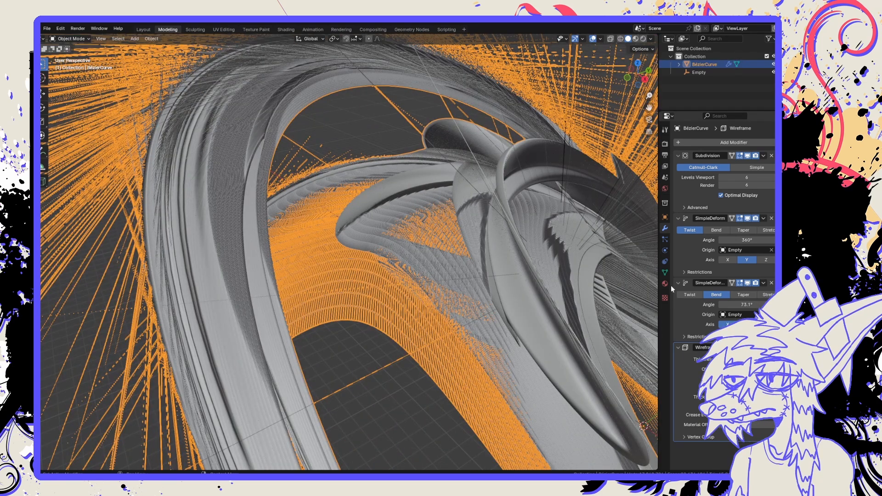
{"action": "middle_click_drag", "start_coordinate": [556, 289], "coordinate": [536, 281]}
{"action": "scroll", "coordinate": [537, 282], "scroll_direction": "down", "scroll_amount": 6}
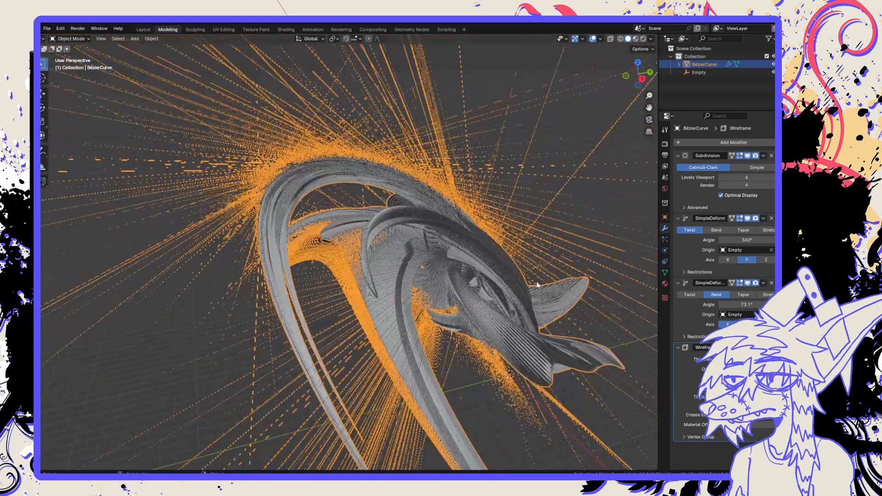
{"action": "scroll", "coordinate": [537, 285], "scroll_direction": "down", "scroll_amount": 1}
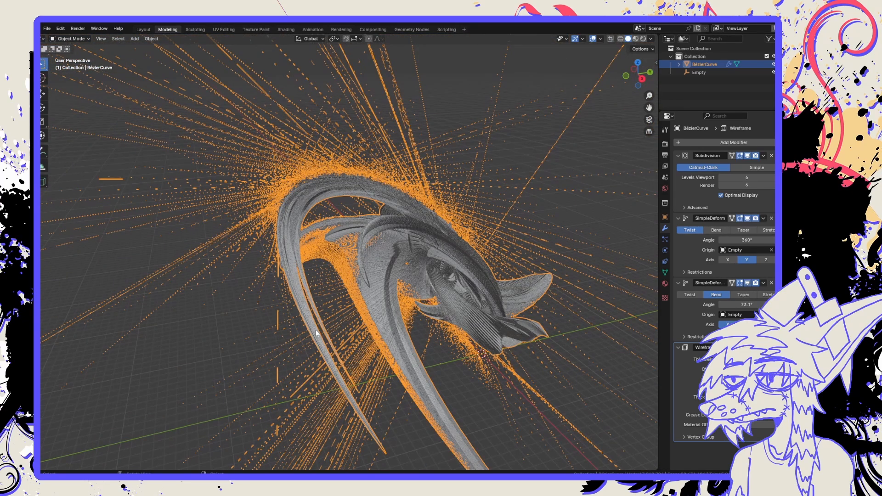
{"action": "left_click", "coordinate": [195, 327]}
{"action": "middle_click_drag", "start_coordinate": [195, 327], "coordinate": [265, 329]}
{"action": "scroll", "coordinate": [271, 330], "scroll_direction": "up", "scroll_amount": 3}
{"action": "middle_click_drag", "start_coordinate": [421, 316], "coordinate": [519, 155]}
{"action": "scroll", "coordinate": [412, 313], "scroll_direction": "up", "scroll_amount": 6}
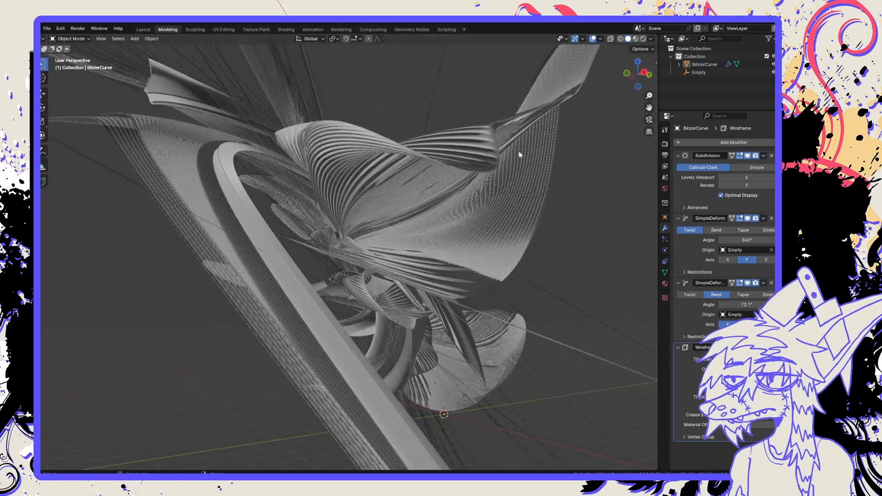
Preview the unselected shape in Material Preview, then in Rendered shading, and select the mesh.
{"action": "left_click", "coordinate": [636, 38]}
{"action": "mouse_move", "coordinate": [333, 234]}
{"action": "middle_mouse_down"}
{"action": "mouse_move", "coordinate": [455, 236]}
{"action": "mouse_move", "coordinate": [390, 243]}
{"action": "mouse_move", "coordinate": [381, 231]}
{"action": "mouse_move", "coordinate": [330, 242]}
{"action": "mouse_move", "coordinate": [194, 217]}
{"action": "middle_mouse_up"}
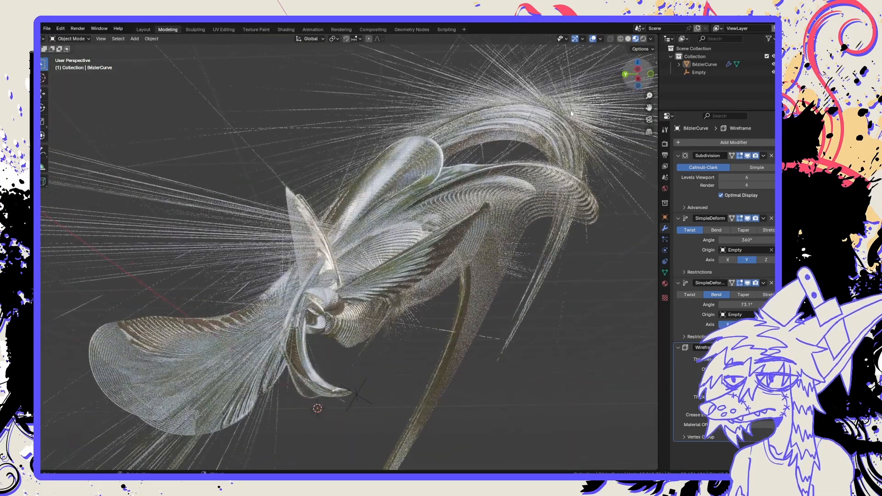
{"action": "left_click", "coordinate": [644, 39]}
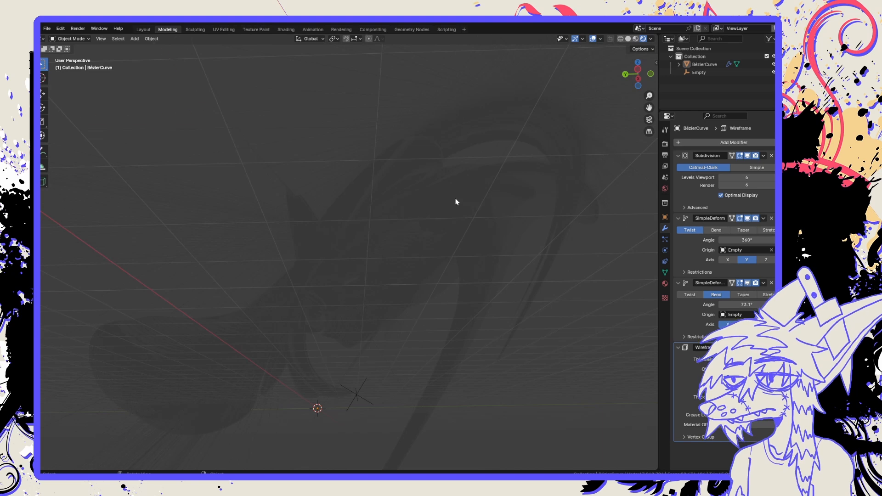
{"action": "left_click", "coordinate": [368, 213]}
{"action": "middle_click_drag", "start_coordinate": [368, 211], "coordinate": [370, 238]}
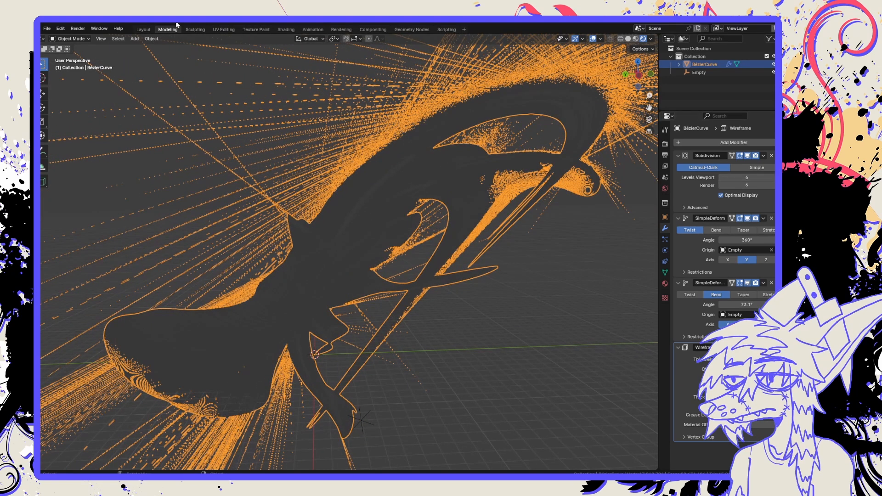
In the Shading workspace, show the World nodes and set the Background node's color to white.
{"action": "left_click", "coordinate": [286, 29]}
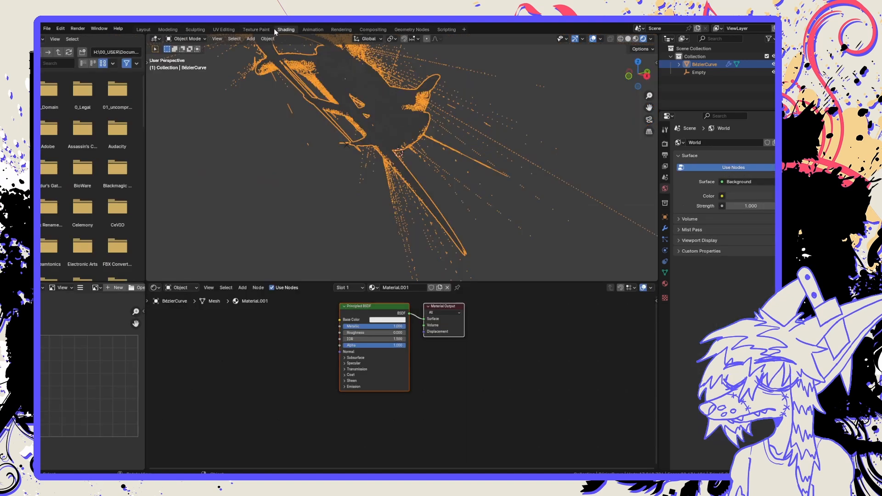
{"action": "left_click", "coordinate": [186, 288]}
{"action": "left_click", "coordinate": [182, 316]}
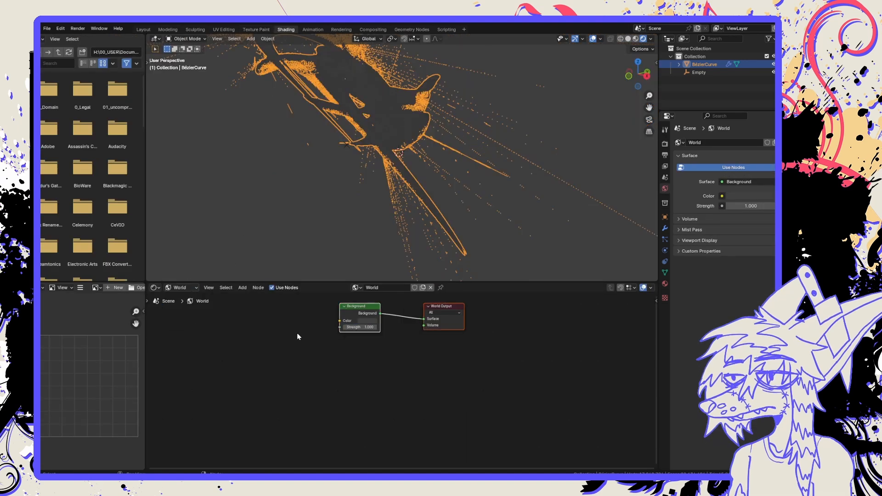
{"action": "middle_click_drag", "start_coordinate": [349, 343], "coordinate": [346, 395]}
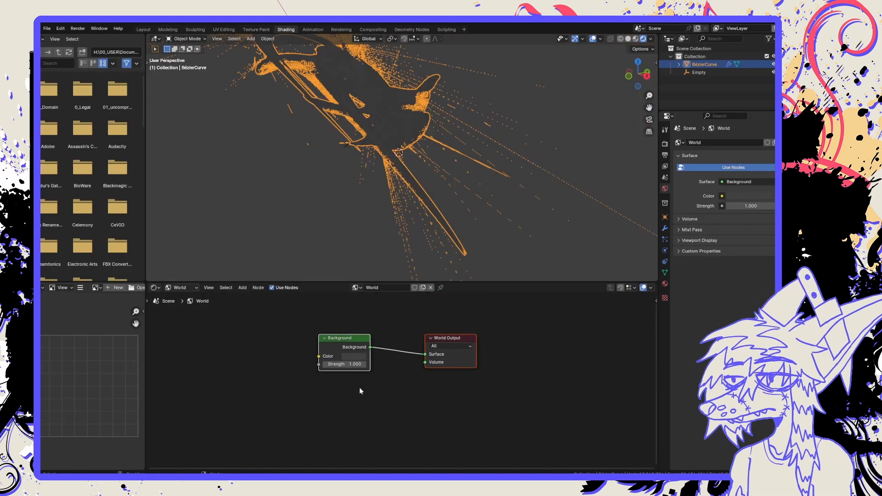
{"action": "left_click", "coordinate": [357, 357]}
{"action": "left_click_drag", "start_coordinate": [413, 281], "coordinate": [416, 242]}
{"action": "left_click", "coordinate": [449, 403]}
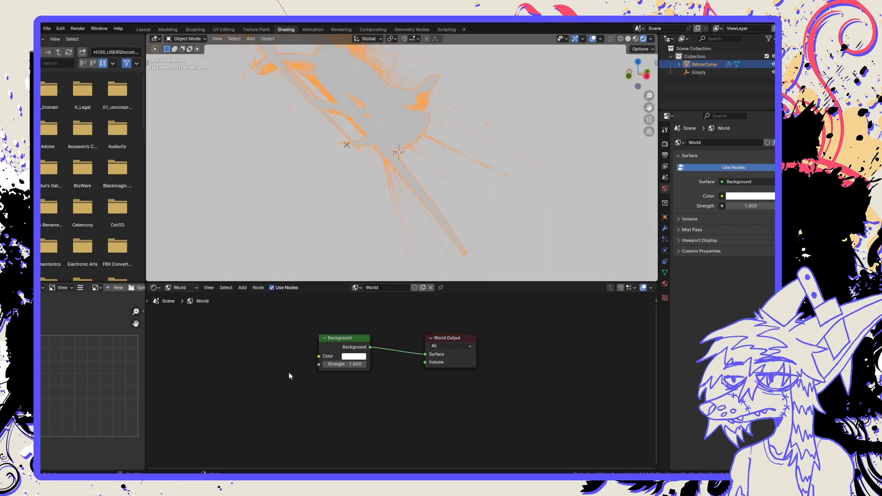
{"action": "middle_click_drag", "start_coordinate": [354, 160], "coordinate": [360, 181]}
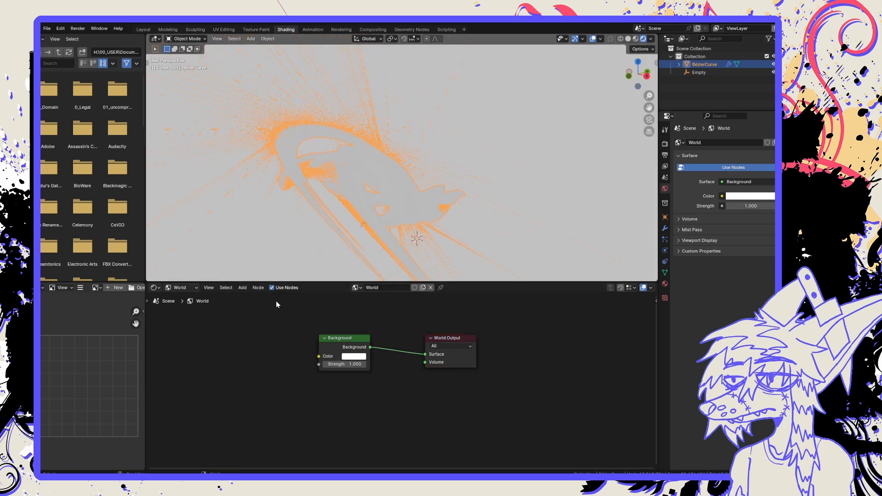
Show the mesh's material nodes again, expand the Principled BSDF's Subsurface settings, and move that node farther from the Material Output.
{"action": "left_click", "coordinate": [180, 291]}
{"action": "left_click", "coordinate": [183, 311]}
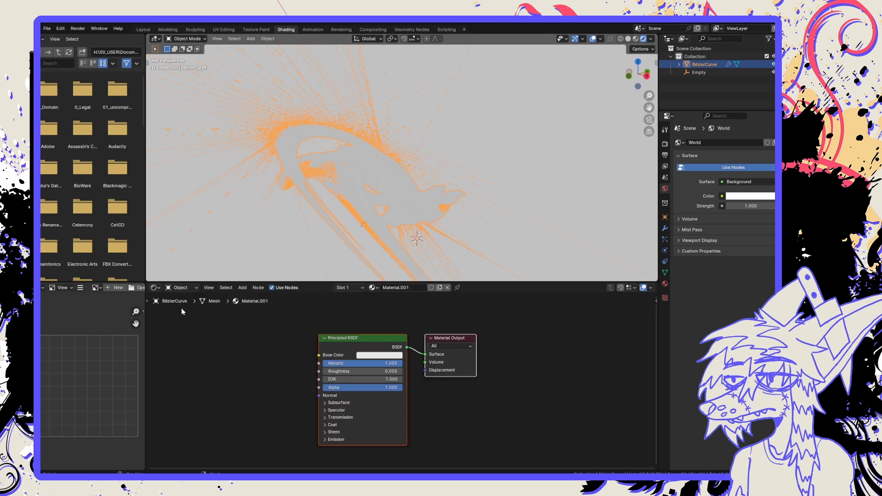
{"action": "left_click", "coordinate": [374, 405]}
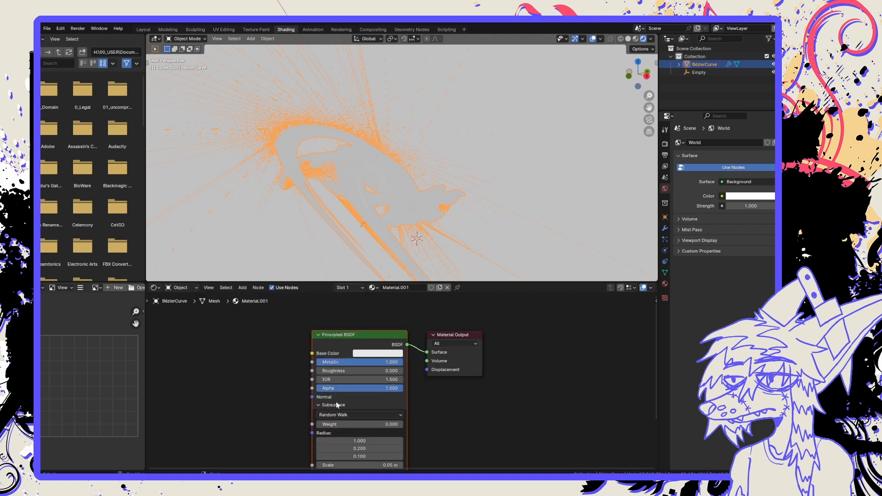
{"action": "left_click_drag", "start_coordinate": [380, 341], "coordinate": [344, 336]}
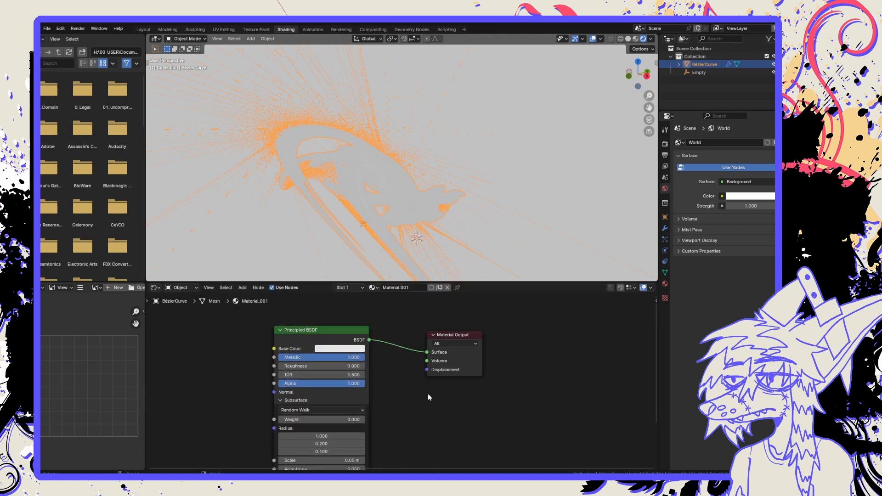
{"action": "scroll", "coordinate": [428, 393], "scroll_direction": "down", "scroll_amount": 1}
{"action": "scroll", "coordinate": [420, 390], "scroll_direction": "down", "scroll_amount": 3}
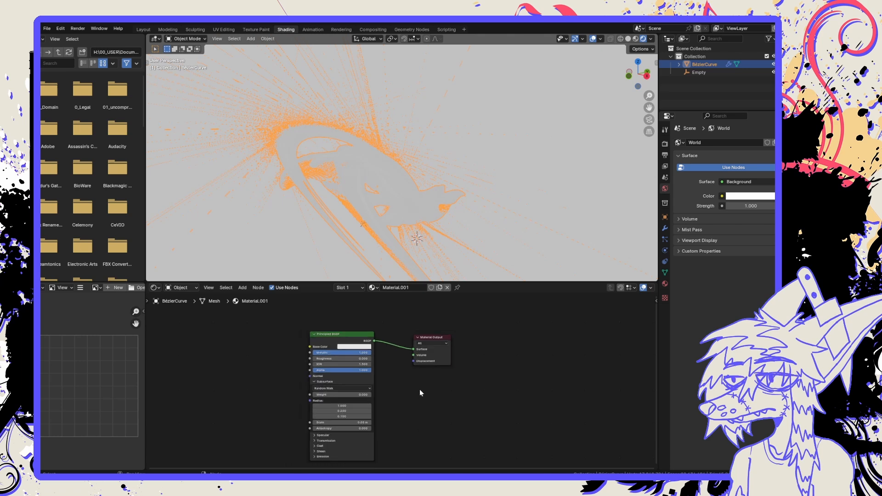
{"action": "middle_click_drag", "start_coordinate": [415, 390], "coordinate": [400, 384]}
{"action": "scroll", "coordinate": [399, 383], "scroll_direction": "up", "scroll_amount": 1}
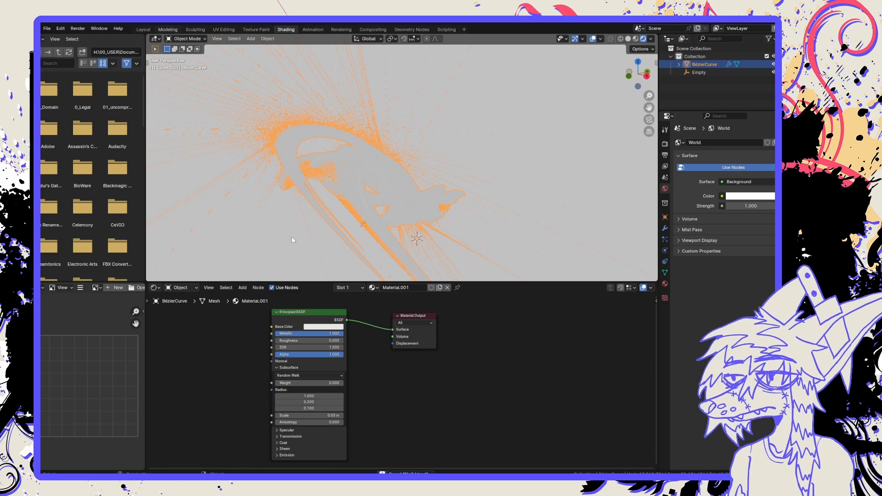
Return to the Modeling workspace, switch the viewport to Solid shading, and go back to Object Mode.
{"action": "left_click", "coordinate": [167, 29]}
{"action": "middle_click_drag", "start_coordinate": [406, 315], "coordinate": [448, 301]}
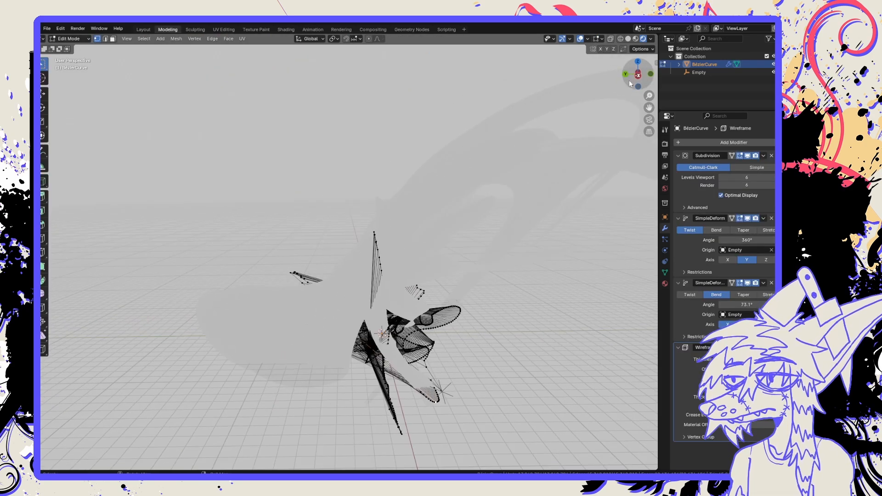
{"action": "left_click", "coordinate": [628, 39]}
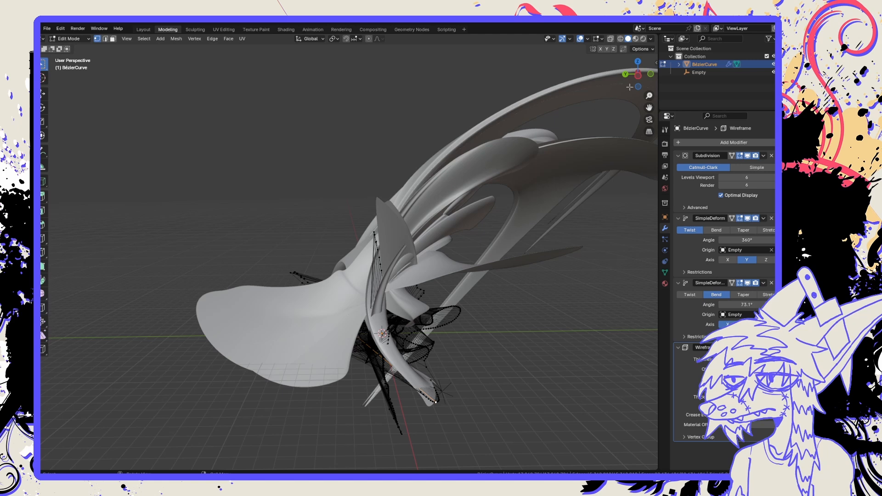
{"action": "middle_click_drag", "start_coordinate": [388, 106], "coordinate": [404, 110]}
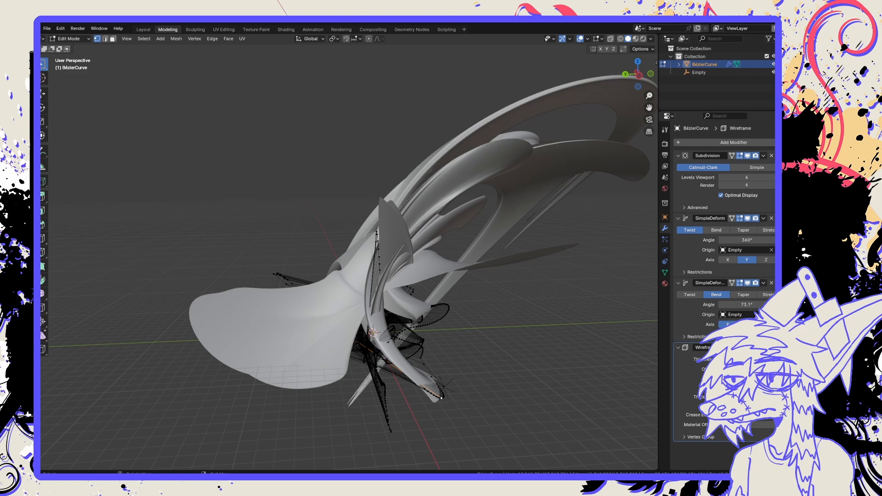
{"action": "key", "text": "Tab"}
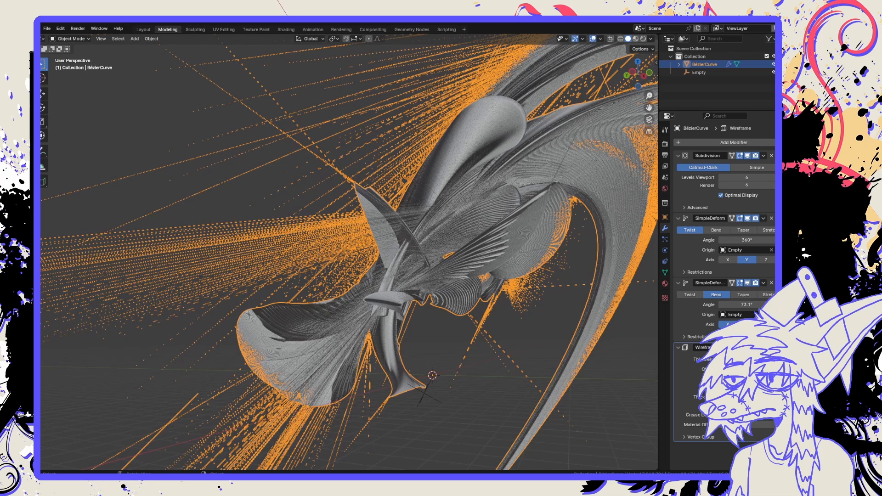
Deselect the mesh and examine its dense wireframe strands up close and from a distance.
{"action": "middle_click_drag", "start_coordinate": [294, 322], "coordinate": [266, 317]}
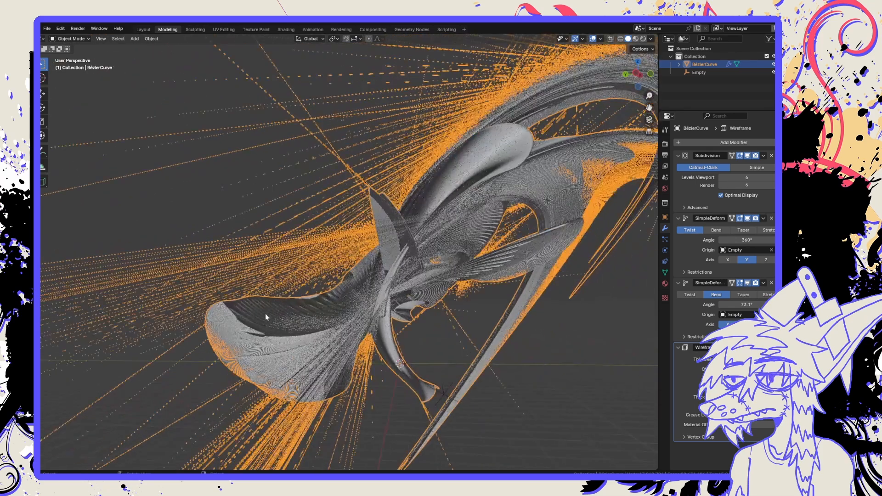
{"action": "left_click", "coordinate": [211, 192]}
{"action": "middle_click_drag", "start_coordinate": [369, 272], "coordinate": [407, 302]}
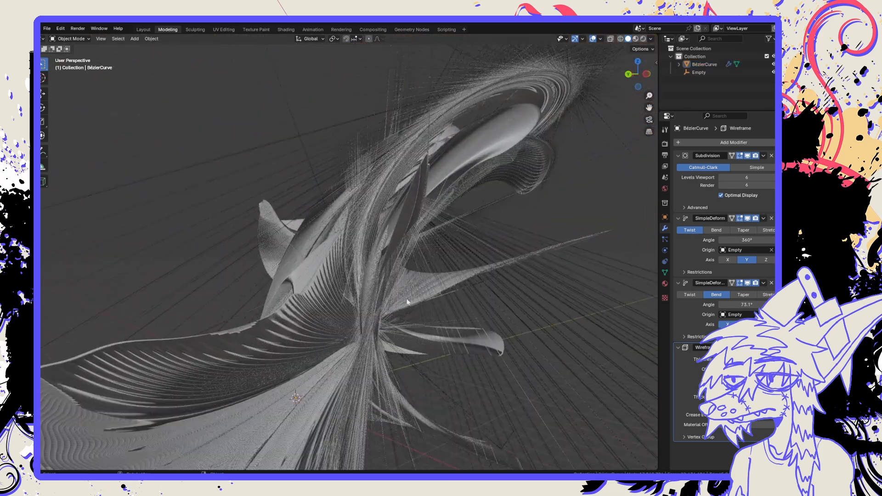
{"action": "scroll", "coordinate": [379, 306], "scroll_direction": "up", "scroll_amount": 10}
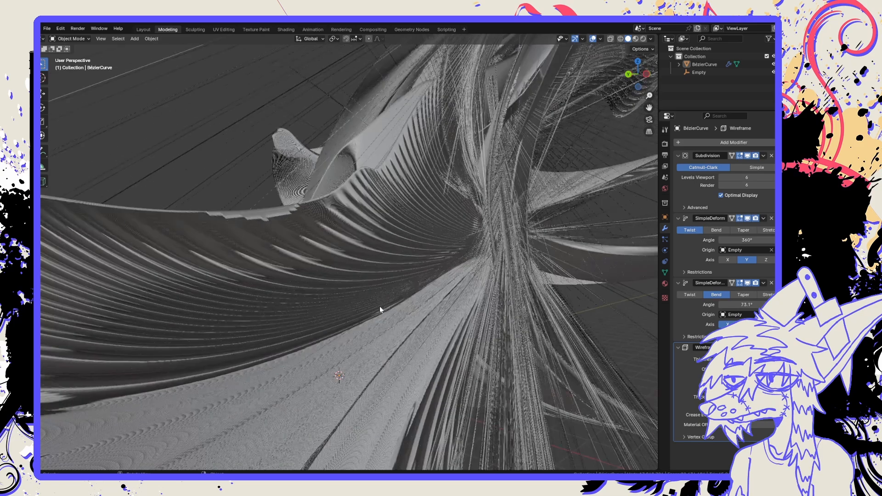
{"action": "scroll", "coordinate": [380, 306], "scroll_direction": "down", "scroll_amount": 12}
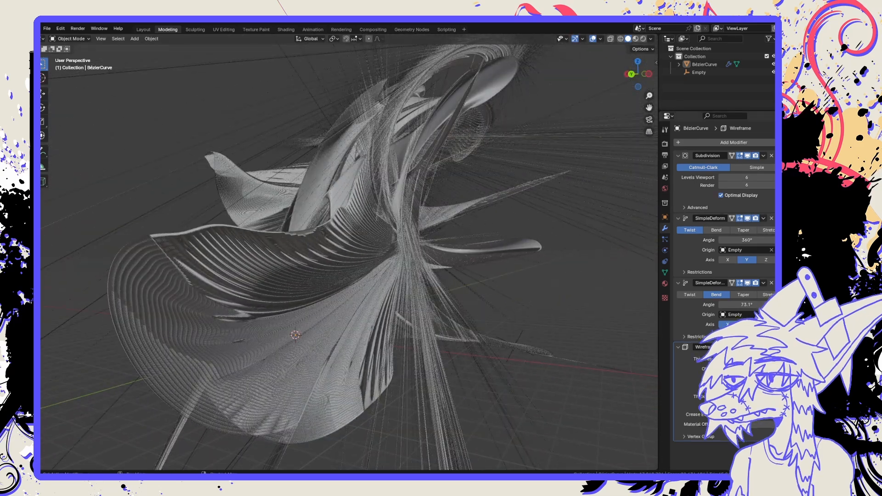
Move the Wireframe modifier to the top of the modifier stack, above the Subdivision modifier.
{"action": "left_click_drag", "start_coordinate": [779, 348], "coordinate": [775, 147]}
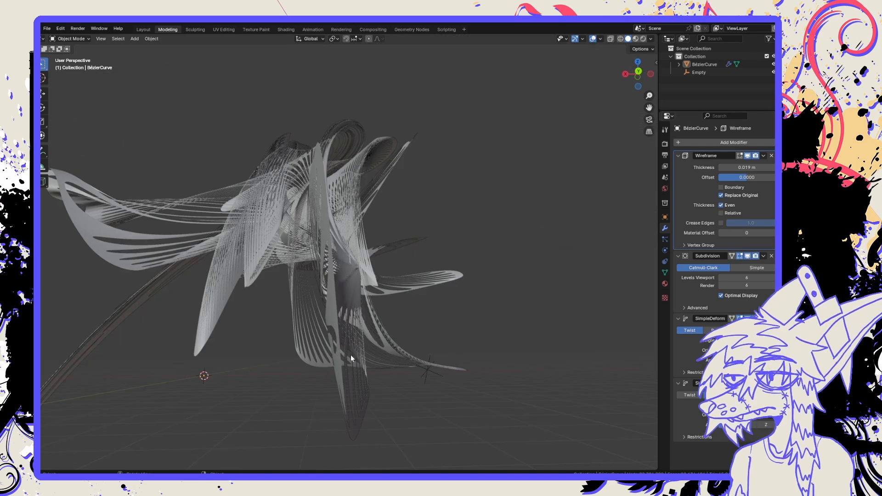
{"action": "mouse_move", "coordinate": [356, 313]}
{"action": "middle_mouse_down"}
{"action": "mouse_move", "coordinate": [396, 285]}
{"action": "mouse_move", "coordinate": [346, 291]}
{"action": "mouse_move", "coordinate": [376, 316]}
{"action": "mouse_move", "coordinate": [325, 305]}
{"action": "mouse_move", "coordinate": [382, 294]}
{"action": "mouse_move", "coordinate": [456, 302]}
{"action": "mouse_move", "coordinate": [433, 301]}
{"action": "middle_mouse_up"}
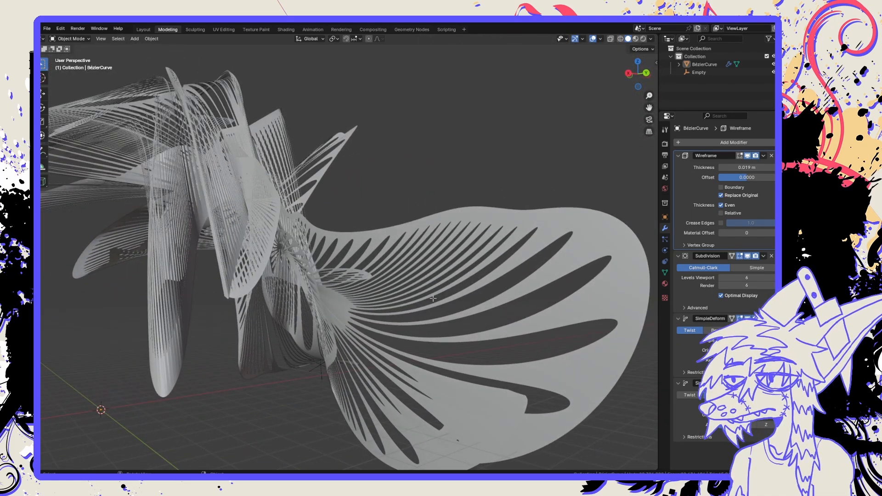
{"action": "key", "text": "Tab"}
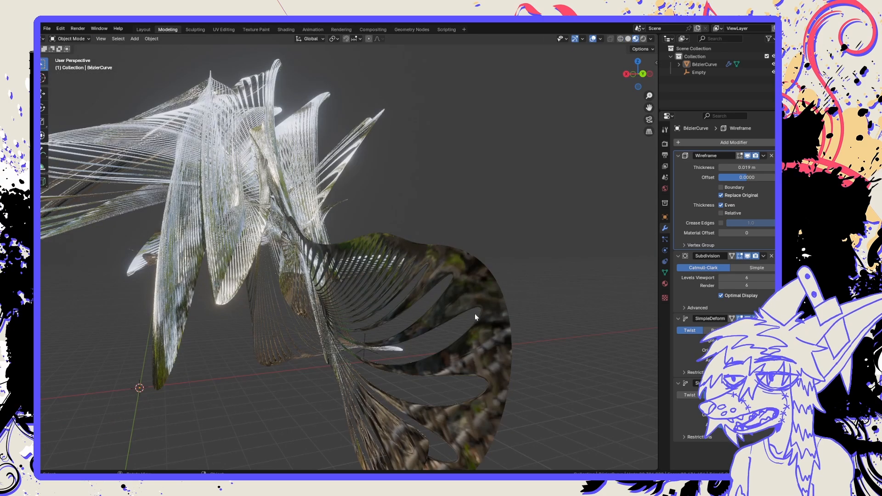
Examine the reordered wireframe shape from several angles in Material Preview, then in Rendered shading.
{"action": "middle_click_drag", "start_coordinate": [449, 316], "coordinate": [387, 309]}
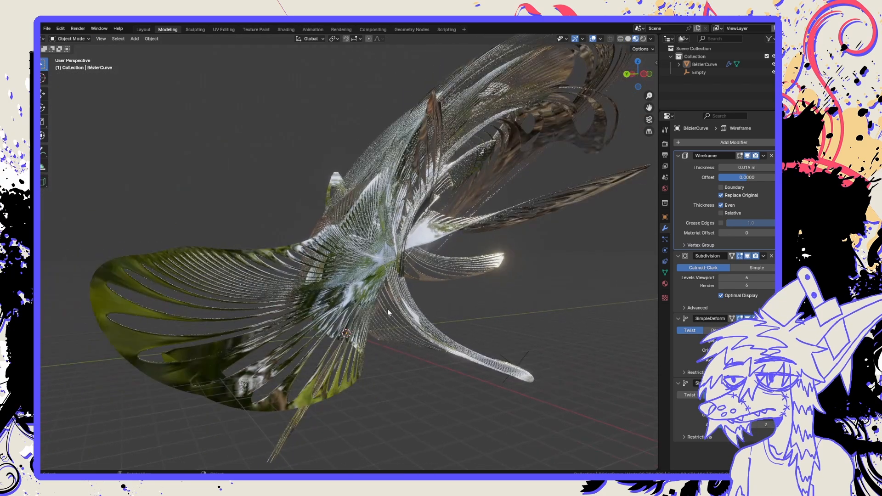
{"action": "mouse_move", "coordinate": [454, 292]}
{"action": "middle_mouse_down"}
{"action": "mouse_move", "coordinate": [441, 358]}
{"action": "mouse_move", "coordinate": [443, 324]}
{"action": "mouse_move", "coordinate": [418, 318]}
{"action": "mouse_move", "coordinate": [520, 321]}
{"action": "mouse_move", "coordinate": [415, 320]}
{"action": "mouse_move", "coordinate": [485, 319]}
{"action": "mouse_move", "coordinate": [455, 314]}
{"action": "middle_mouse_up"}
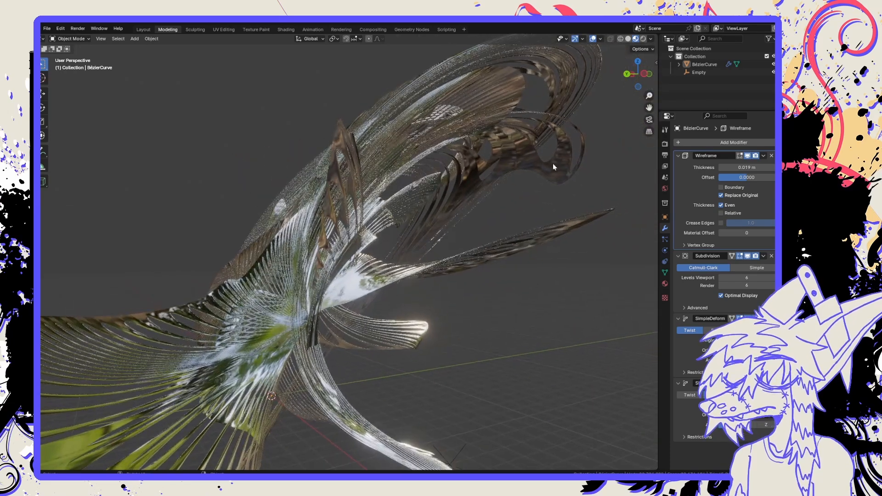
{"action": "left_click", "coordinate": [643, 39]}
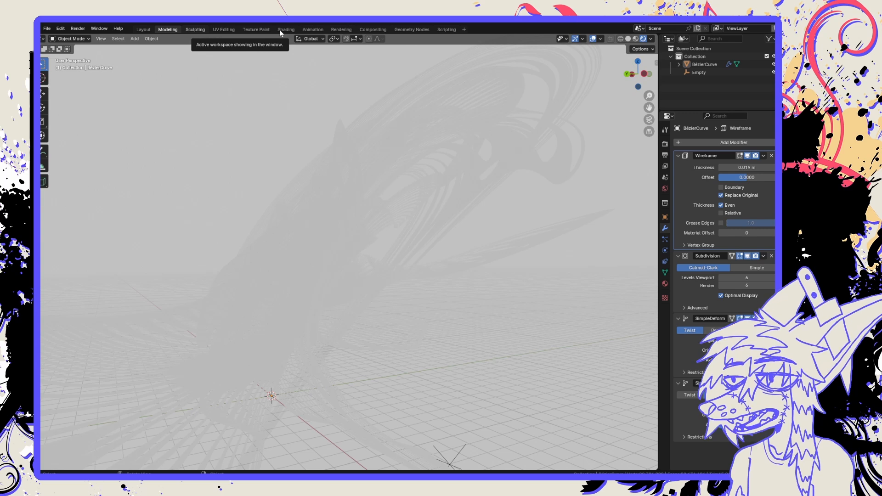
Lower the Subdivision modifier's viewport and render levels to 4.
{"action": "key", "text": "ctrl+Page_Down"}
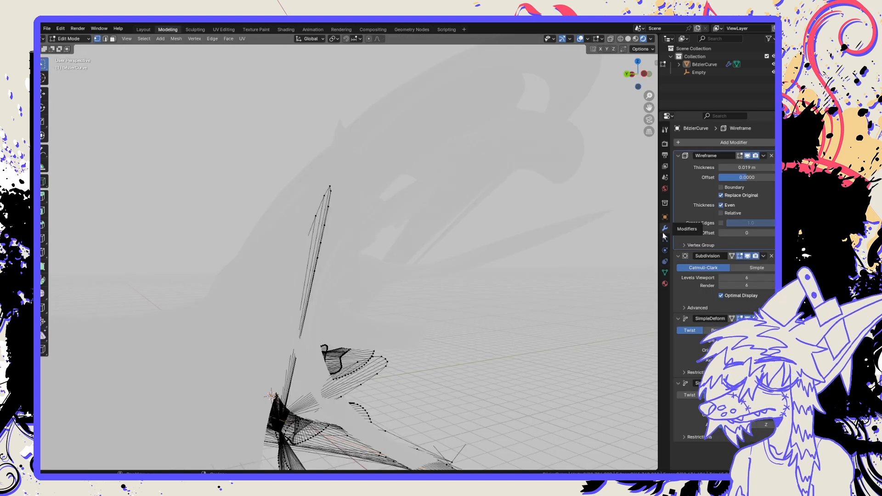
{"action": "left_click", "coordinate": [722, 280]}
{"action": "left_click", "coordinate": [722, 280]}
{"action": "left_click", "coordinate": [722, 286]}
{"action": "left_click", "coordinate": [722, 286]}
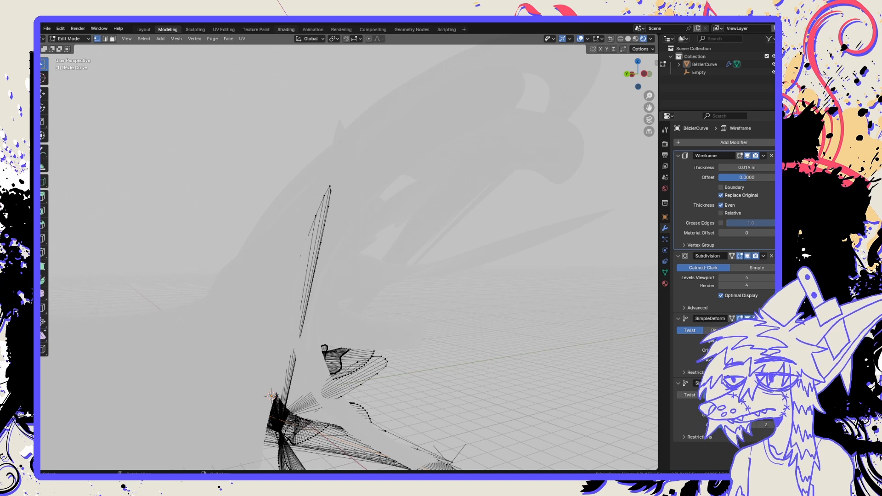
In the Shading workspace, select the mesh, darken its material's Base Color to near black, and deselect it.
{"action": "left_click", "coordinate": [286, 29]}
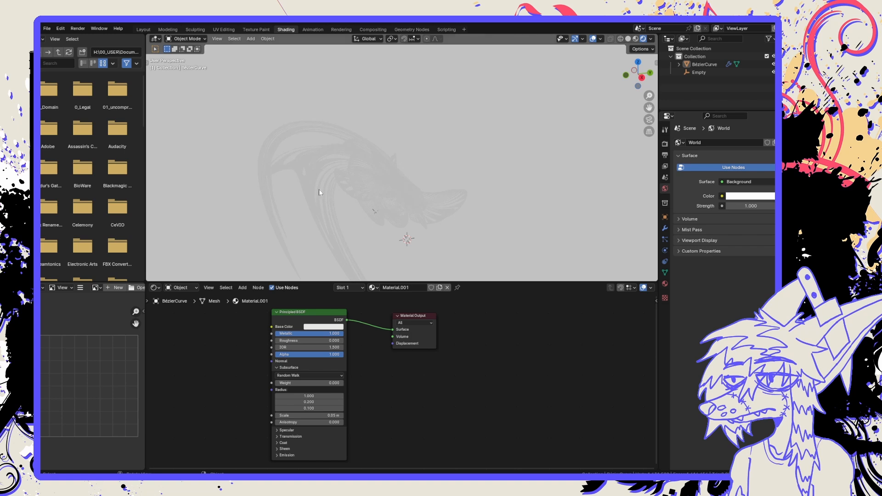
{"action": "middle_click_drag", "start_coordinate": [320, 193], "coordinate": [360, 211]}
{"action": "scroll", "coordinate": [373, 201], "scroll_direction": "up", "scroll_amount": 4}
{"action": "left_click", "coordinate": [348, 186]}
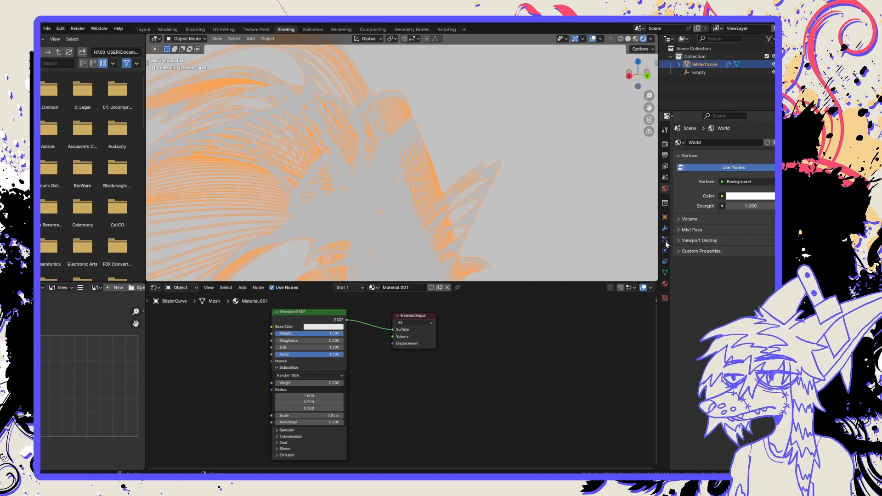
{"action": "left_click", "coordinate": [665, 284]}
{"action": "left_click", "coordinate": [748, 241]}
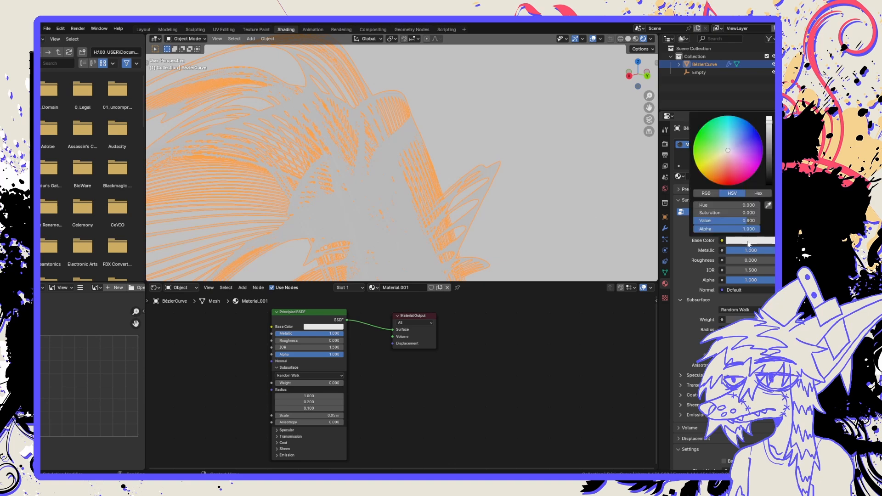
{"action": "left_click", "coordinate": [768, 173]}
{"action": "left_click", "coordinate": [485, 196]}
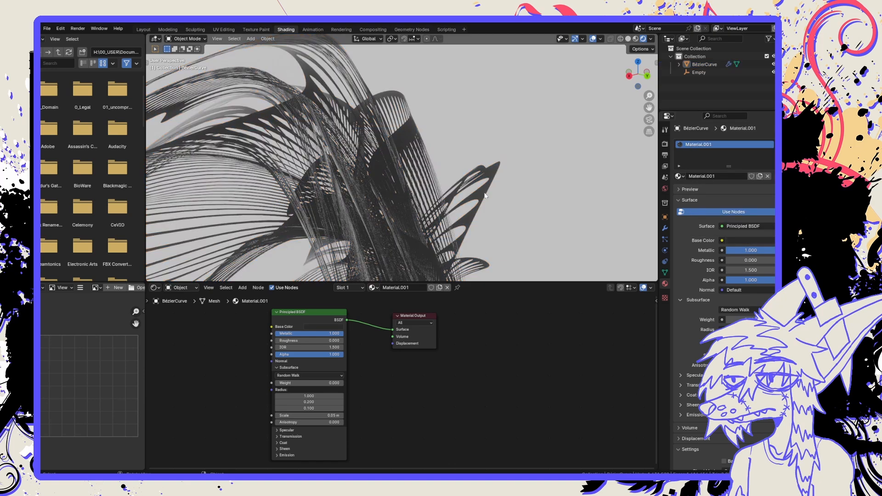
Examine the dark wireframe shape against the white background from several angles, then return to the Modeling workspace.
{"action": "middle_click_drag", "start_coordinate": [485, 195], "coordinate": [484, 150]}
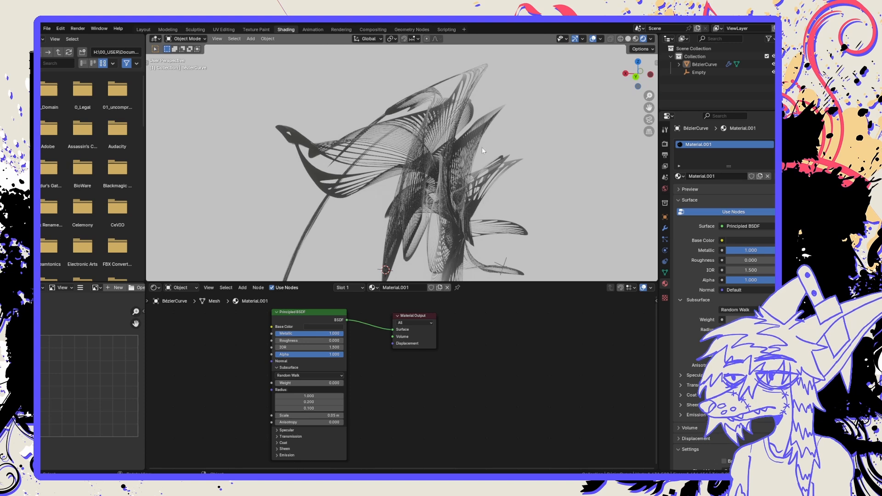
{"action": "middle_click_drag", "start_coordinate": [359, 153], "coordinate": [397, 164]}
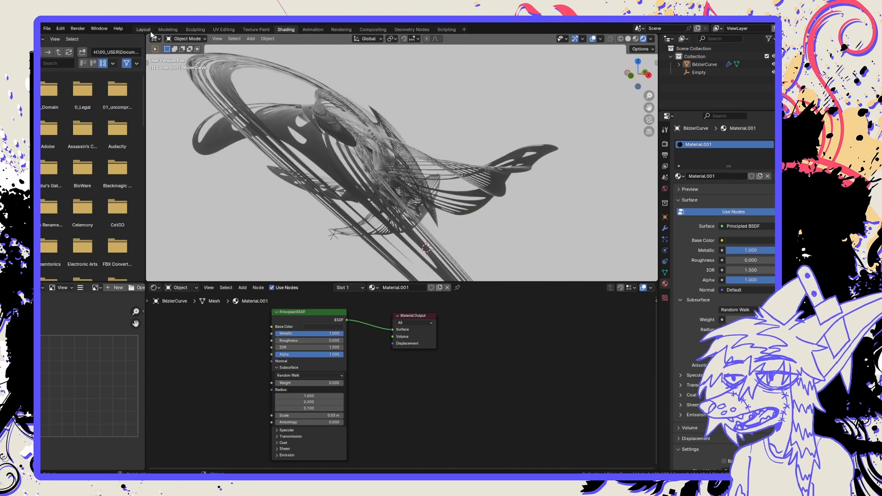
{"action": "left_click", "coordinate": [168, 29]}
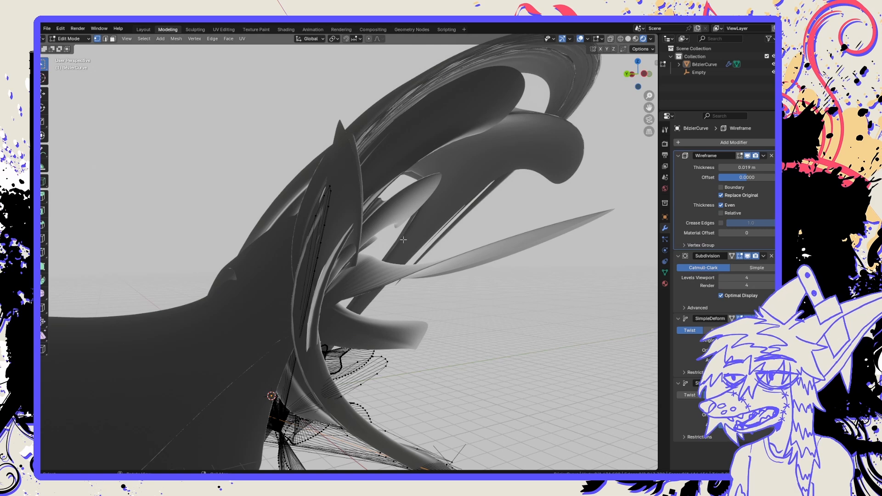
Return to Object Mode and examine the dark wireframe shape from several angles.
{"action": "scroll", "coordinate": [415, 264], "scroll_direction": "down", "scroll_amount": 4}
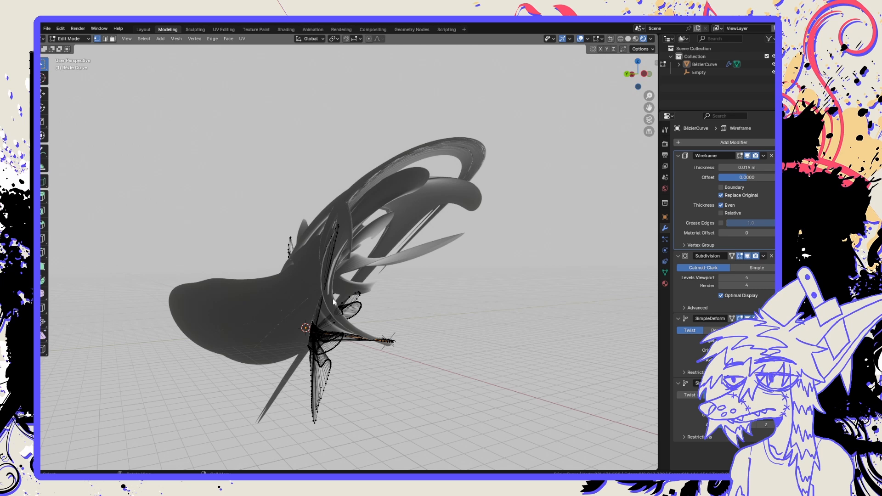
{"action": "key", "text": "Tab"}
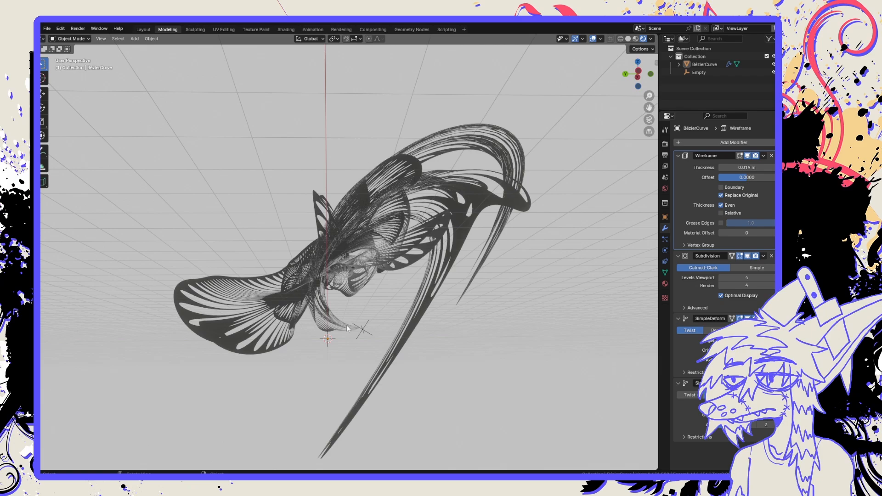
{"action": "middle_click_drag", "start_coordinate": [332, 299], "coordinate": [269, 344]}
{"action": "mouse_move", "coordinate": [442, 345]}
{"action": "middle_mouse_down"}
{"action": "mouse_move", "coordinate": [346, 353]}
{"action": "mouse_move", "coordinate": [443, 344]}
{"action": "middle_mouse_up"}
{"action": "scroll", "coordinate": [345, 348], "scroll_direction": "up", "scroll_amount": 2}
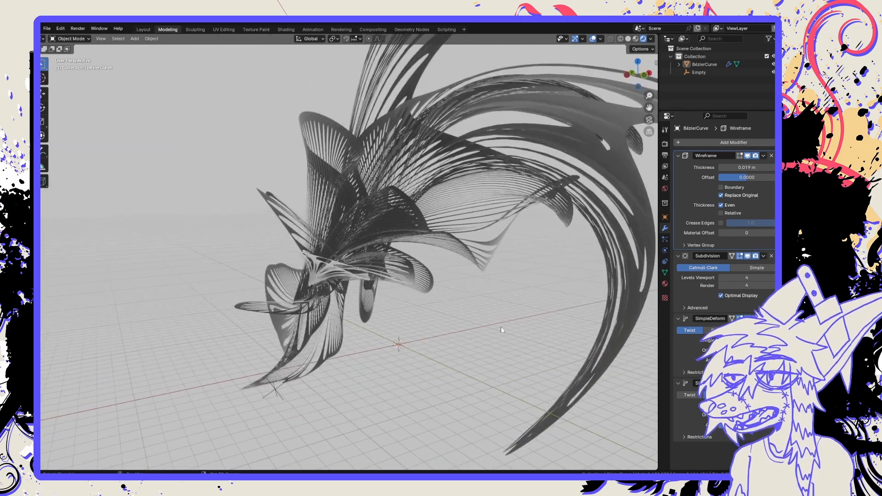
{"action": "middle_click_drag", "start_coordinate": [501, 326], "coordinate": [377, 364]}
{"action": "scroll", "coordinate": [420, 344], "scroll_direction": "down", "scroll_amount": 4}
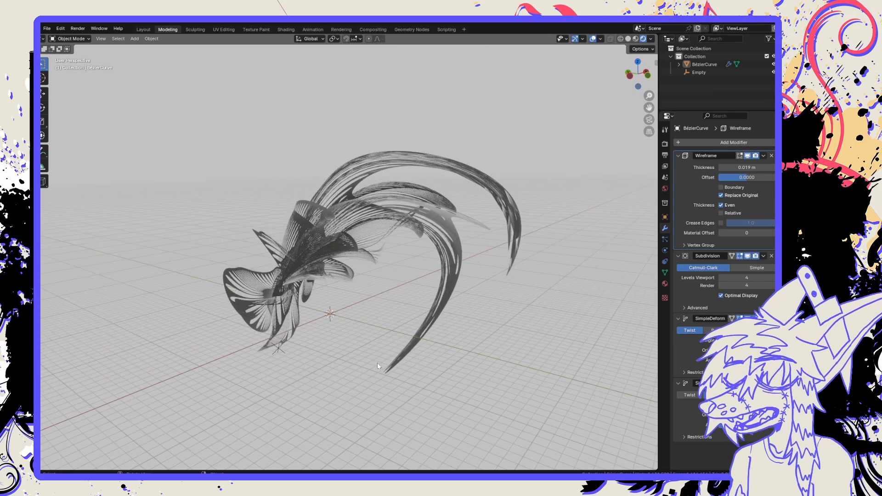
Add a camera to the scene.
{"action": "key", "text": "shift+a"}
{"action": "mouse_move", "coordinate": [374, 348]}
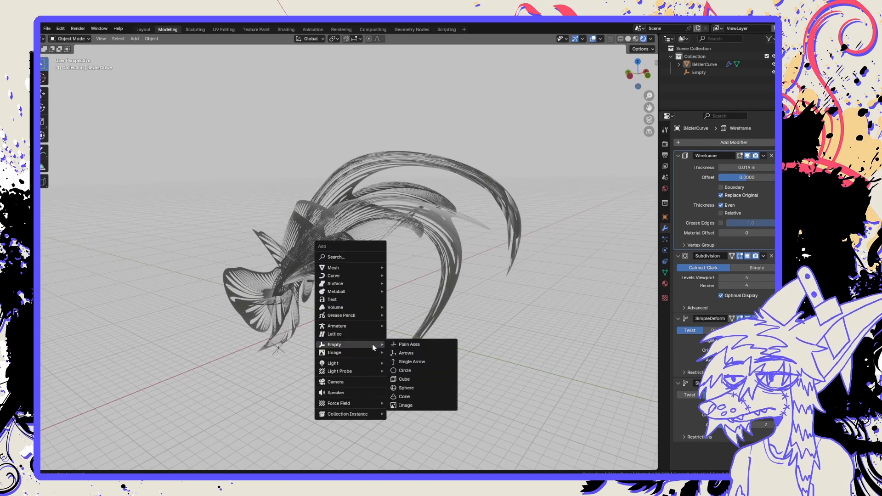
{"action": "left_click", "coordinate": [364, 383]}
{"action": "middle_click_drag", "start_coordinate": [388, 384], "coordinate": [353, 285]}
{"action": "scroll", "coordinate": [377, 373], "scroll_direction": "up", "scroll_amount": 5}
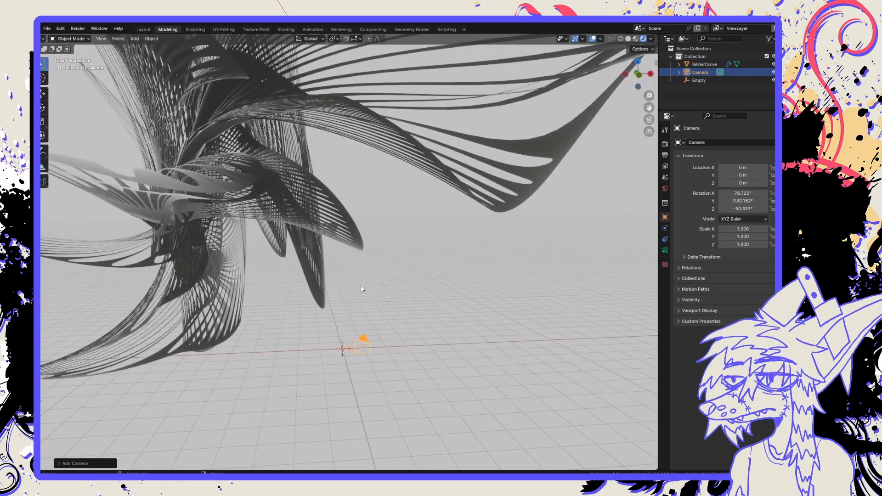
Look through the new camera and lock it to the view.
{"action": "key", "text": "n"}
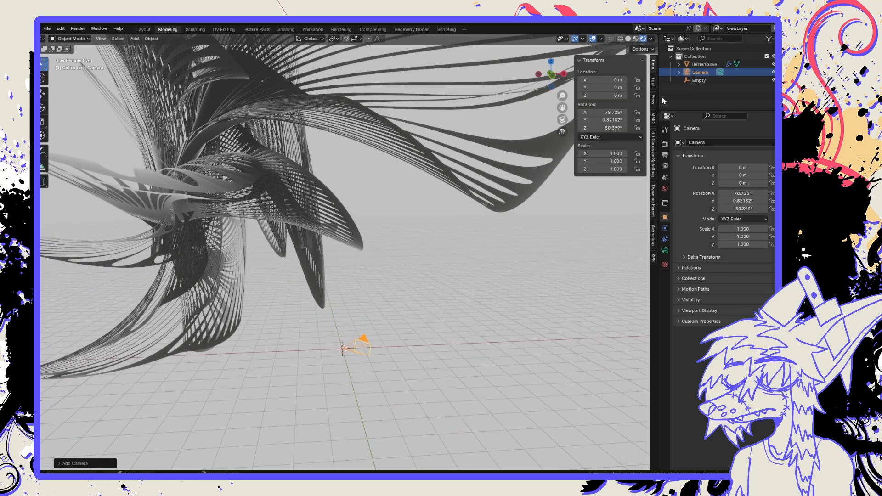
{"action": "left_click", "coordinate": [654, 105]}
{"action": "key", "text": "KP_0"}
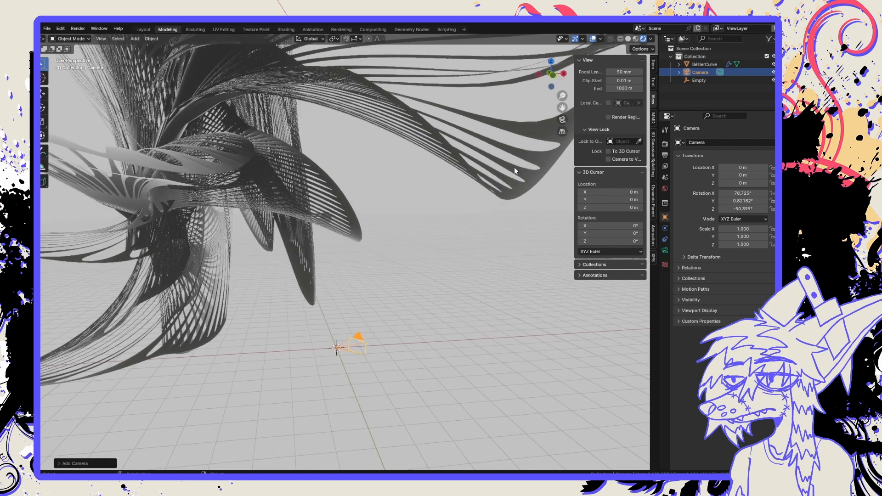
{"action": "left_click", "coordinate": [632, 160]}
Pull back, reposition and roll the camera so the wireframe shape fills its frame, then unlock the camera from the view.
{"action": "scroll", "coordinate": [397, 185], "scroll_direction": "down", "scroll_amount": 5}
{"action": "scroll", "coordinate": [396, 183], "scroll_direction": "down", "scroll_amount": 10}
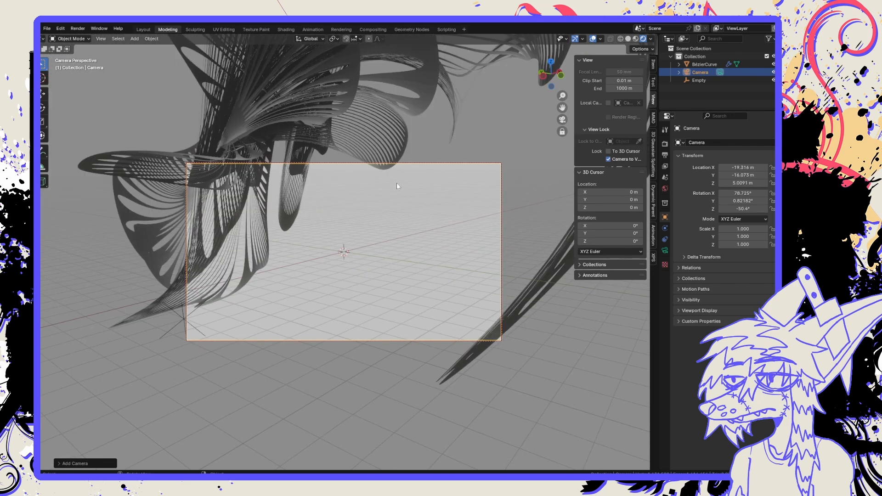
{"action": "mouse_move", "coordinate": [400, 210]}
{"action": "middle_mouse_down"}
{"action": "mouse_move", "coordinate": [455, 167]}
{"action": "mouse_move", "coordinate": [420, 159]}
{"action": "mouse_move", "coordinate": [556, 165]}
{"action": "mouse_move", "coordinate": [414, 176]}
{"action": "mouse_move", "coordinate": [518, 200]}
{"action": "mouse_move", "coordinate": [537, 193]}
{"action": "mouse_move", "coordinate": [475, 211]}
{"action": "mouse_move", "coordinate": [475, 238]}
{"action": "mouse_move", "coordinate": [526, 239]}
{"action": "mouse_move", "coordinate": [536, 231]}
{"action": "mouse_move", "coordinate": [482, 213]}
{"action": "mouse_move", "coordinate": [410, 224]}
{"action": "middle_mouse_up"}
{"action": "key", "text": "r"}
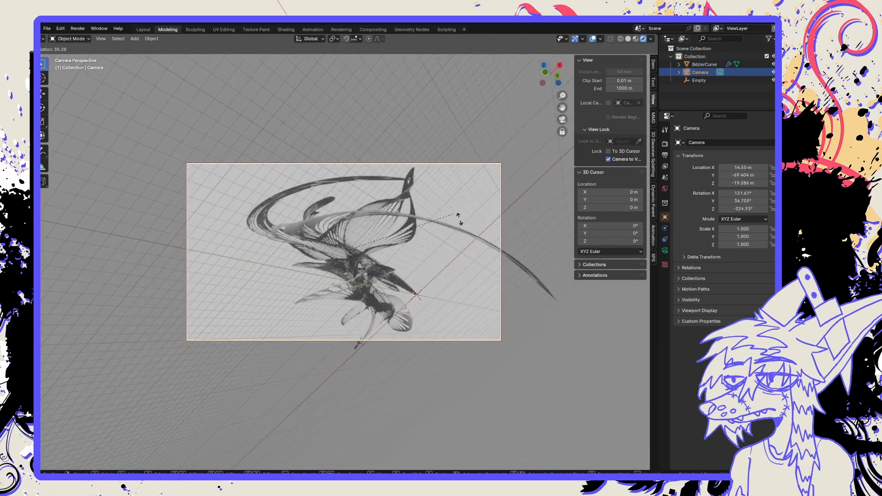
{"action": "left_click", "coordinate": [478, 237]}
{"action": "mouse_move", "coordinate": [432, 249]}
{"action": "middle_mouse_down"}
{"action": "mouse_move", "coordinate": [441, 244]}
{"action": "mouse_move", "coordinate": [420, 239]}
{"action": "mouse_move", "coordinate": [435, 261]}
{"action": "mouse_move", "coordinate": [427, 259]}
{"action": "middle_mouse_up"}
{"action": "scroll", "coordinate": [429, 259], "scroll_direction": "down", "scroll_amount": 5}
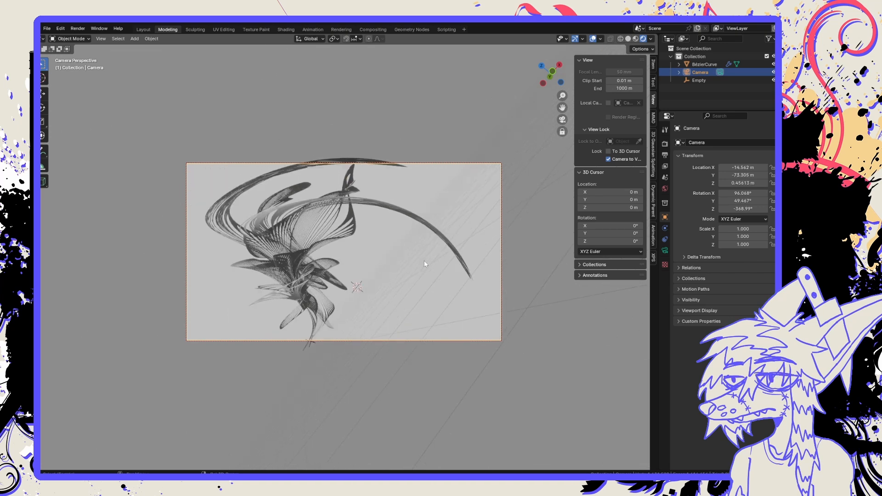
{"action": "scroll", "coordinate": [425, 263], "scroll_direction": "up", "scroll_amount": 5}
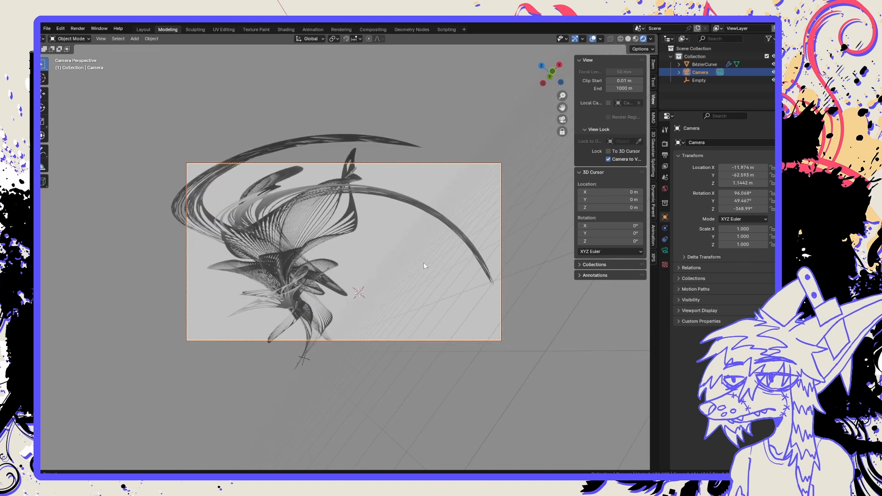
{"action": "middle_click_drag", "start_coordinate": [424, 262], "coordinate": [424, 263], "text": "shift"}
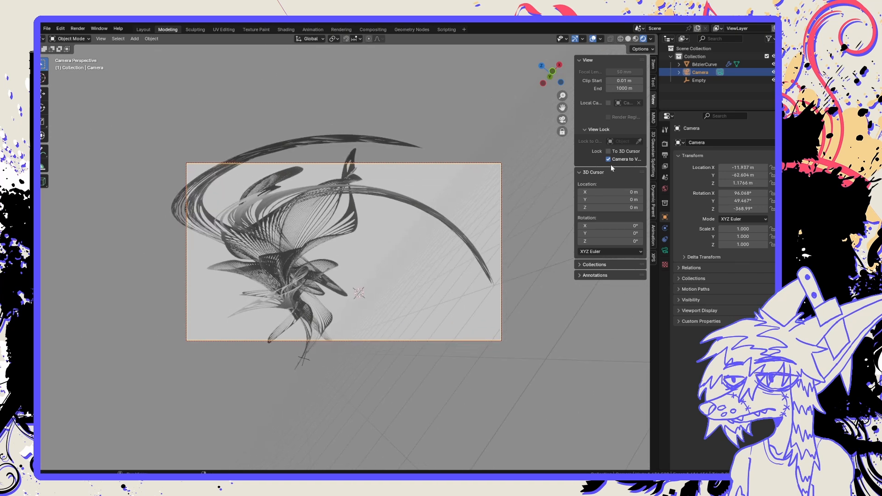
{"action": "left_click", "coordinate": [608, 159]}
Inspect the shape from outside the camera and from above, then look through the camera in the Shading workspace.
{"action": "middle_click_drag", "start_coordinate": [526, 153], "coordinate": [489, 158]}
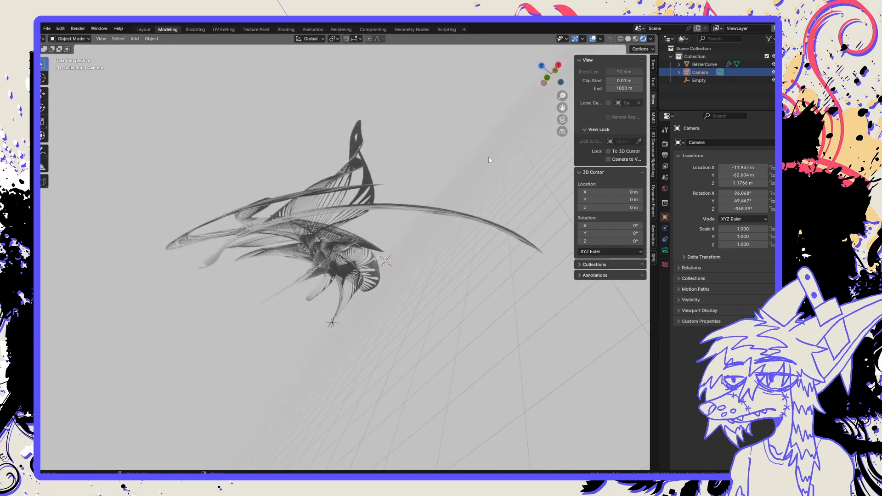
{"action": "middle_click_drag", "start_coordinate": [387, 172], "coordinate": [464, 156]}
{"action": "left_click", "coordinate": [543, 66]}
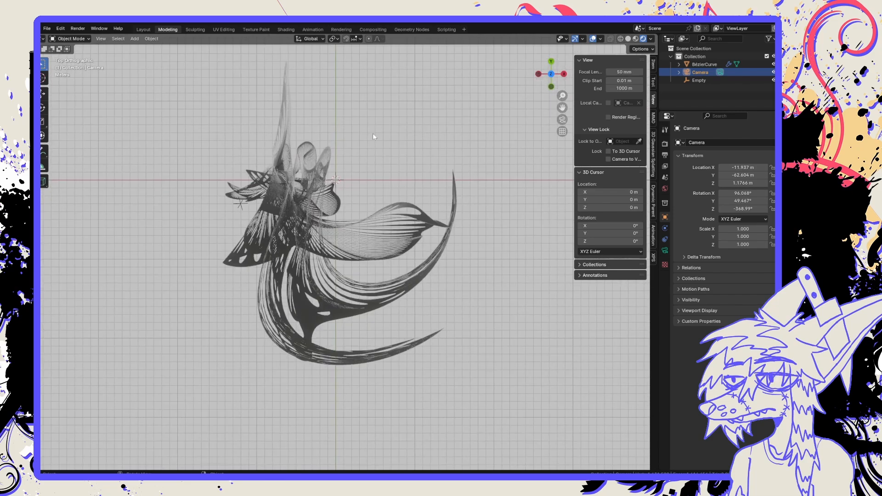
{"action": "middle_click_drag", "start_coordinate": [377, 180], "coordinate": [413, 184]}
{"action": "left_click", "coordinate": [281, 29]}
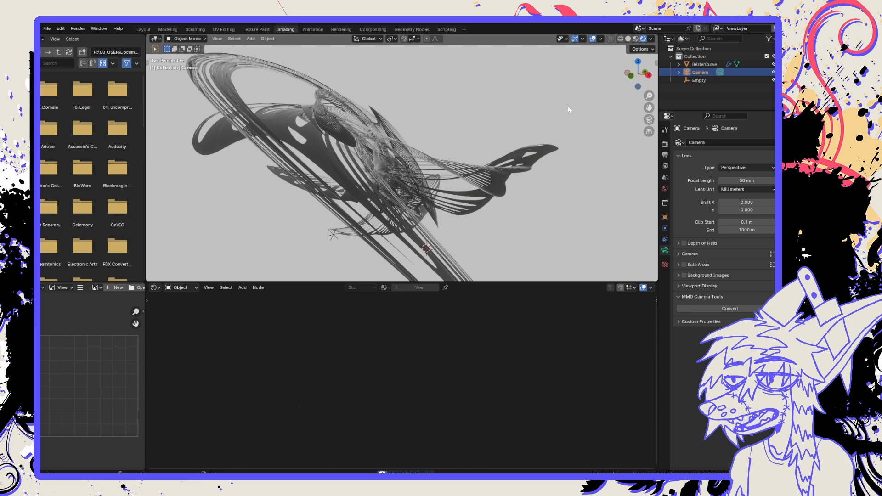
{"action": "left_click", "coordinate": [648, 120]}
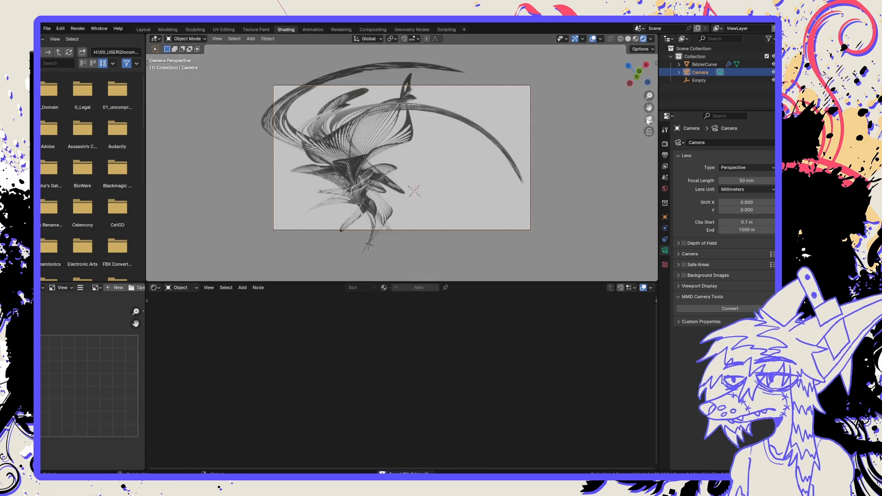
Enlarge the 3D viewport over the node editor and fit the camera frame inside it.
{"action": "scroll", "coordinate": [401, 200], "scroll_direction": "up", "scroll_amount": 3}
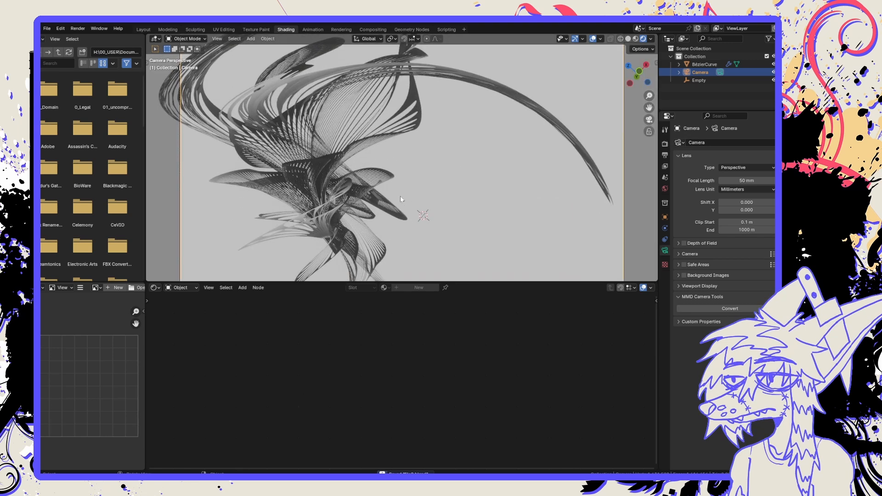
{"action": "scroll", "coordinate": [401, 200], "scroll_direction": "down", "scroll_amount": 1}
{"action": "left_click_drag", "start_coordinate": [496, 281], "coordinate": [499, 320]}
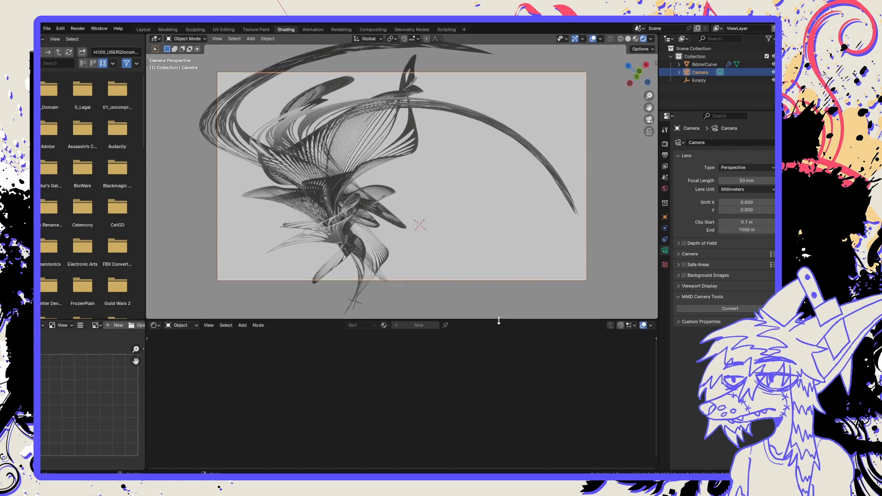
{"action": "scroll", "coordinate": [389, 189], "scroll_direction": "up", "scroll_amount": 3}
{"action": "scroll", "coordinate": [388, 190], "scroll_direction": "down", "scroll_amount": 2}
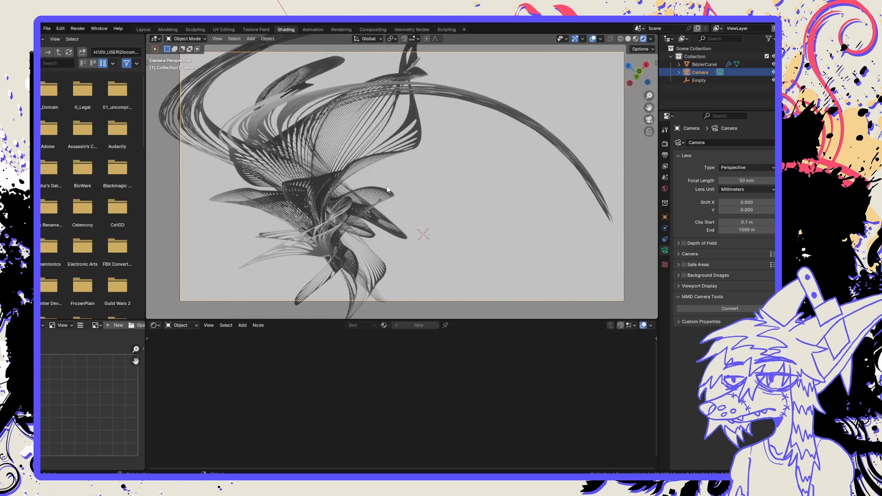
Select the wireframe mesh to bring up its material nodes and make the node editor taller.
{"action": "left_click", "coordinate": [387, 189]}
{"action": "left_click", "coordinate": [476, 254]}
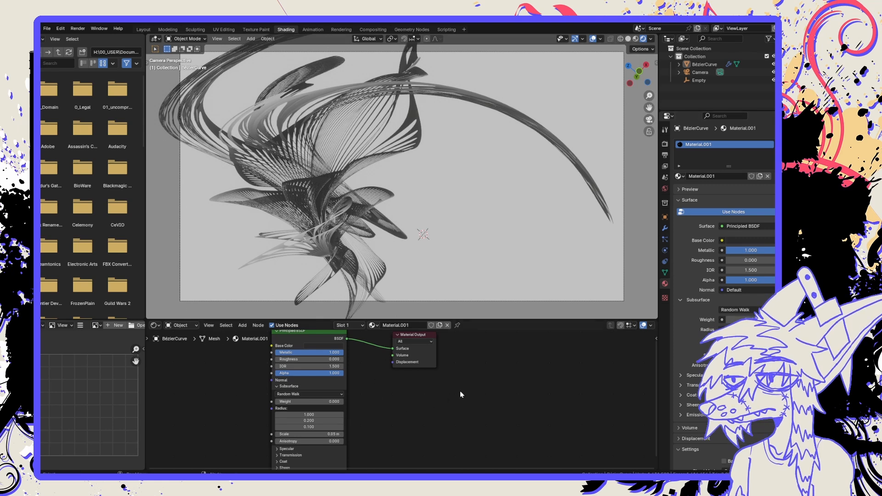
{"action": "scroll", "coordinate": [461, 410], "scroll_direction": "down", "scroll_amount": 2}
{"action": "middle_click_drag", "start_coordinate": [464, 414], "coordinate": [422, 378]}
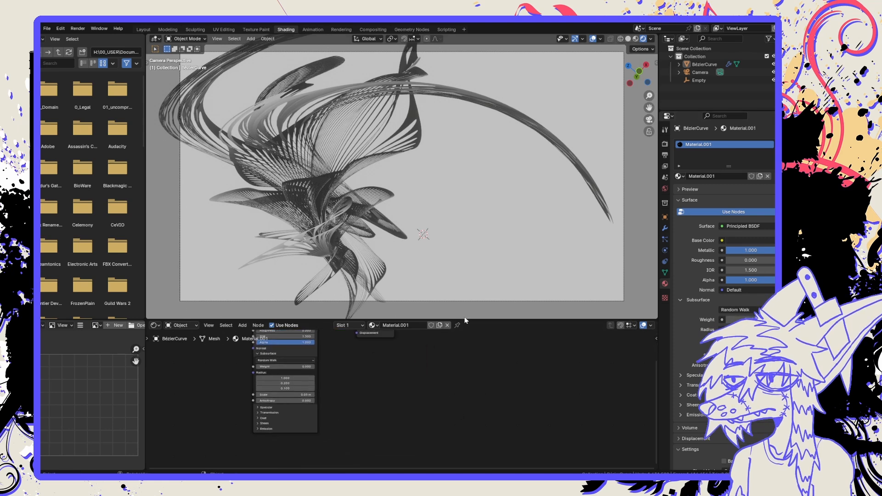
{"action": "left_click_drag", "start_coordinate": [465, 319], "coordinate": [466, 296]}
{"action": "middle_click_drag", "start_coordinate": [452, 356], "coordinate": [442, 382]}
Add a Gradient Texture node to the mesh's material.
{"action": "key", "text": "shift+a"}
{"action": "left_click", "coordinate": [442, 382]}
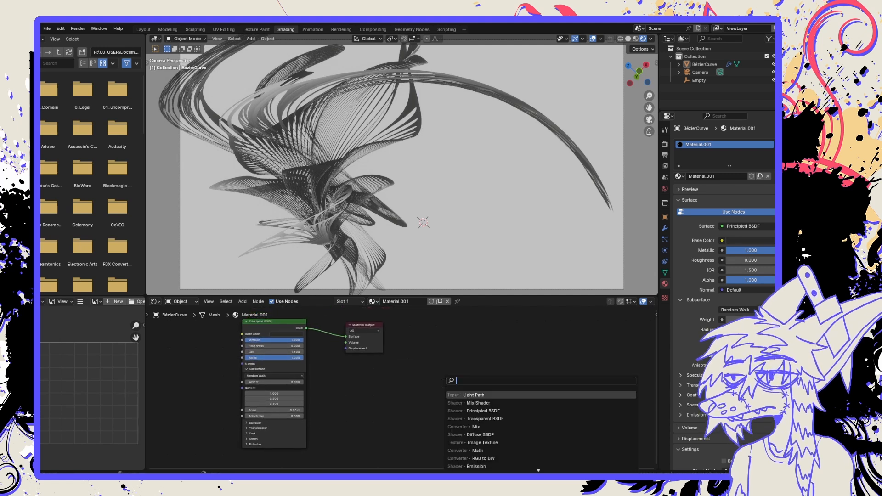
{"action": "type", "text": "grad"}
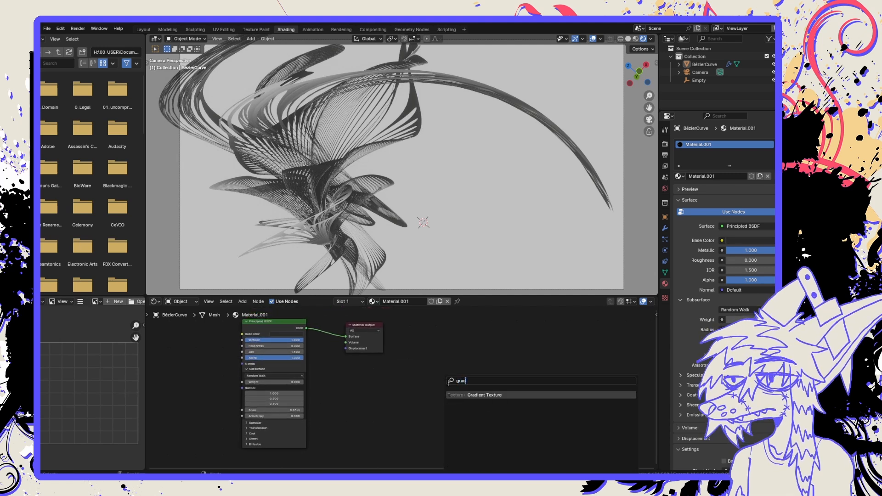
{"action": "left_click", "coordinate": [462, 397]}
{"action": "left_click", "coordinate": [340, 333]}
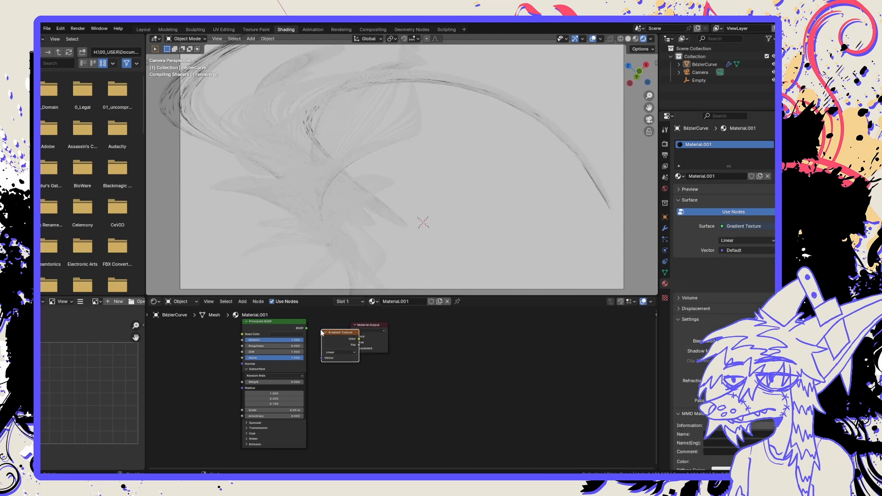
Reconnect the Principled BSDF to the Material Output's Surface and link the gradient's Color to Base Color.
{"action": "left_click_drag", "start_coordinate": [407, 336], "coordinate": [424, 339]}
{"action": "mouse_move", "coordinate": [342, 336]}
{"action": "left_mouse_down"}
{"action": "mouse_move", "coordinate": [357, 338]}
{"action": "mouse_move", "coordinate": [334, 349]}
{"action": "mouse_move", "coordinate": [354, 378]}
{"action": "mouse_move", "coordinate": [395, 368]}
{"action": "mouse_move", "coordinate": [367, 339]}
{"action": "mouse_move", "coordinate": [307, 328]}
{"action": "left_mouse_up"}
{"action": "left_click", "coordinate": [404, 340]}
{"action": "mouse_move", "coordinate": [354, 373]}
{"action": "left_mouse_down"}
{"action": "mouse_move", "coordinate": [184, 348]}
{"action": "mouse_move", "coordinate": [238, 338]}
{"action": "left_mouse_up"}
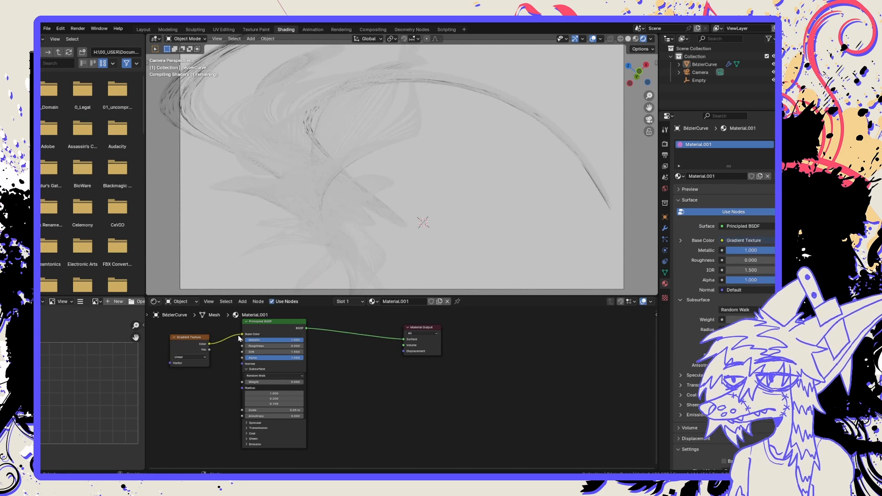
Try the Quadratic type on the Gradient Texture node.
{"action": "left_click", "coordinate": [190, 357]}
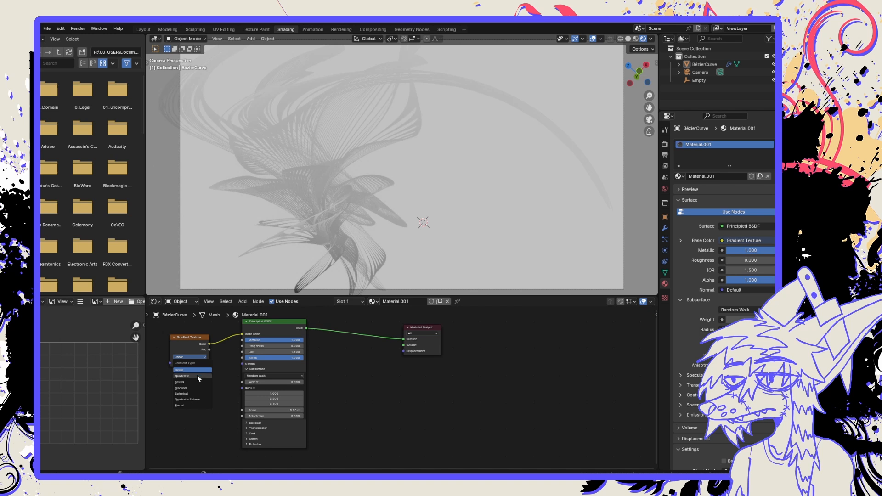
{"action": "key", "text": "Home"}
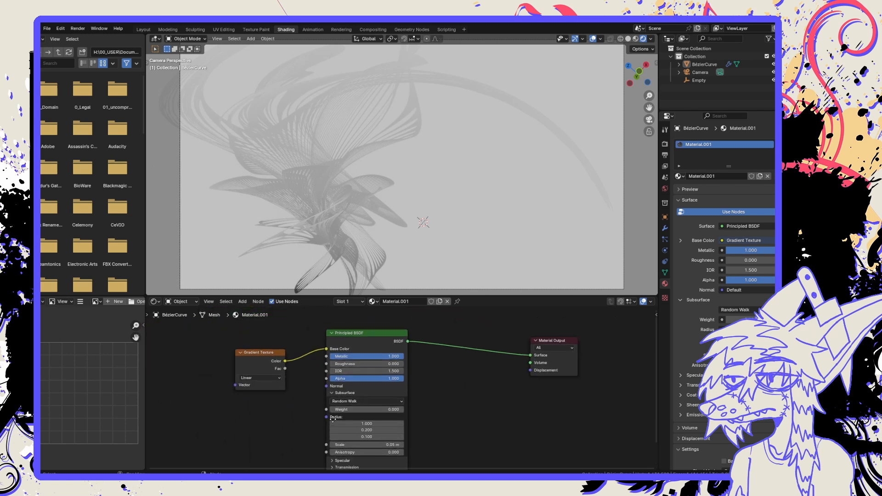
{"action": "left_click", "coordinate": [280, 385]}
{"action": "left_click", "coordinate": [286, 411]}
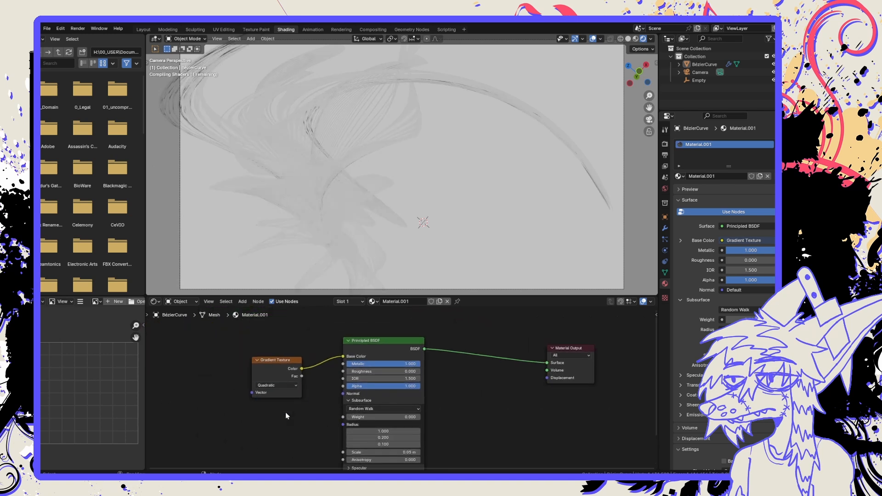
Move the Gradient Texture node slightly away from the Principled BSDF and set its type to Diagonal.
{"action": "left_click_drag", "start_coordinate": [274, 367], "coordinate": [264, 366]}
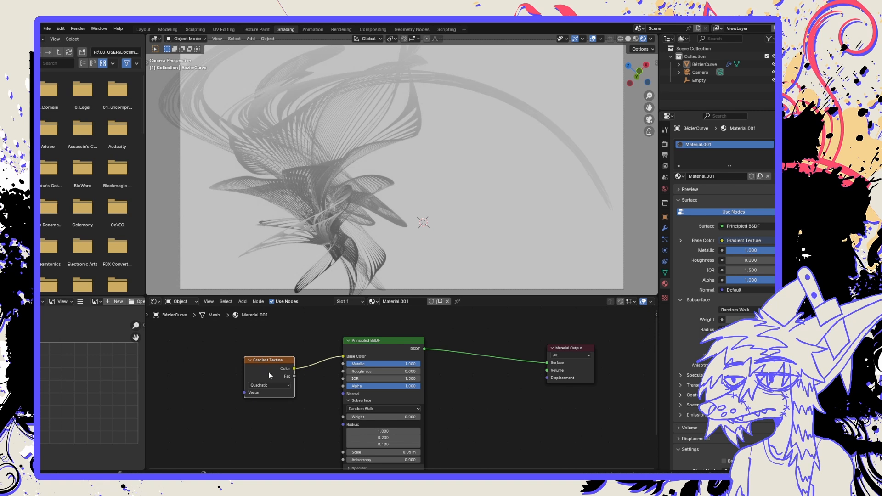
{"action": "left_click", "coordinate": [269, 385]}
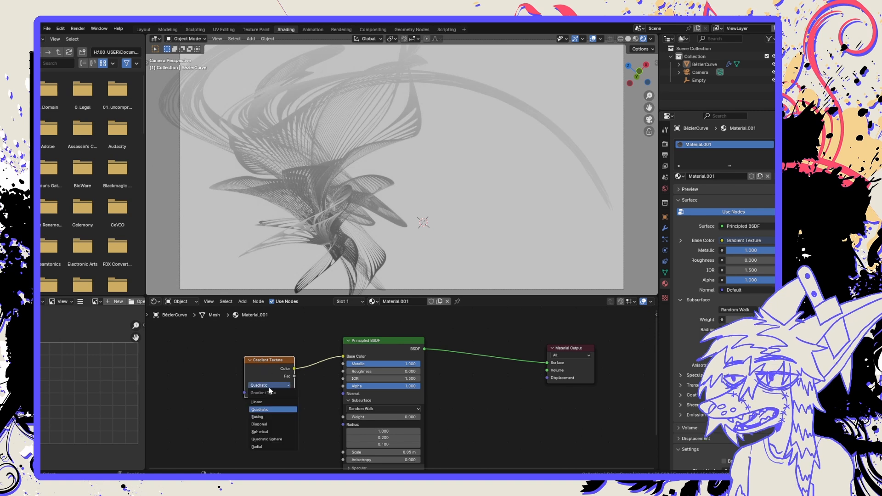
{"action": "left_click", "coordinate": [278, 423]}
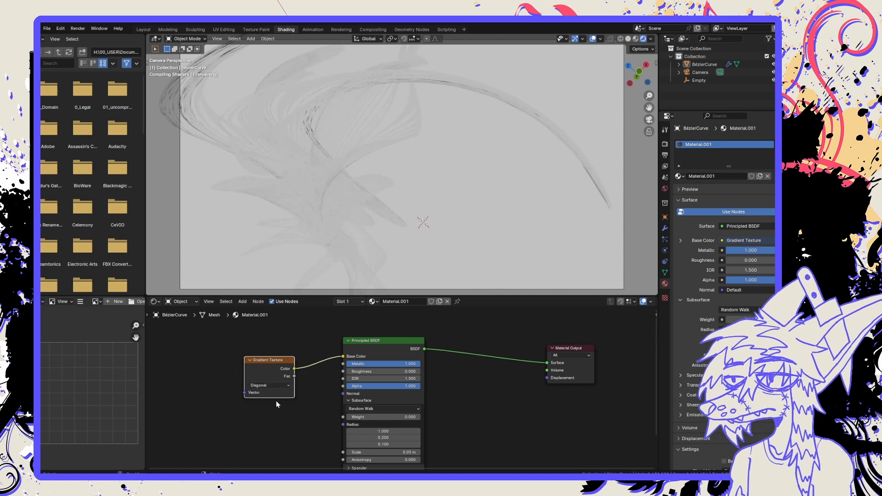
{"action": "left_click", "coordinate": [213, 381]}
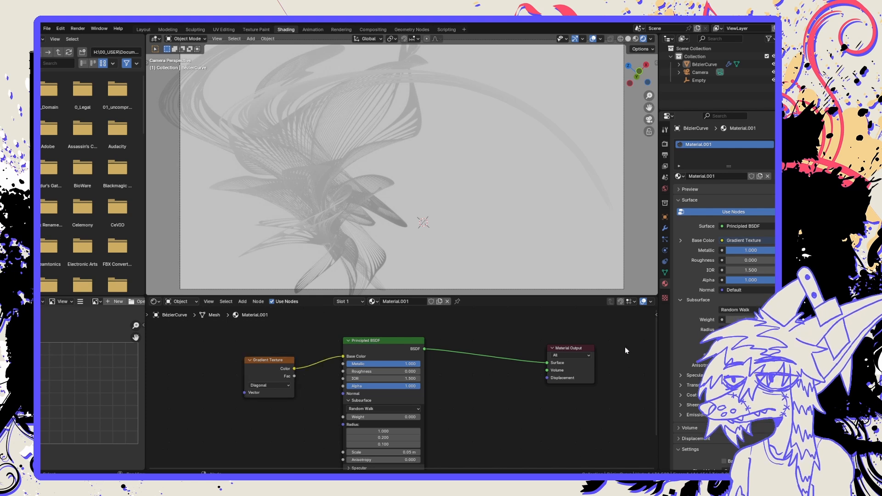
Expand the Base Color's gradient settings in the material properties.
{"action": "left_click", "coordinate": [680, 241]}
{"action": "left_click", "coordinate": [680, 241]}
{"action": "left_click", "coordinate": [679, 241]}
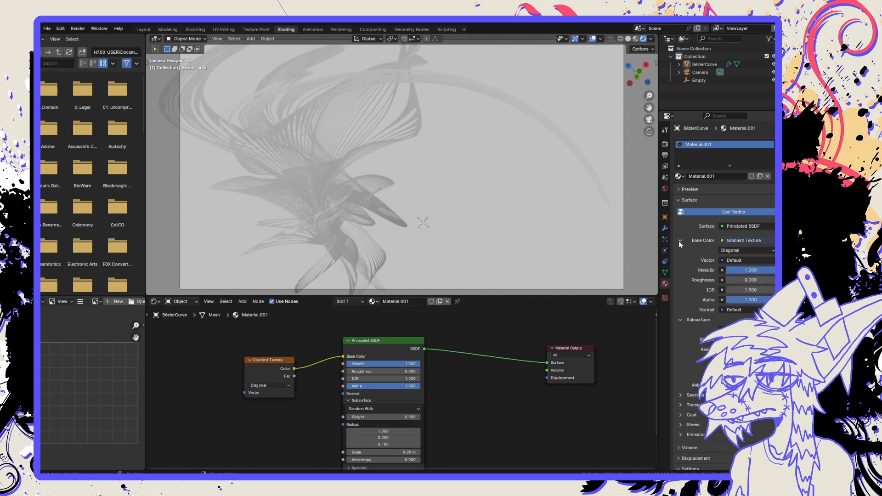
{"action": "left_click", "coordinate": [744, 240]}
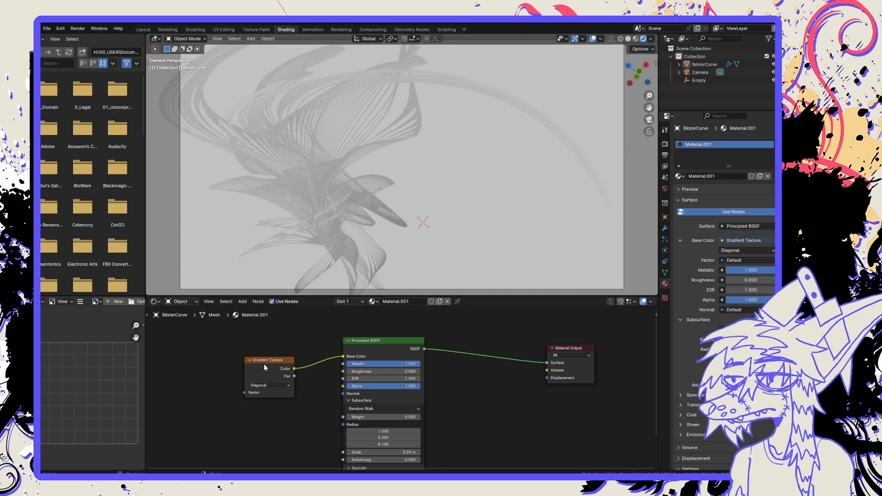
Move the Gradient Texture node farther from the Principled BSDF to make room for another node between them.
{"action": "left_click_drag", "start_coordinate": [262, 366], "coordinate": [197, 366]}
{"action": "left_click", "coordinate": [269, 411]}
{"action": "key", "text": "shift+a"}
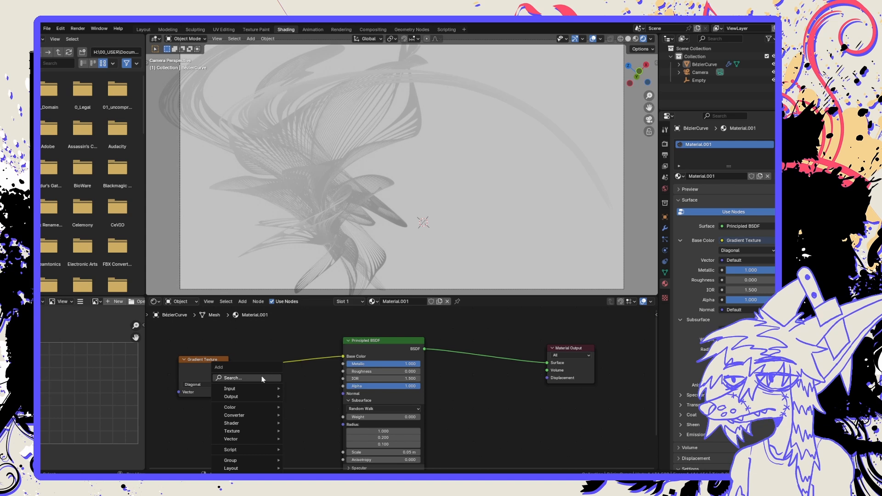
{"action": "type", "text": "mix"}
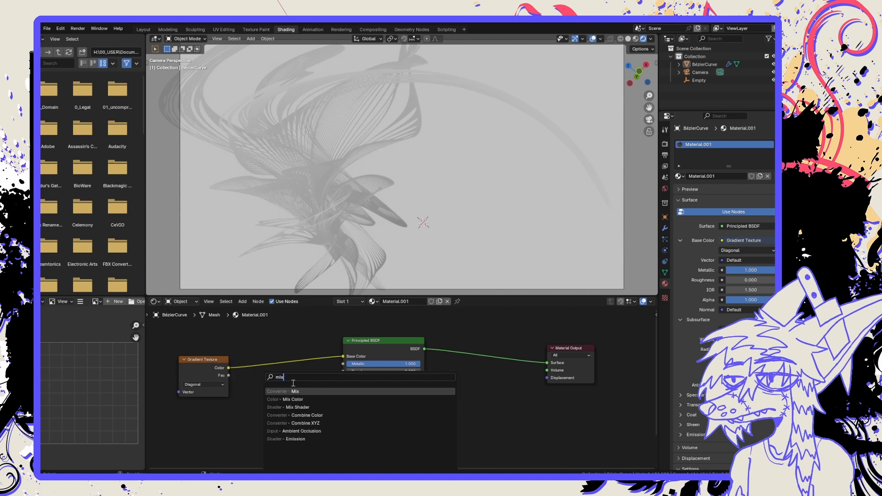
{"action": "key", "text": "Return"}
{"action": "left_click", "coordinate": [279, 404]}
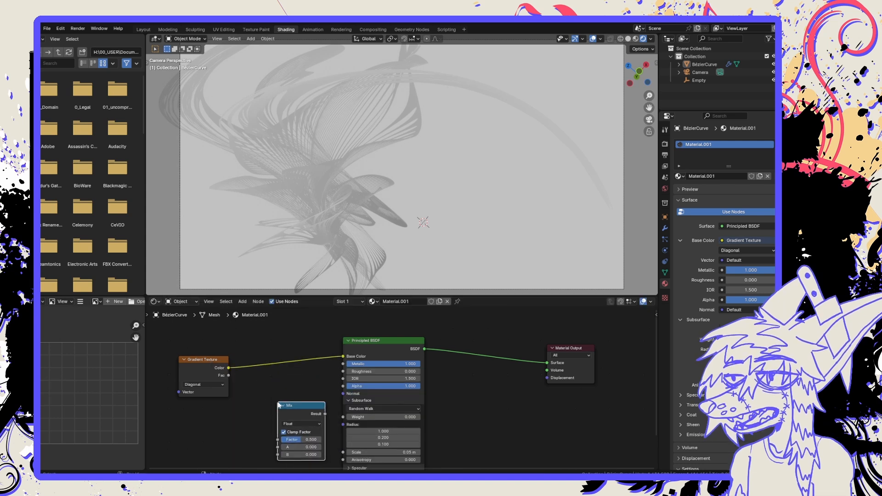
{"action": "key", "text": "x"}
Insert a Mix Color node on the link between the Gradient Texture's Color and the Principled BSDF's Base Color.
{"action": "key", "text": "shift+a"}
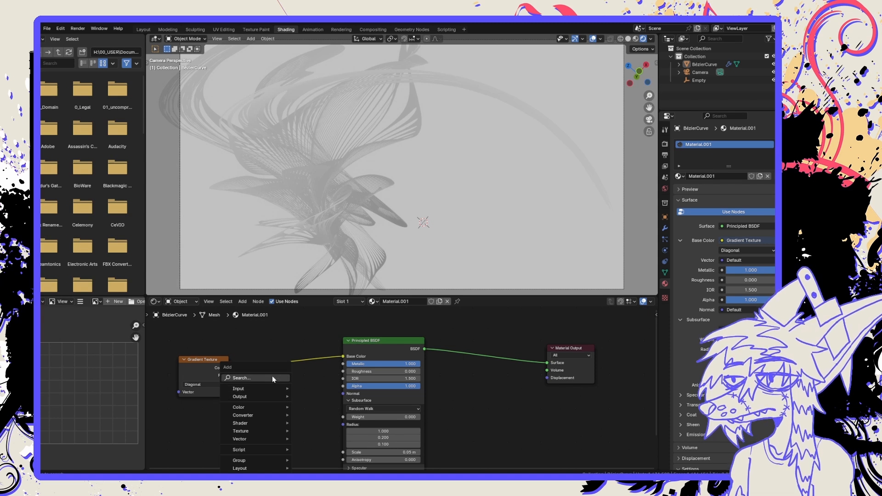
{"action": "left_click", "coordinate": [272, 378]}
{"action": "type", "text": "mix"}
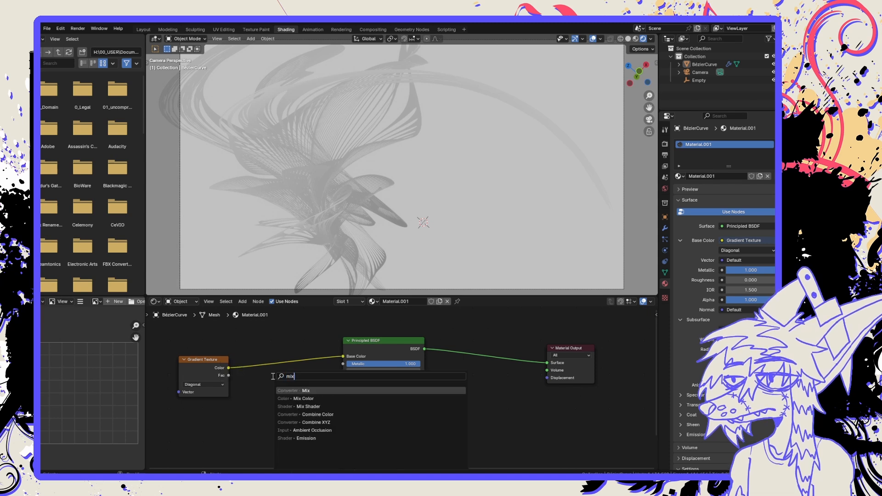
{"action": "left_click", "coordinate": [303, 398]}
{"action": "left_click", "coordinate": [289, 411]}
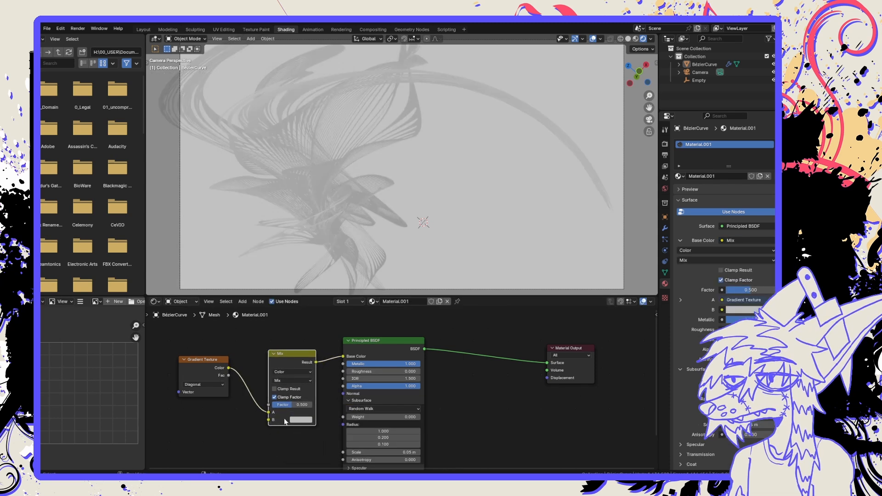
Try linking the gradient's Color to the Mix node's B input, detach it, and set B to black.
{"action": "left_click_drag", "start_coordinate": [229, 368], "coordinate": [243, 385]}
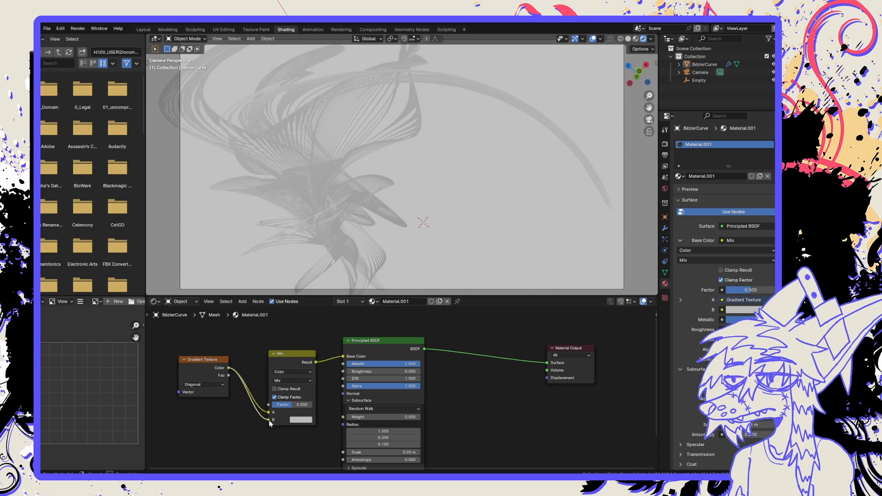
{"action": "left_click_drag", "start_coordinate": [269, 423], "coordinate": [262, 417]}
{"action": "left_click", "coordinate": [297, 420]}
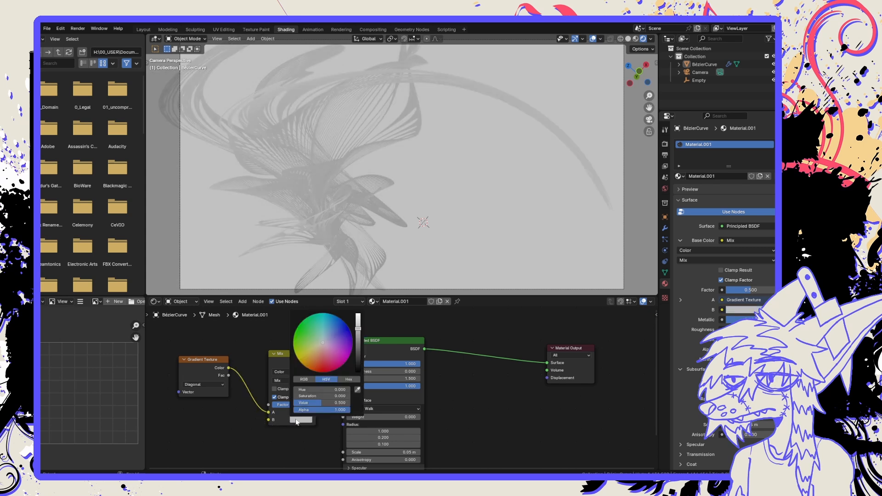
{"action": "left_click_drag", "start_coordinate": [357, 361], "coordinate": [358, 373]}
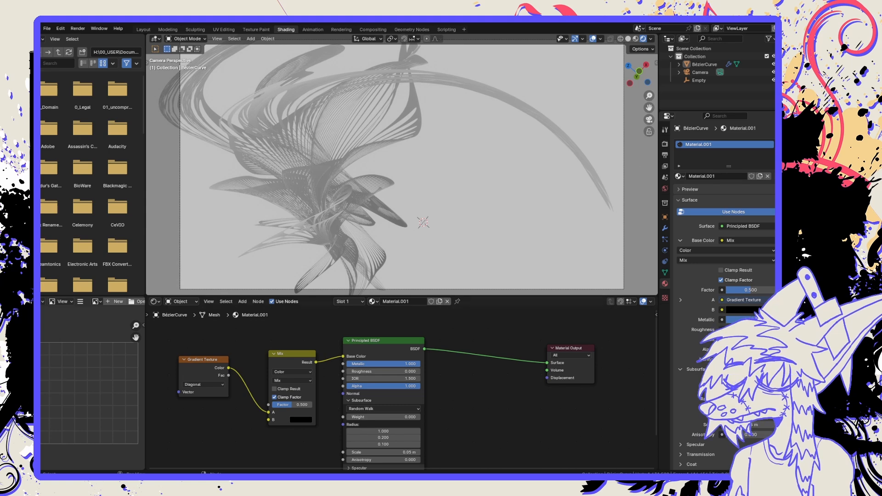
Relink the Gradient Texture's Color output to the Mix node's Factor input.
{"action": "left_click", "coordinate": [289, 362]}
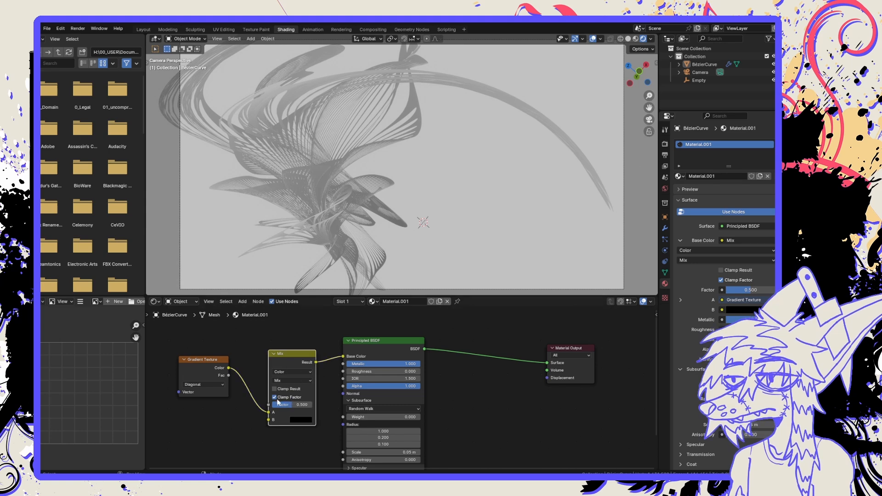
{"action": "left_click_drag", "start_coordinate": [227, 369], "coordinate": [269, 405]}
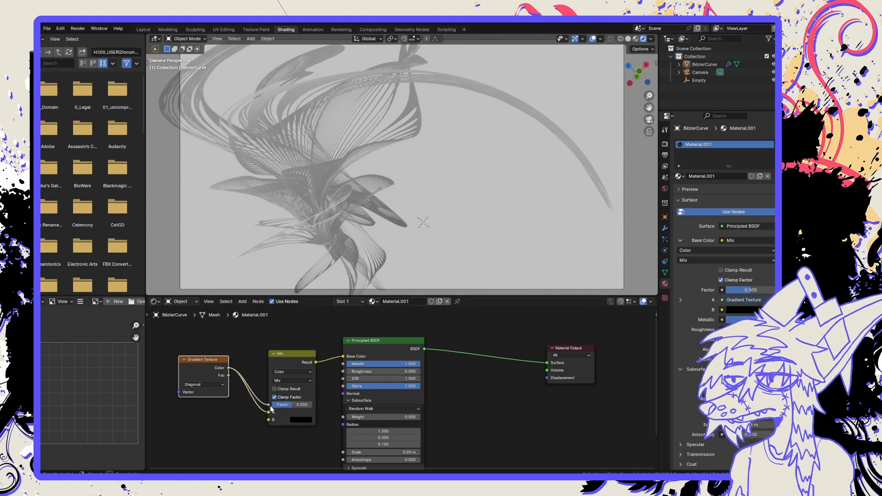
Try pink as the Mix node's A color and saturated blue as its B color.
{"action": "left_click", "coordinate": [301, 412]}
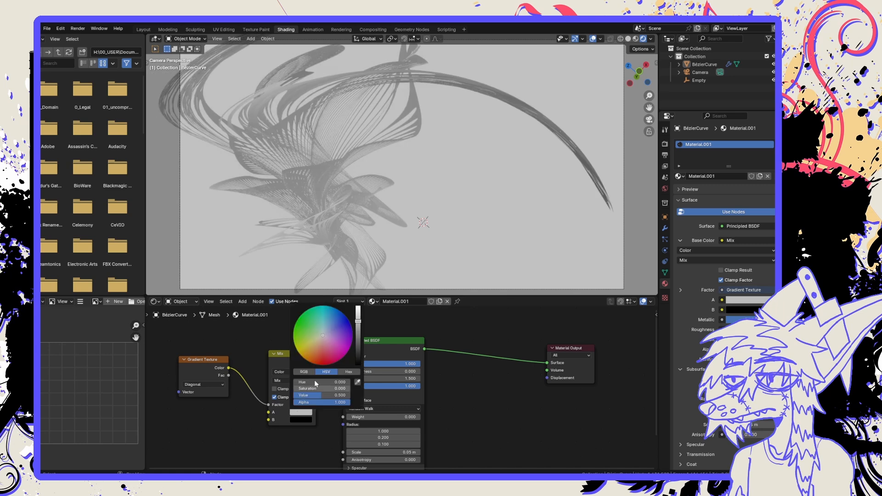
{"action": "left_click_drag", "start_coordinate": [328, 357], "coordinate": [335, 352]}
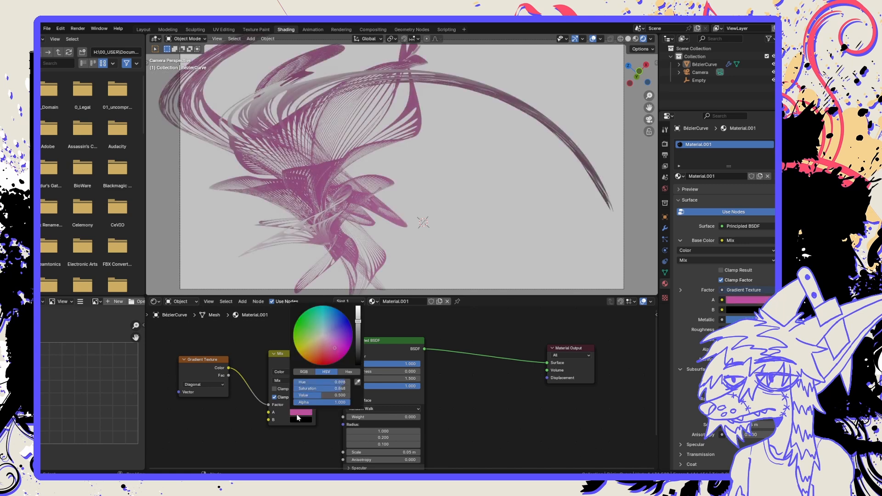
{"action": "left_click", "coordinate": [298, 420]}
{"action": "left_click", "coordinate": [336, 360]}
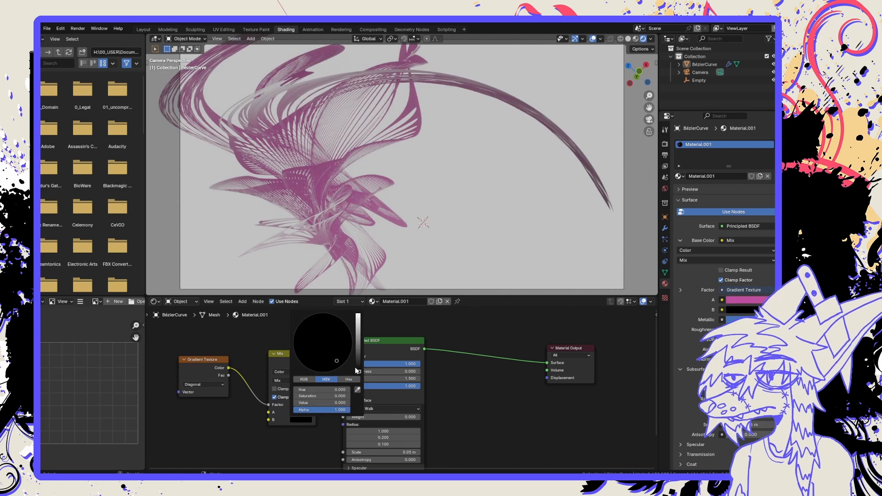
{"action": "left_click_drag", "start_coordinate": [357, 369], "coordinate": [357, 322]}
{"action": "left_click", "coordinate": [348, 326]}
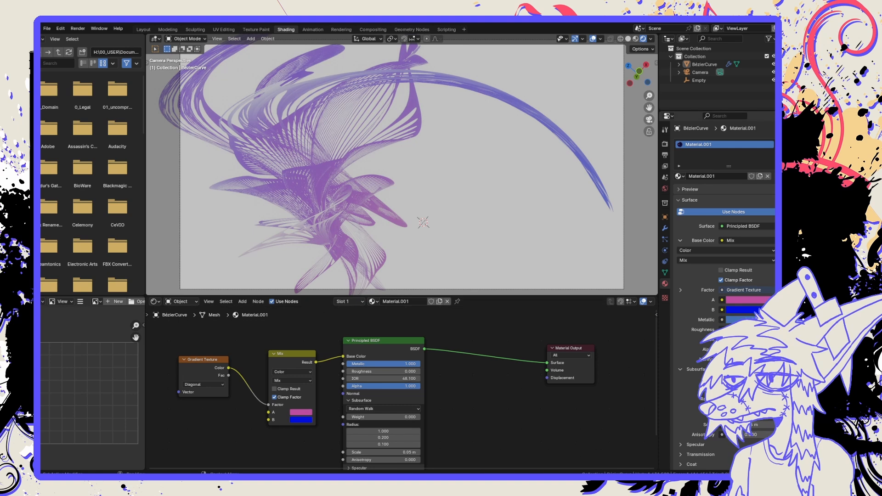
Lower the Principled BSDF's IOR to 1.000.
{"action": "left_click_drag", "start_coordinate": [414, 379], "coordinate": [383, 378]}
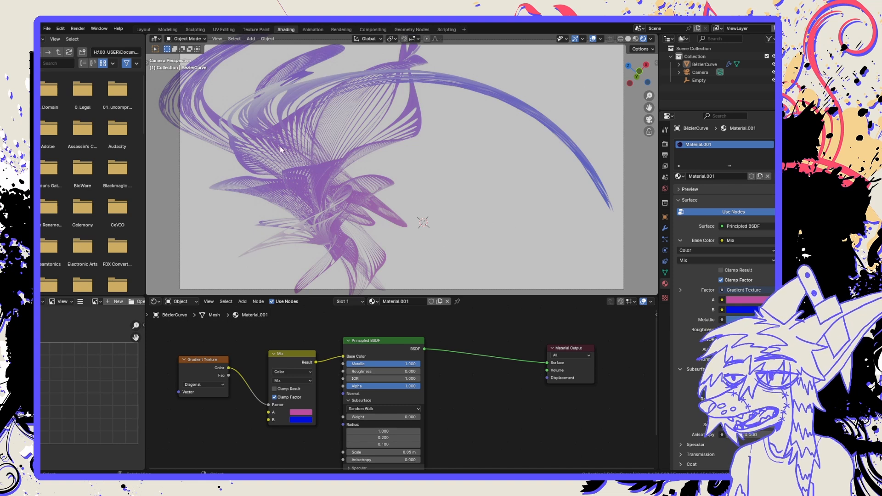
Set the Mix node's A color to dark red and its B color to black.
{"action": "left_click", "coordinate": [299, 412]}
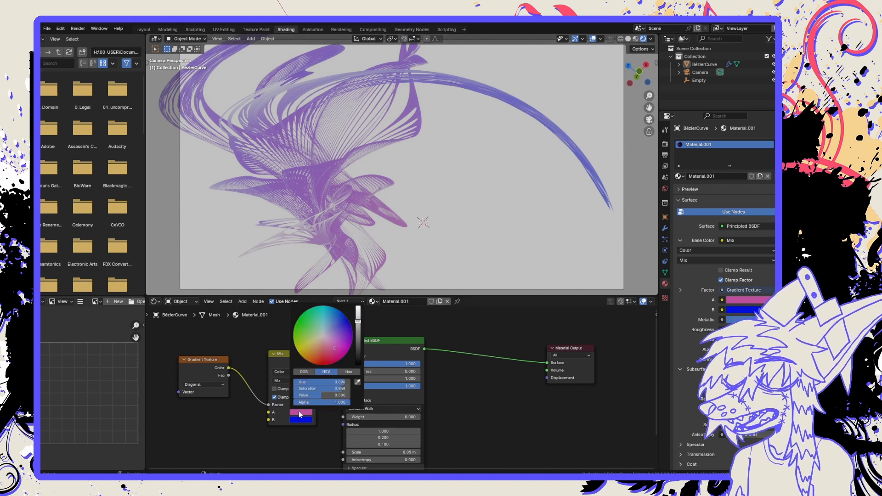
{"action": "mouse_move", "coordinate": [358, 352]}
{"action": "left_mouse_down"}
{"action": "mouse_move", "coordinate": [360, 368]}
{"action": "mouse_move", "coordinate": [361, 345]}
{"action": "mouse_move", "coordinate": [321, 332]}
{"action": "mouse_move", "coordinate": [342, 317]}
{"action": "mouse_move", "coordinate": [349, 322]}
{"action": "mouse_move", "coordinate": [324, 365]}
{"action": "left_mouse_up"}
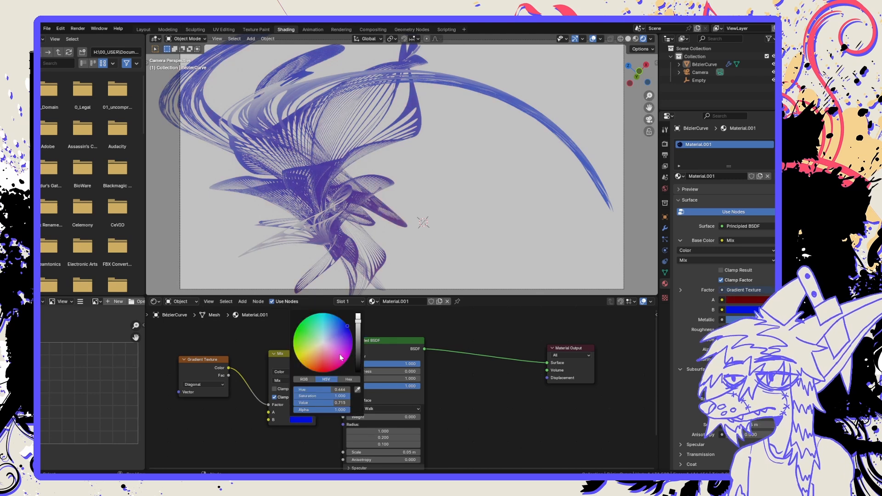
{"action": "left_click_drag", "start_coordinate": [359, 361], "coordinate": [359, 373]}
{"action": "left_click", "coordinate": [322, 345]}
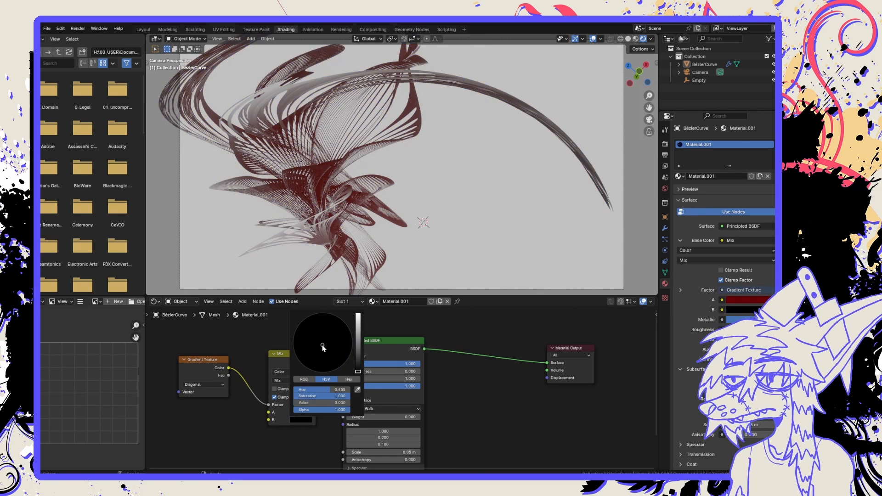
{"action": "left_click", "coordinate": [287, 390]}
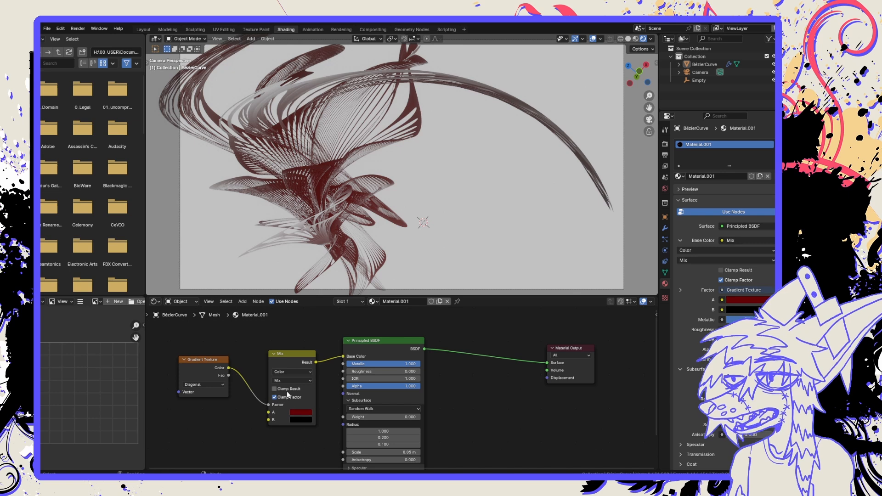
{"action": "left_click", "coordinate": [287, 390]}
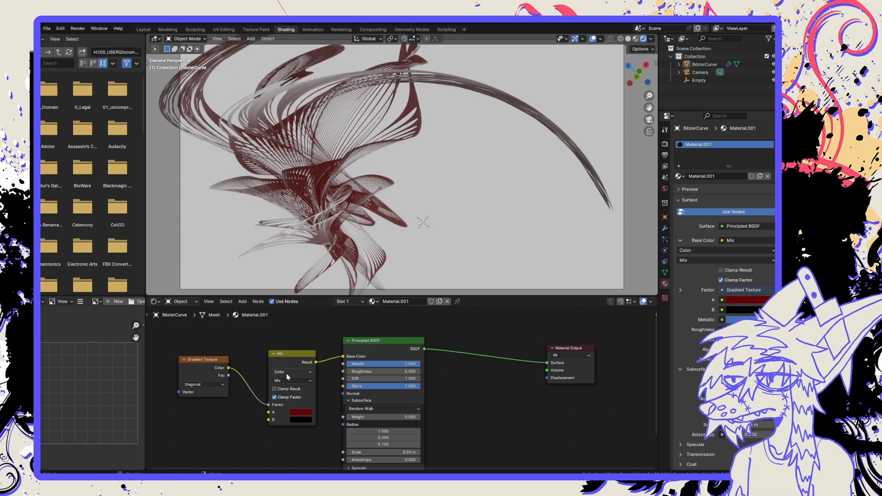
{"action": "left_click", "coordinate": [286, 372]}
Try the Linear and Quadratic types on the Gradient Texture node and settle on Radial.
{"action": "left_click", "coordinate": [214, 385]}
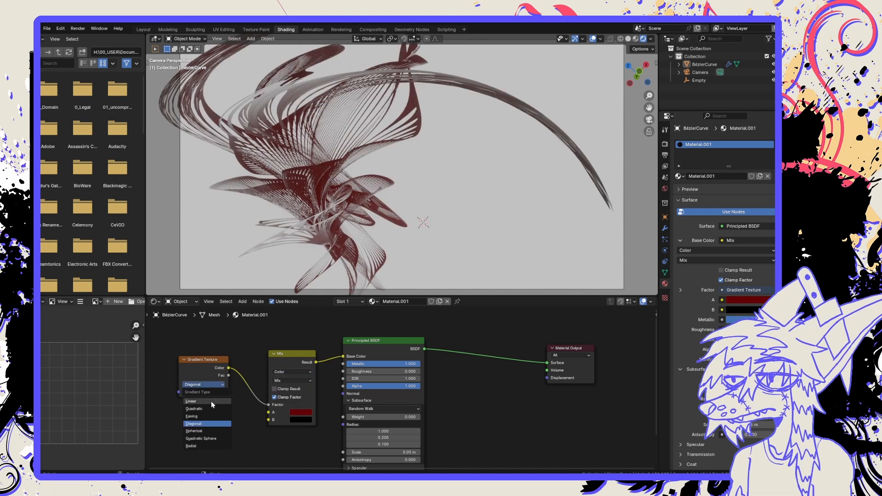
{"action": "left_click", "coordinate": [211, 401]}
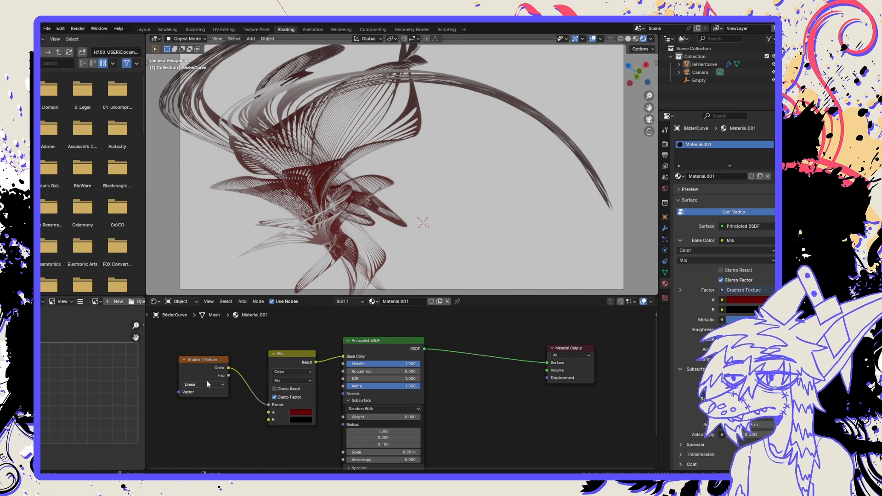
{"action": "left_click", "coordinate": [207, 384]}
{"action": "left_click", "coordinate": [209, 408]}
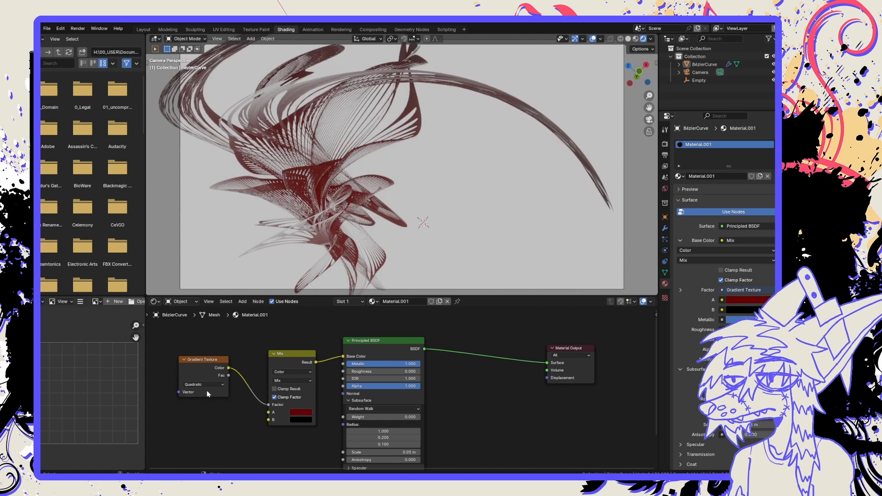
{"action": "left_click", "coordinate": [207, 385]}
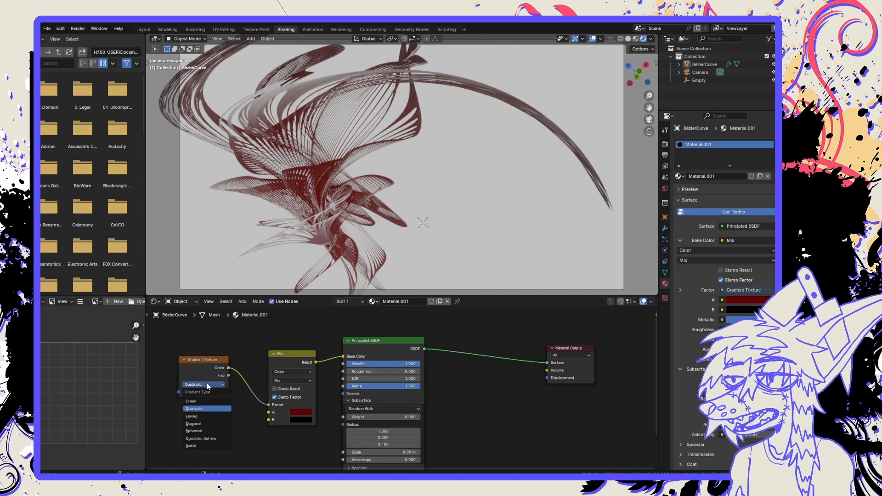
{"action": "left_click", "coordinate": [209, 446]}
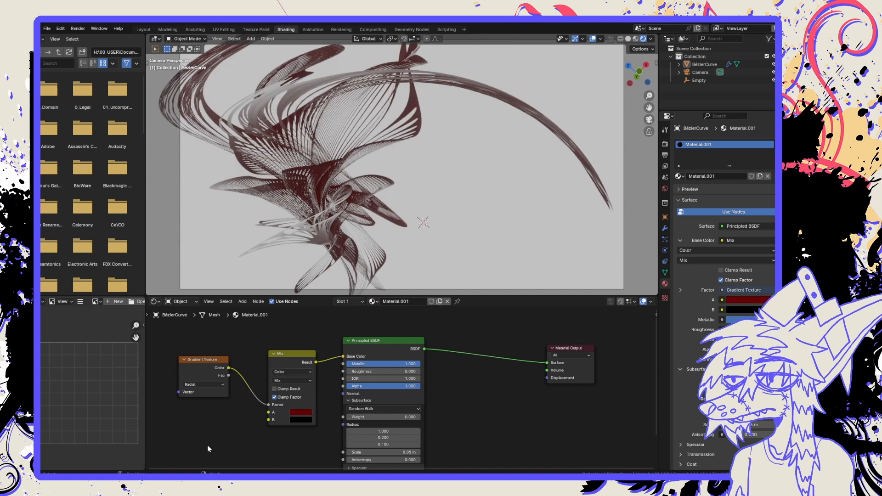
Try the Darken, Color Dodge and Soft Light blending modes on the Mix node.
{"action": "left_click", "coordinate": [291, 380]}
{"action": "left_click", "coordinate": [291, 390]}
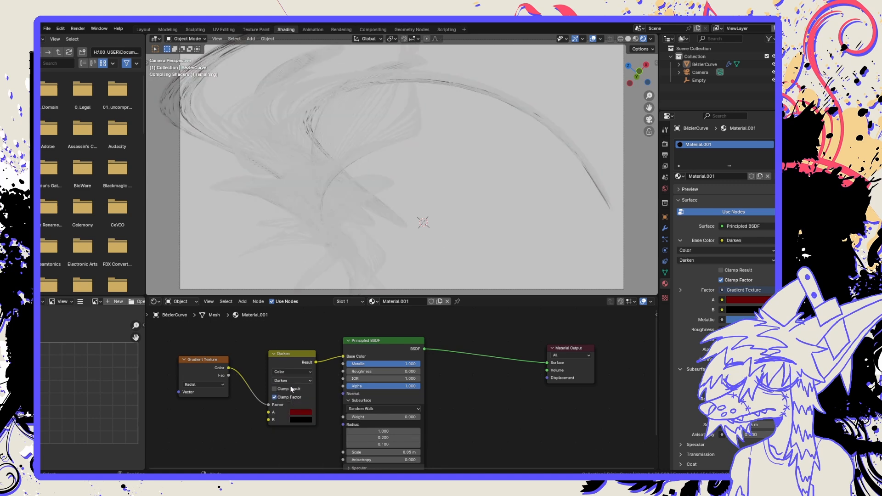
{"action": "left_click", "coordinate": [291, 380]}
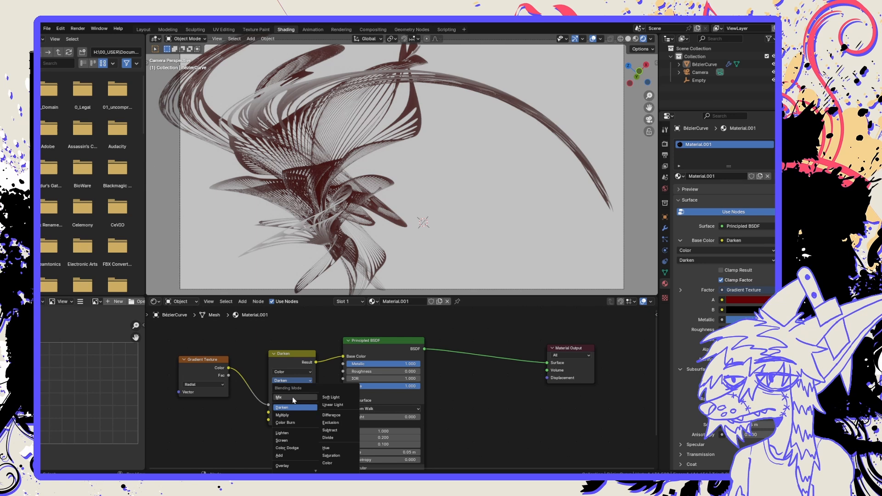
{"action": "left_click", "coordinate": [286, 448]}
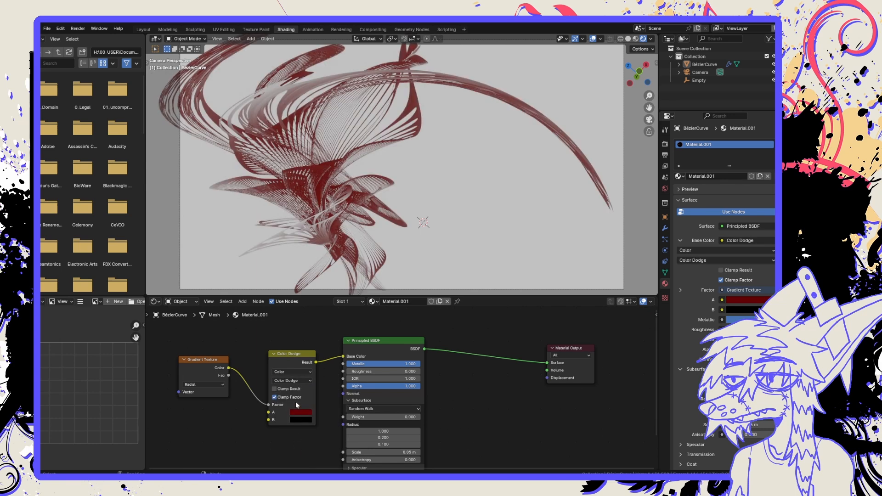
{"action": "left_click", "coordinate": [296, 381]}
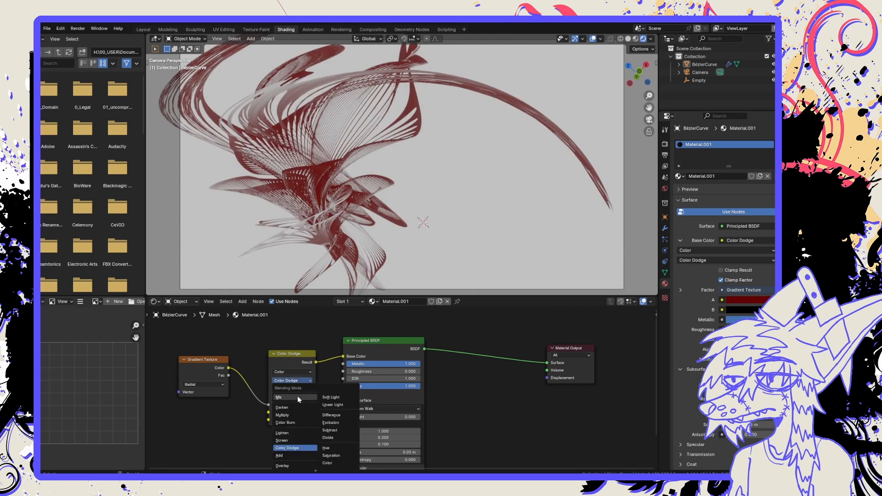
{"action": "left_click", "coordinate": [327, 397]}
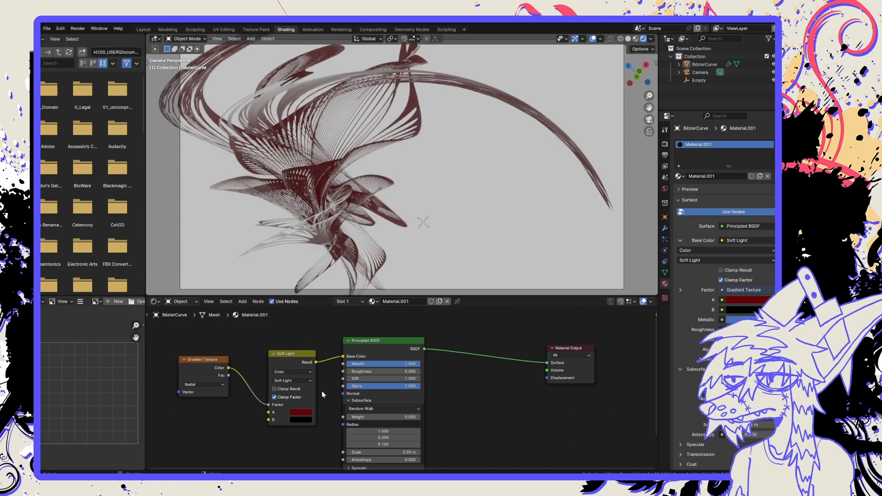
Try the Vector and Float data types on the Mix node and return it to Color.
{"action": "left_click", "coordinate": [298, 372]}
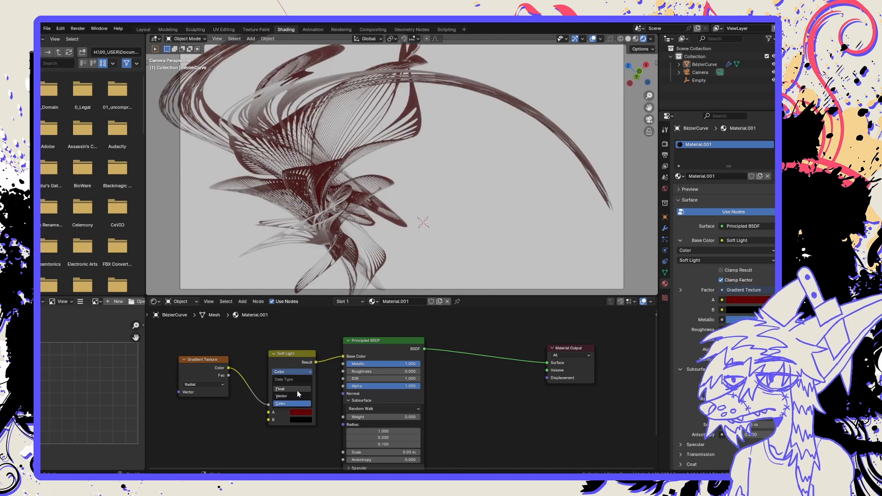
{"action": "left_click", "coordinate": [297, 394]}
{"action": "left_click", "coordinate": [295, 371]}
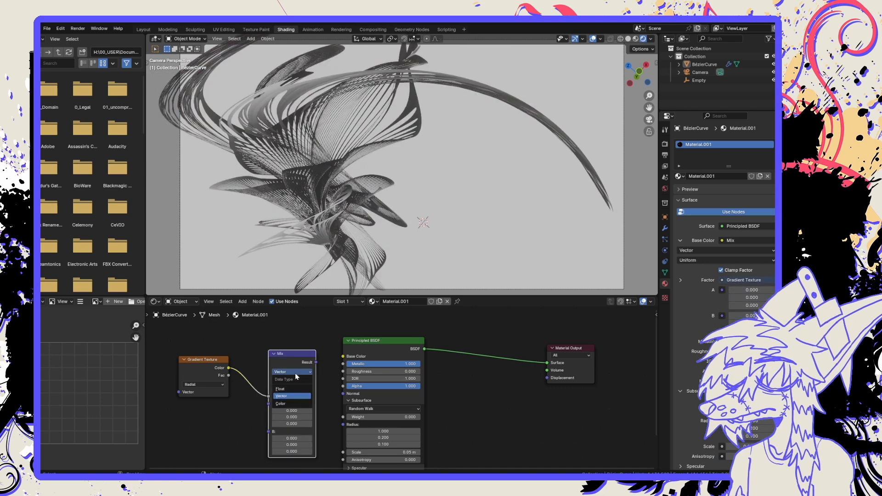
{"action": "left_click", "coordinate": [294, 388]}
{"action": "left_click", "coordinate": [293, 373]}
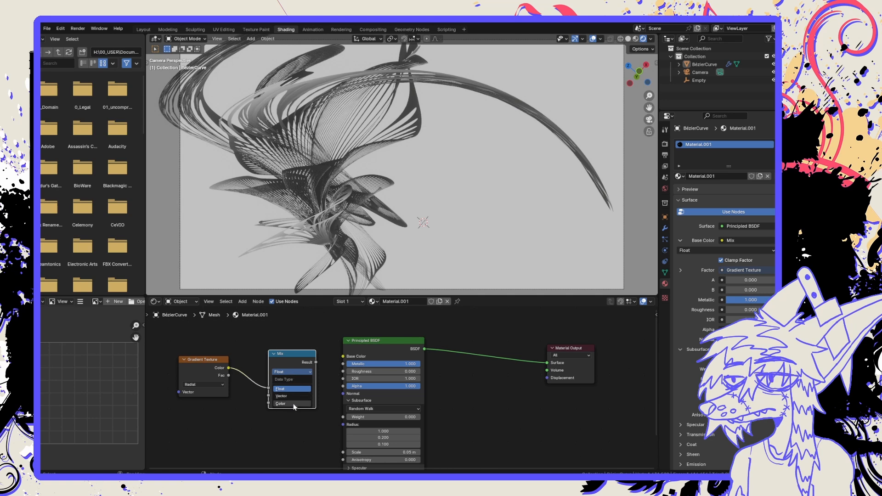
{"action": "left_click", "coordinate": [294, 404]}
Set the Mix node's blending mode to Color.
{"action": "left_click", "coordinate": [293, 381]}
{"action": "left_click", "coordinate": [332, 463]}
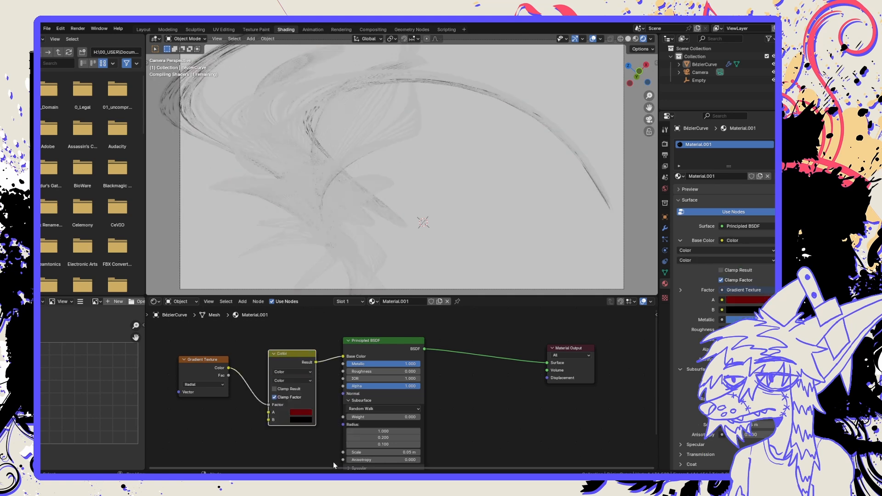
Set the Mix node's blending mode to Mix, and the Principled BSDF's roughness to 0.091 and IOR to 127.5.
{"action": "left_click", "coordinate": [293, 381]}
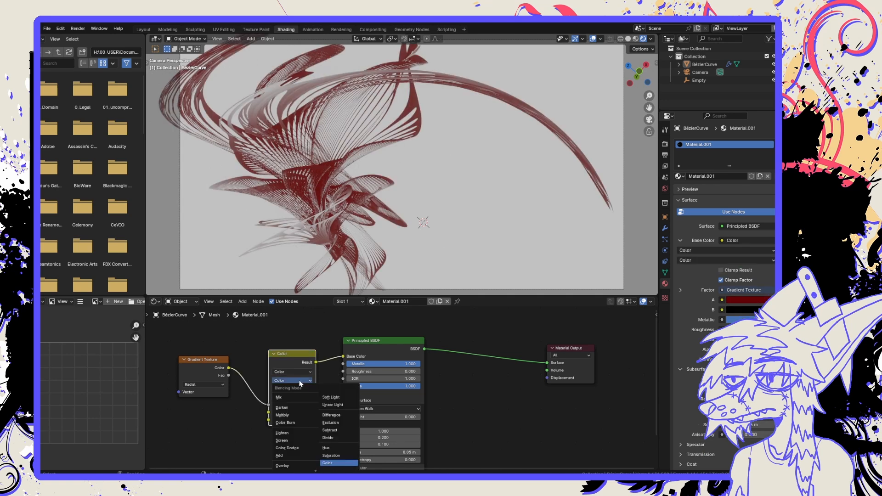
{"action": "left_click", "coordinate": [301, 406]}
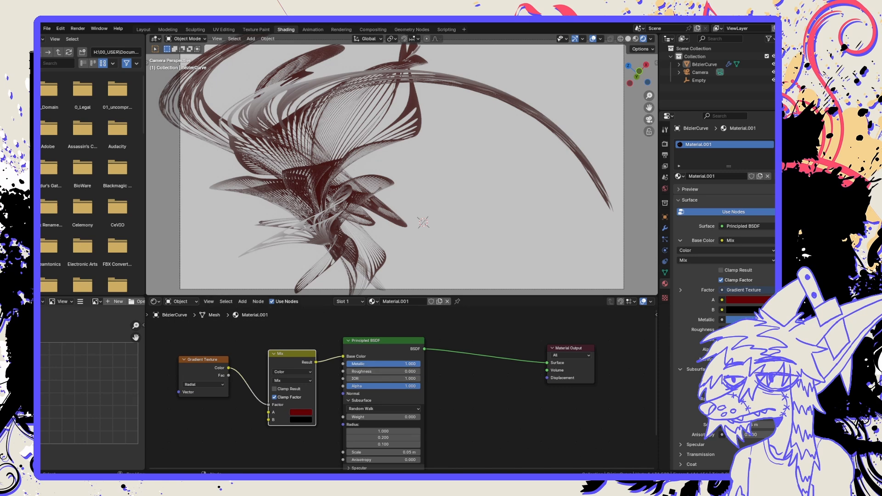
{"action": "left_click_drag", "start_coordinate": [399, 364], "coordinate": [388, 390]}
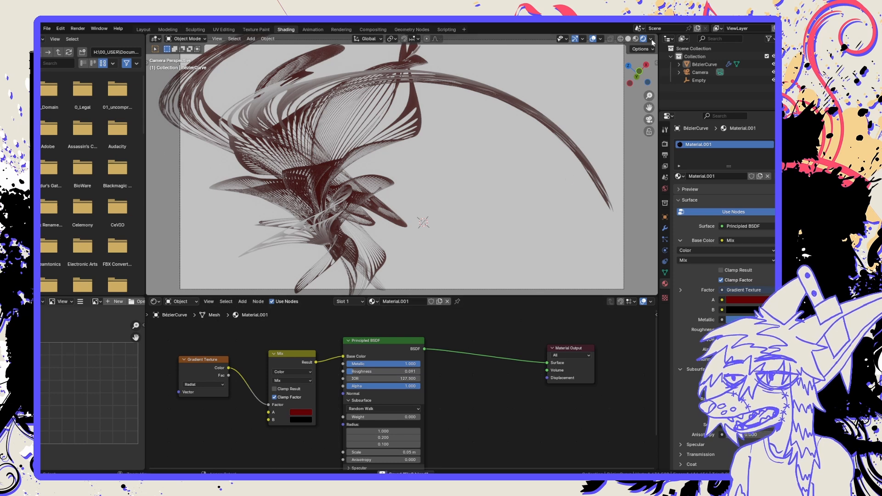
Switch the viewport to Material Preview shading and try the dark studio environment as its lighting.
{"action": "left_click", "coordinate": [637, 40]}
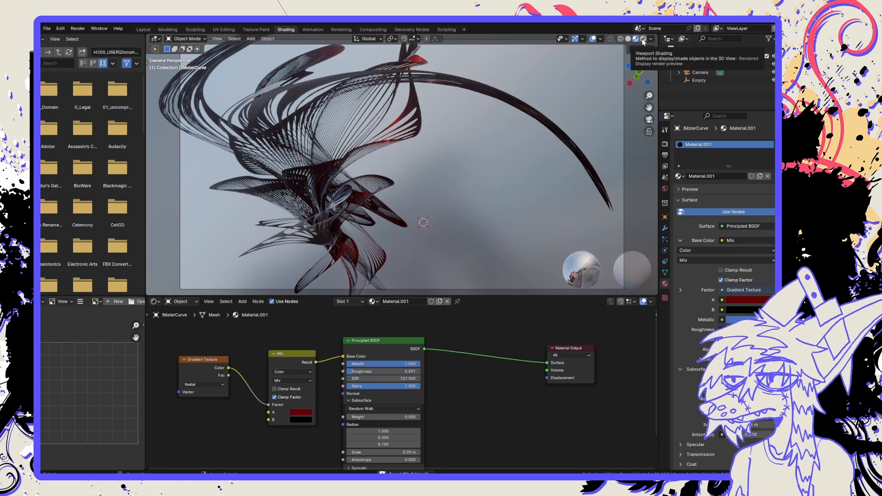
{"action": "left_click", "coordinate": [651, 39]}
{"action": "left_click", "coordinate": [646, 103]}
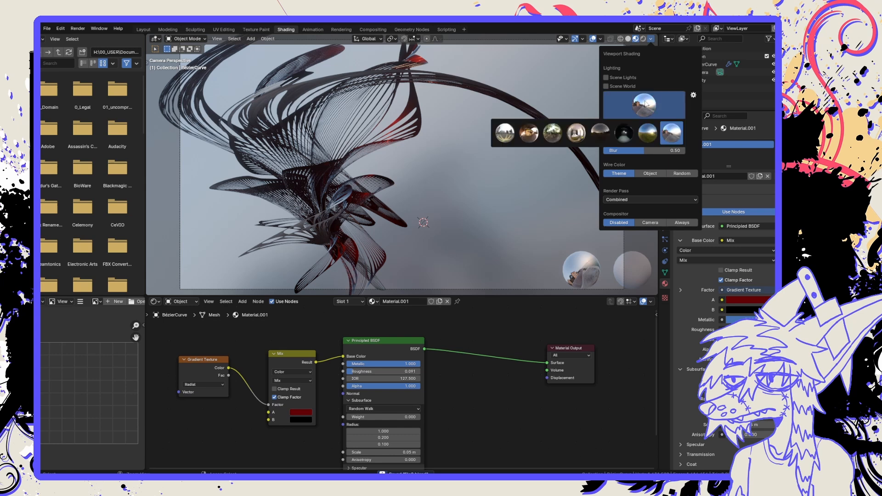
{"action": "left_click", "coordinate": [621, 137]}
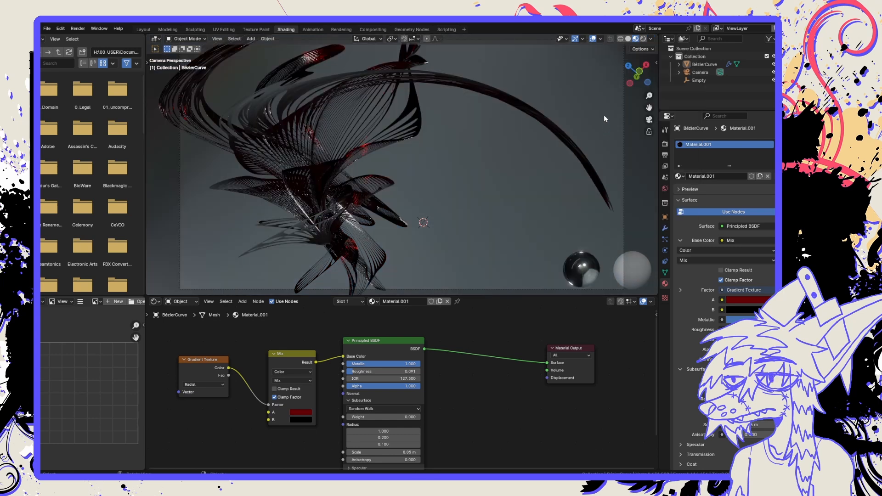
Preview the shape under the warm courtyard, forest, interior and cloudy-sky environment lightings.
{"action": "left_click", "coordinate": [653, 39]}
{"action": "left_click", "coordinate": [632, 99]}
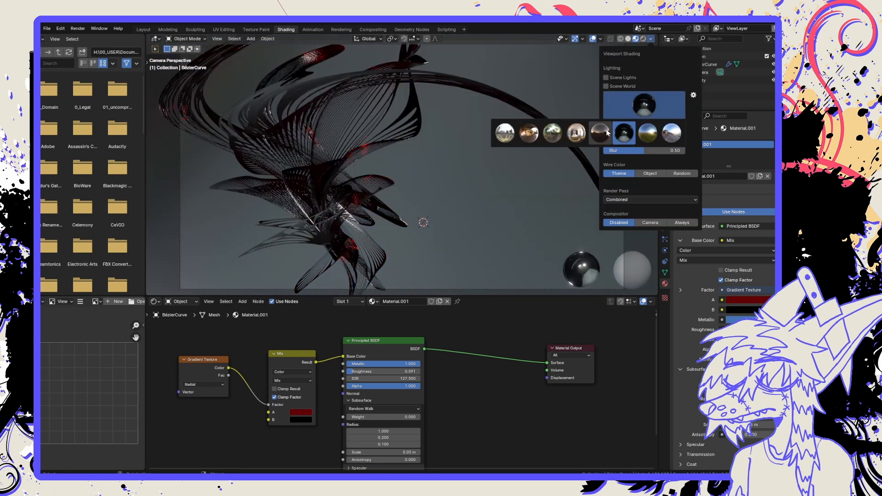
{"action": "left_click", "coordinate": [539, 133]}
{"action": "left_click", "coordinate": [644, 105]}
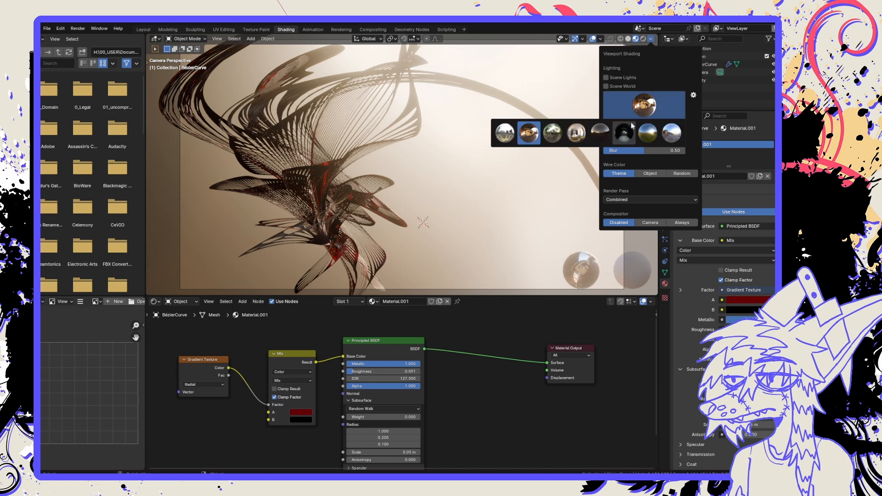
{"action": "left_click", "coordinate": [559, 136]}
{"action": "left_click", "coordinate": [643, 111]}
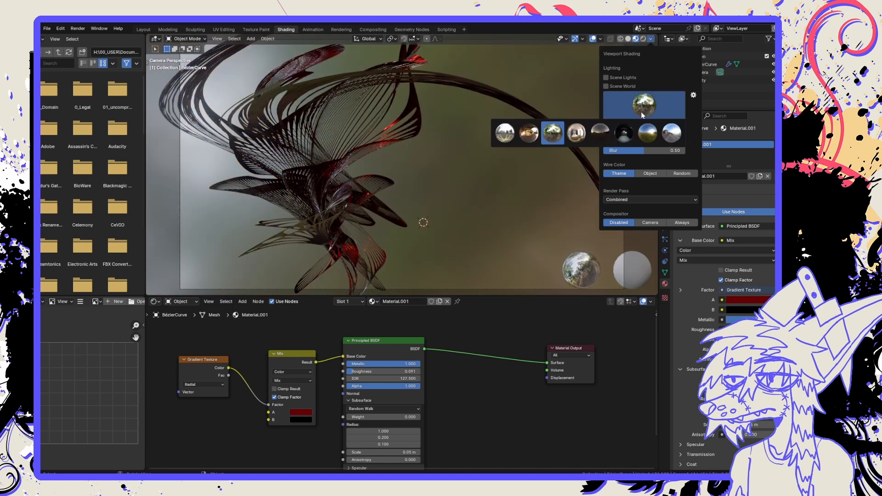
{"action": "left_click", "coordinate": [578, 134]}
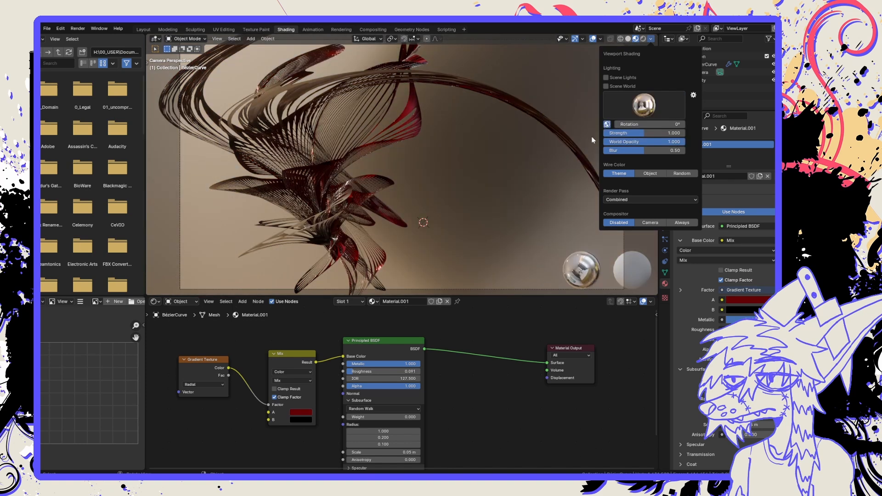
{"action": "left_click", "coordinate": [632, 116]}
{"action": "left_click", "coordinate": [671, 133]}
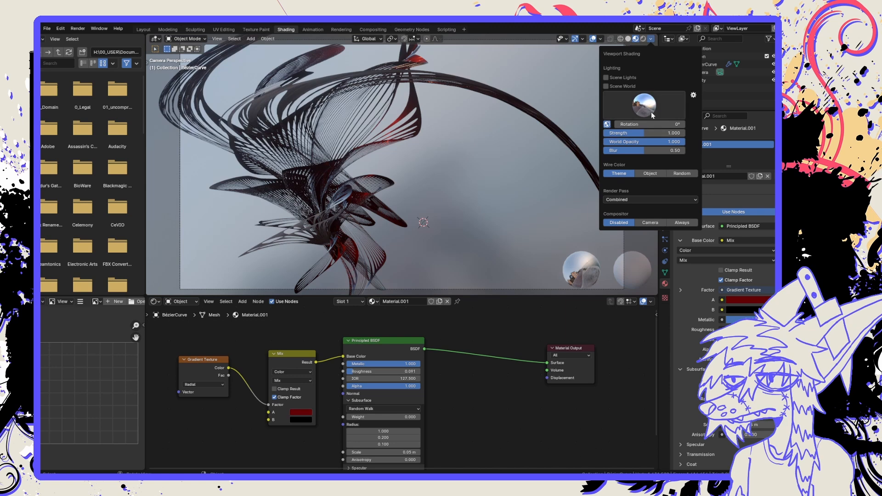
Compare the blue-sky field, dark studio, low-sun and bright city environments as the preview lighting.
{"action": "left_click", "coordinate": [653, 114]}
{"action": "left_click", "coordinate": [648, 133]}
{"action": "left_click", "coordinate": [645, 110]}
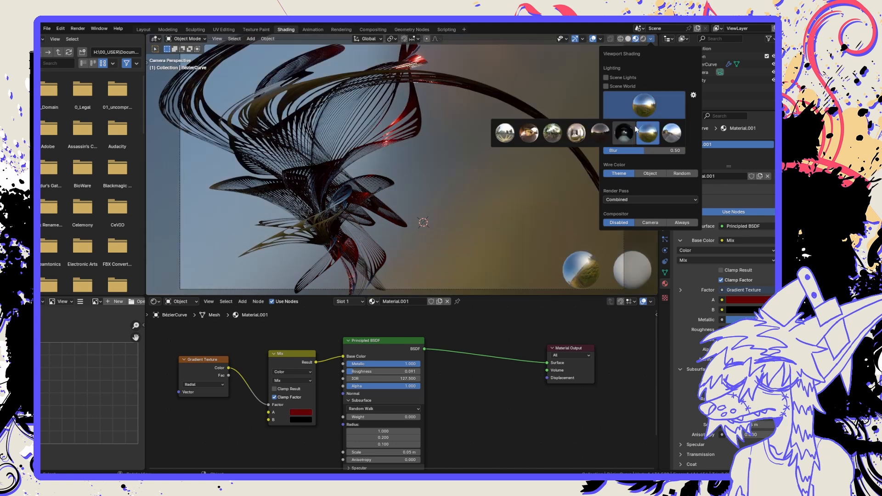
{"action": "left_click", "coordinate": [625, 133]}
{"action": "left_click", "coordinate": [641, 108]}
{"action": "left_click", "coordinate": [601, 133]}
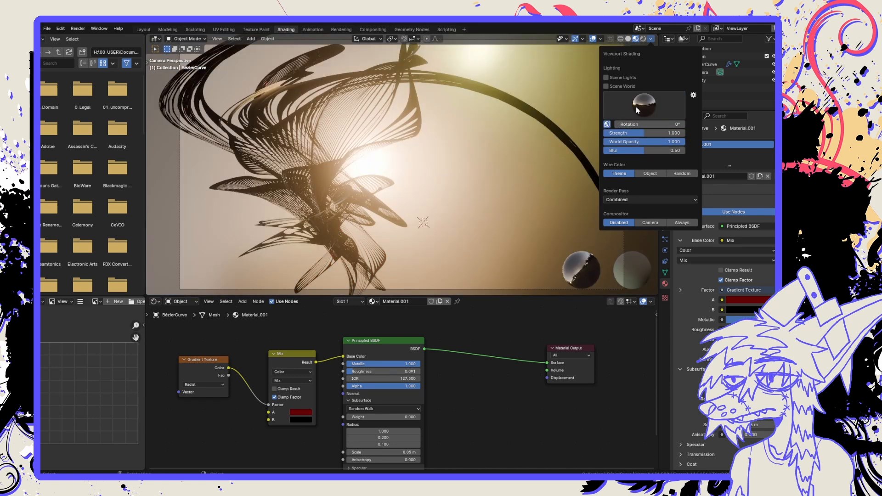
{"action": "left_click", "coordinate": [638, 110]}
{"action": "left_click", "coordinate": [504, 133]}
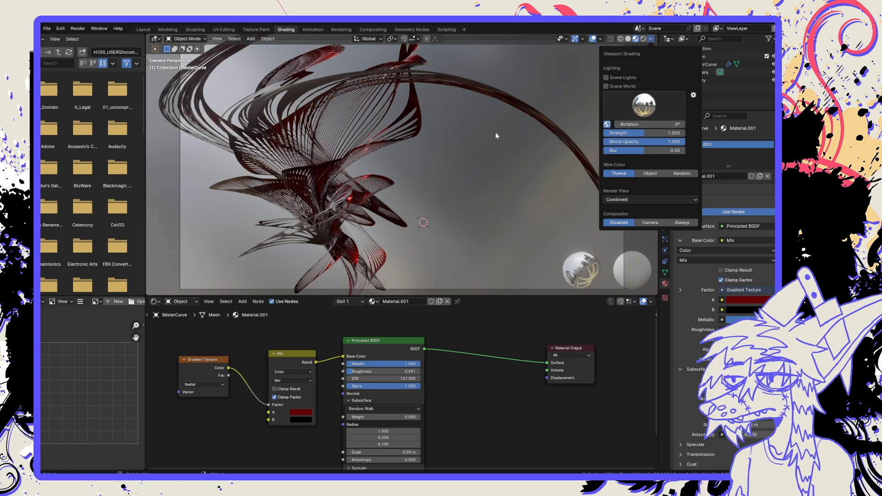
Compare the preview with and without Scene World lighting and leave Scene World enabled, with the shape deselected.
{"action": "left_click", "coordinate": [607, 87]}
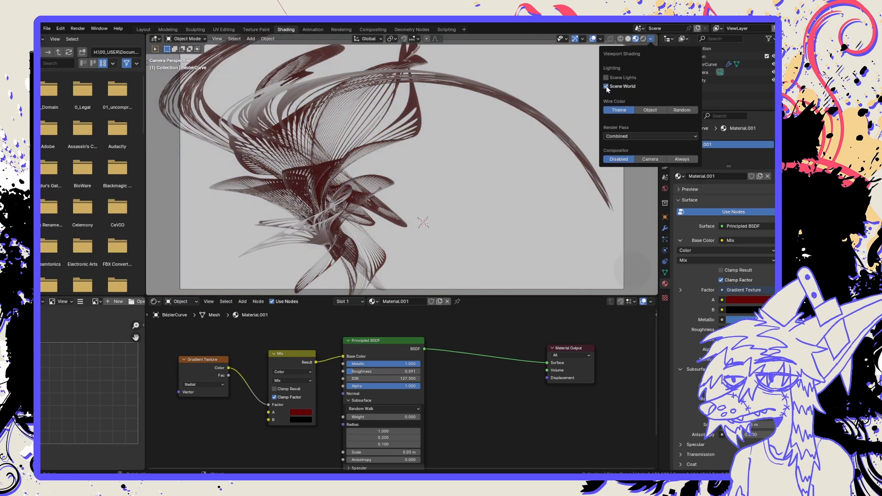
{"action": "left_click", "coordinate": [607, 86]}
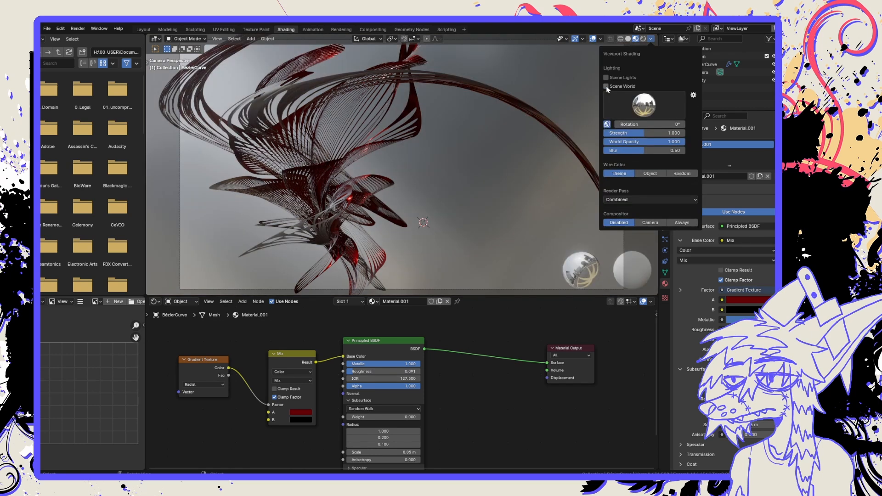
{"action": "left_click", "coordinate": [607, 86]}
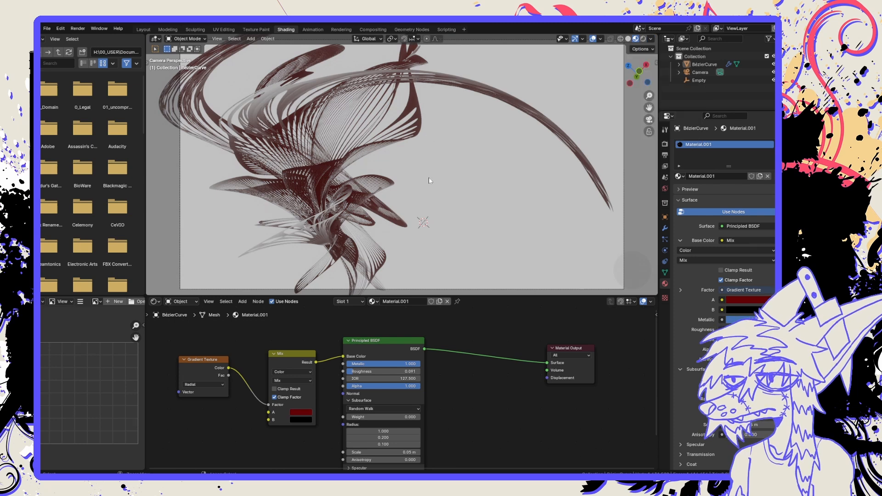
{"action": "left_click", "coordinate": [339, 177]}
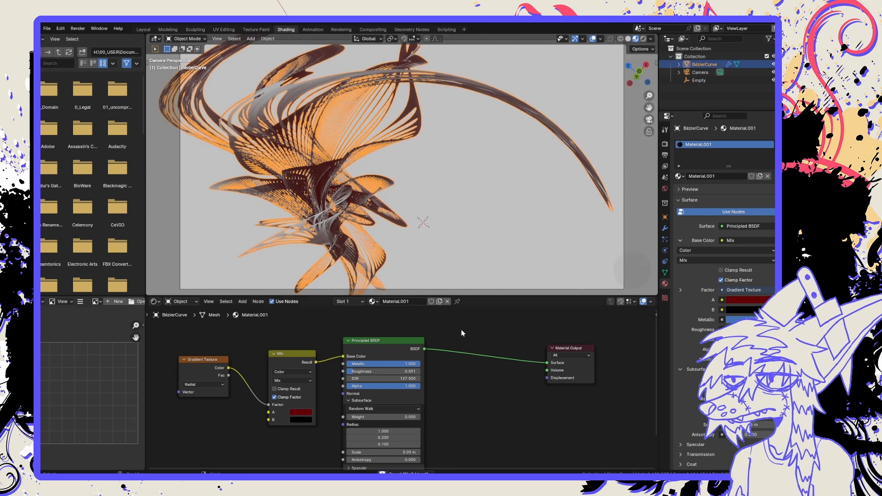
{"action": "left_click", "coordinate": [461, 263]}
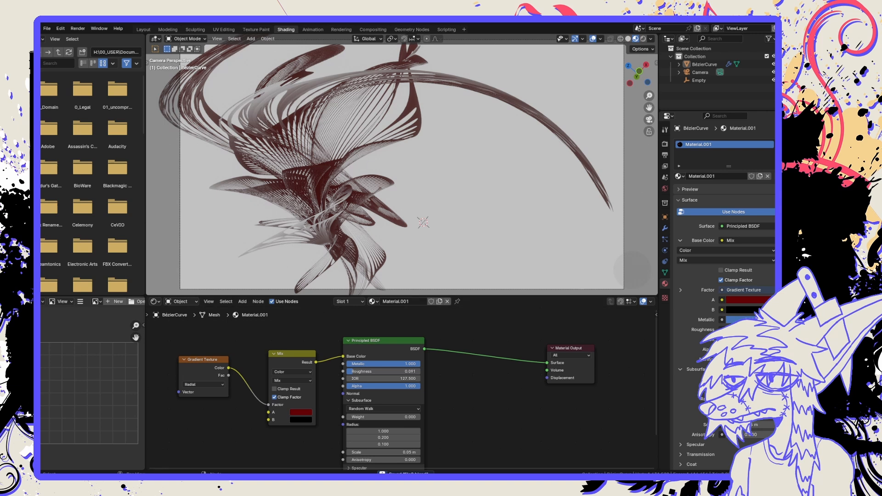
Inspect the Transmission and Sheen settings of the Principled BSDF node.
{"action": "scroll", "coordinate": [404, 435], "scroll_direction": "down", "scroll_amount": 3, "text": "shift"}
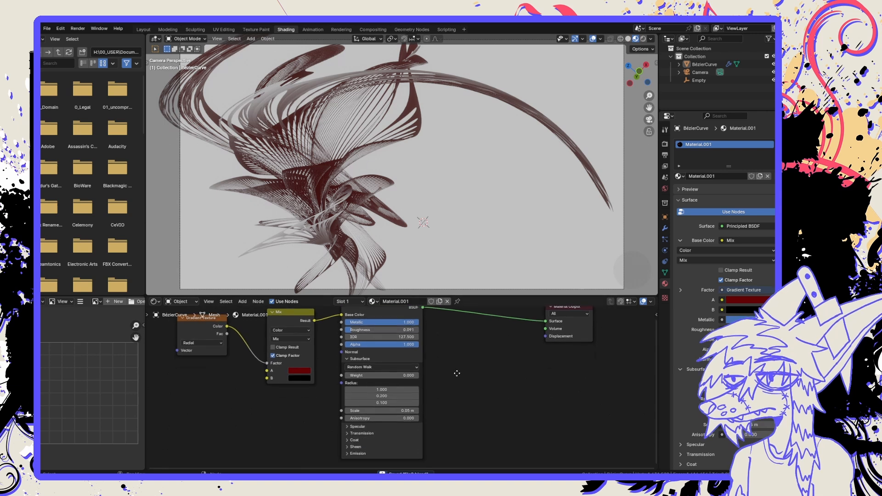
{"action": "left_click", "coordinate": [360, 434]}
{"action": "key", "text": "Home"}
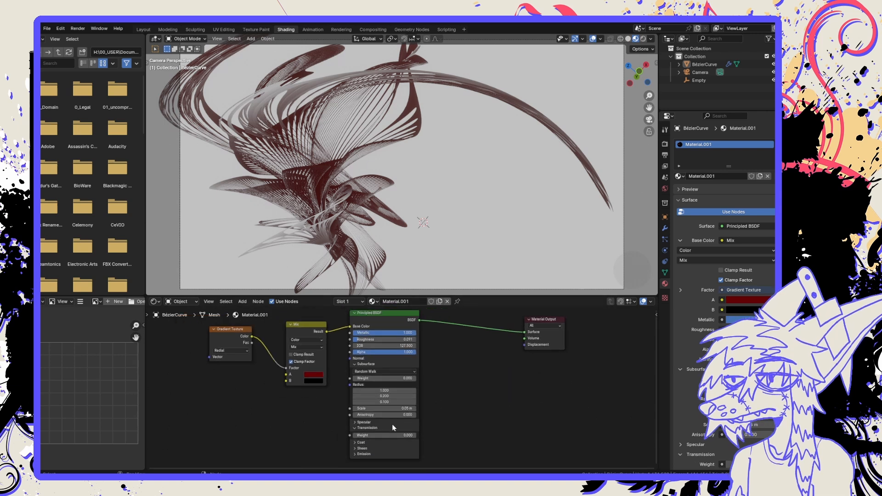
{"action": "left_click", "coordinate": [381, 429]}
{"action": "left_click", "coordinate": [375, 440]}
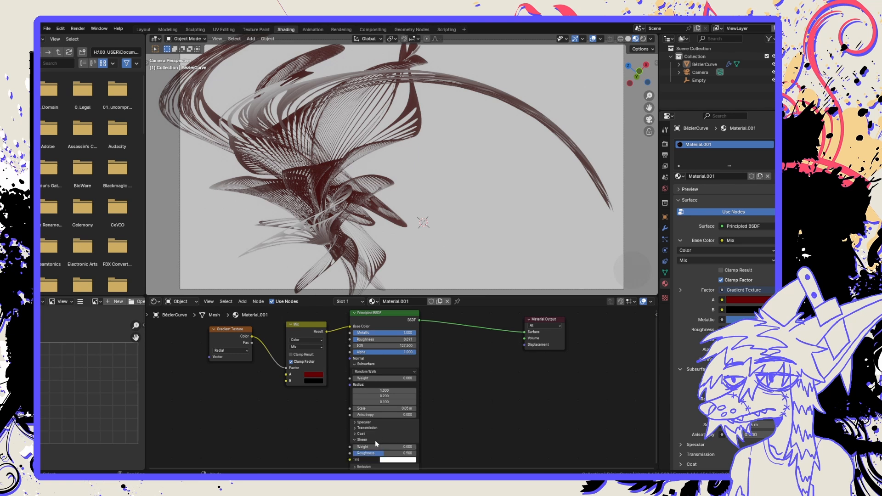
{"action": "scroll", "coordinate": [377, 432], "scroll_direction": "down", "scroll_amount": 3, "text": "shift"}
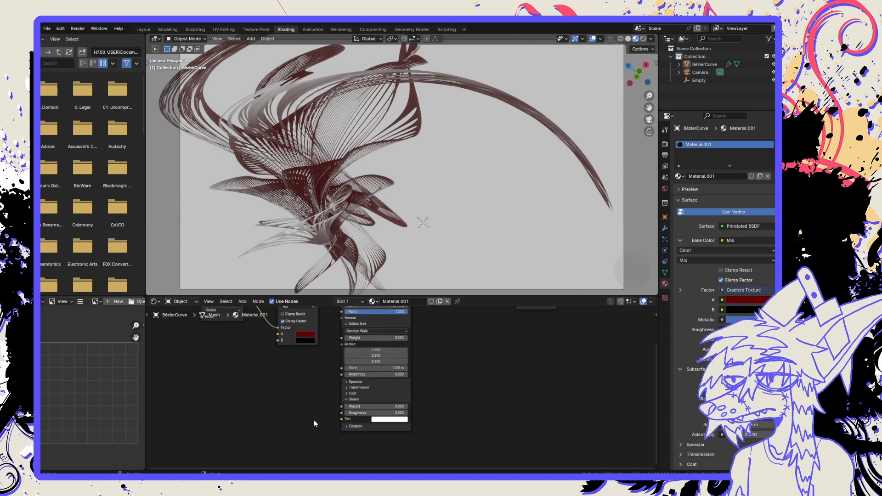
Try an orange to red emission color on the Principled BSDF and return the emission strength to 0.
{"action": "left_click", "coordinate": [351, 427]}
{"action": "mouse_move", "coordinate": [369, 440]}
{"action": "left_mouse_down"}
{"action": "mouse_move", "coordinate": [422, 441]}
{"action": "mouse_move", "coordinate": [373, 440]}
{"action": "left_mouse_up"}
{"action": "left_click", "coordinate": [385, 434]}
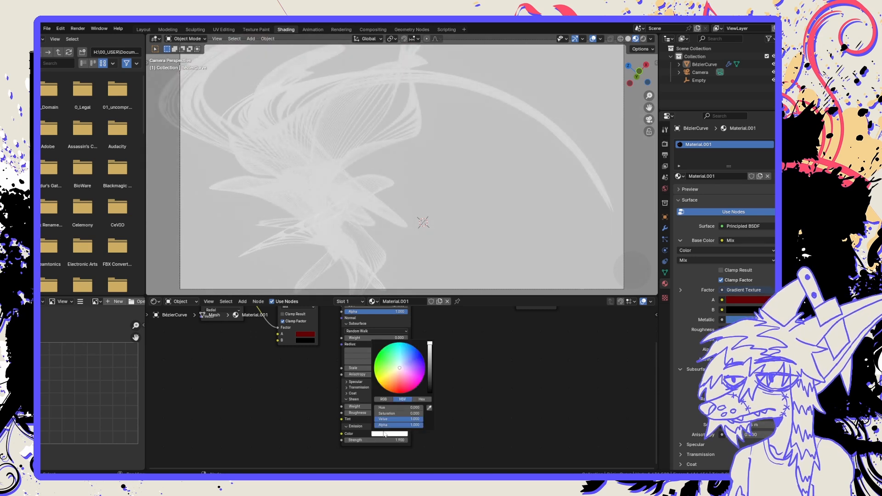
{"action": "left_click_drag", "start_coordinate": [406, 380], "coordinate": [432, 361]}
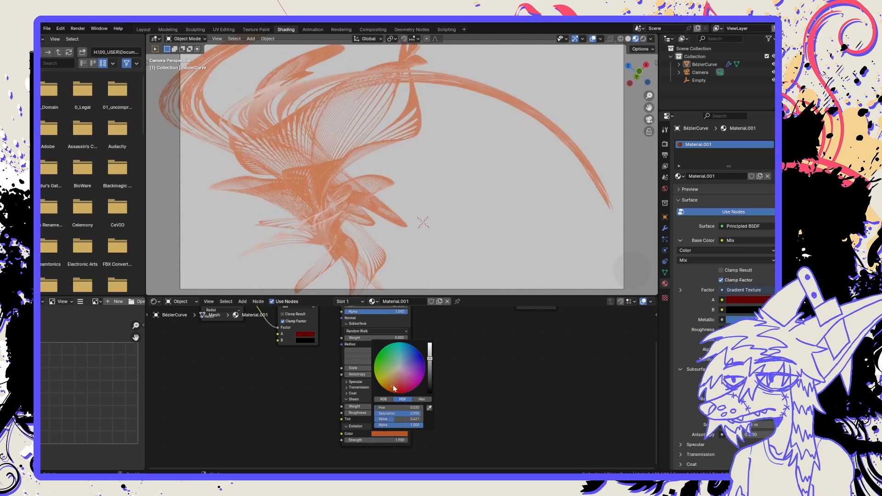
{"action": "left_click_drag", "start_coordinate": [394, 389], "coordinate": [396, 392]}
{"action": "mouse_move", "coordinate": [381, 440]}
{"action": "left_mouse_down"}
{"action": "mouse_move", "coordinate": [361, 439]}
{"action": "mouse_move", "coordinate": [371, 440]}
{"action": "left_mouse_up"}
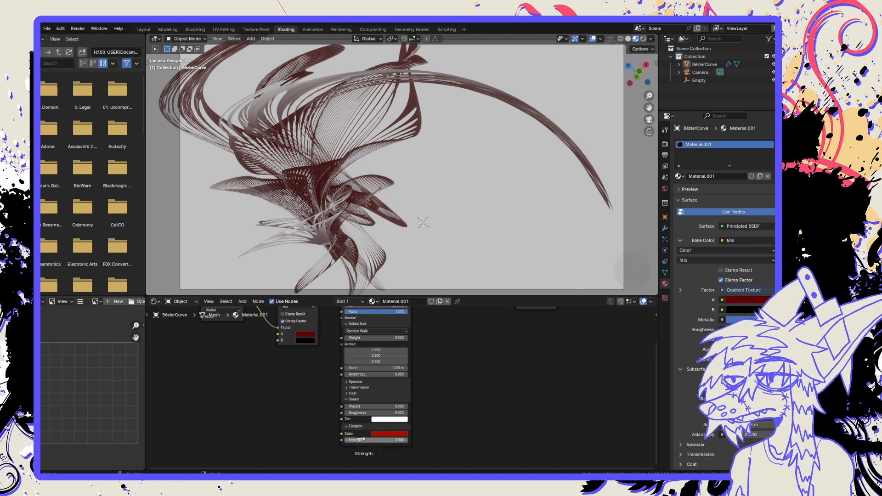
Try the Diagonal type on the Gradient Texture node, settle on Linear and save the file.
{"action": "middle_click_drag", "start_coordinate": [308, 379], "coordinate": [310, 398]}
{"action": "scroll", "coordinate": [335, 367], "scroll_direction": "up", "scroll_amount": 2}
{"action": "middle_click_drag", "start_coordinate": [335, 366], "coordinate": [382, 412]}
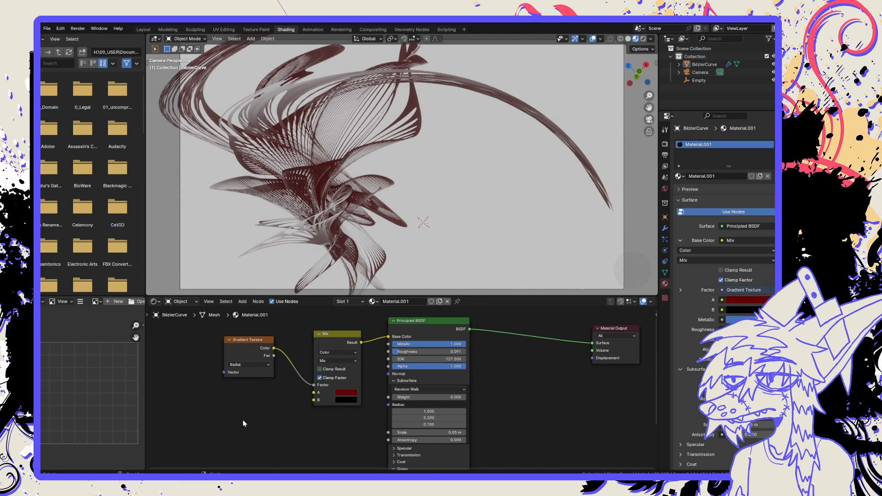
{"action": "left_click", "coordinate": [258, 364]}
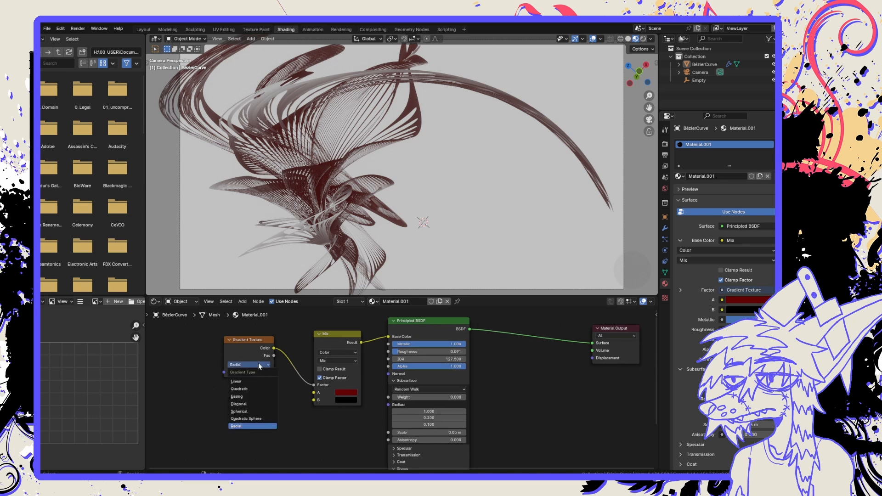
{"action": "left_click", "coordinate": [256, 404]}
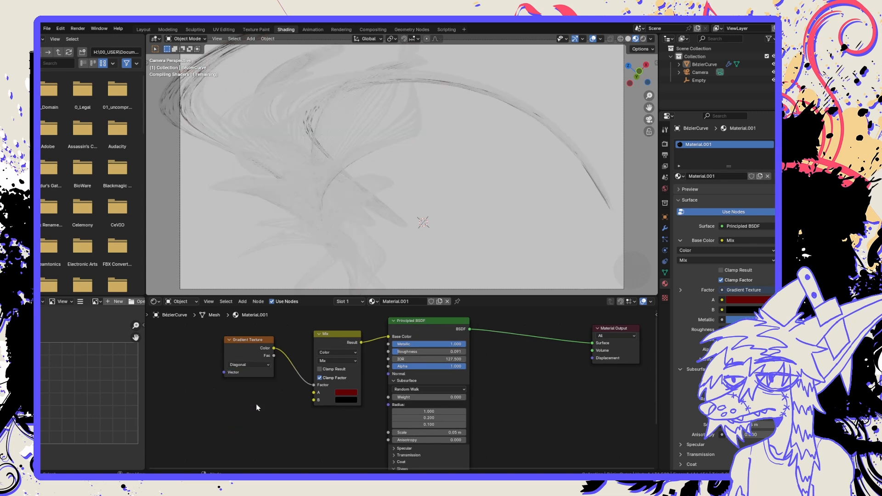
{"action": "left_click", "coordinate": [250, 362]}
{"action": "left_click", "coordinate": [246, 382]}
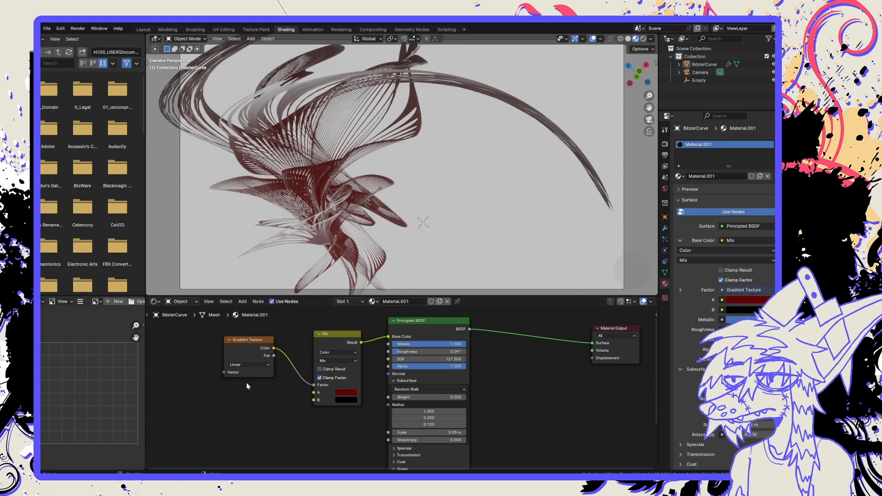
{"action": "key", "text": "ctrl+s"}
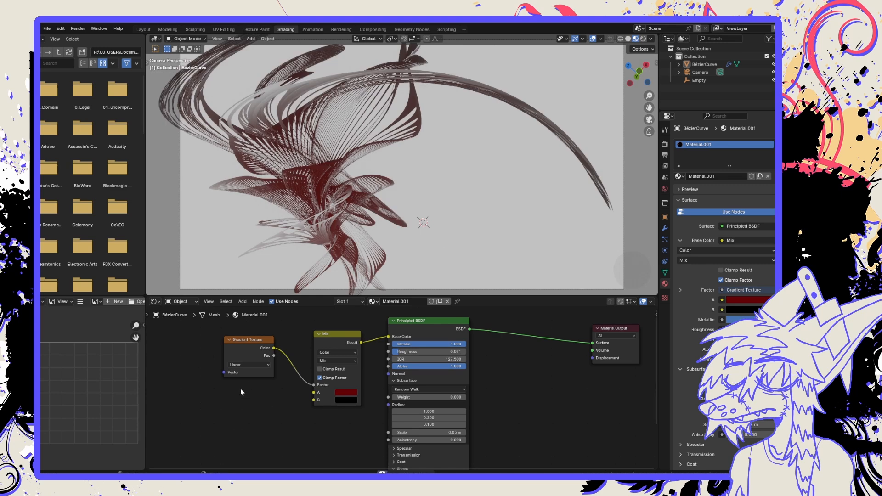
Look over the scene's render settings and open the output settings with resolution, frame range and output path.
{"action": "middle_click_drag", "start_coordinate": [320, 397], "coordinate": [284, 407]}
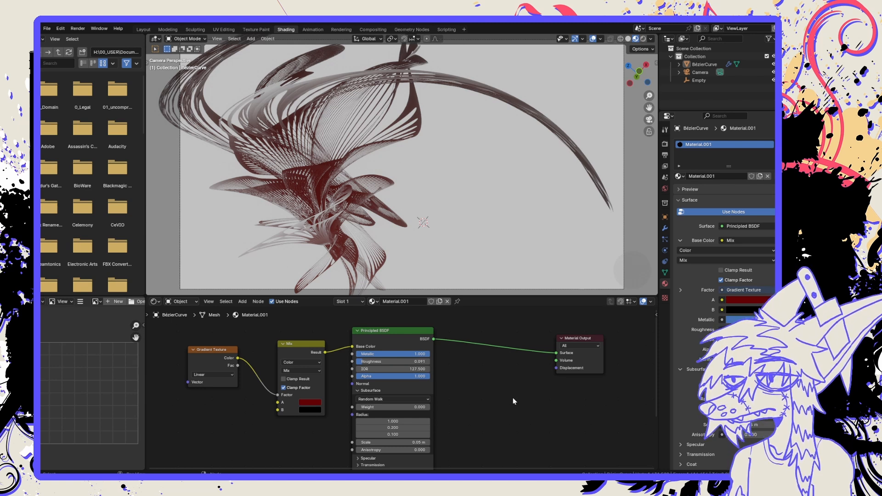
{"action": "left_click", "coordinate": [665, 145]}
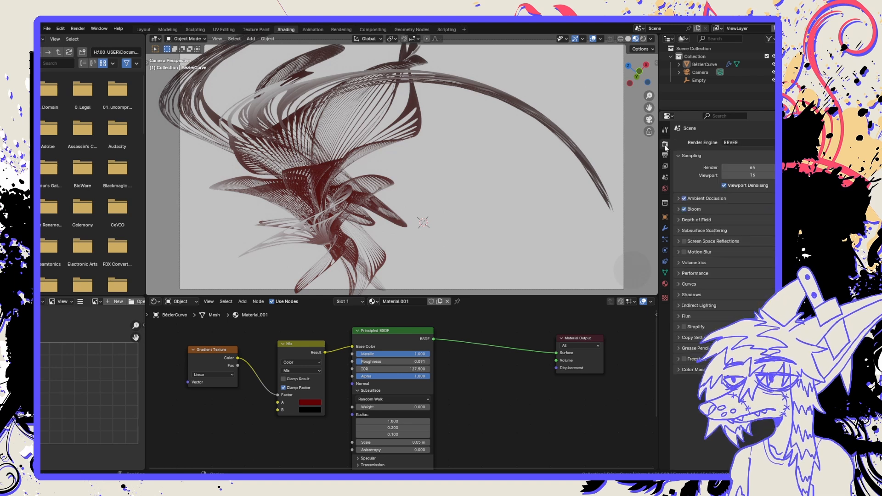
{"action": "left_click", "coordinate": [665, 130]}
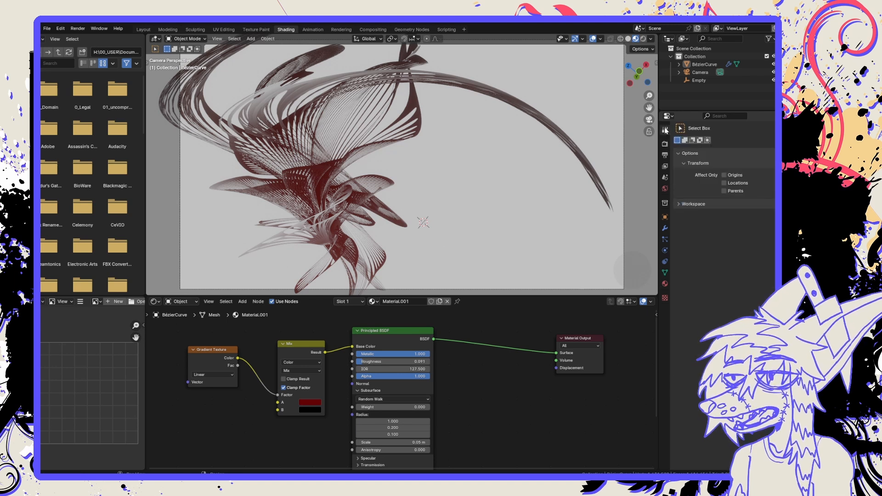
{"action": "left_click", "coordinate": [665, 144]}
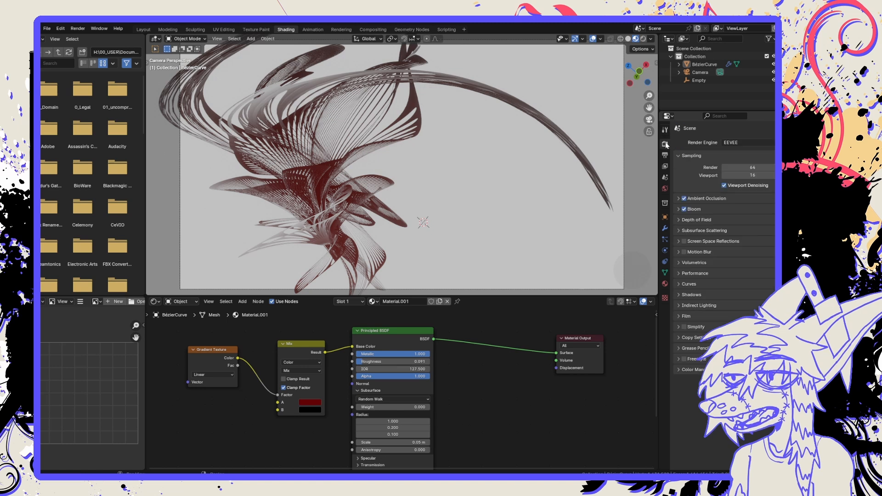
{"action": "left_click", "coordinate": [665, 156]}
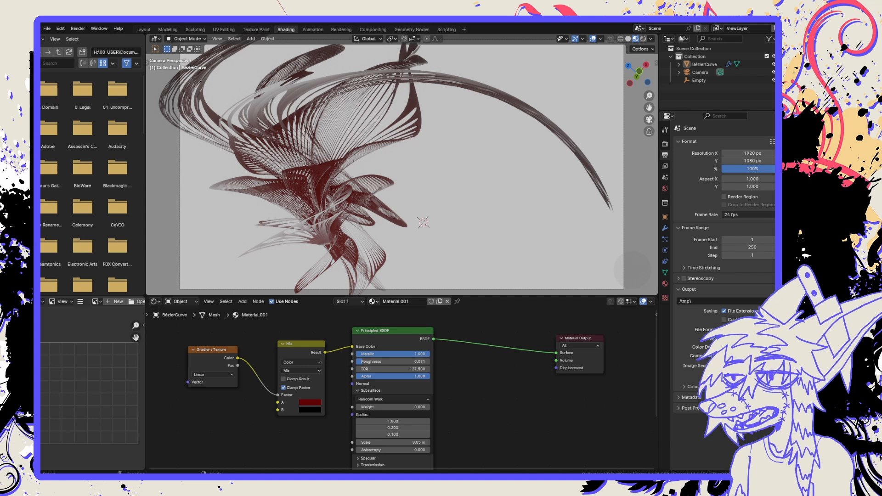
Set the output resolution to 3840 by 2160 px.
{"action": "left_click", "coordinate": [749, 153]}
{"action": "type", "text": "65536"}
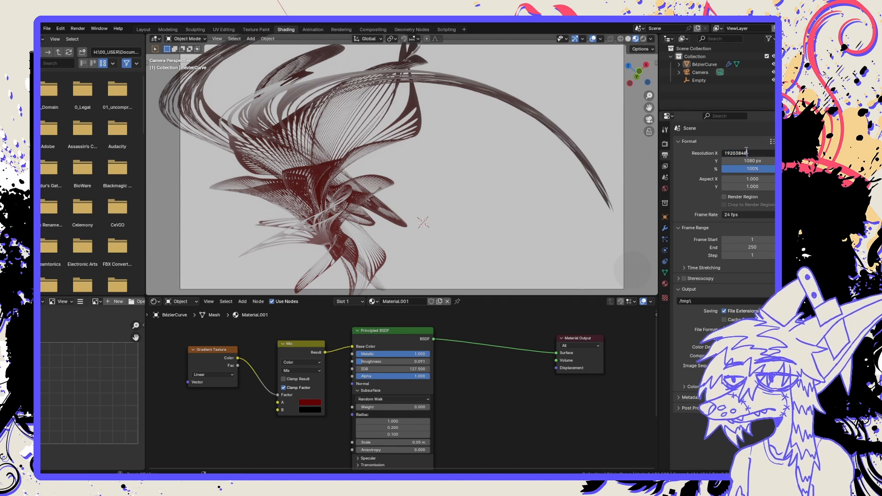
{"action": "key", "text": "Tab"}
{"action": "double_click", "coordinate": [771, 153]}
{"action": "type", "text": "3840"}
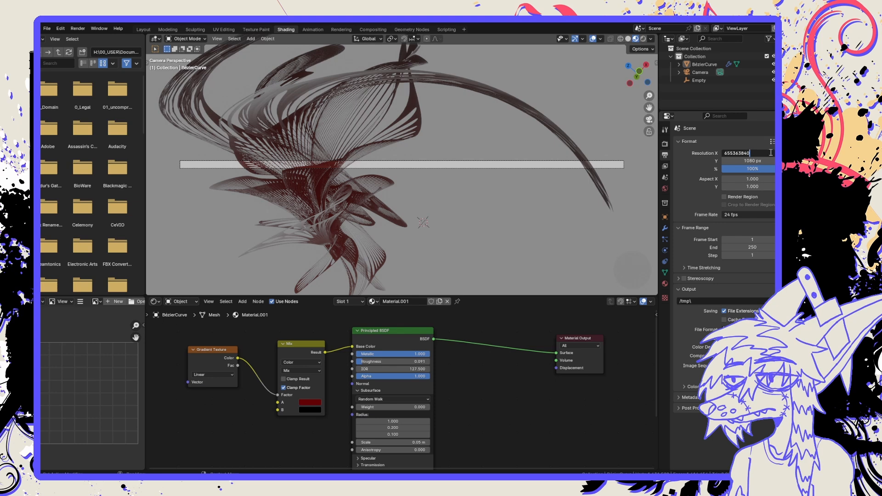
{"action": "left_click", "coordinate": [740, 161]}
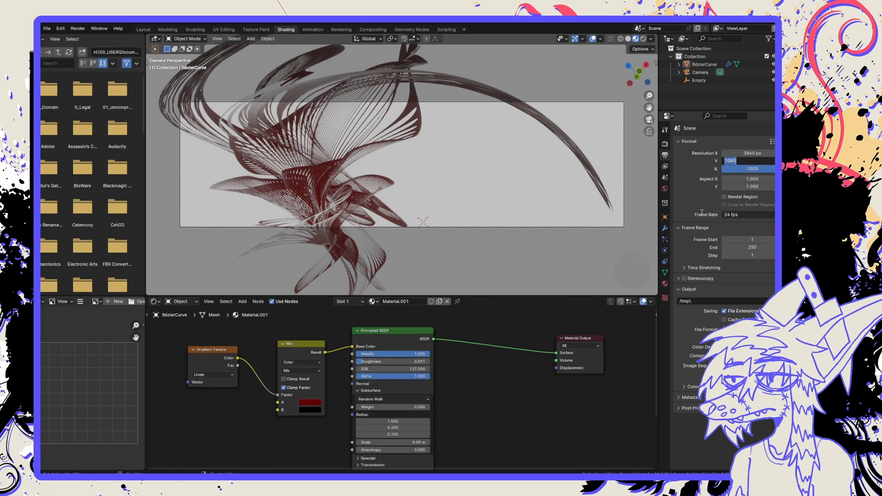
{"action": "type", "text": "2160"}
{"action": "key", "text": "Return"}
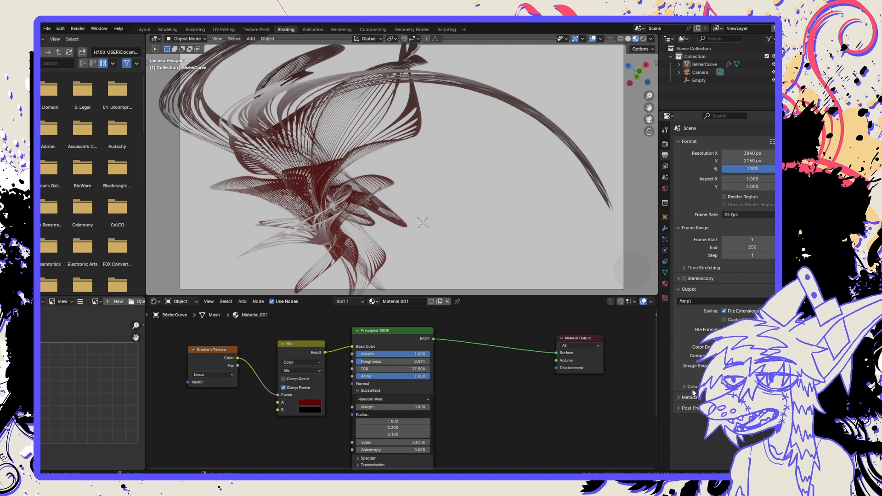
Expand the Film render settings and try 200 render samples.
{"action": "left_click", "coordinate": [666, 145]}
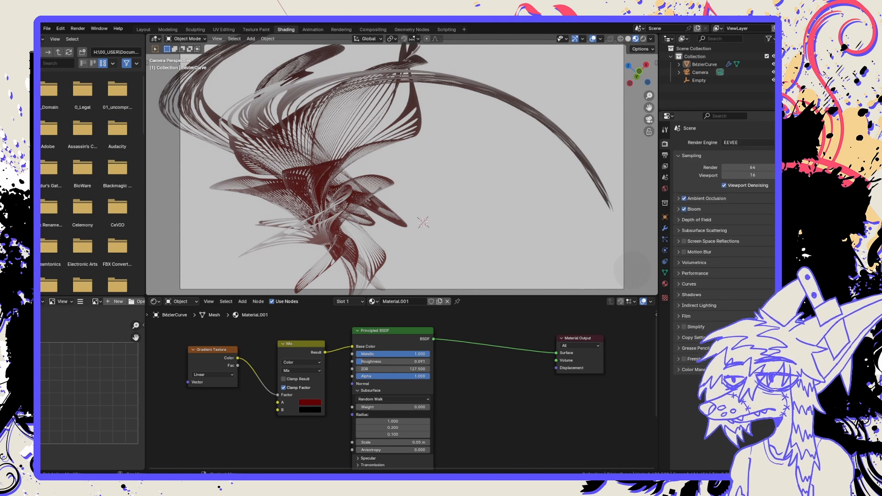
{"action": "left_click", "coordinate": [703, 318]}
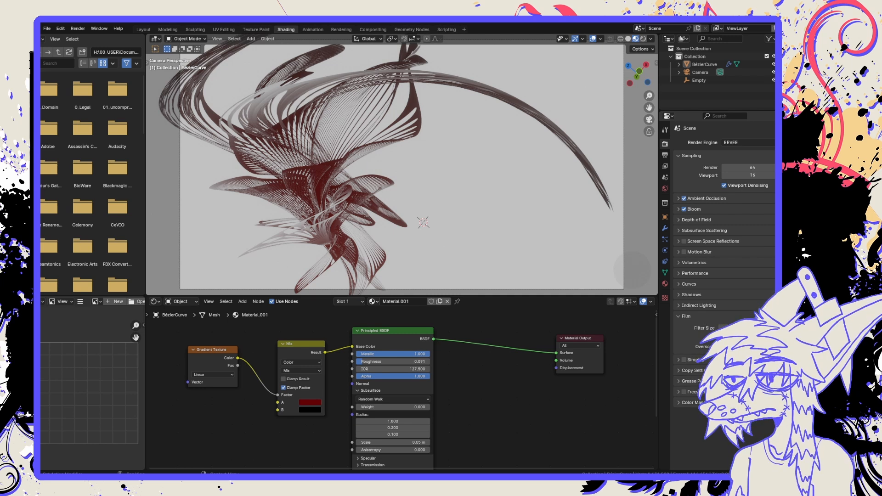
{"action": "left_click", "coordinate": [664, 132]}
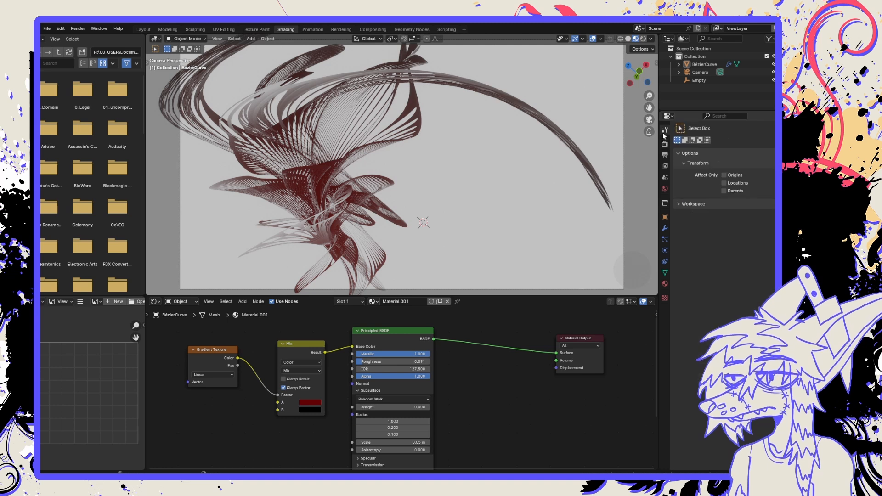
{"action": "left_click", "coordinate": [665, 144]}
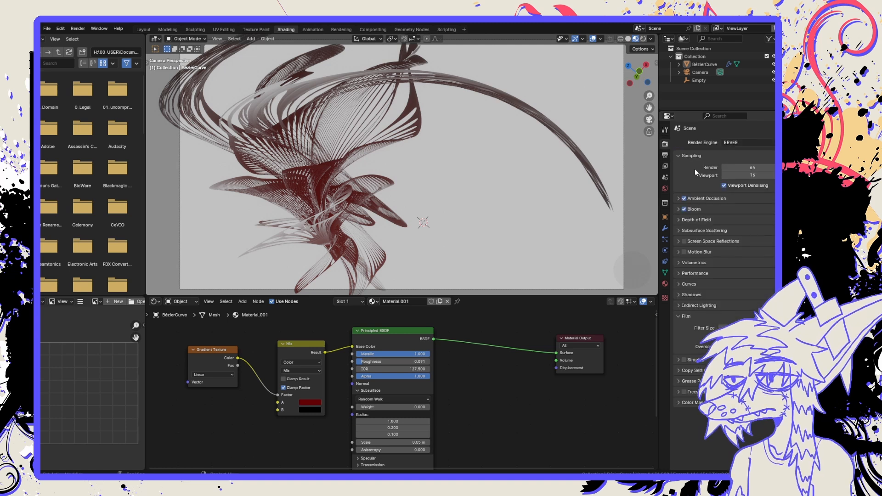
{"action": "left_click", "coordinate": [735, 167]}
{"action": "type", "text": "200"}
{"action": "key", "text": "Return"}
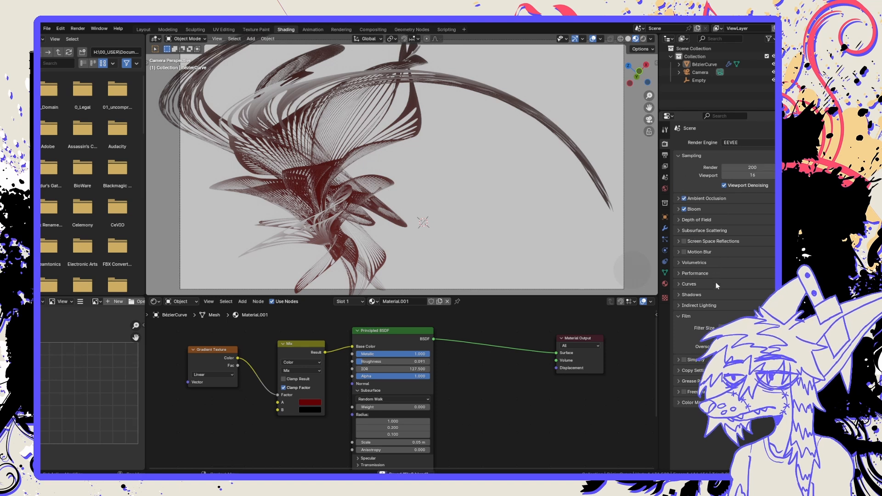
Expand the Shadows render settings and set the render samples to 56.
{"action": "left_click", "coordinate": [715, 295]}
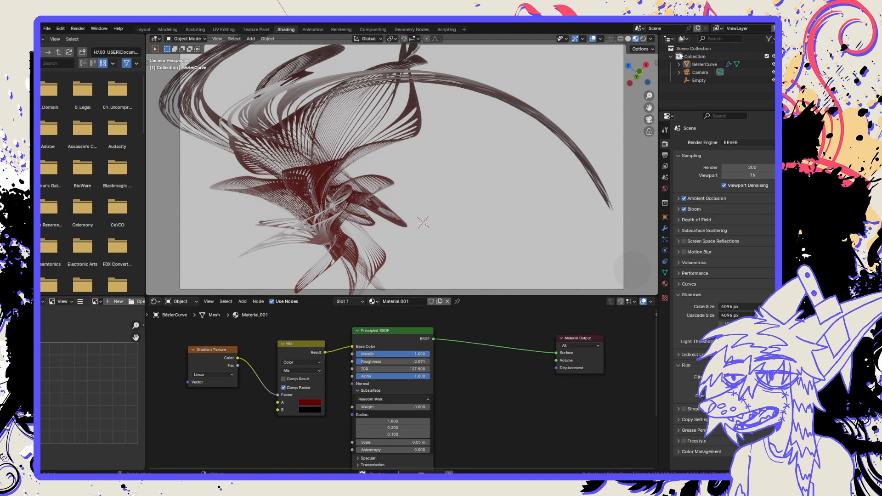
{"action": "left_click", "coordinate": [748, 167]}
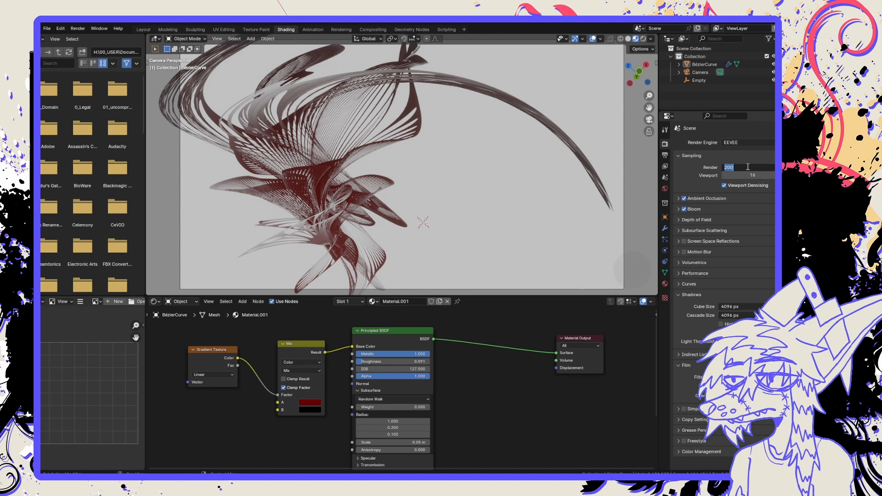
{"action": "type", "text": "56"}
{"action": "key", "text": "Return"}
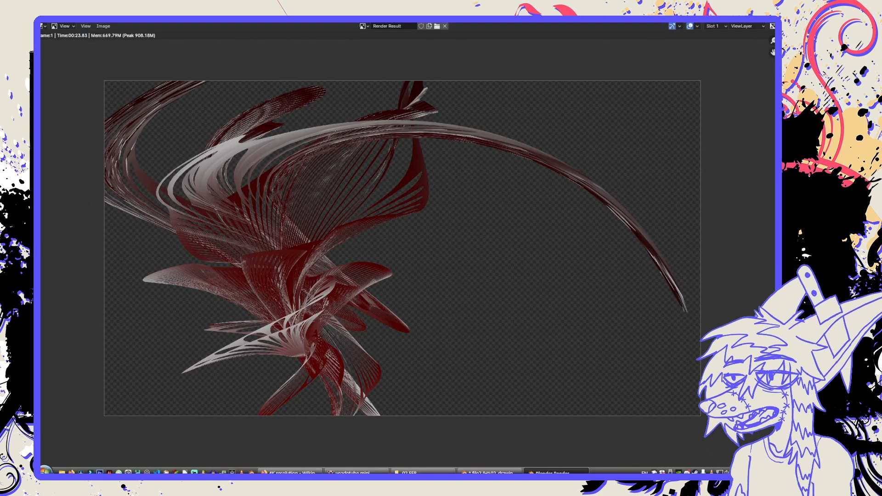
Close the transparent-background render, return to the scene and render the image again.
{"action": "key", "text": "Escape"}
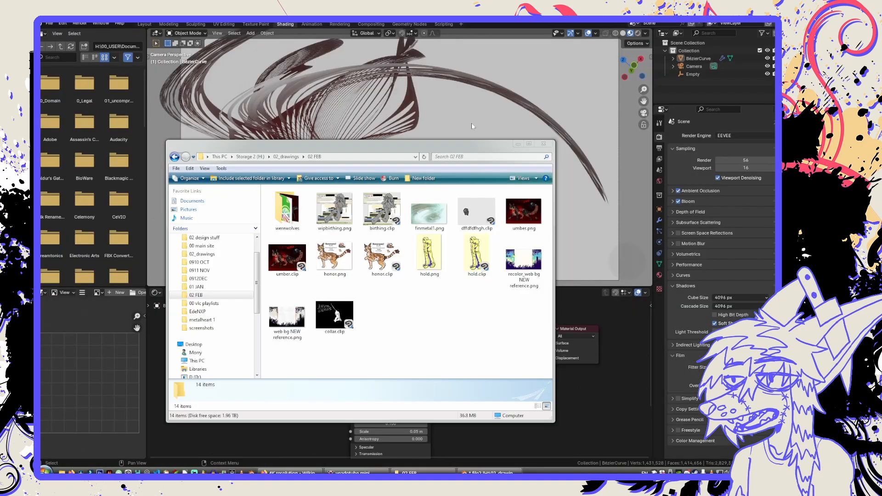
{"action": "left_click", "coordinate": [450, 41]}
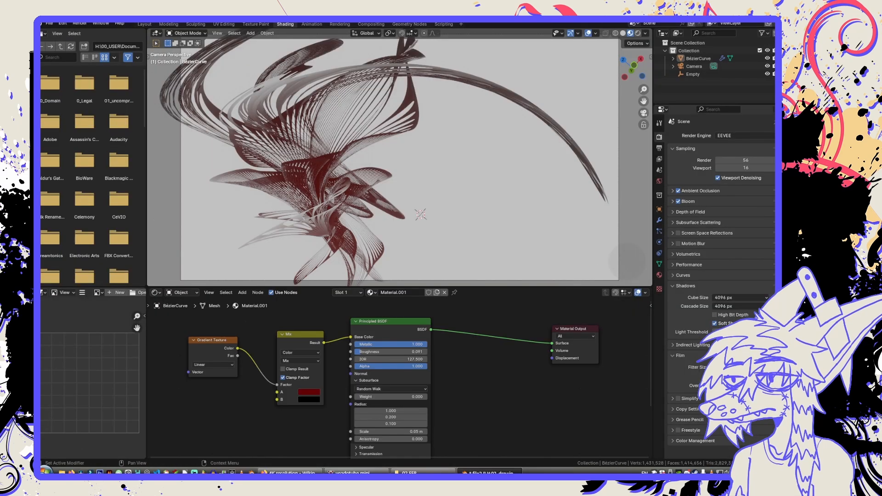
{"action": "key", "text": "F12"}
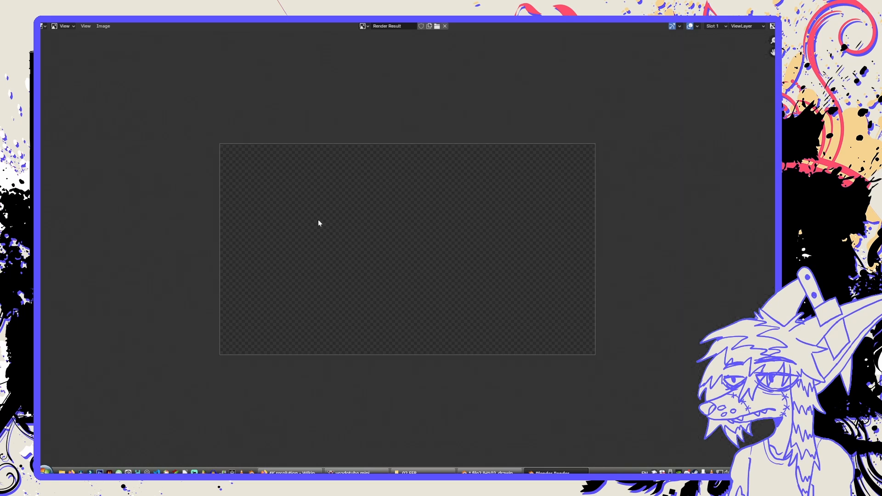
Examine the rendered wireframe shape up close and as a whole for detail and colour.
{"action": "scroll", "coordinate": [319, 221], "scroll_direction": "up", "scroll_amount": 2}
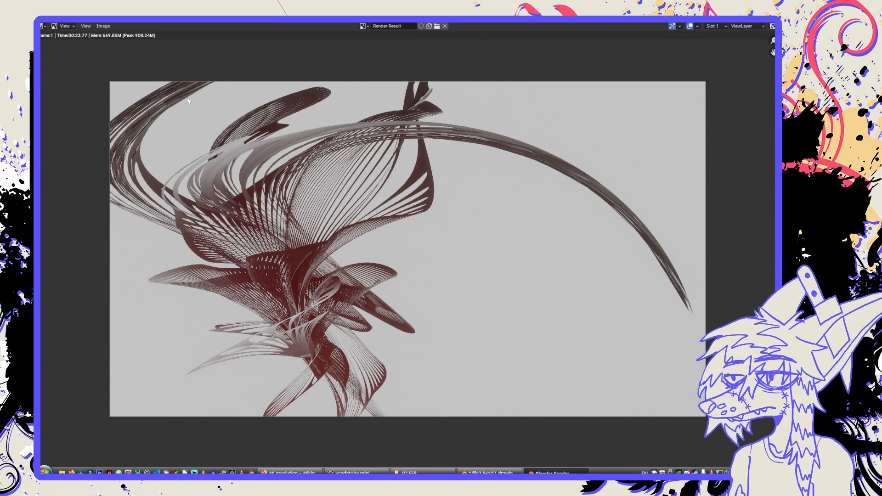
{"action": "scroll", "coordinate": [249, 267], "scroll_direction": "up", "scroll_amount": 4}
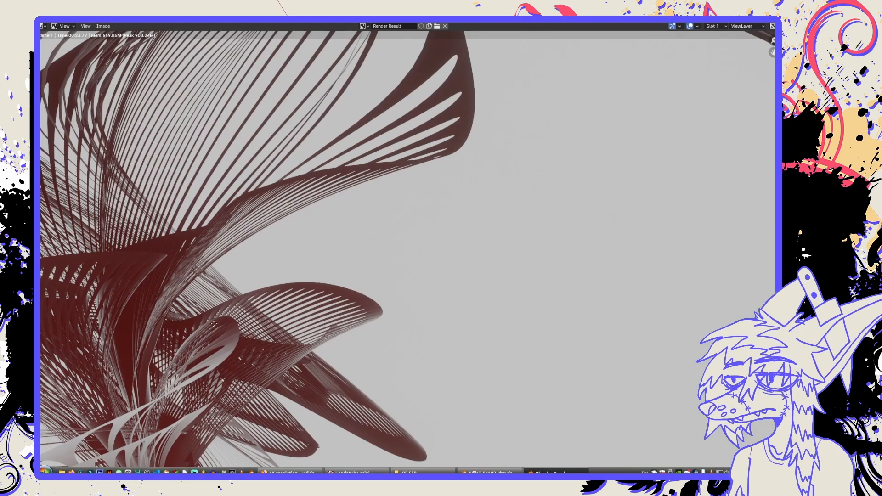
{"action": "scroll", "coordinate": [262, 342], "scroll_direction": "up", "scroll_amount": 6}
{"action": "scroll", "coordinate": [262, 343], "scroll_direction": "down", "scroll_amount": 4}
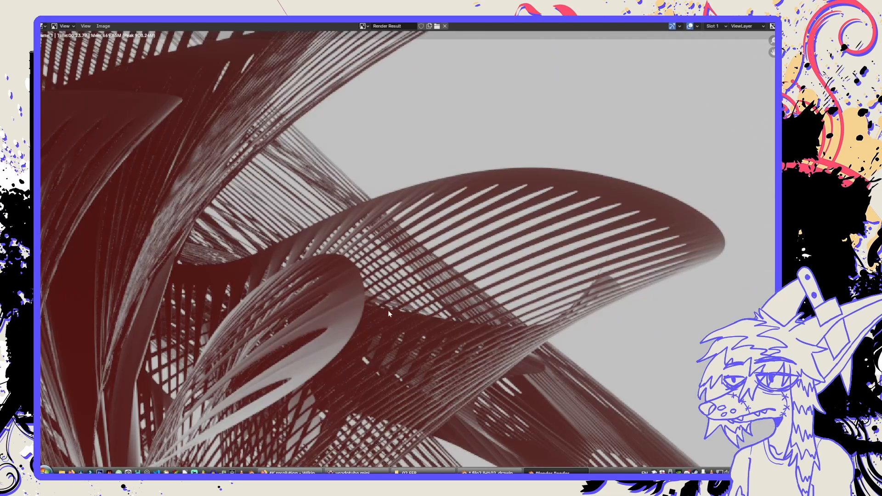
{"action": "scroll", "coordinate": [389, 314], "scroll_direction": "up", "scroll_amount": 4}
{"action": "scroll", "coordinate": [389, 315], "scroll_direction": "down", "scroll_amount": 4}
{"action": "scroll", "coordinate": [388, 315], "scroll_direction": "down", "scroll_amount": 6}
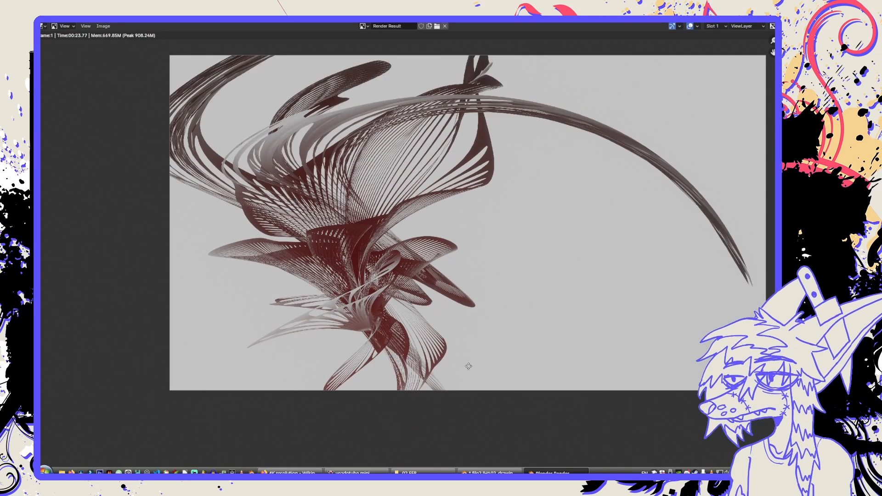
{"action": "middle_click_drag", "start_coordinate": [469, 367], "coordinate": [355, 421]}
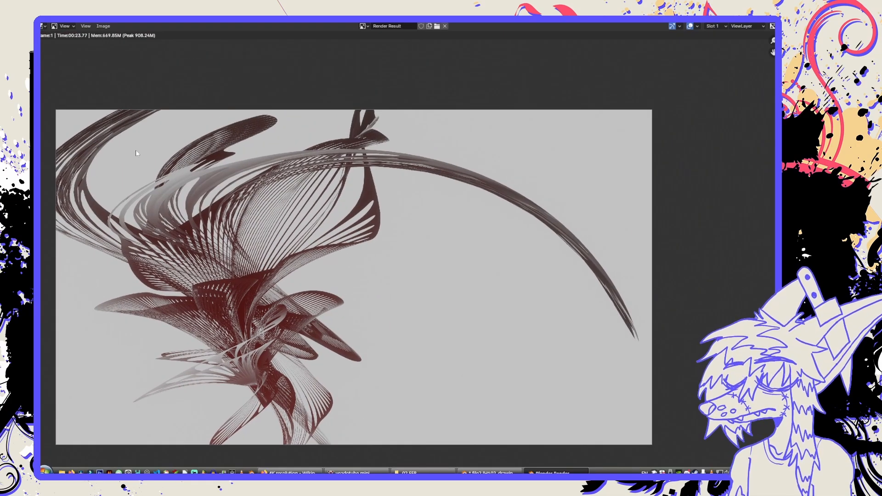
Save the render as 2.png in PNG format with 16-bit color depth in the metl2 folder and close the render result.
{"action": "left_click", "coordinate": [103, 26]}
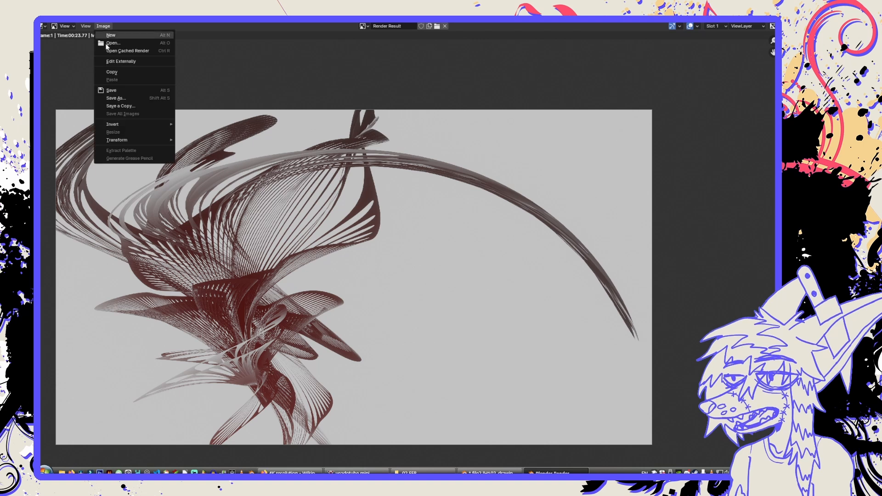
{"action": "left_click", "coordinate": [125, 98]}
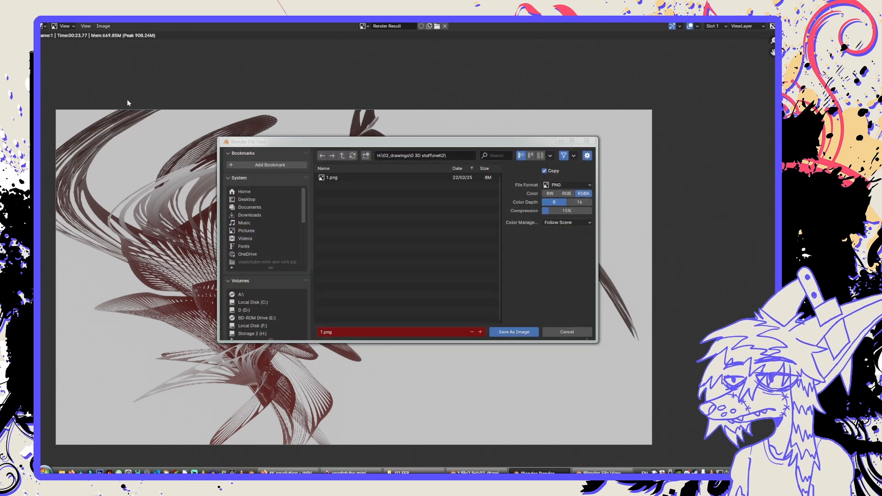
{"action": "left_click", "coordinate": [365, 330]}
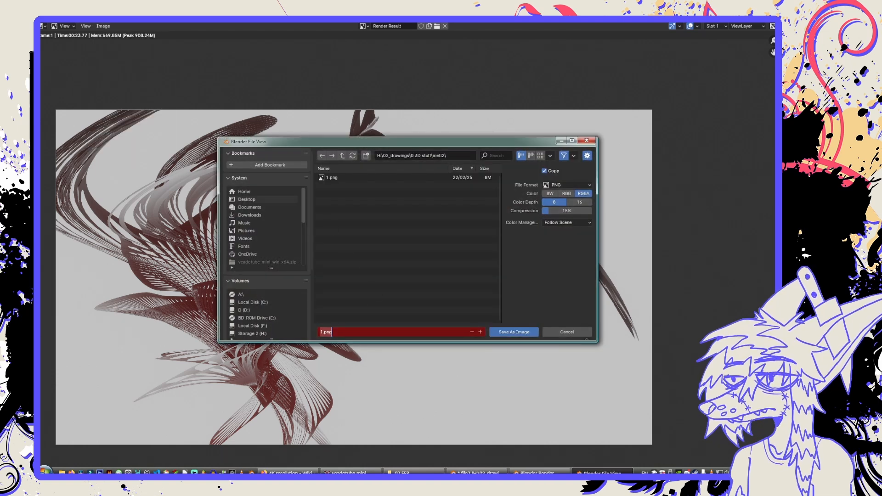
{"action": "type", "text": "2"}
{"action": "key", "text": "Return"}
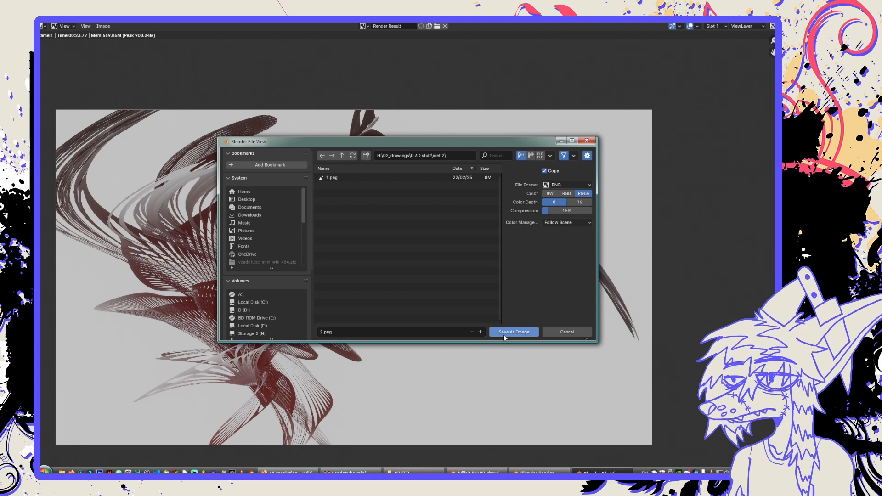
{"action": "left_click", "coordinate": [577, 203]}
{"action": "left_click", "coordinate": [527, 331]}
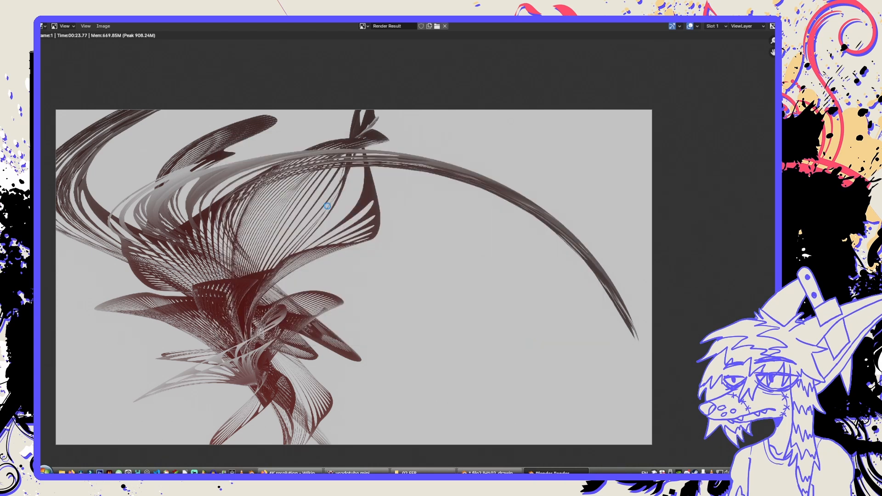
{"action": "middle_click_drag", "start_coordinate": [285, 239], "coordinate": [319, 231]}
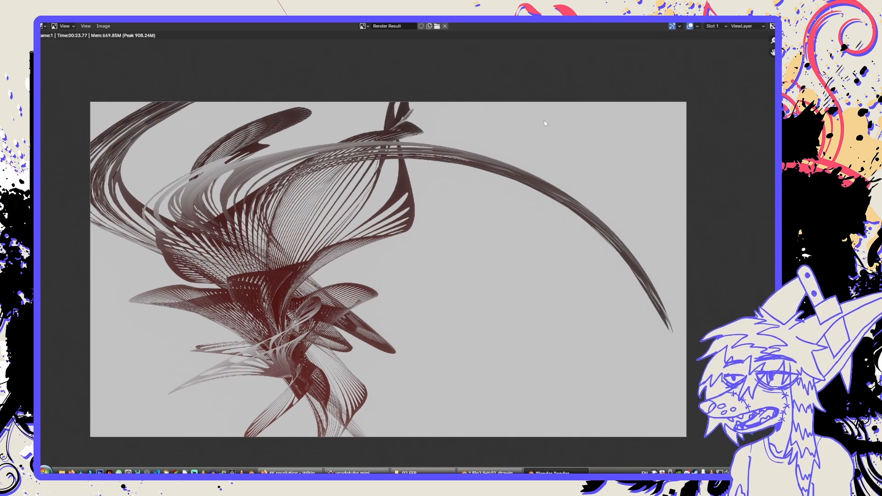
{"action": "key", "text": "Escape"}
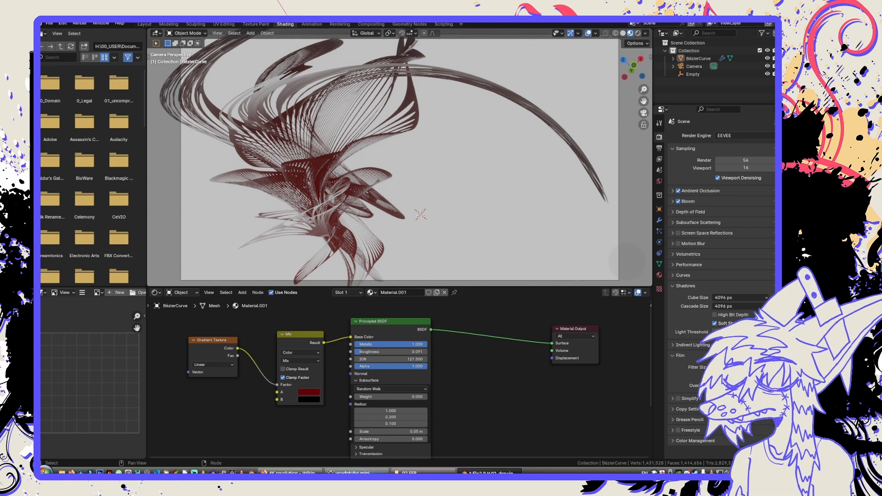
Switch to Firefox, dismiss the 4K resolution Wikipedia page and return to Blender.
{"action": "left_click", "coordinate": [291, 473]}
{"action": "left_click", "coordinate": [290, 473]}
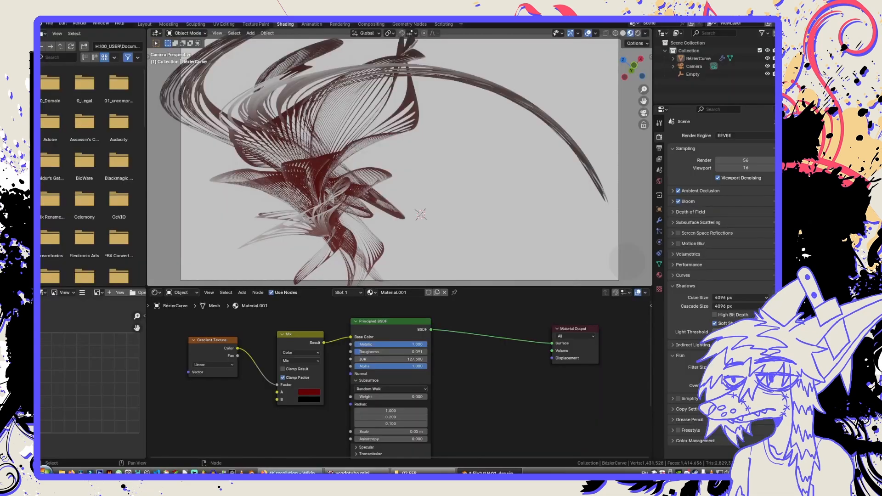
{"action": "left_click", "coordinate": [291, 473]}
{"action": "left_click", "coordinate": [638, 22]}
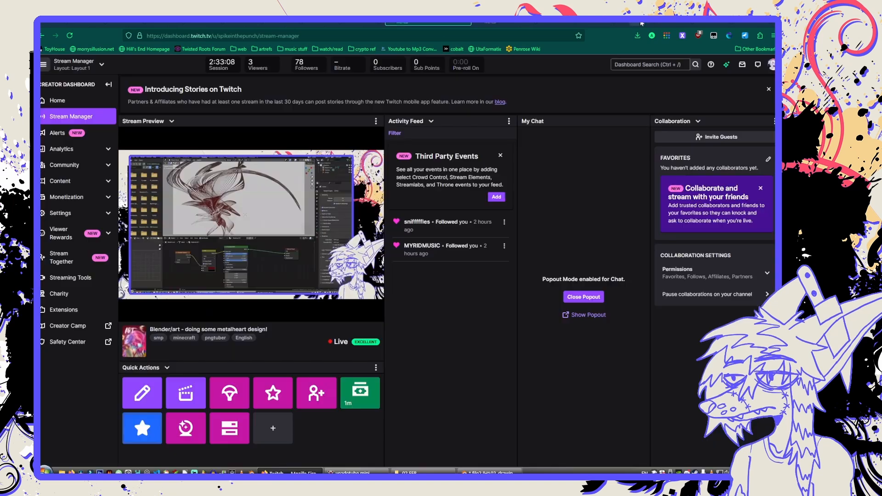
{"action": "left_click", "coordinate": [744, 22]}
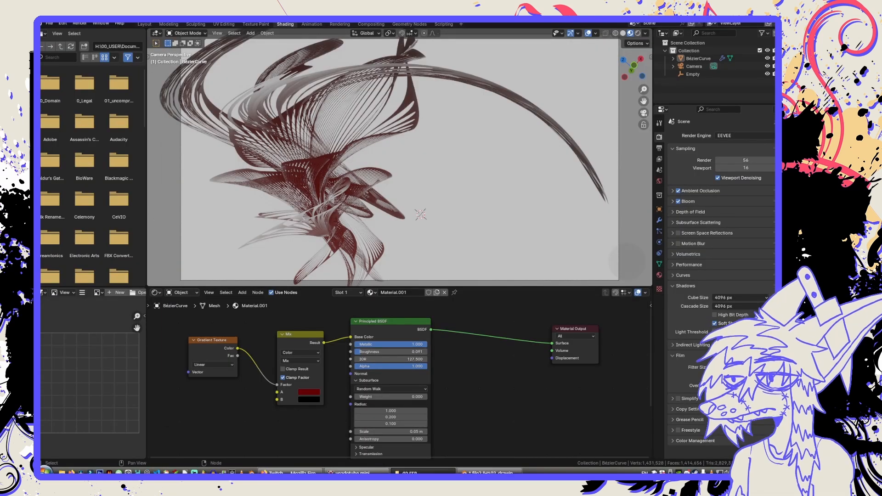
Switch to File Explorer, open the metalheart 1 folder inside 0 3D stuff and select the JWildfire.exe shortcut.
{"action": "left_click", "coordinate": [413, 472]}
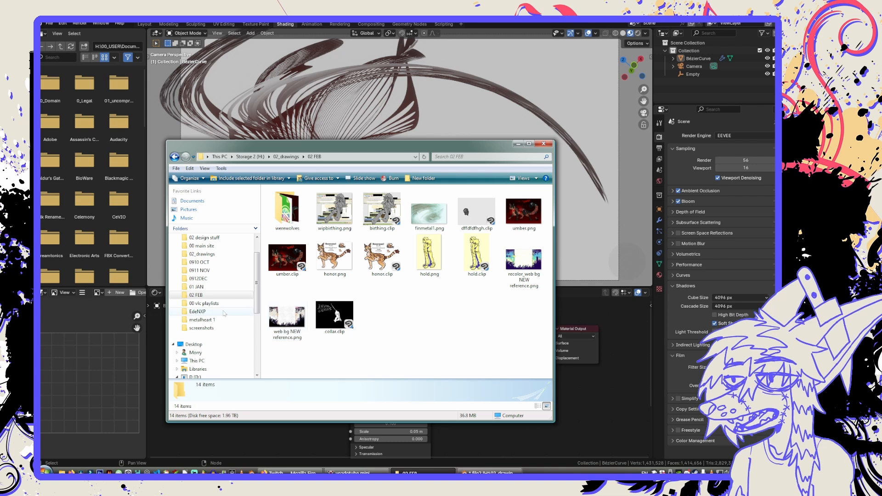
{"action": "scroll", "coordinate": [224, 314], "scroll_direction": "up", "scroll_amount": 1}
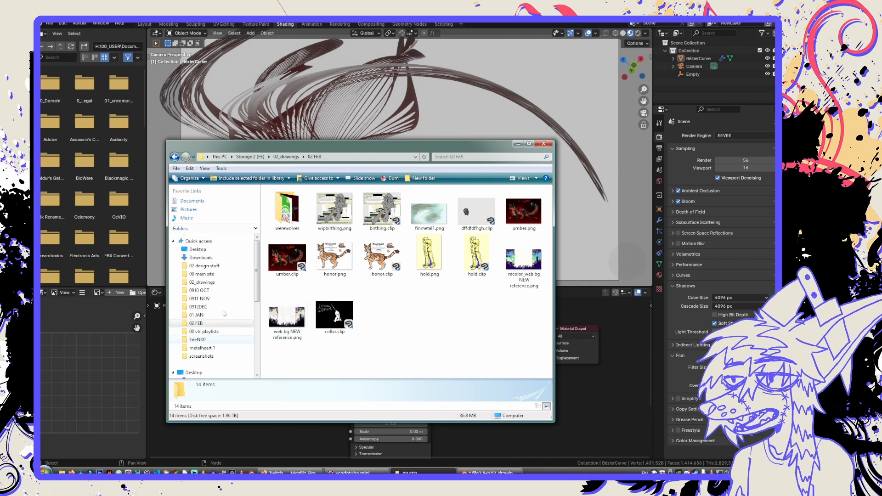
{"action": "left_click", "coordinate": [224, 348]}
{"action": "left_click", "coordinate": [318, 156]}
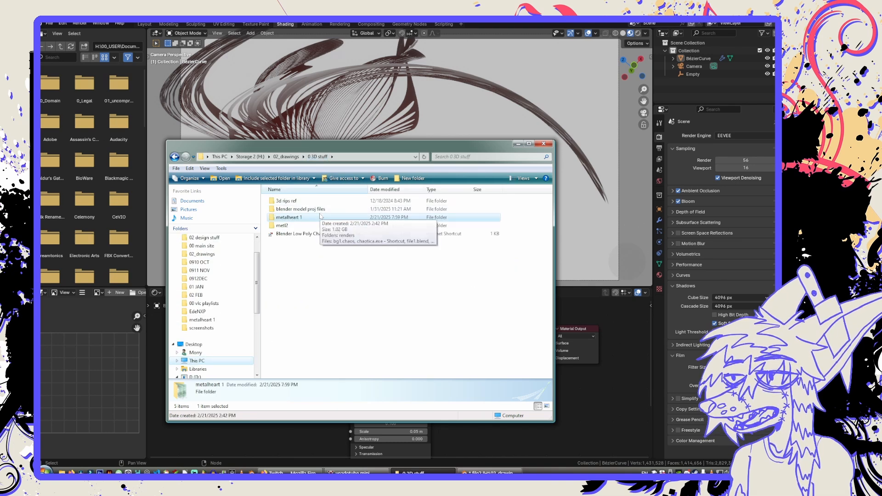
{"action": "double_click", "coordinate": [320, 218]}
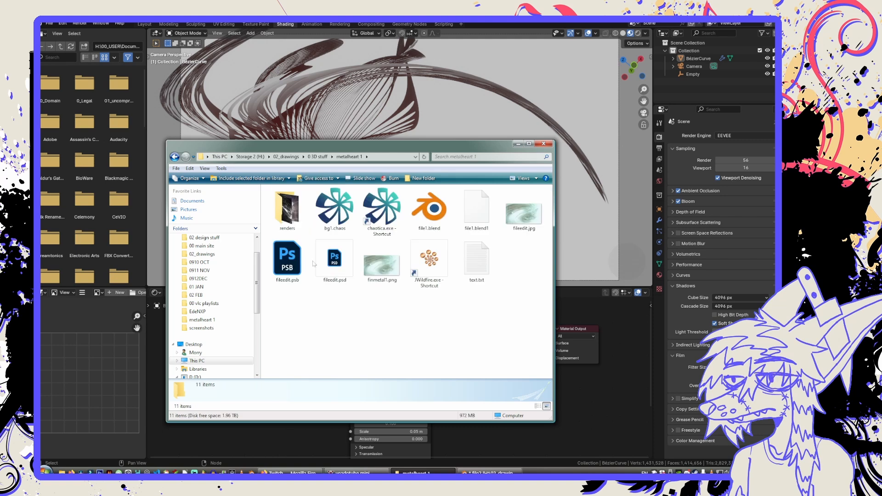
{"action": "left_click", "coordinate": [444, 278]}
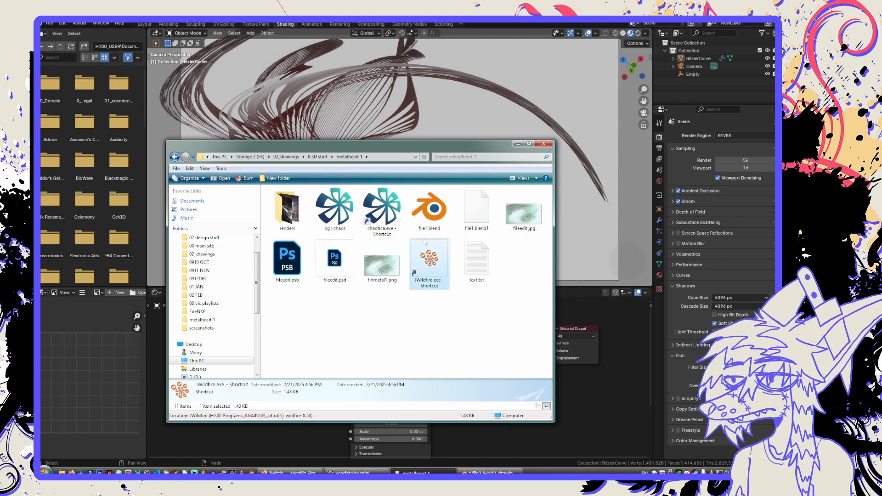
Paste a copy of the JWildfire.exe shortcut into the 0 3D stuff folder.
{"action": "left_click", "coordinate": [318, 157]}
{"action": "key", "text": "ctrl+v"}
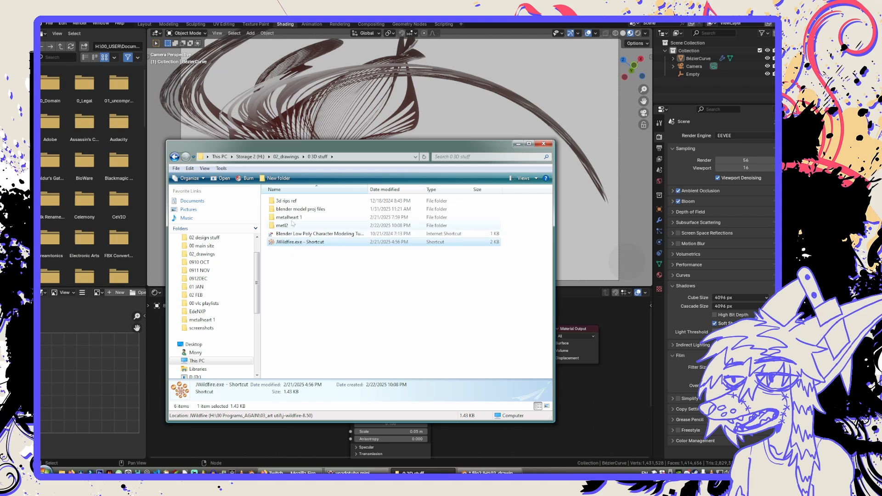
Open fileedit.psb from the metalheart 1 folder in Photoshop and hide its text layers and the overlay layer just beneath them.
{"action": "double_click", "coordinate": [290, 217]}
{"action": "left_click", "coordinate": [298, 263]}
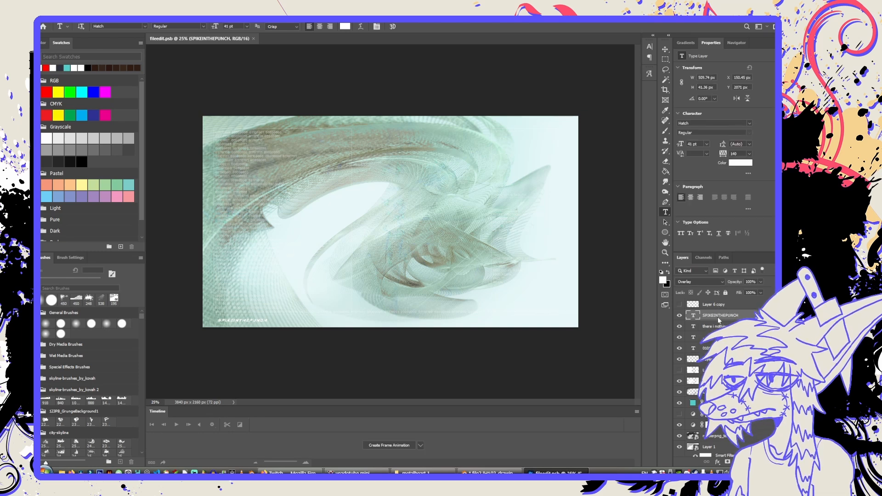
{"action": "left_click", "coordinate": [680, 316]}
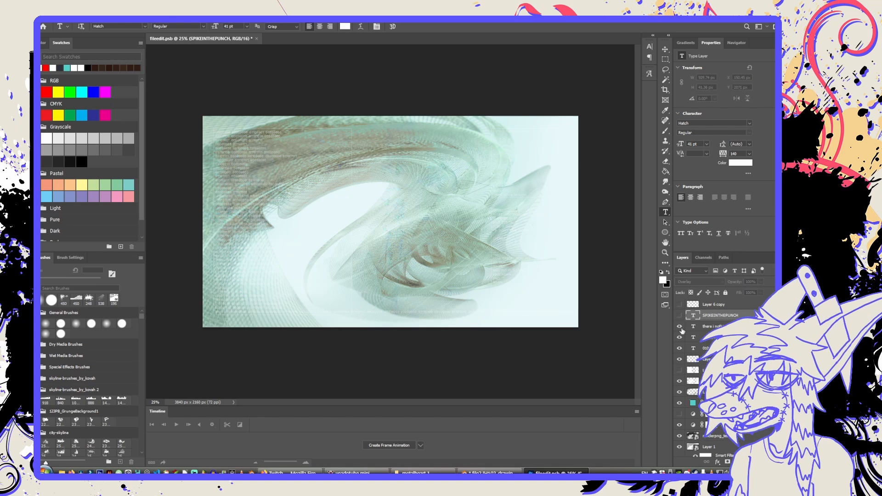
{"action": "left_click", "coordinate": [680, 359]}
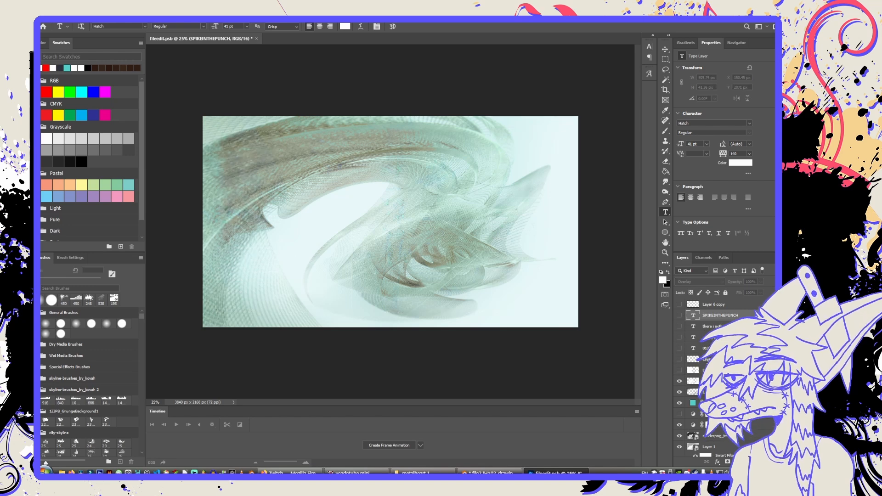
{"action": "left_click", "coordinate": [717, 370]}
{"action": "scroll", "coordinate": [717, 370], "scroll_direction": "down", "scroll_amount": 1}
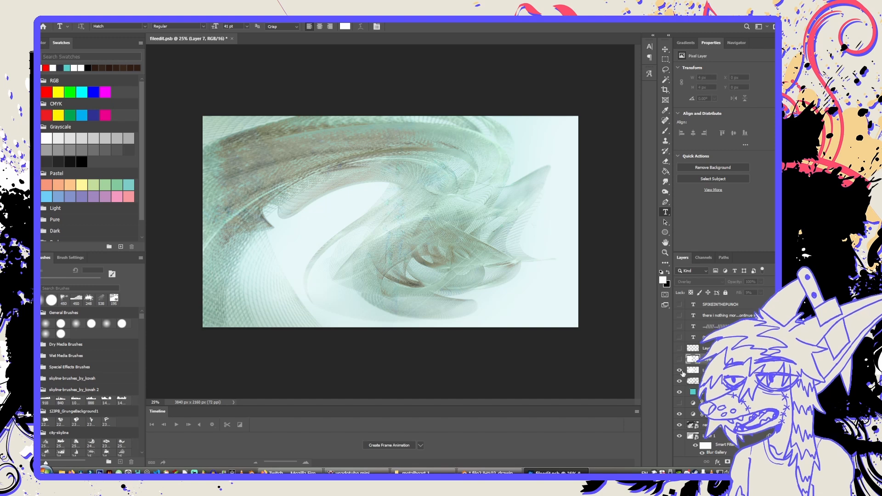
Toggle the visibility of Layer 1 and the renderpng_test1low smart object to compare the artwork with and without each.
{"action": "left_click", "coordinate": [703, 427]}
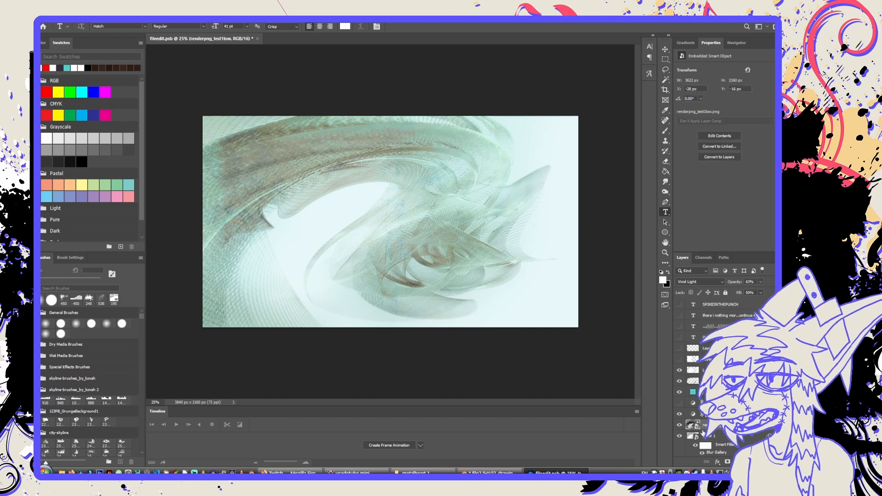
{"action": "left_click", "coordinate": [679, 437]}
{"action": "left_click", "coordinate": [679, 436]}
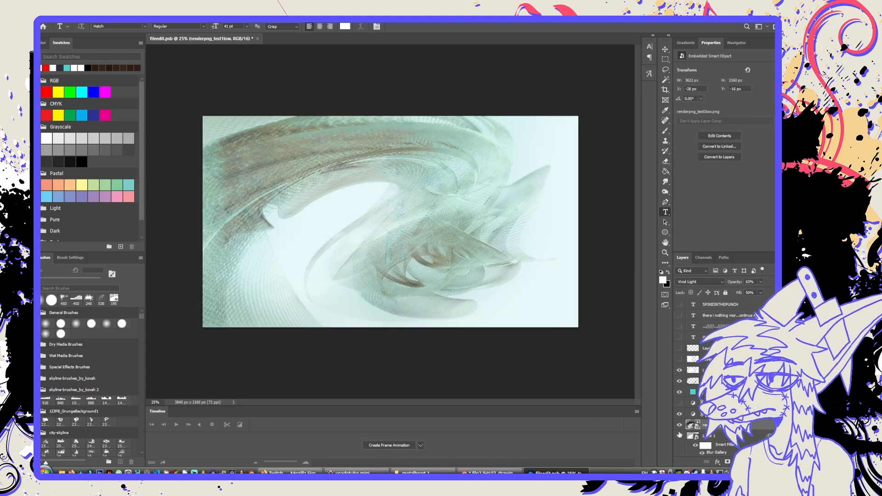
{"action": "left_click", "coordinate": [680, 426]}
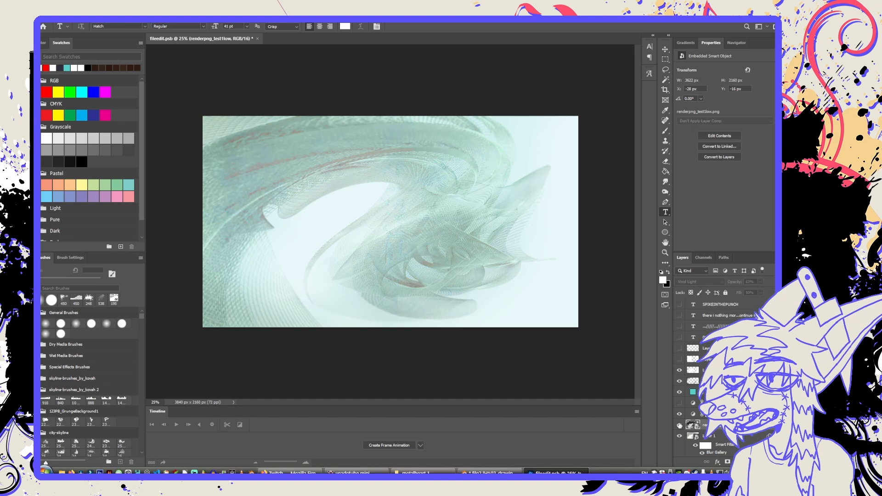
{"action": "left_click", "coordinate": [680, 426]}
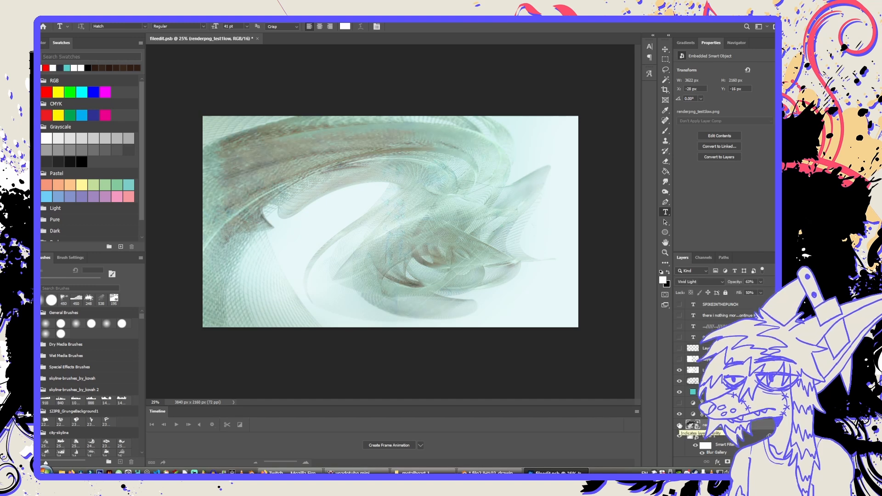
{"action": "left_click", "coordinate": [680, 427]}
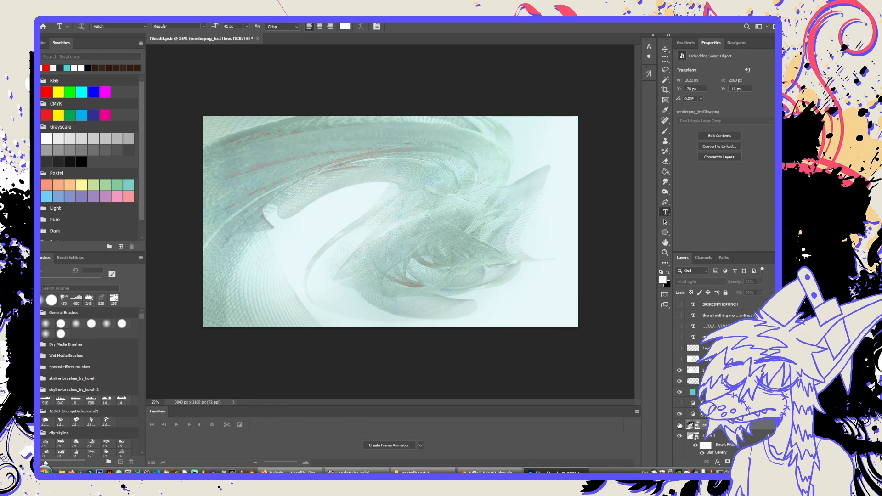
{"action": "left_click", "coordinate": [680, 426]}
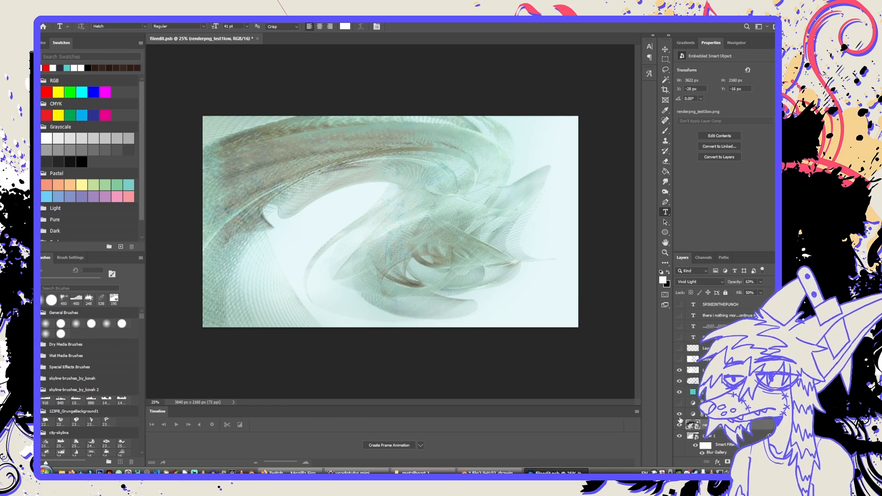
Hide the teal fill and adjustment layers, and toggle the remaining pixel layers and render layer to compare their effects.
{"action": "left_click_drag", "start_coordinate": [680, 416], "coordinate": [681, 381]}
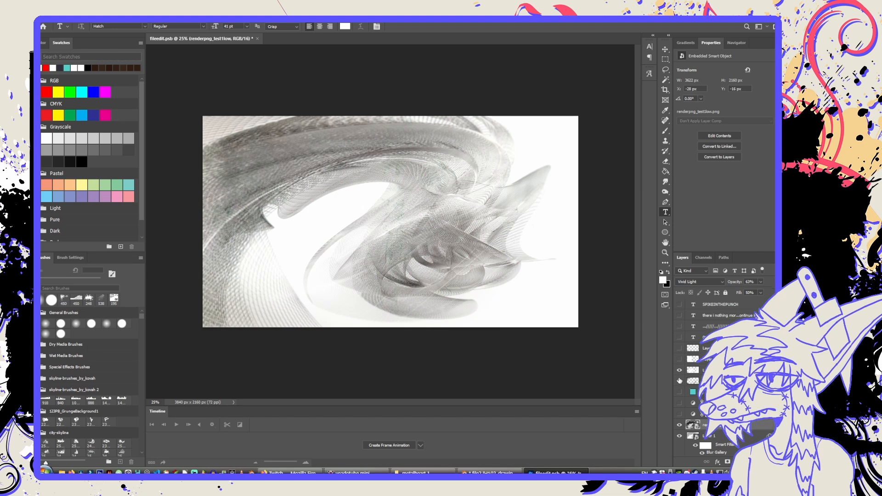
{"action": "left_click", "coordinate": [680, 371]}
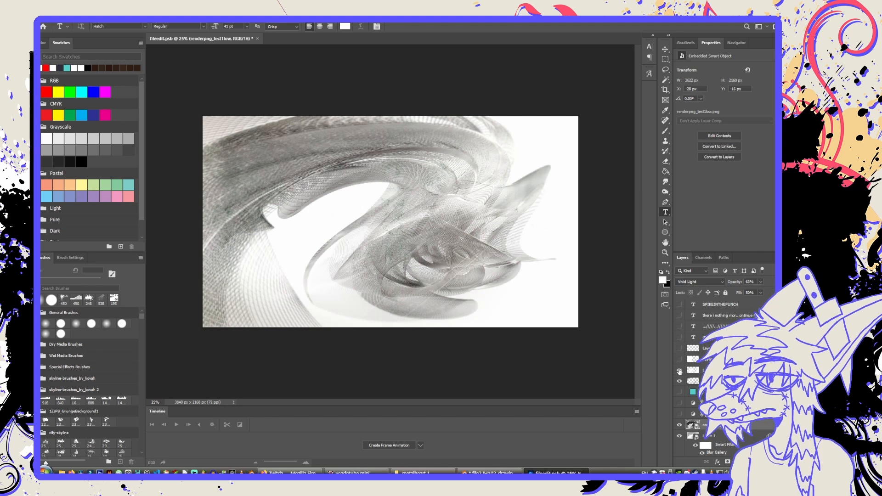
{"action": "left_click", "coordinate": [680, 372]}
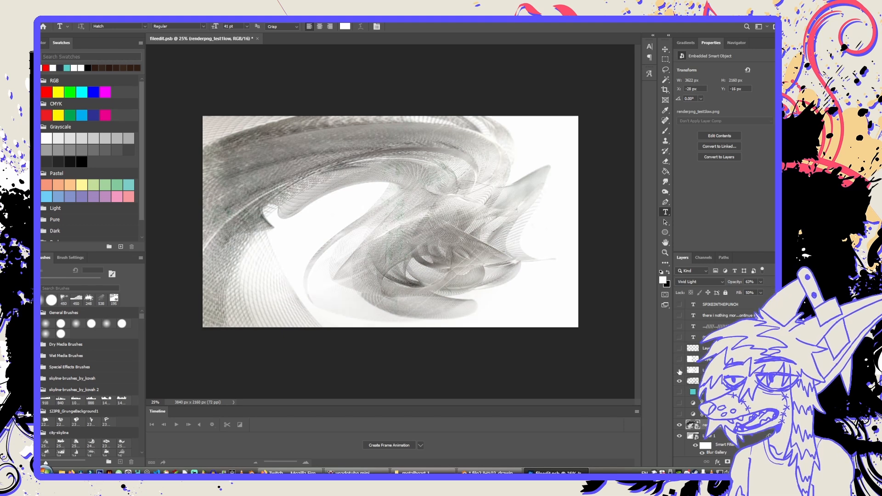
{"action": "left_click", "coordinate": [680, 372]}
{"action": "left_click", "coordinate": [680, 372]}
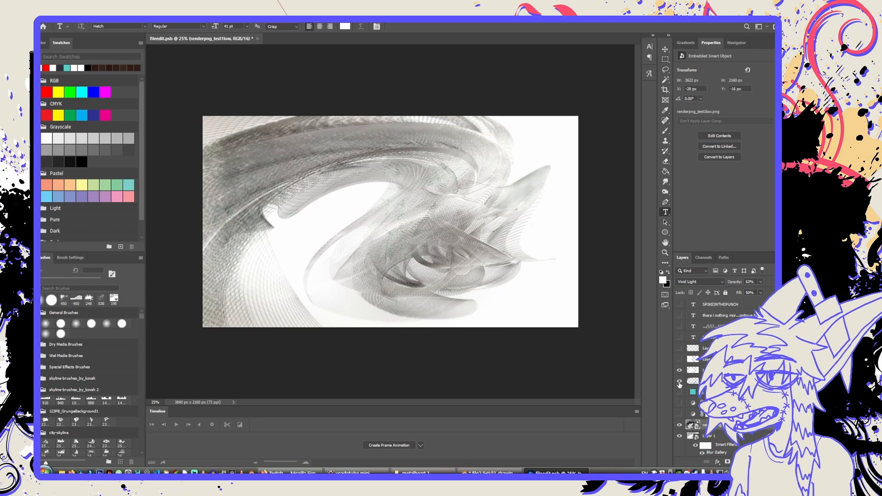
{"action": "left_click", "coordinate": [680, 382]}
{"action": "left_click", "coordinate": [679, 382]}
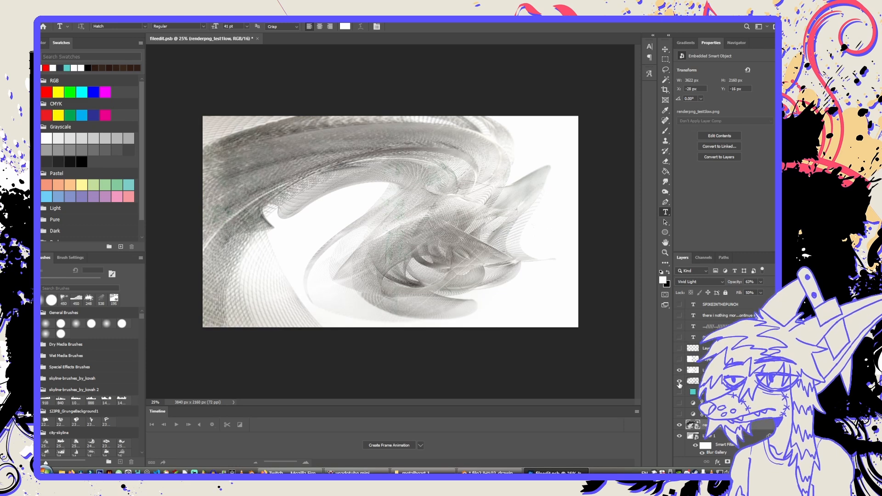
{"action": "left_click", "coordinate": [680, 383]}
{"action": "left_click", "coordinate": [680, 382]}
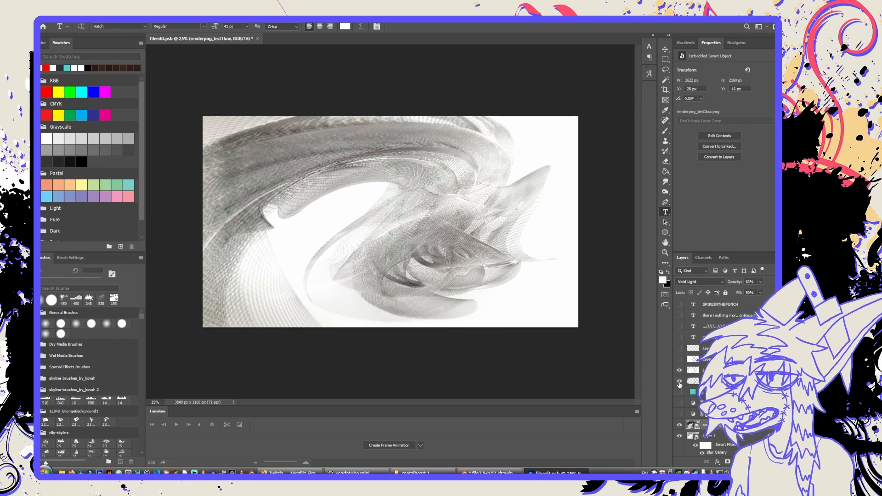
{"action": "left_click", "coordinate": [679, 383]}
{"action": "left_click", "coordinate": [680, 383]}
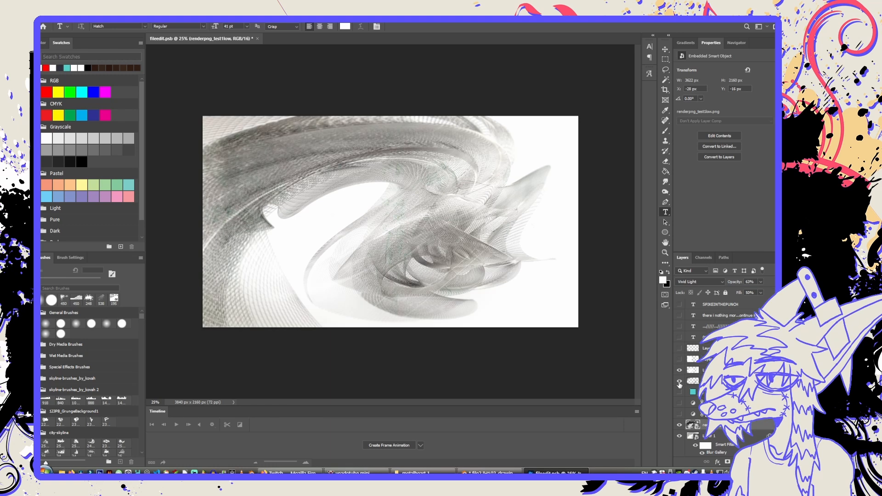
{"action": "left_click", "coordinate": [681, 425]}
{"action": "left_click", "coordinate": [681, 425]}
Open the contents of the Layer 1 smart object and compare the image with the testfract1 layer hidden and shown.
{"action": "double_click", "coordinate": [690, 436]}
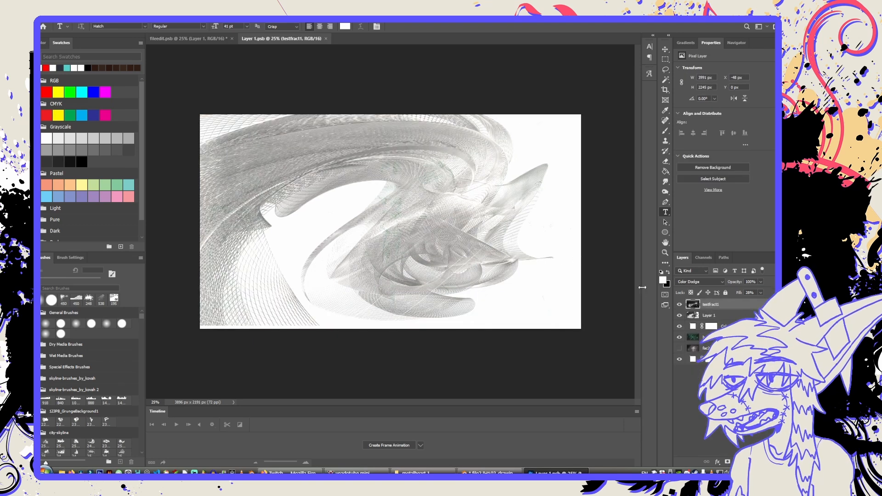
{"action": "left_click", "coordinate": [680, 305]}
{"action": "left_click", "coordinate": [681, 305]}
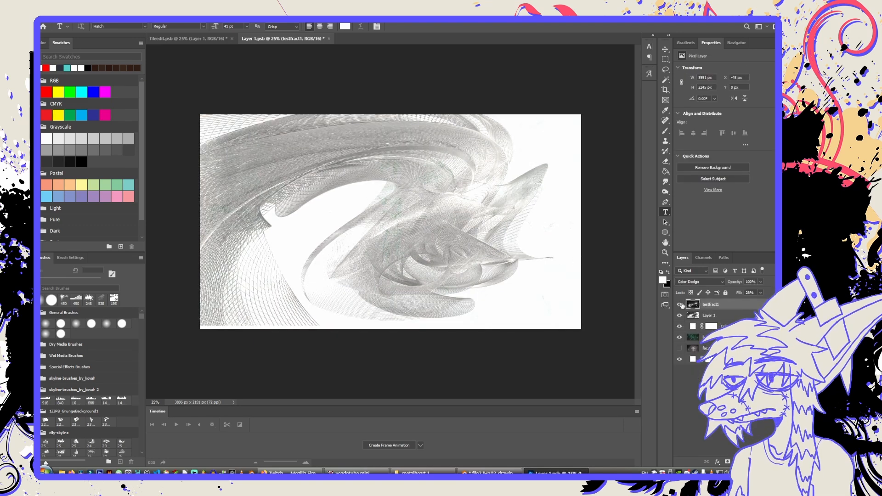
{"action": "left_click", "coordinate": [680, 304]}
{"action": "left_click", "coordinate": [680, 305]}
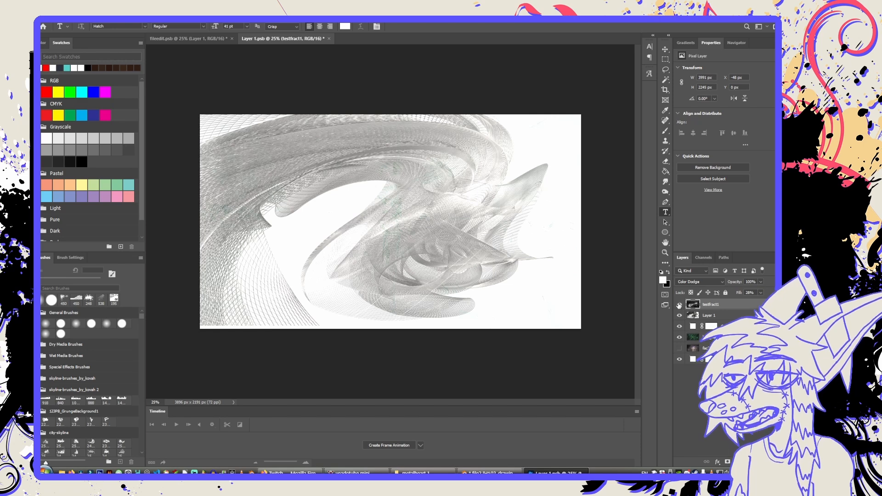
Toggle the smart object's inner Layer 1 and white fill layer to examine the wireframe and the fractal underneath.
{"action": "left_click", "coordinate": [679, 315]}
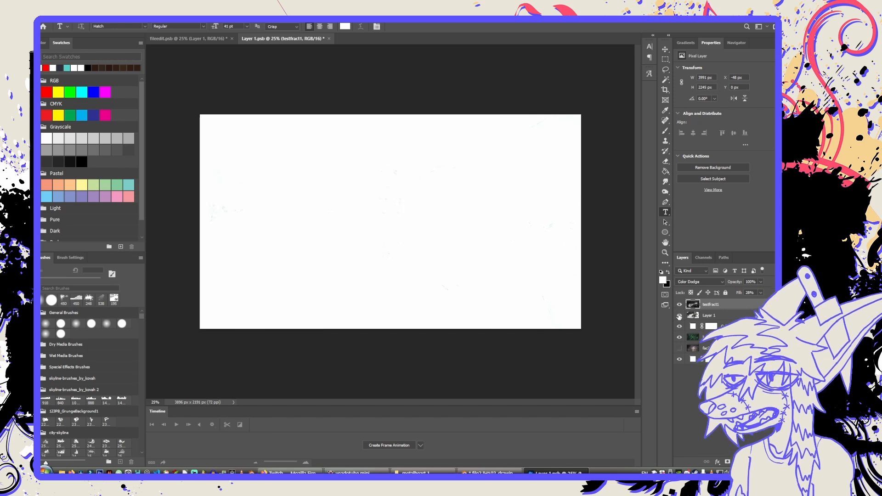
{"action": "left_click", "coordinate": [679, 315]}
{"action": "left_click", "coordinate": [680, 316]}
{"action": "left_click", "coordinate": [680, 316]}
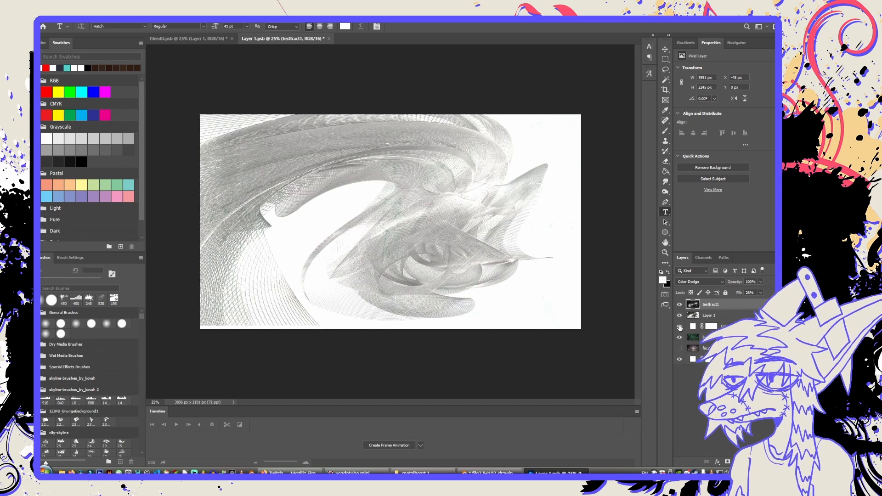
{"action": "left_click", "coordinate": [680, 326]}
{"action": "left_click", "coordinate": [680, 327]}
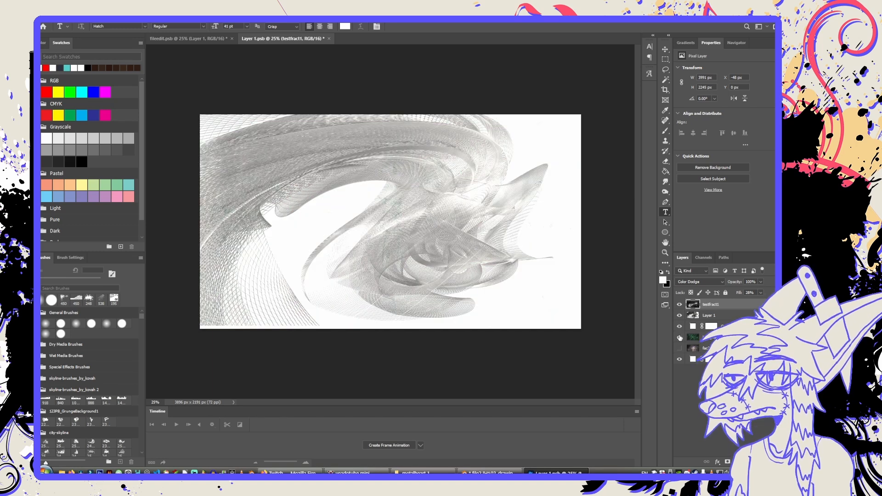
{"action": "left_click", "coordinate": [680, 329]}
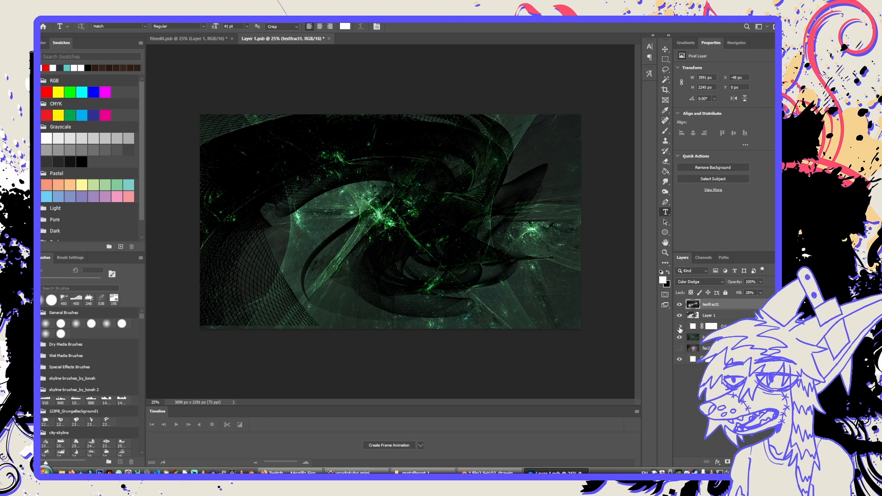
{"action": "left_click", "coordinate": [680, 328]}
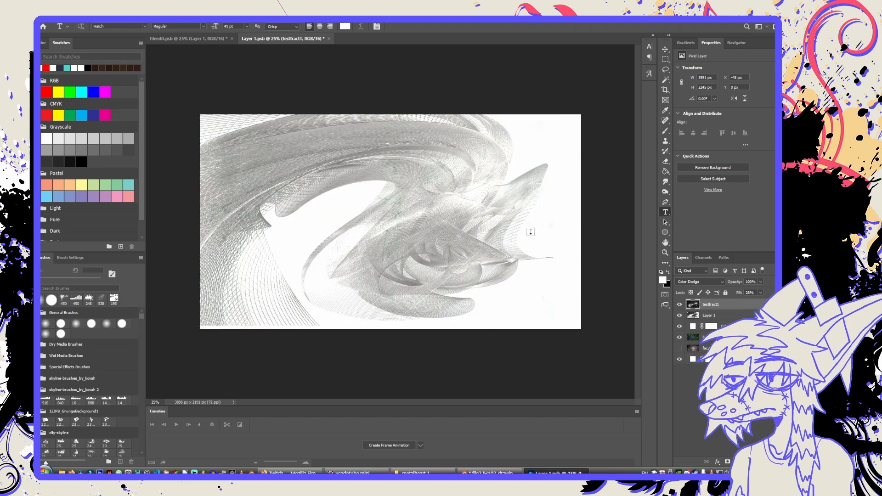
Close Layer 1.psb and fileedit.psb, discarding the changes to both.
{"action": "left_click", "coordinate": [329, 39]}
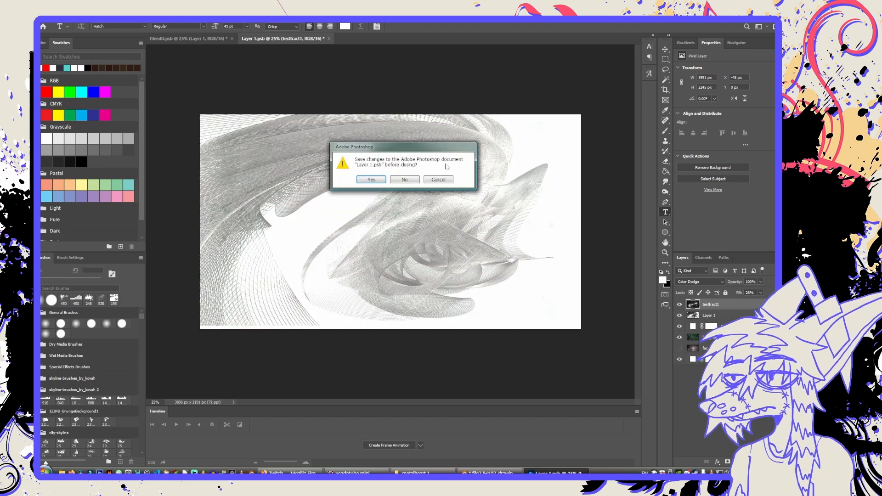
{"action": "left_click", "coordinate": [405, 180]}
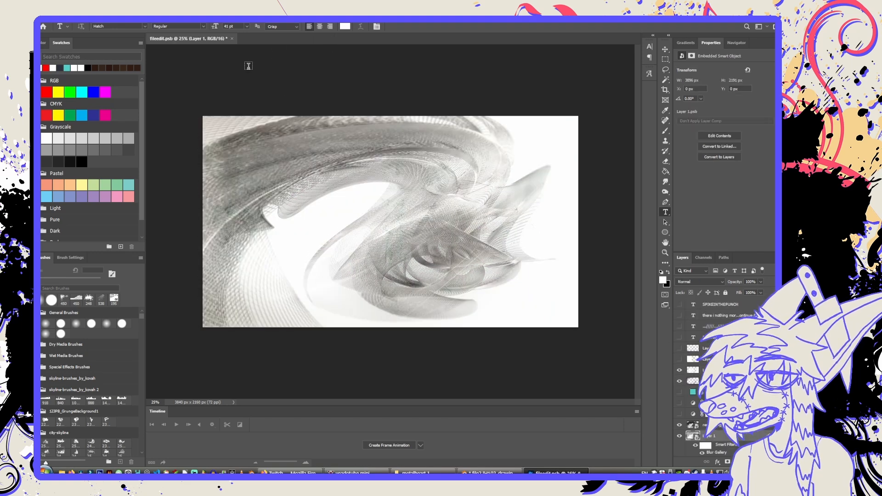
{"action": "left_click", "coordinate": [232, 39]}
{"action": "left_click", "coordinate": [405, 180]}
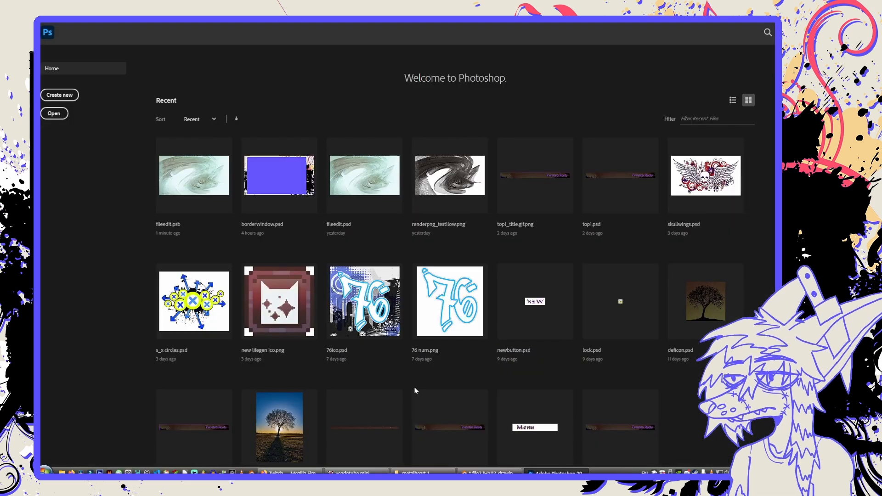
Switch to File Explorer, go to the metl2 folder and open 2.png in Photoshop.
{"action": "left_click", "coordinate": [423, 473]}
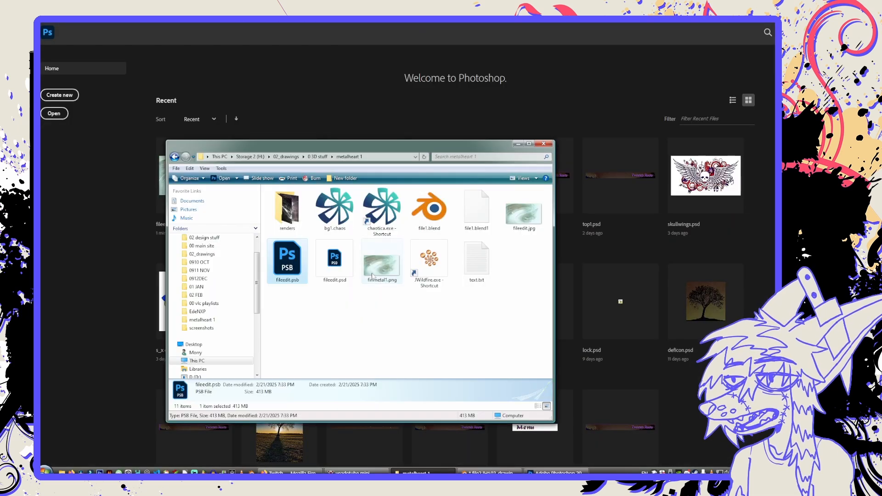
{"action": "left_click", "coordinate": [318, 157]}
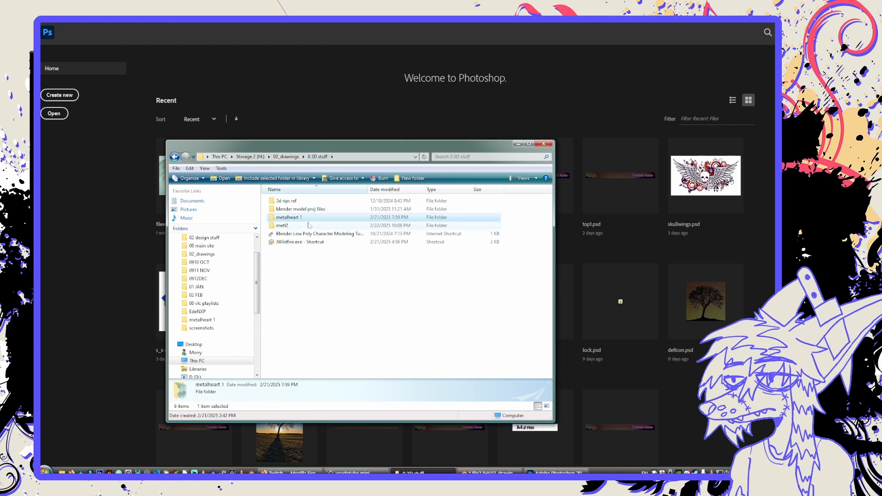
{"action": "double_click", "coordinate": [309, 225]}
{"action": "left_click", "coordinate": [294, 223]}
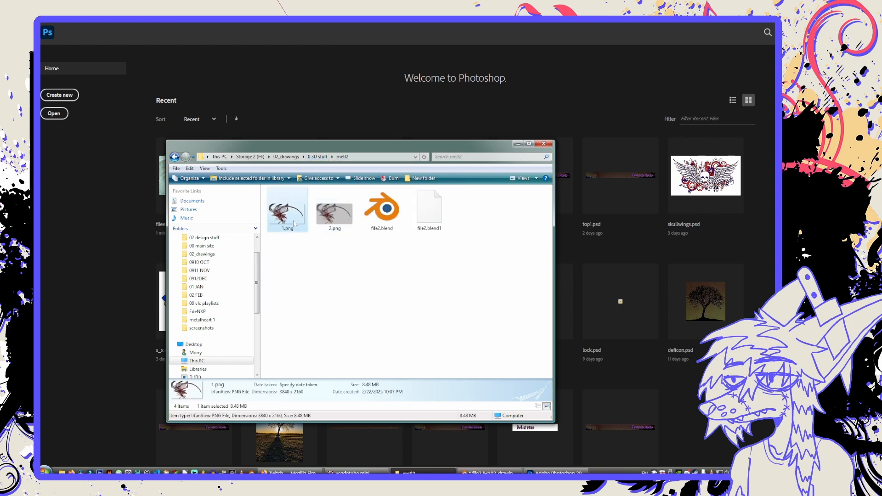
{"action": "left_click", "coordinate": [335, 212]}
{"action": "left_click_drag", "start_coordinate": [334, 212], "coordinate": [223, 106]}
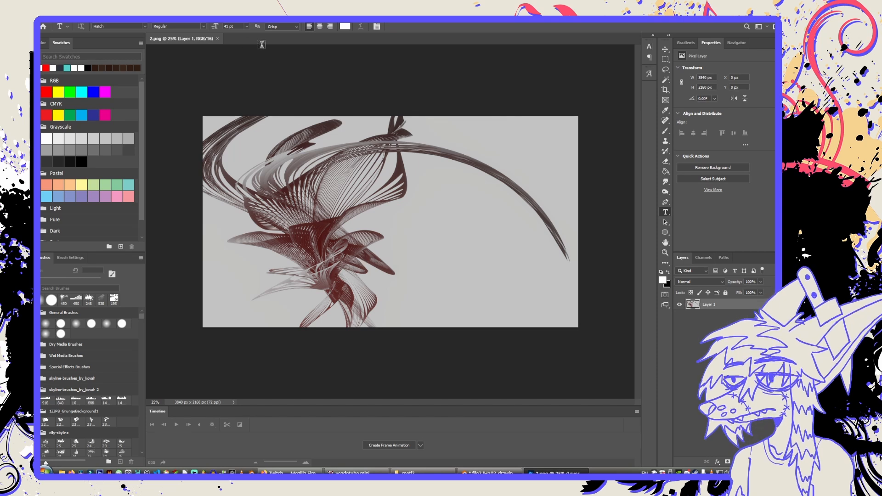
Save the image in Photoshop format as 2.psd in the metl2 folder.
{"action": "left_click", "coordinate": [50, 17]}
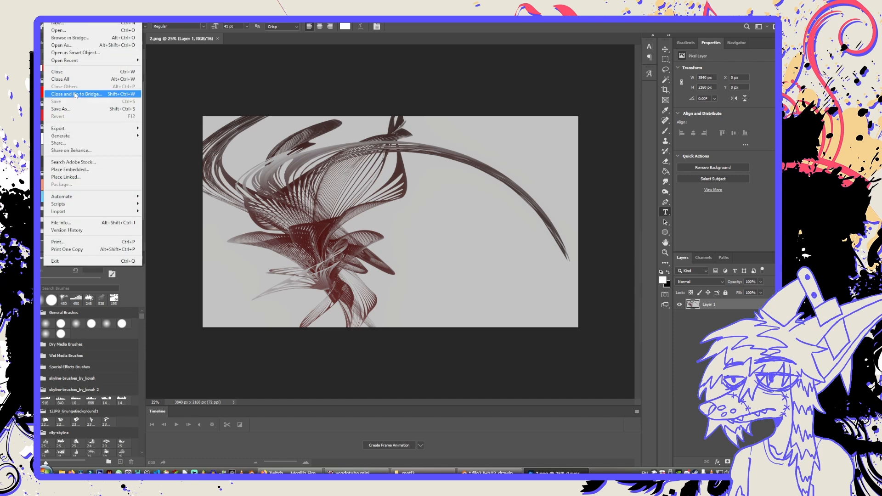
{"action": "left_click", "coordinate": [73, 109]}
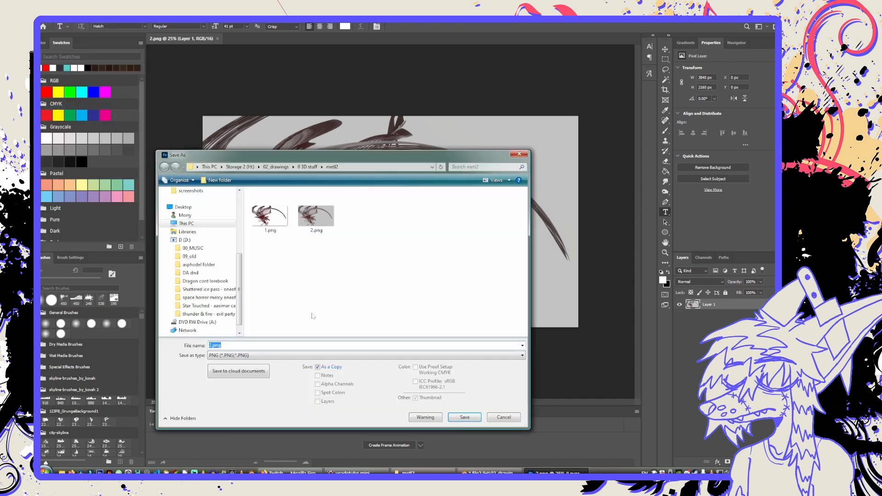
{"action": "left_click", "coordinate": [312, 355]}
{"action": "left_click", "coordinate": [292, 365]}
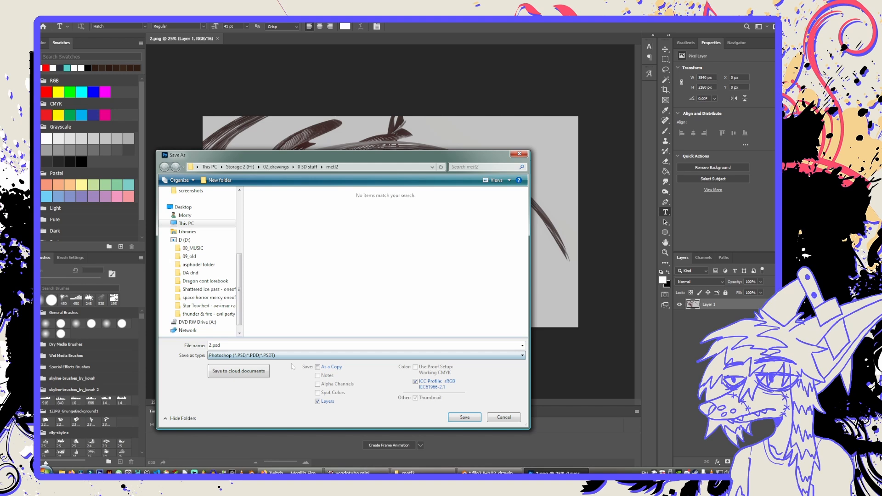
{"action": "left_click", "coordinate": [465, 417]}
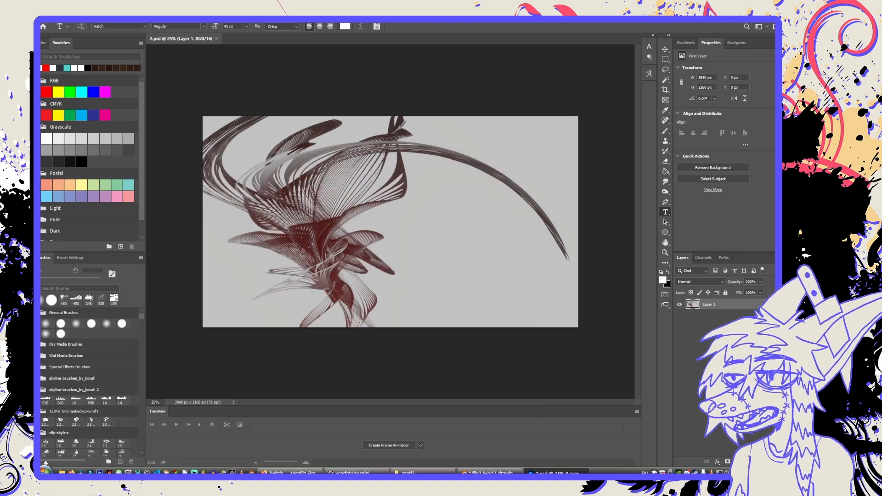
Switch to File Explorer, go up to the 0 3D stuff folder, and launch and start JWildfire from its shortcut.
{"action": "left_click", "coordinate": [731, 17]}
{"action": "left_click", "coordinate": [429, 123]}
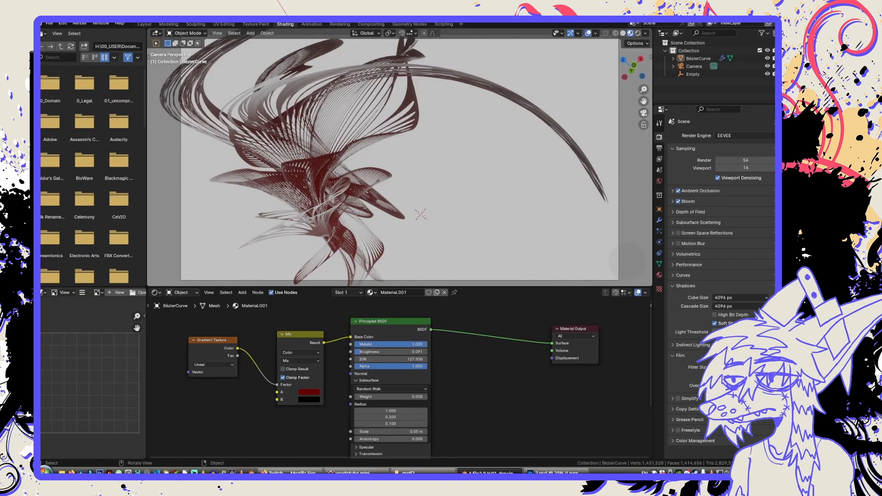
{"action": "left_click", "coordinate": [411, 473]}
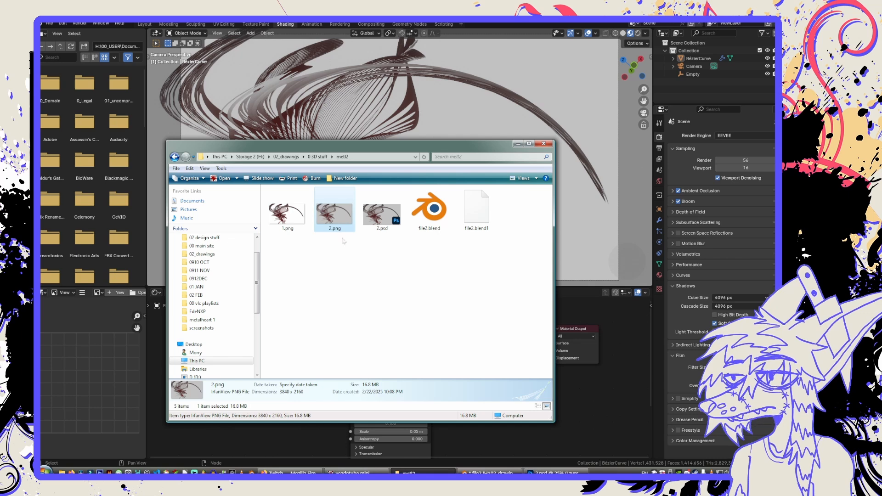
{"action": "left_click", "coordinate": [317, 157]}
{"action": "left_click", "coordinate": [317, 242]}
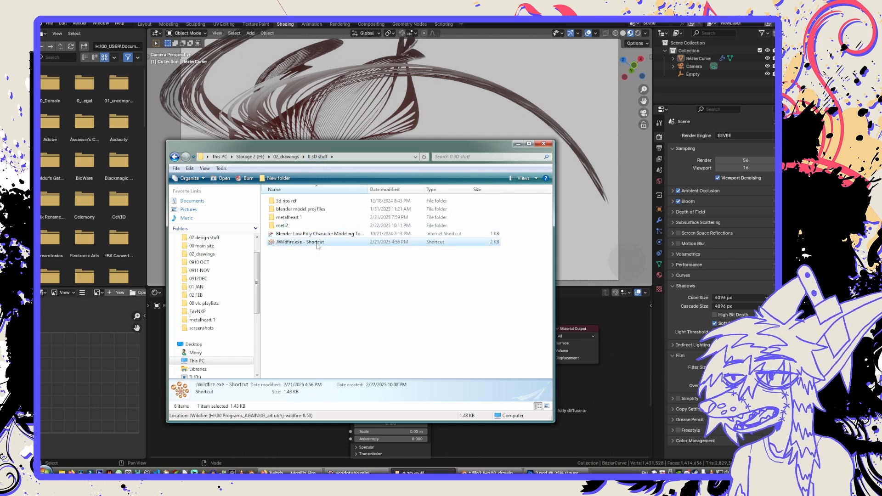
{"action": "double_click", "coordinate": [317, 244]}
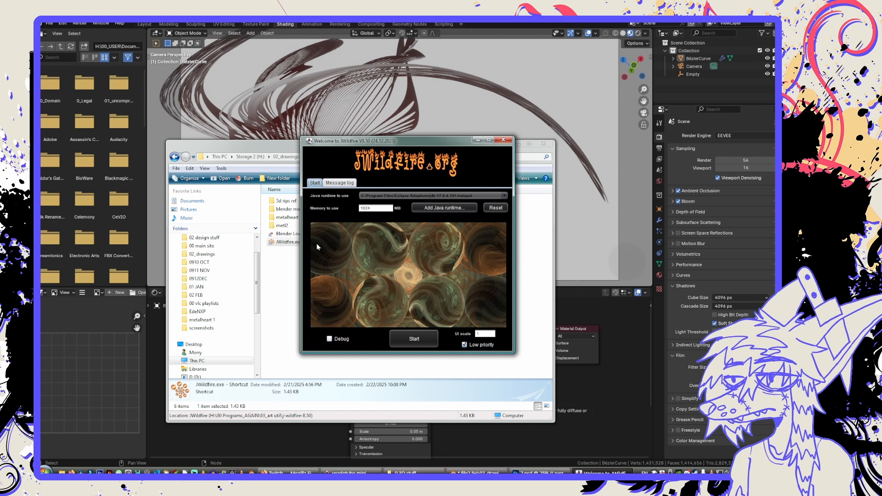
{"action": "left_click", "coordinate": [409, 338]}
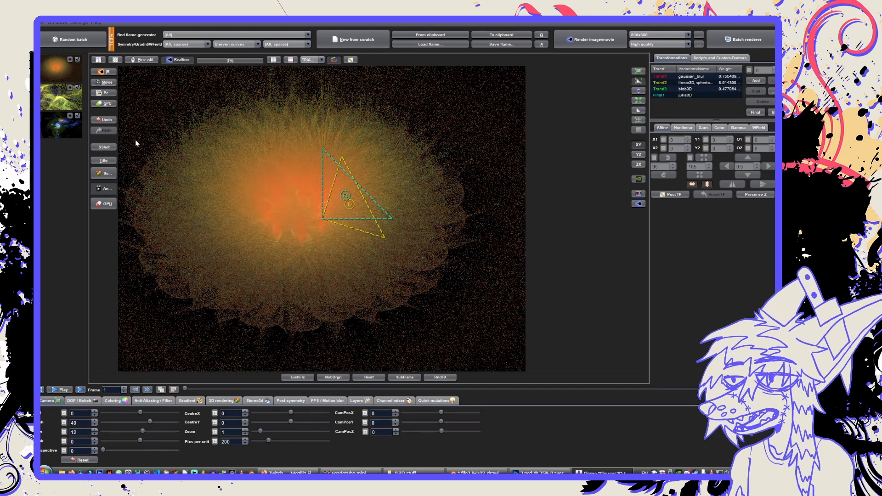
Load the yellow-green flame into the preview, and generate a new random batch of flames.
{"action": "left_click", "coordinate": [59, 107]}
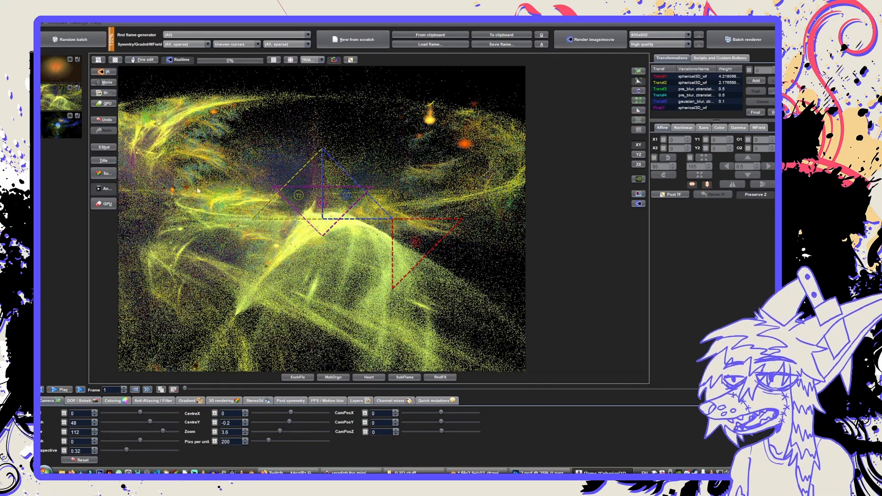
{"action": "left_click", "coordinate": [223, 190]}
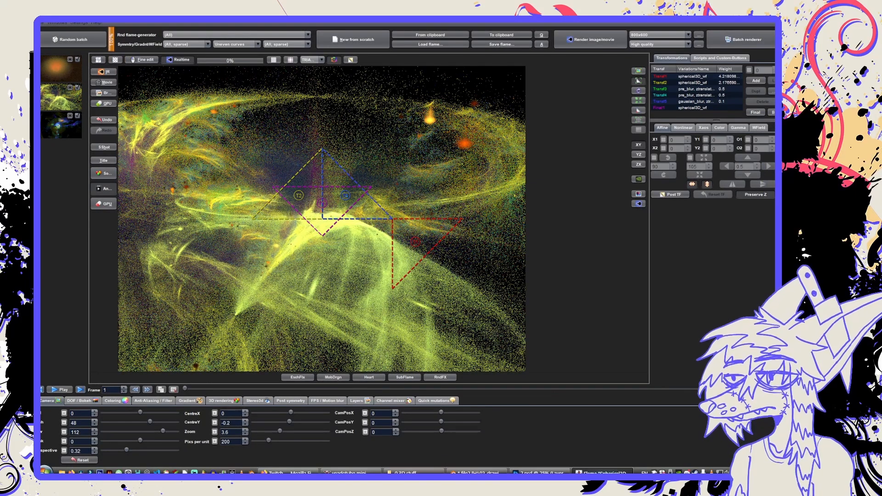
{"action": "left_click", "coordinate": [417, 473]}
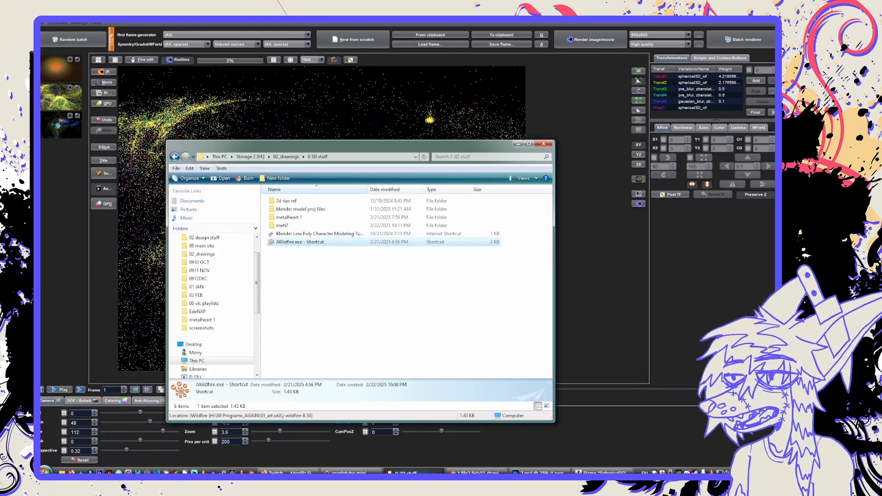
{"action": "left_click", "coordinate": [191, 27]}
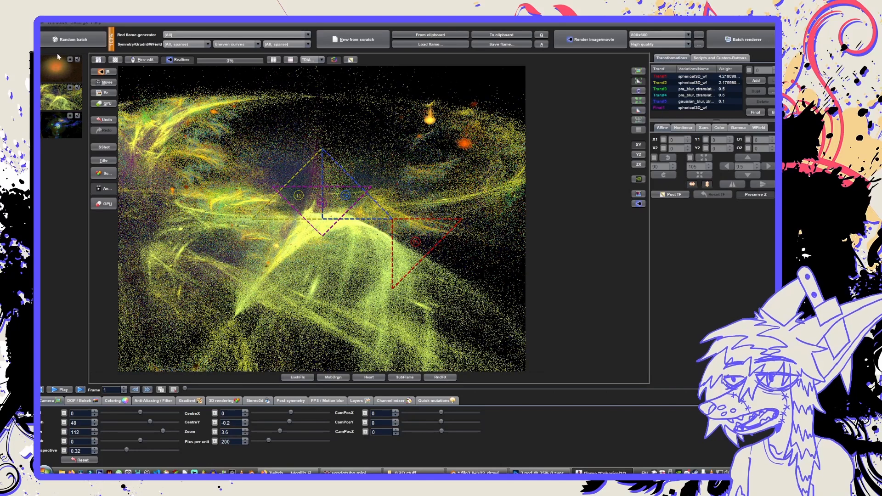
{"action": "left_click", "coordinate": [62, 40]}
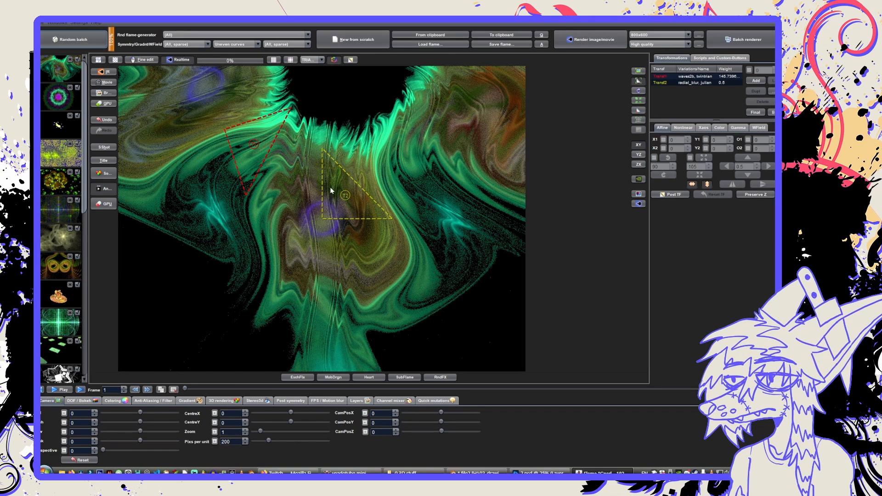
Move the green flame's Transf2 triangle to the lower right and its Transf1 triangle right of the centre to reshape the fractal.
{"action": "left_click", "coordinate": [346, 197]}
{"action": "left_click_drag", "start_coordinate": [346, 196], "coordinate": [427, 256]}
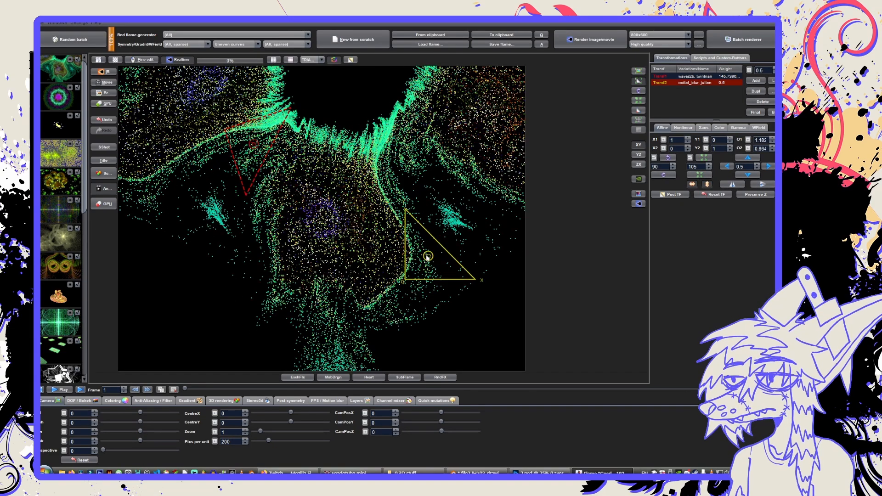
{"action": "left_click_drag", "start_coordinate": [442, 307], "coordinate": [469, 336]}
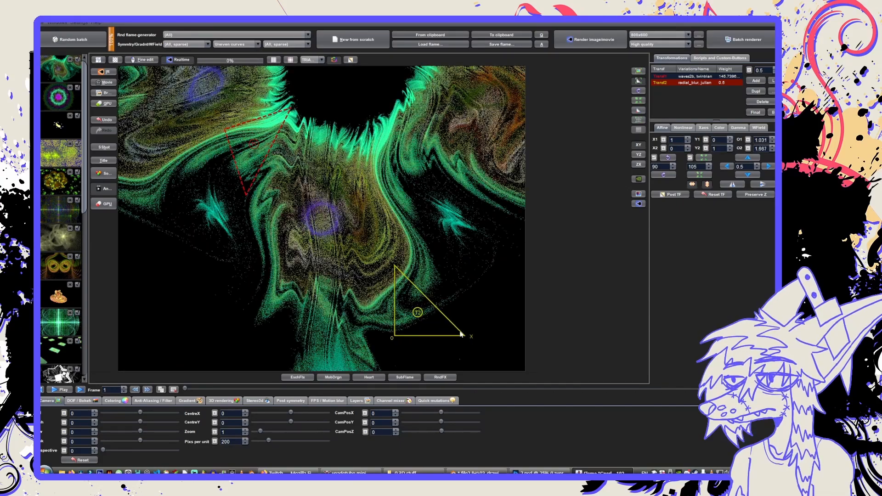
{"action": "left_click_drag", "start_coordinate": [445, 334], "coordinate": [457, 326]}
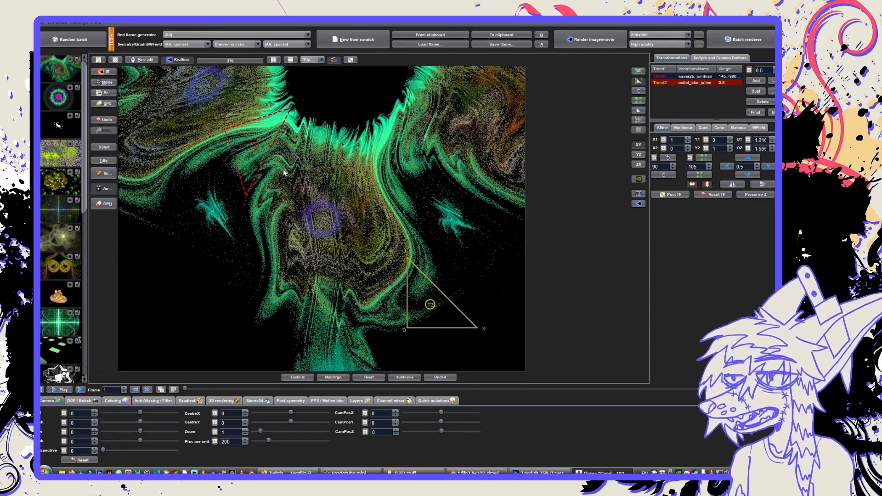
{"action": "left_click_drag", "start_coordinate": [258, 146], "coordinate": [287, 190]}
{"action": "left_click", "coordinate": [261, 156]}
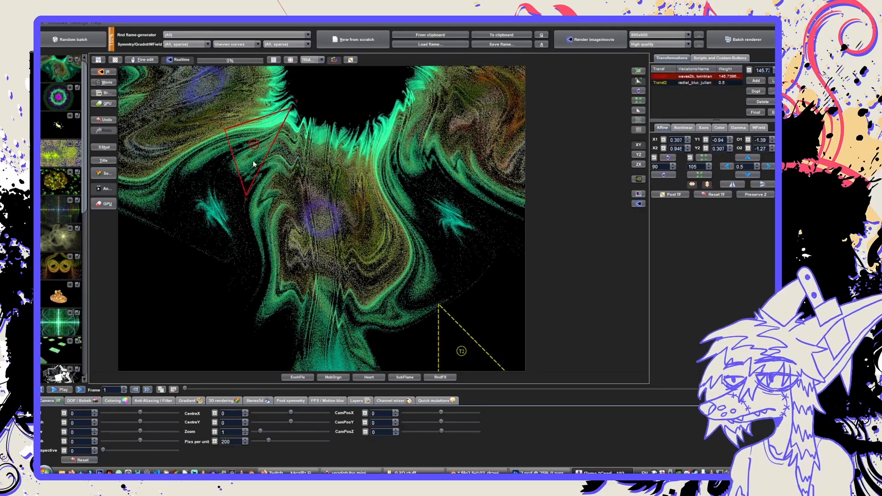
{"action": "left_click_drag", "start_coordinate": [253, 164], "coordinate": [437, 239]}
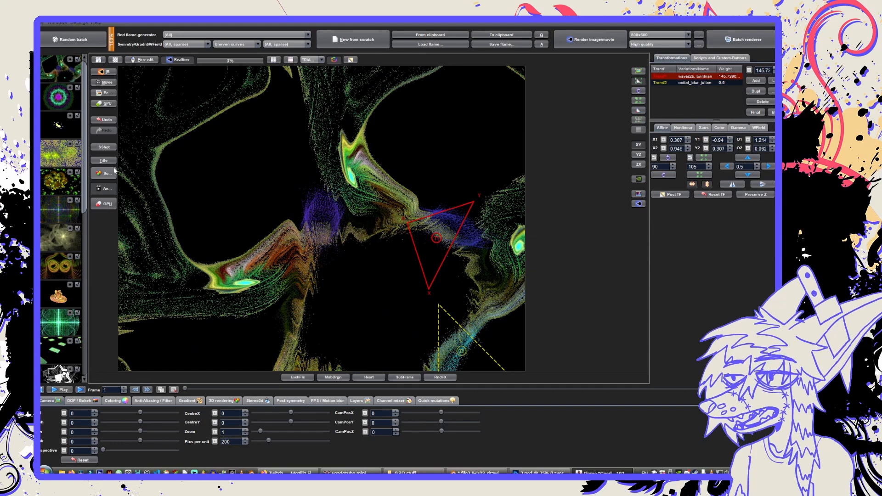
Browse the random batch and load several flames, including the white star, red floral and golden ones, to examine their shapes.
{"action": "left_click", "coordinate": [56, 165]}
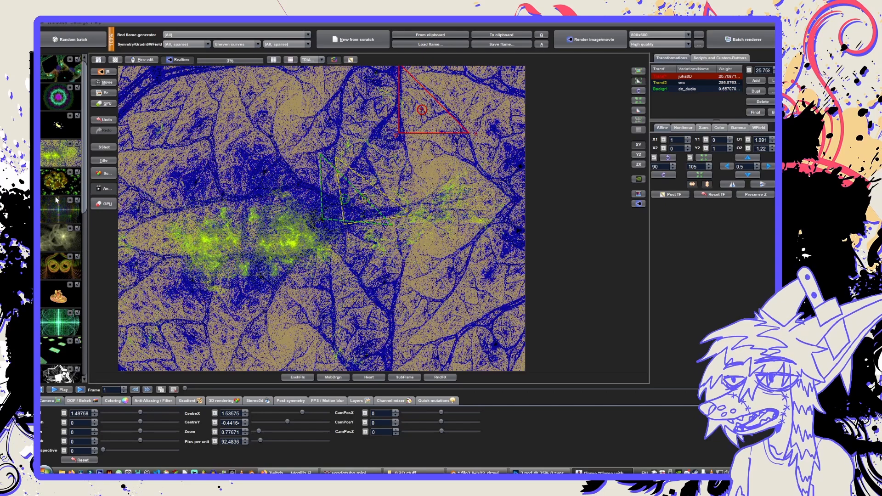
{"action": "scroll", "coordinate": [56, 200], "scroll_direction": "down", "scroll_amount": 2}
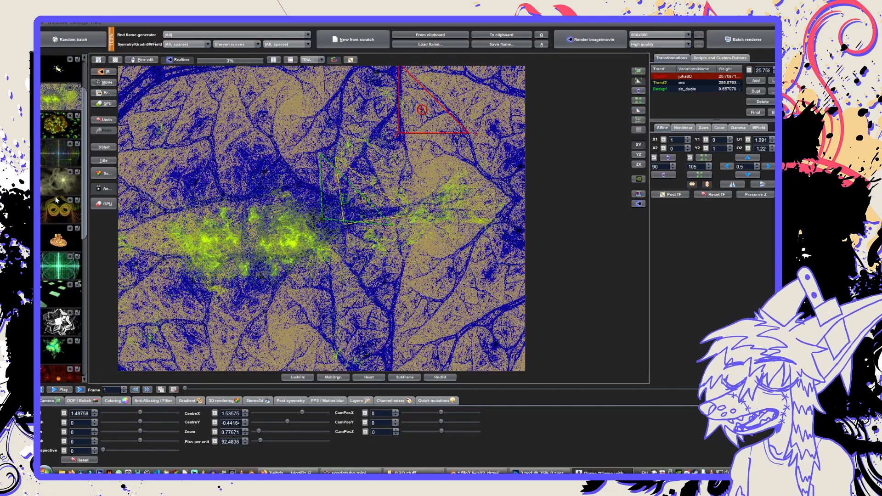
{"action": "left_click", "coordinate": [55, 264]}
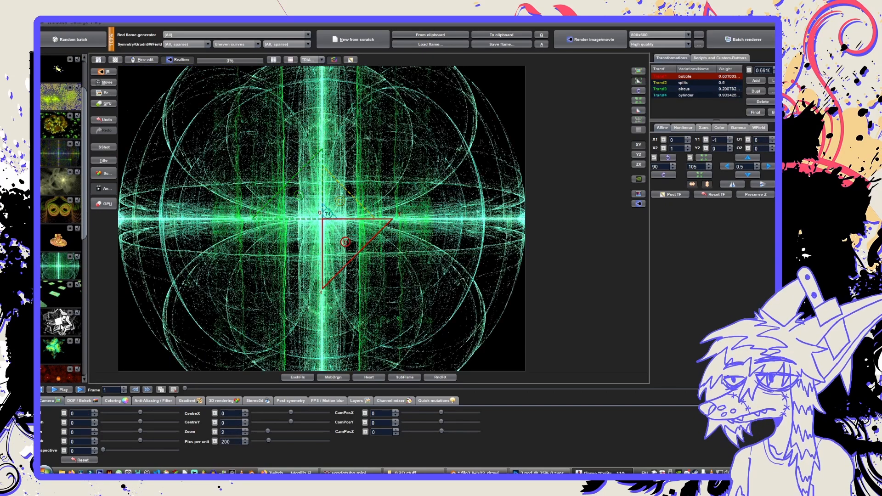
{"action": "left_click", "coordinate": [60, 321]}
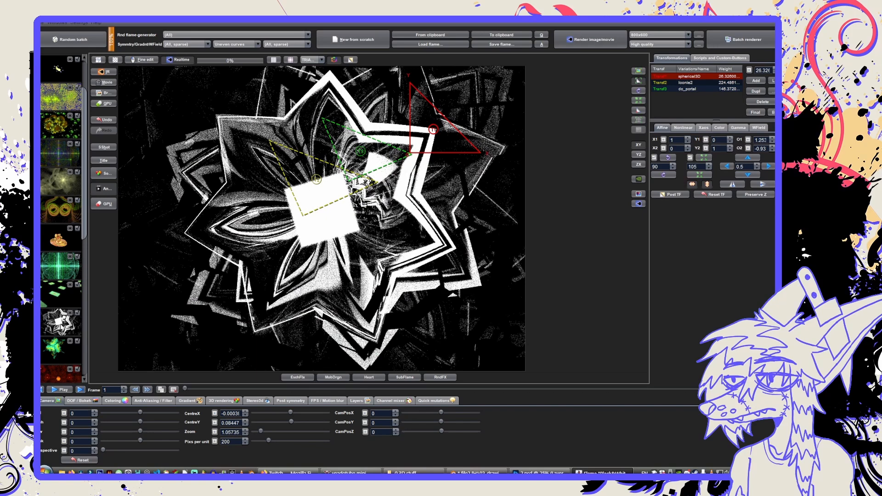
{"action": "scroll", "coordinate": [60, 324], "scroll_direction": "down", "scroll_amount": 1}
{"action": "scroll", "coordinate": [58, 322], "scroll_direction": "down", "scroll_amount": 2}
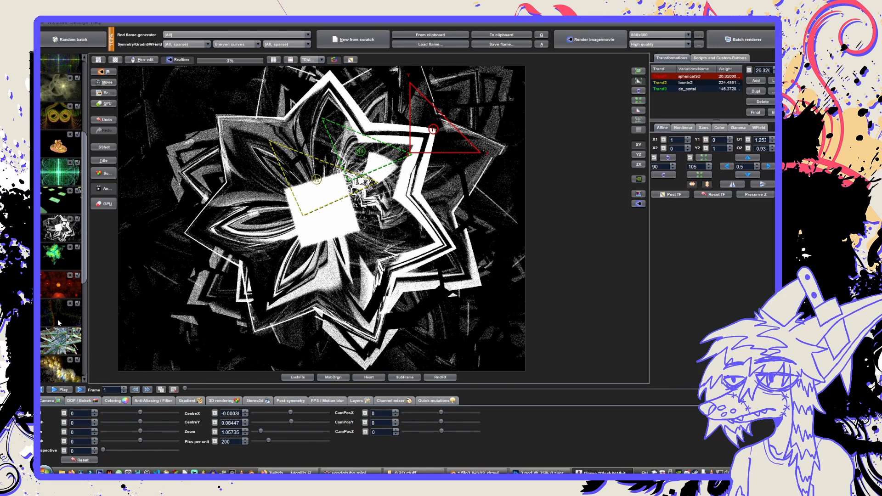
{"action": "left_click", "coordinate": [58, 285]}
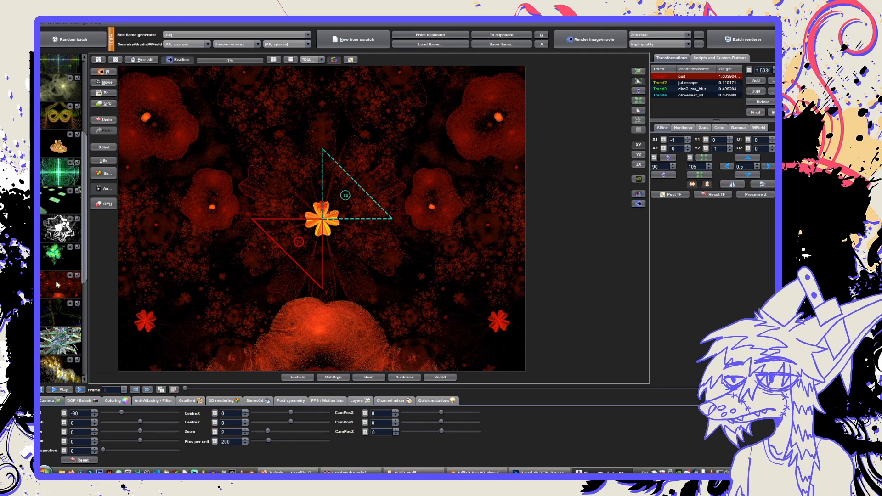
{"action": "scroll", "coordinate": [56, 284], "scroll_direction": "down", "scroll_amount": 3}
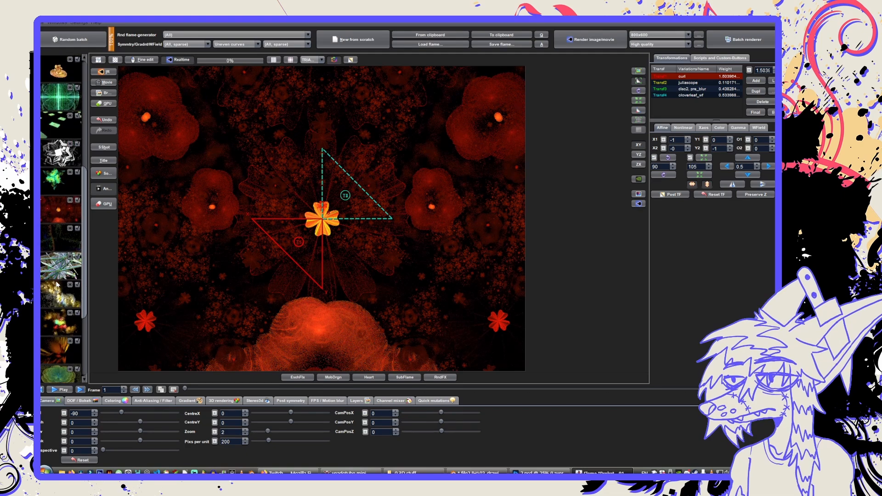
{"action": "left_click", "coordinate": [57, 243]}
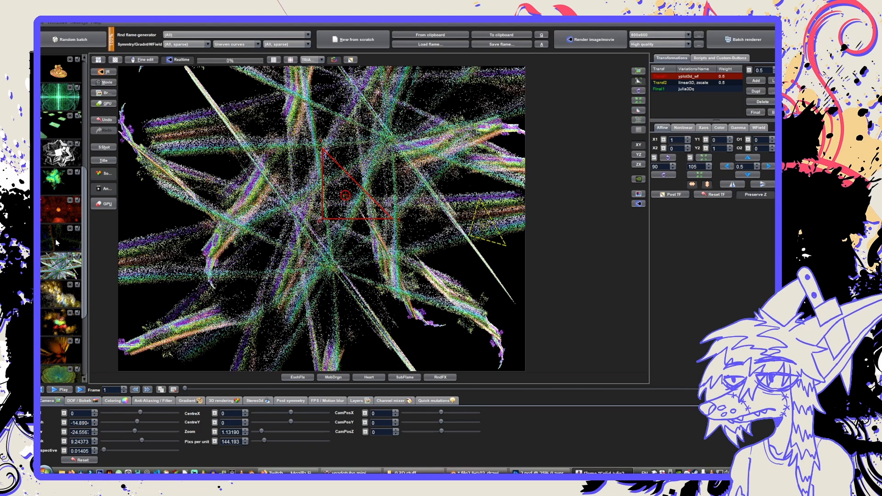
{"action": "left_click", "coordinate": [55, 242]}
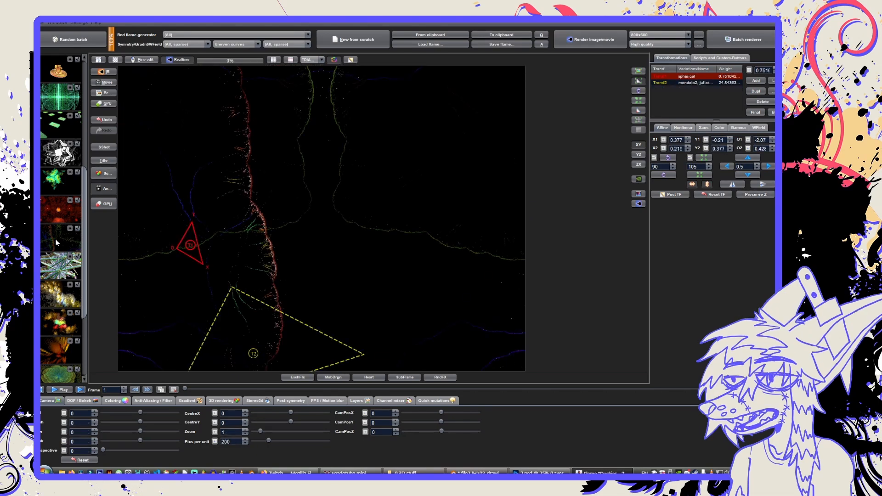
{"action": "scroll", "coordinate": [55, 239], "scroll_direction": "down", "scroll_amount": 2}
{"action": "left_click", "coordinate": [56, 242]}
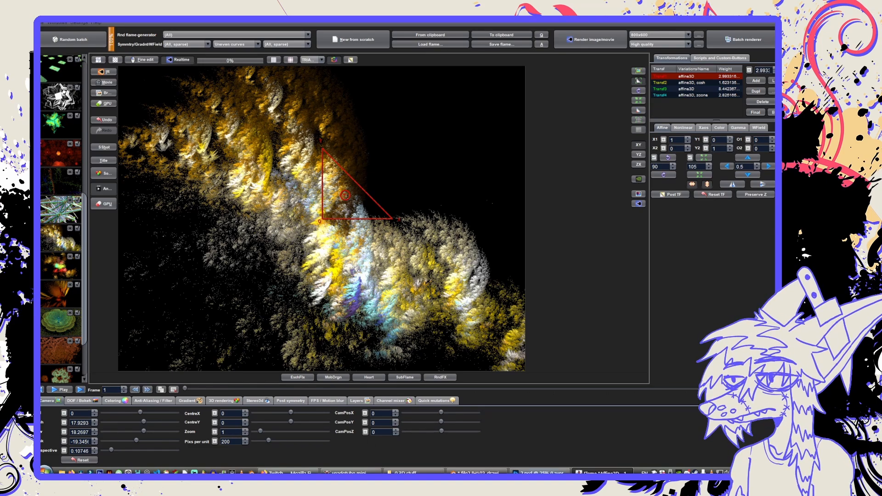
Switch to Photoshop to check the 2.psd artwork, and return to JWildfire to load the orange-red spiky flame.
{"action": "key", "text": "alt+Tab"}
{"action": "key", "text": "alt+Tab"}
{"action": "key", "text": "alt+Tab"}
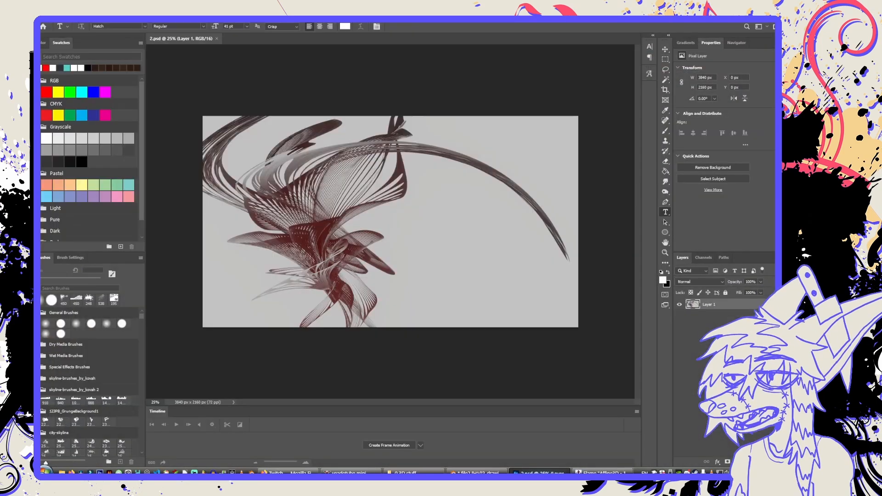
{"action": "key", "text": "alt+Tab"}
{"action": "left_click", "coordinate": [59, 295]}
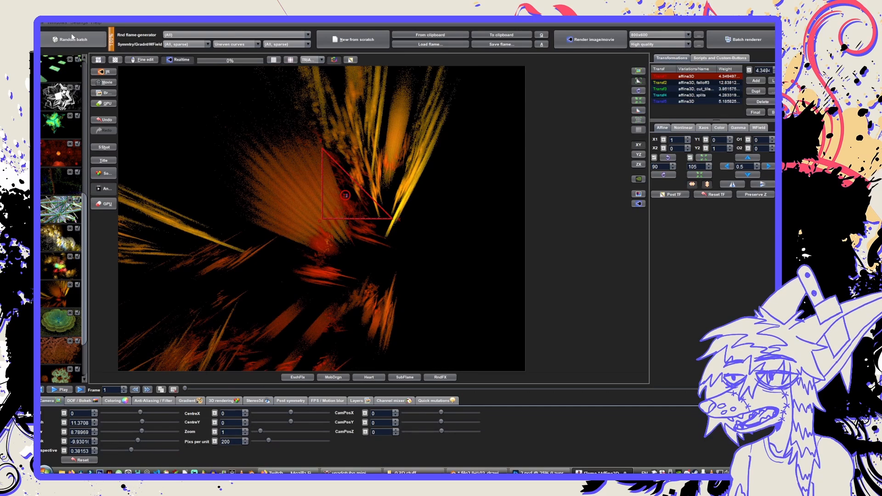
Scale the orange-red flame's first transform triangle down to about 0.915.
{"action": "left_click_drag", "start_coordinate": [251, 256], "coordinate": [515, 245]}
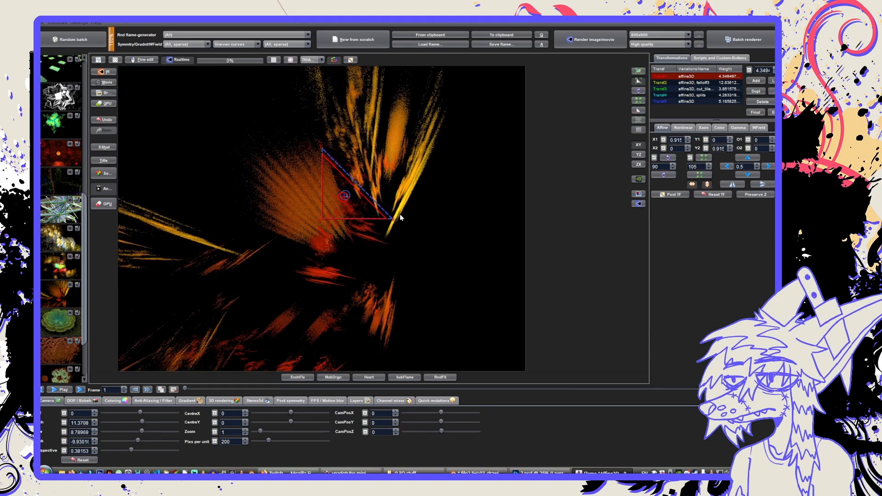
{"action": "left_click", "coordinate": [382, 208]}
{"action": "left_click_drag", "start_coordinate": [382, 209], "coordinate": [522, 233]}
{"action": "left_click", "coordinate": [339, 184]}
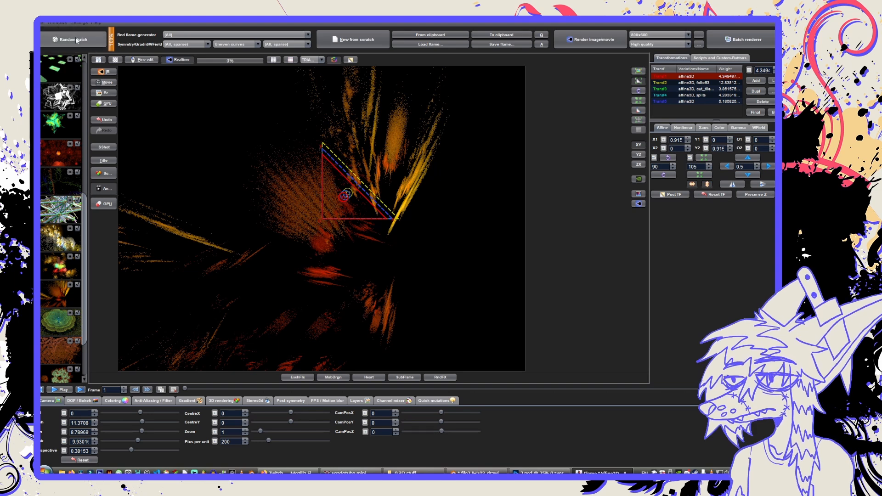
Open the interactive renderer and set its resolution to 1920x1080.
{"action": "left_click", "coordinate": [104, 72]}
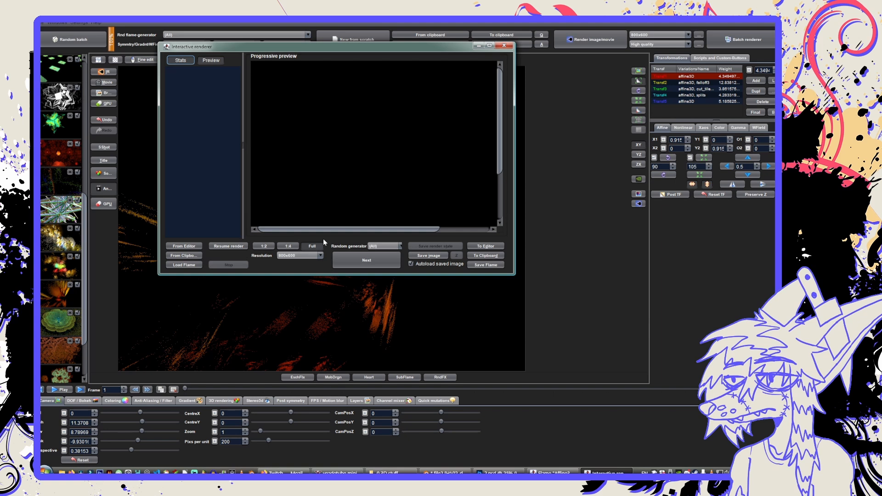
{"action": "left_click", "coordinate": [306, 255]}
{"action": "left_click", "coordinate": [298, 300]}
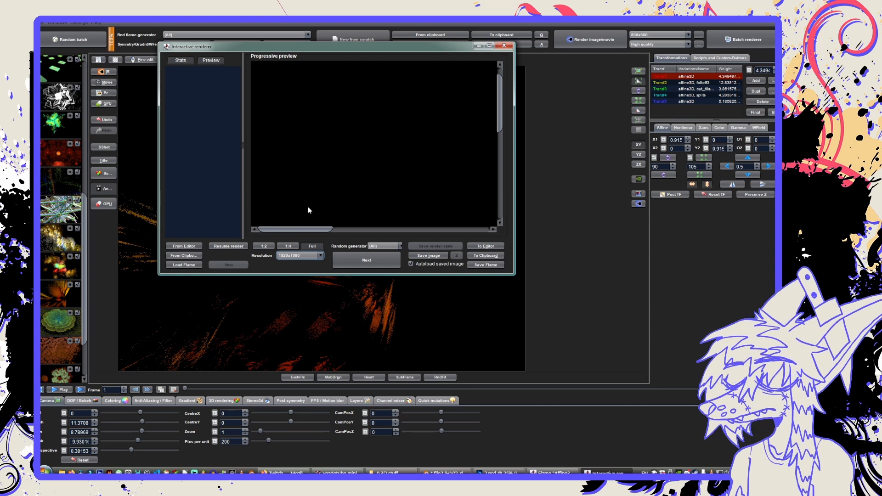
Try to save the renderer's image as frac1 in the 3D stuff subfolder containing 1.png and 2.png.
{"action": "left_click", "coordinate": [426, 256]}
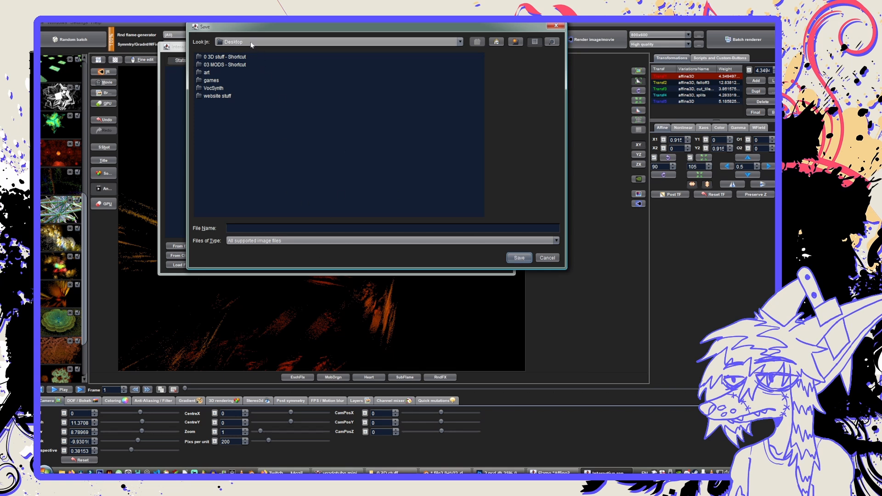
{"action": "double_click", "coordinate": [219, 57]}
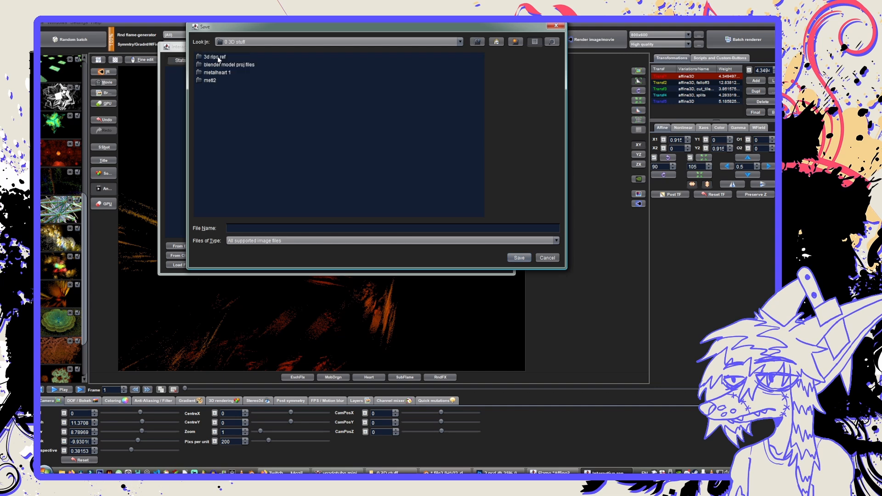
{"action": "double_click", "coordinate": [216, 81]}
{"action": "left_click", "coordinate": [251, 228]}
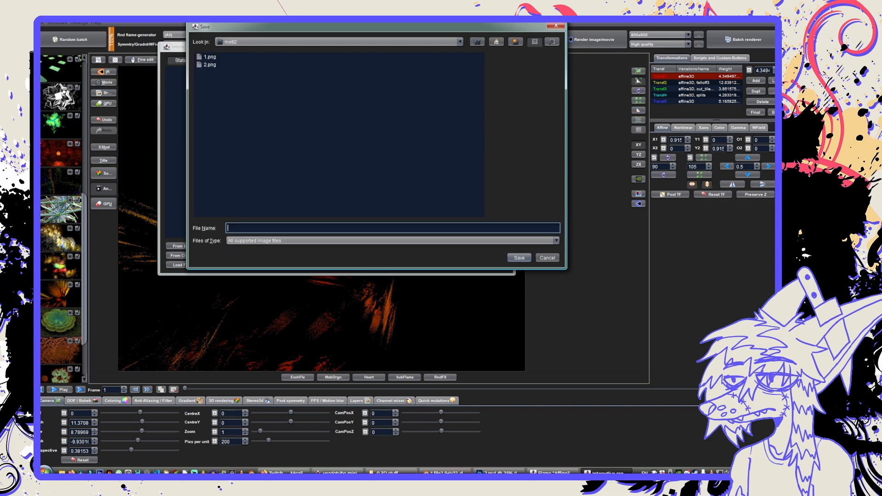
{"action": "type", "text": "frac1"}
{"action": "key", "text": "Return"}
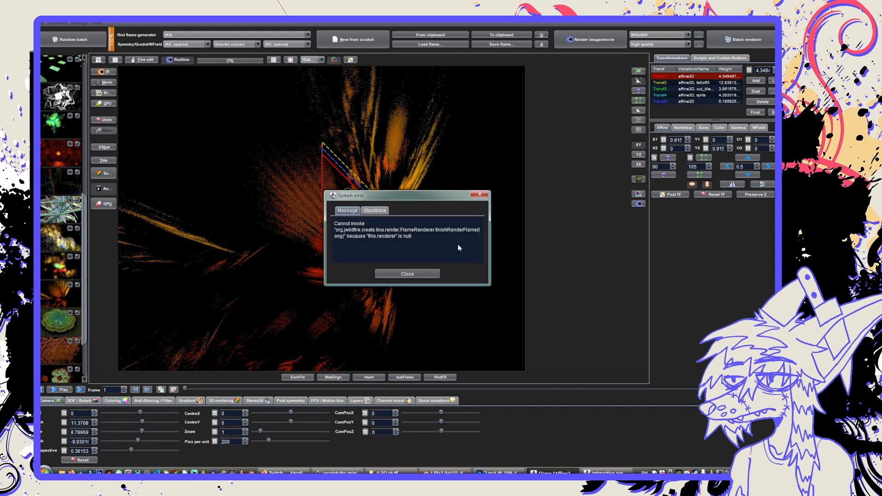
{"action": "left_click", "coordinate": [407, 274]}
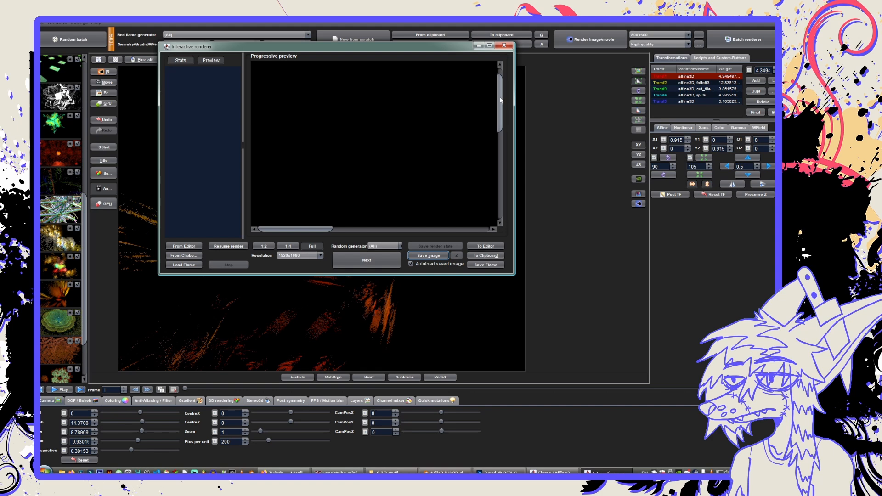
{"action": "left_click", "coordinate": [504, 45]}
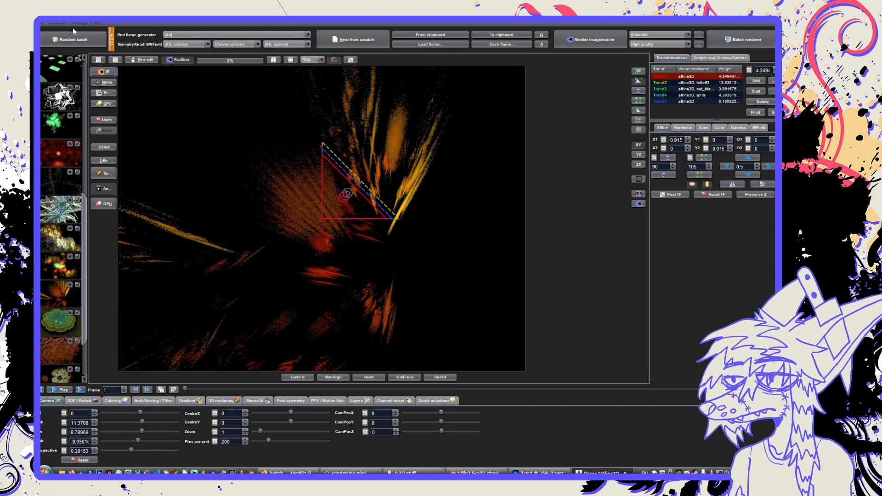
{"action": "left_click", "coordinate": [58, 22]}
{"action": "left_click", "coordinate": [59, 23]}
{"action": "left_click", "coordinate": [42, 23]}
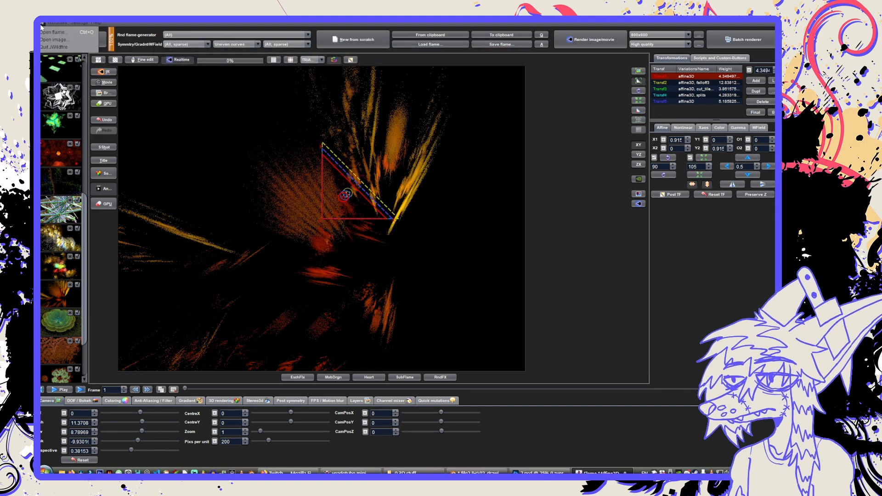
{"action": "left_click", "coordinate": [41, 24]}
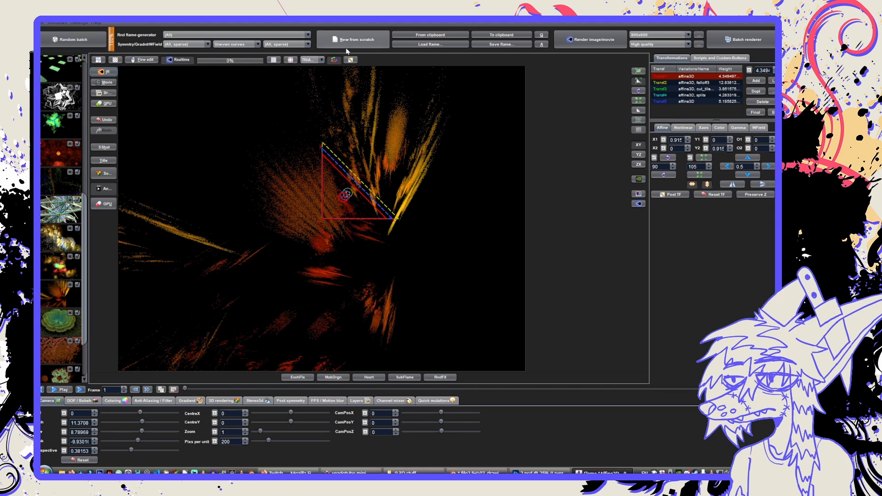
{"action": "left_click", "coordinate": [59, 23]}
{"action": "left_click", "coordinate": [62, 24]}
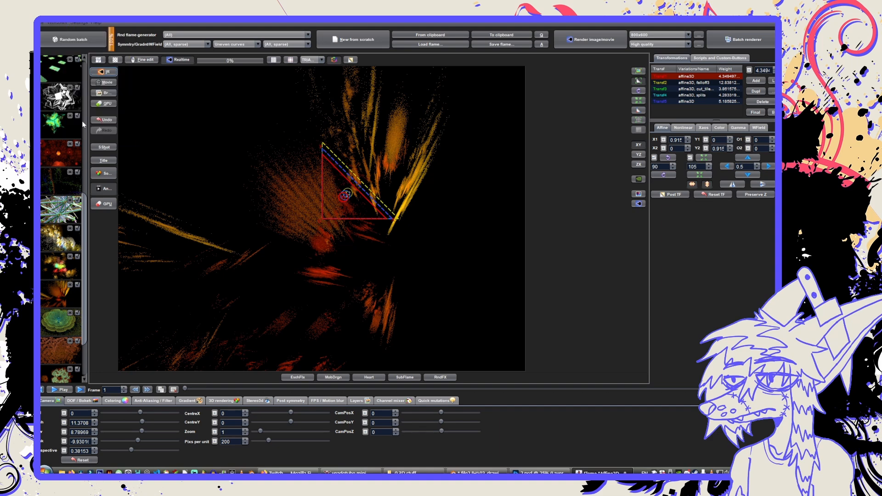
{"action": "left_click", "coordinate": [104, 72]}
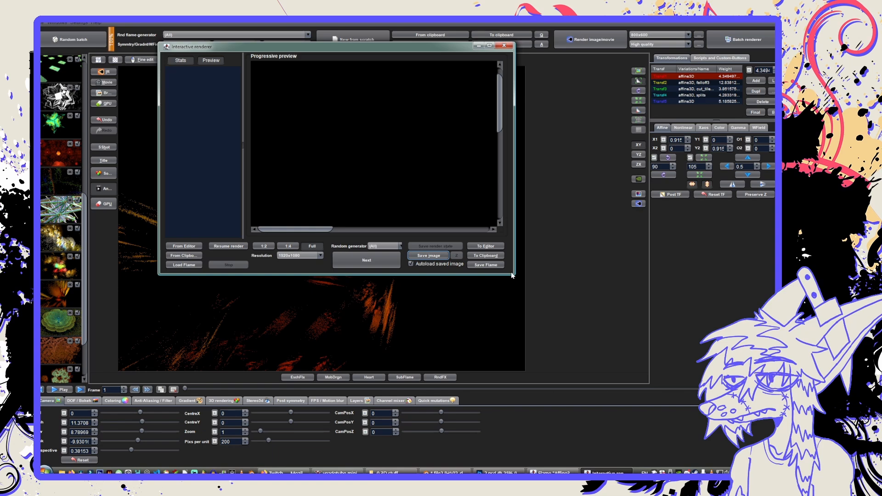
{"action": "left_click", "coordinate": [665, 376]}
Move the orange-red flame's first transform triangle to an offset of about 1.544, -0.11.
{"action": "left_click_drag", "start_coordinate": [427, 238], "coordinate": [593, 344]}
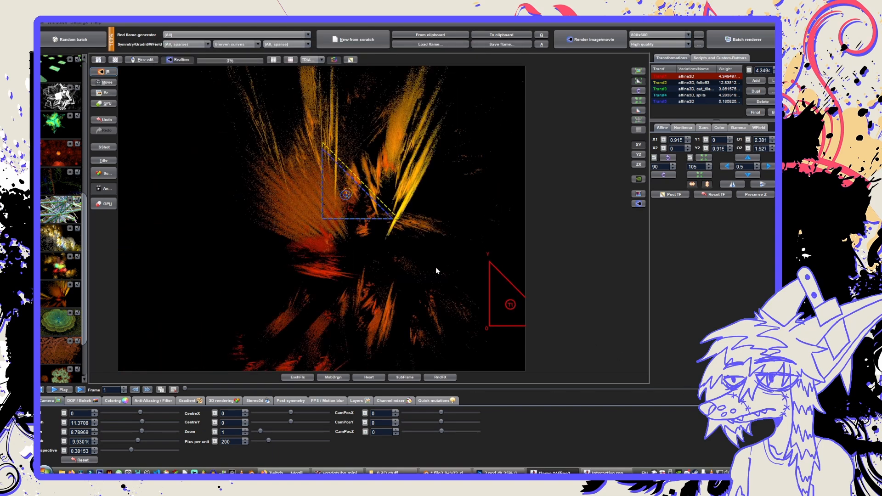
{"action": "left_click_drag", "start_coordinate": [419, 263], "coordinate": [318, 251]}
{"action": "left_click_drag", "start_coordinate": [411, 296], "coordinate": [432, 288]}
{"action": "left_click_drag", "start_coordinate": [394, 262], "coordinate": [454, 191]}
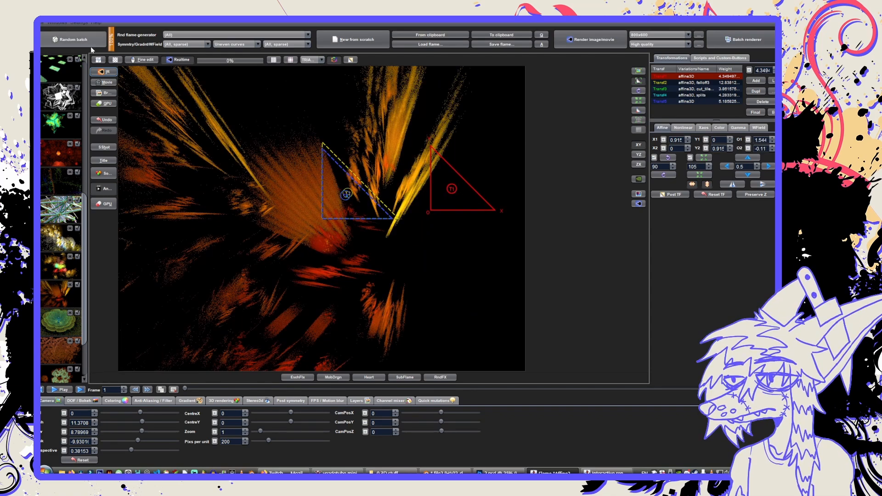
Open the interactive renderer and start rendering the editor's adjusted orange-red flame in it.
{"action": "left_click", "coordinate": [103, 73]}
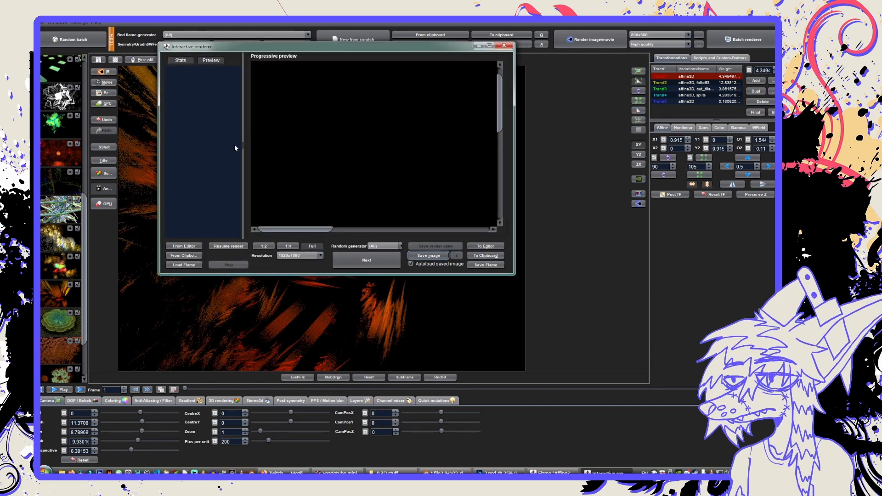
{"action": "left_click_drag", "start_coordinate": [207, 51], "coordinate": [204, 100]}
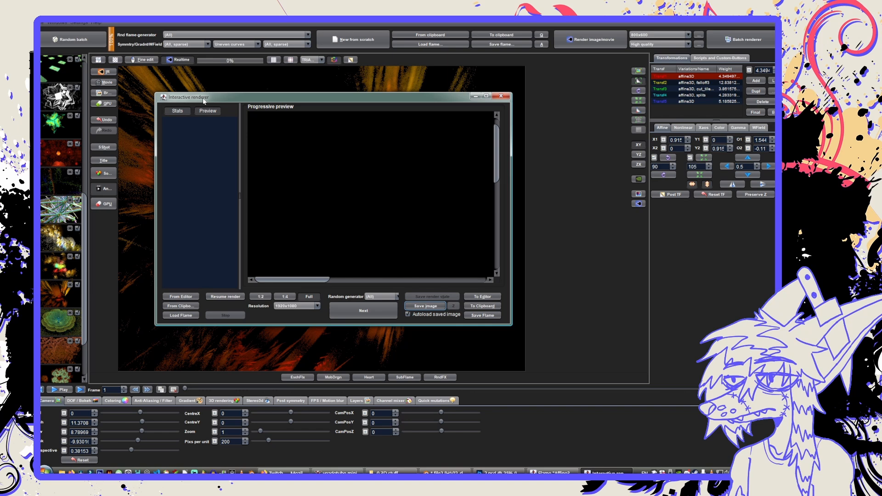
{"action": "left_click", "coordinate": [185, 296]}
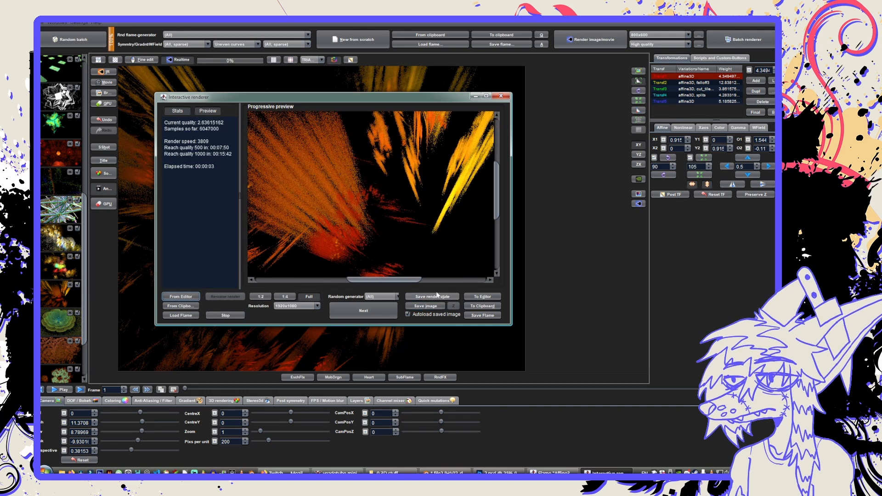
Save the orange-red flame's rendered image as fract alongside 1.png and 2.png.
{"action": "left_click", "coordinate": [438, 296]}
{"action": "key", "text": "Escape"}
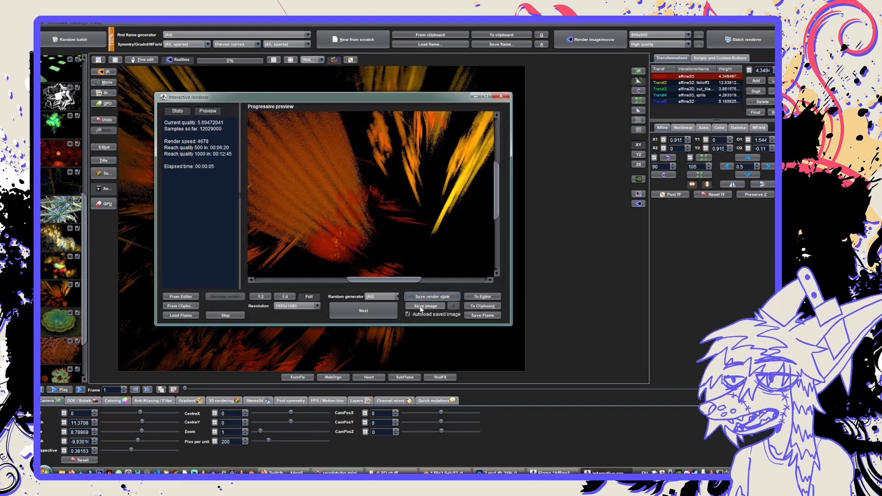
{"action": "left_click", "coordinate": [421, 307]}
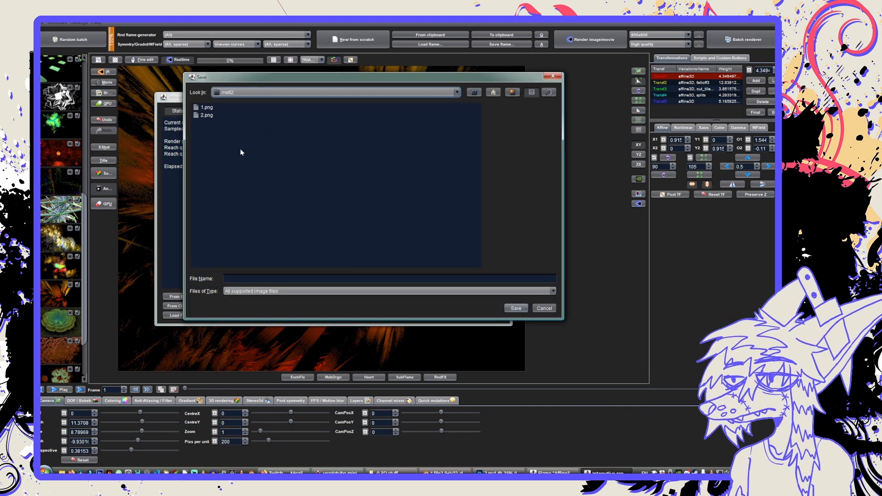
{"action": "left_click", "coordinate": [389, 279]}
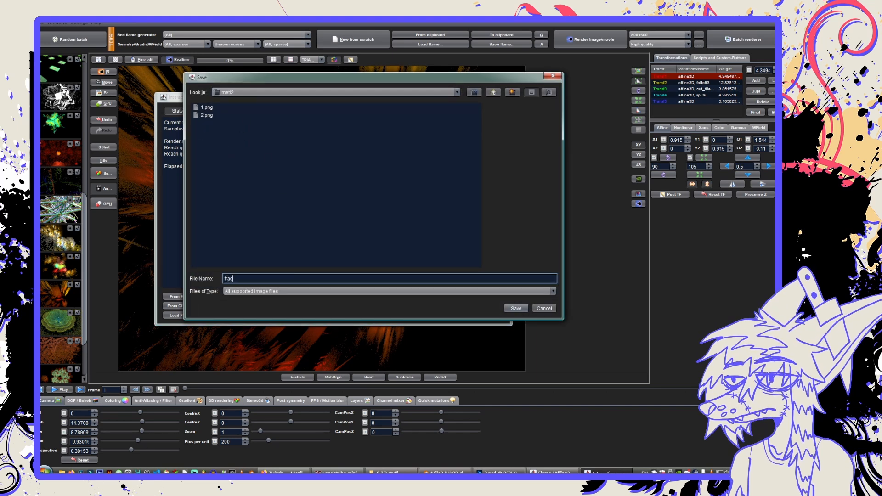
{"action": "type", "text": "fract"}
{"action": "key", "text": "Return"}
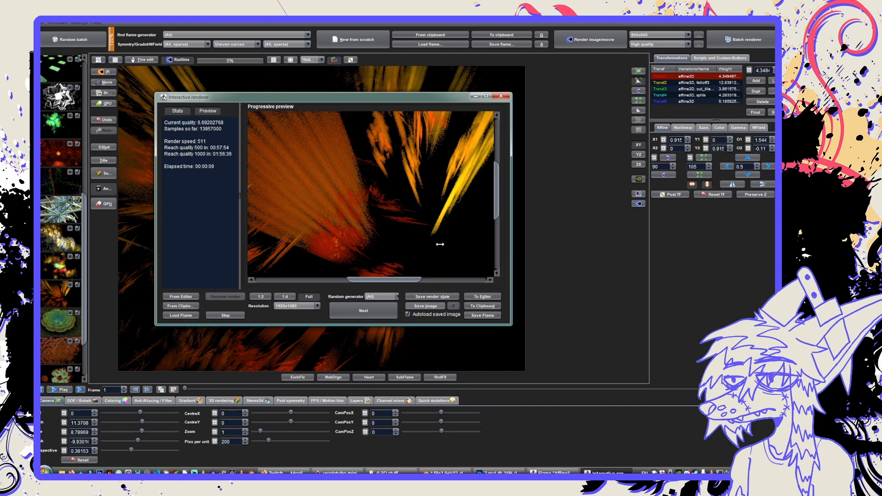
Switch to the file explorer to open the render folder, inspect the saved fractal image, close it and return to the JWildfire editor.
{"action": "left_click", "coordinate": [391, 472]}
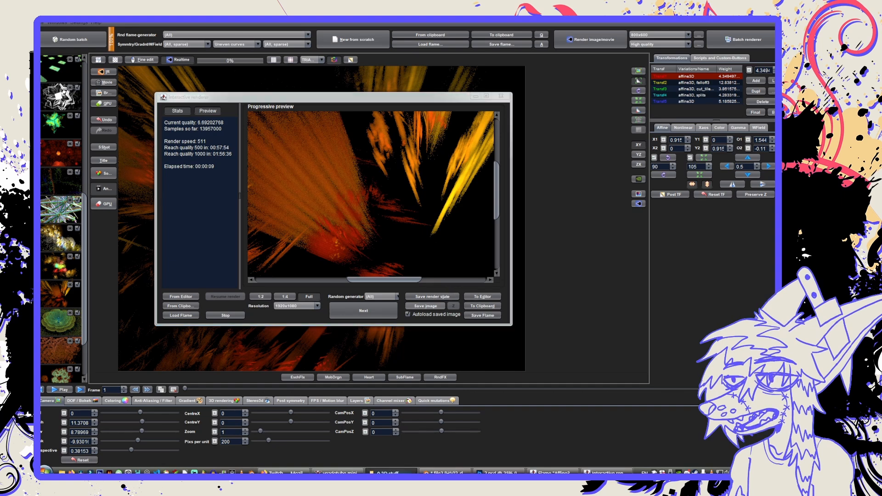
{"action": "double_click", "coordinate": [315, 226]}
{"action": "double_click", "coordinate": [310, 226]}
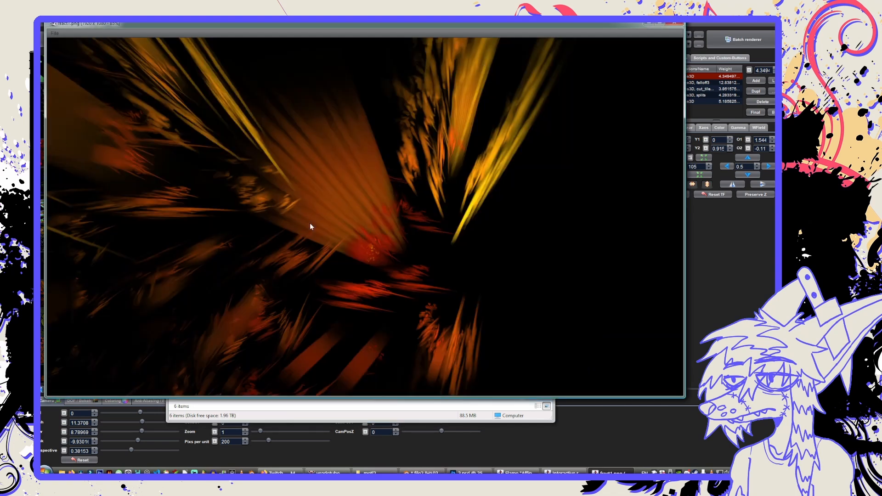
{"action": "left_click", "coordinate": [675, 23]}
{"action": "left_click", "coordinate": [153, 142]}
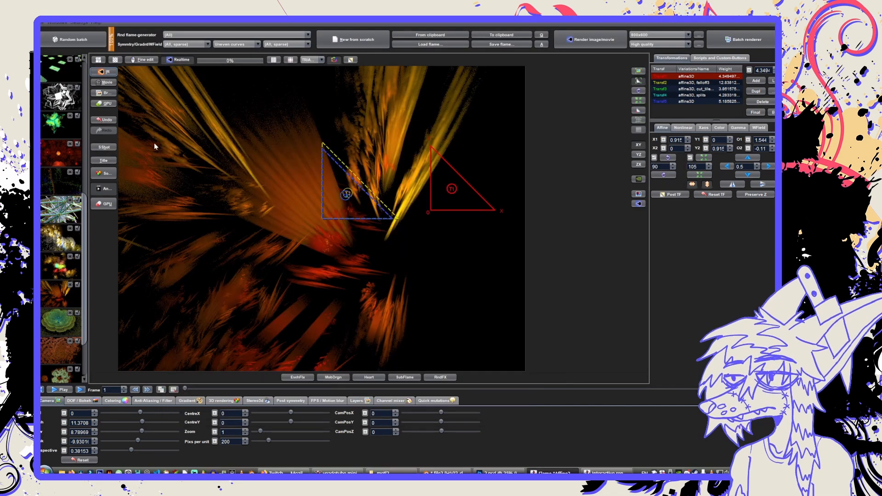
Browse the current batch and load the blue square, green flower and red floral flames to examine their shapes.
{"action": "scroll", "coordinate": [47, 305], "scroll_direction": "down", "scroll_amount": 1}
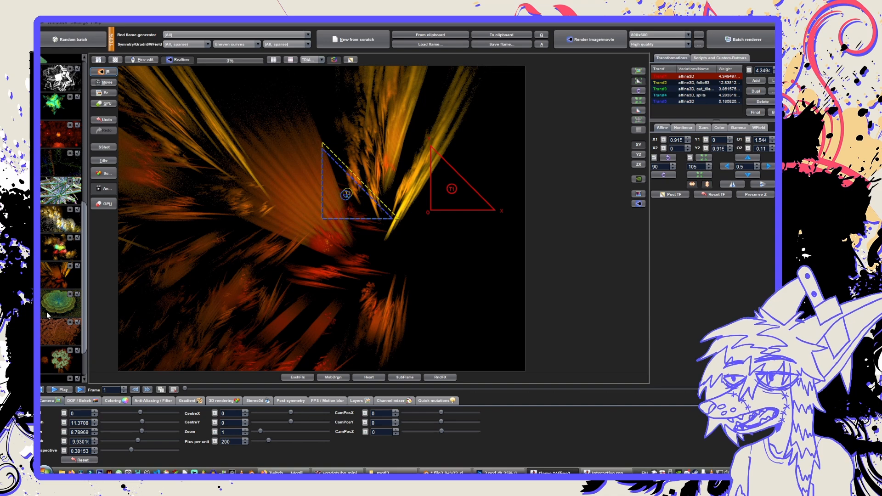
{"action": "scroll", "coordinate": [46, 312], "scroll_direction": "down", "scroll_amount": 3}
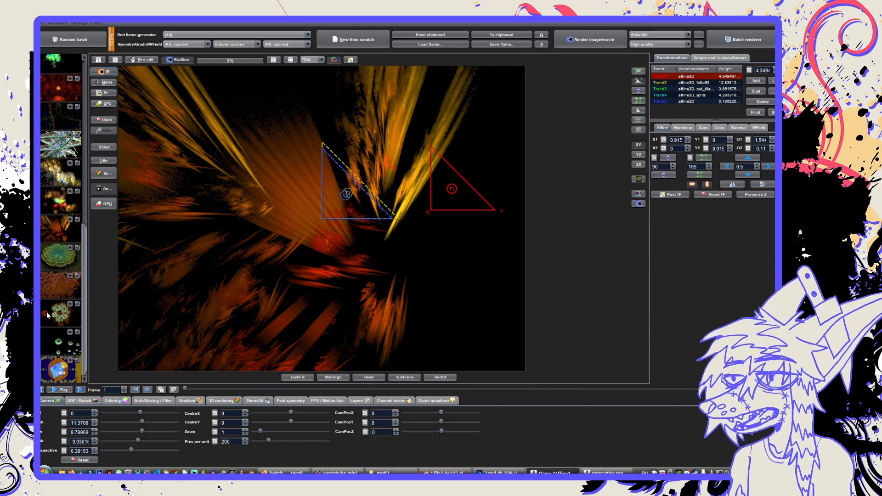
{"action": "left_click", "coordinate": [47, 365]}
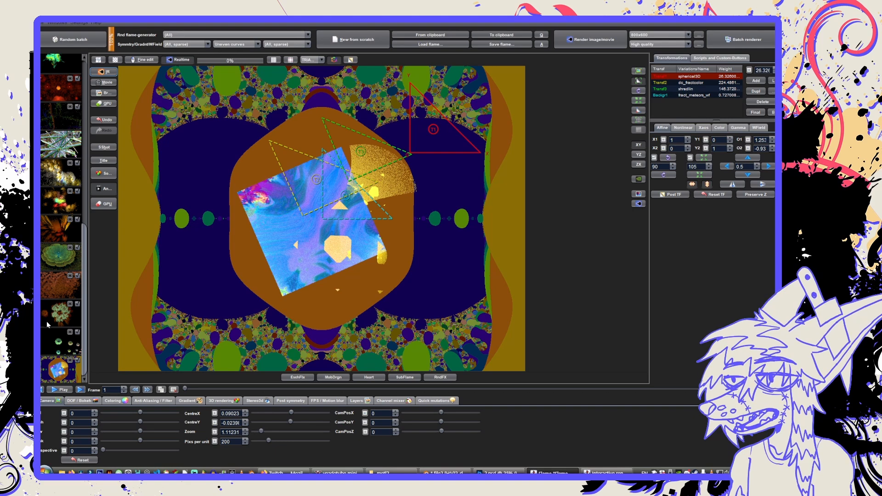
{"action": "left_click", "coordinate": [51, 251]}
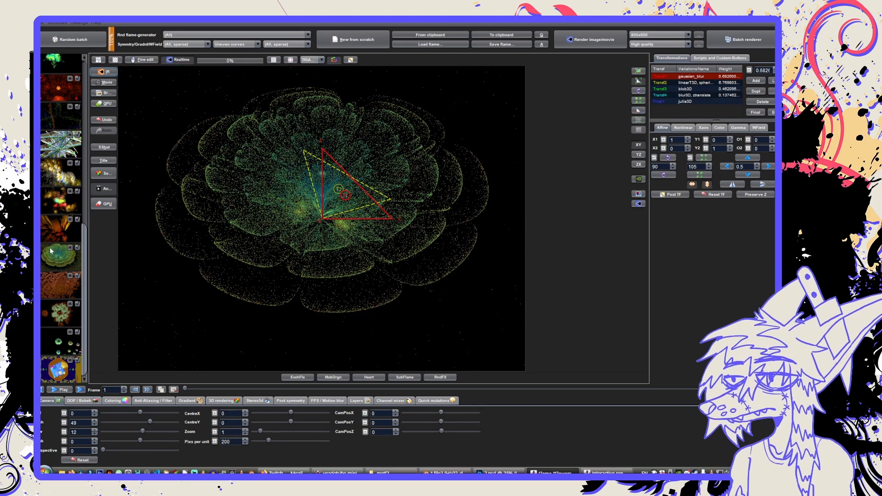
{"action": "scroll", "coordinate": [53, 251], "scroll_direction": "up", "scroll_amount": 9}
{"action": "scroll", "coordinate": [55, 250], "scroll_direction": "up", "scroll_amount": 5}
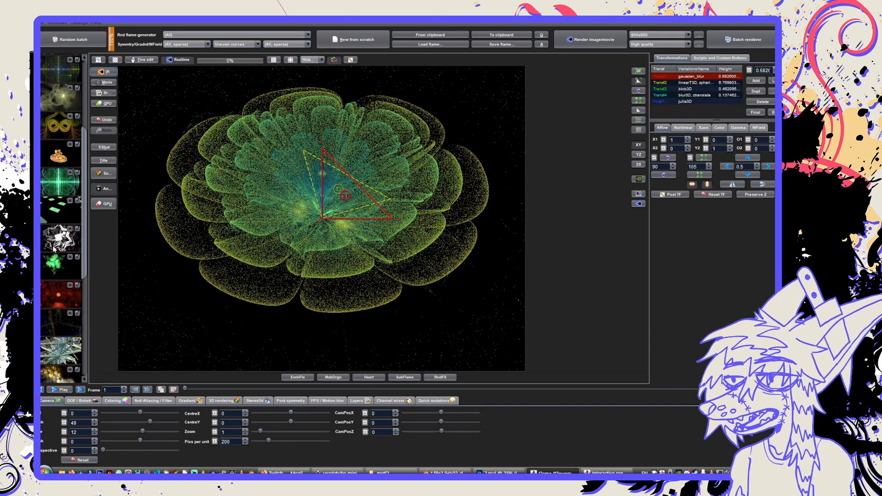
{"action": "left_click", "coordinate": [54, 297]}
{"action": "scroll", "coordinate": [55, 298], "scroll_direction": "up", "scroll_amount": 9}
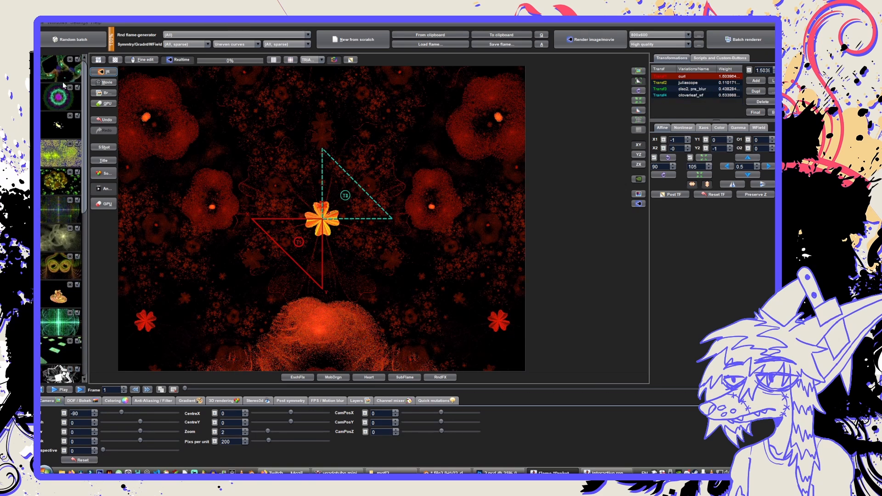
Generate a new random batch, preview the multicoloured ring flame and load the purple swirling flame.
{"action": "left_click", "coordinate": [79, 44]}
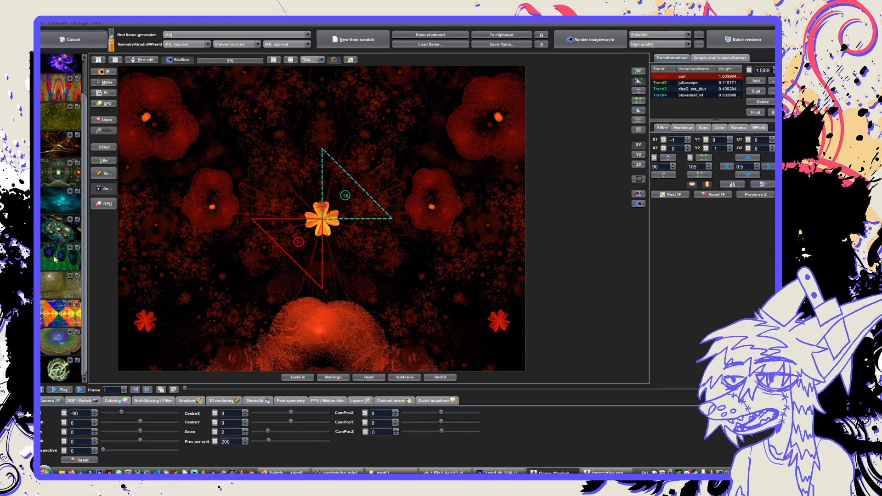
{"action": "left_click", "coordinate": [53, 348]}
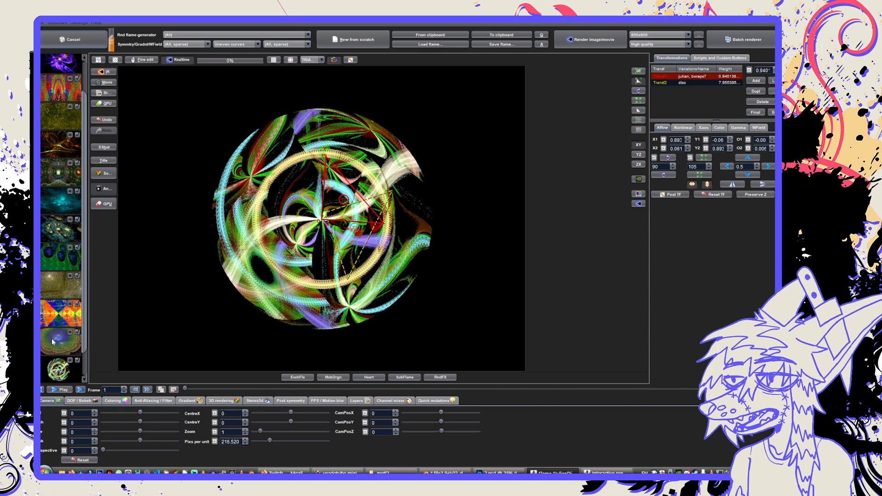
{"action": "scroll", "coordinate": [54, 271], "scroll_direction": "up", "scroll_amount": 1}
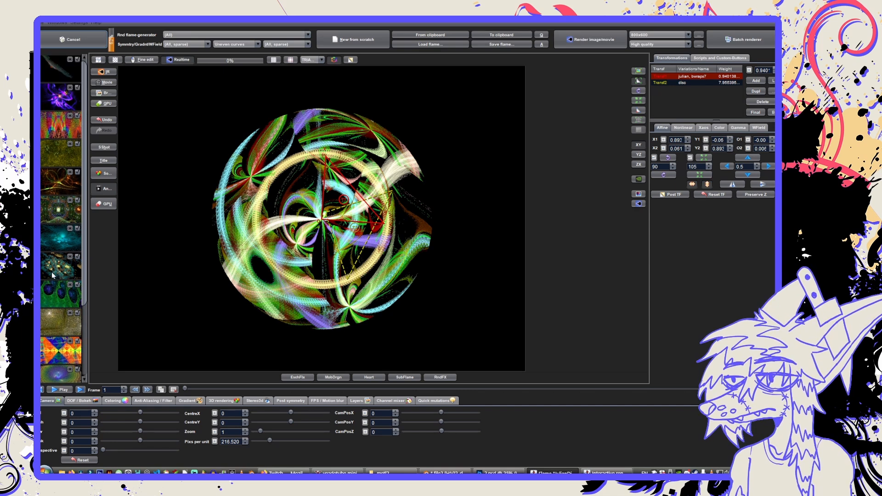
{"action": "left_click", "coordinate": [50, 100]}
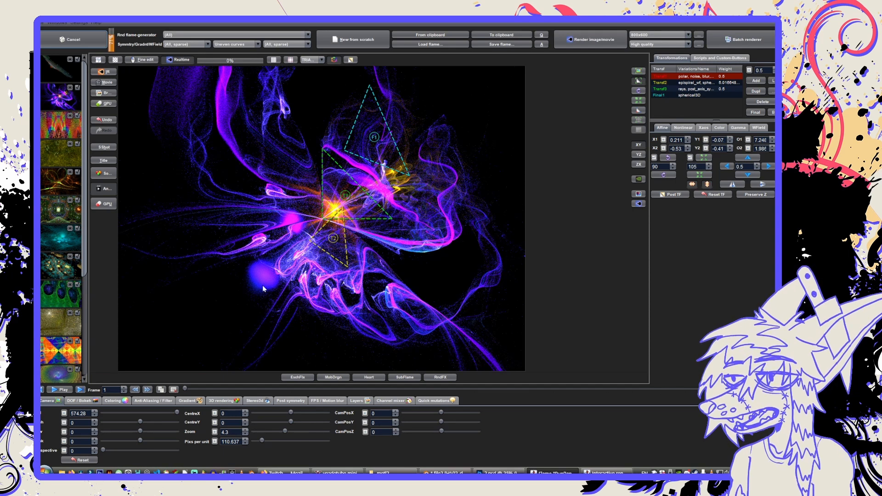
Raise the purple flame's low brightness to 2.51 in its coloring settings.
{"action": "left_click", "coordinate": [125, 403]}
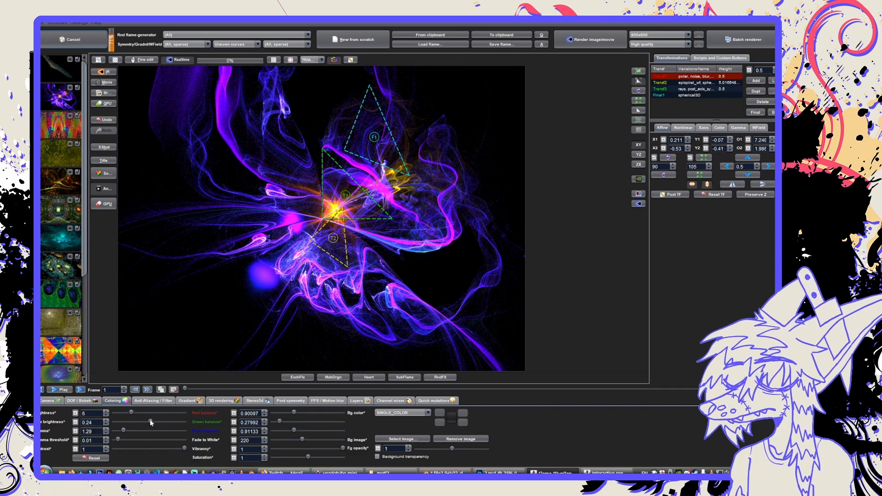
{"action": "left_click", "coordinate": [123, 422]}
{"action": "left_click_drag", "start_coordinate": [123, 422], "coordinate": [158, 422]}
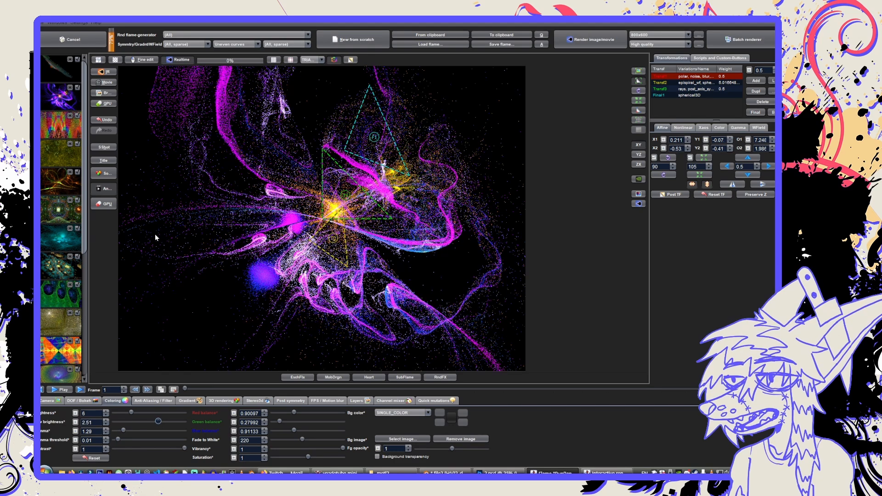
Render the purple swirling flame in the interactive renderer, save the image as fract2.png and close the rendered image.
{"action": "left_click", "coordinate": [108, 72]}
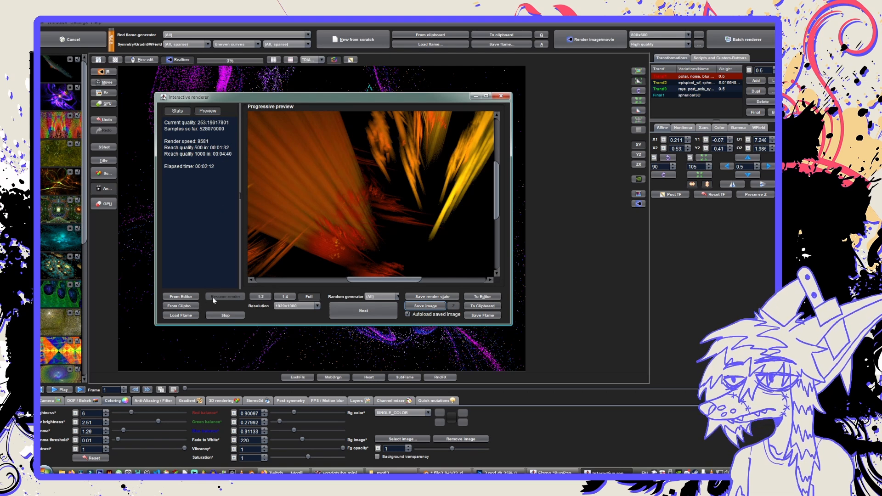
{"action": "left_click", "coordinate": [197, 297]}
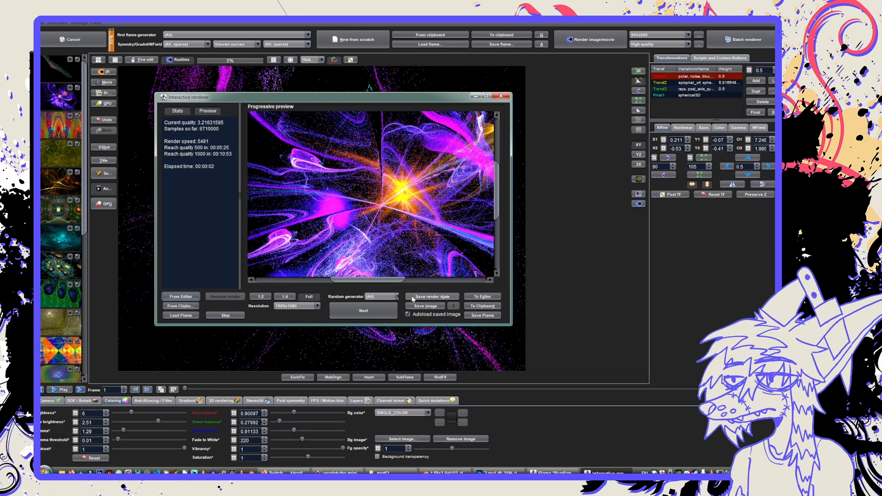
{"action": "left_click", "coordinate": [426, 306]}
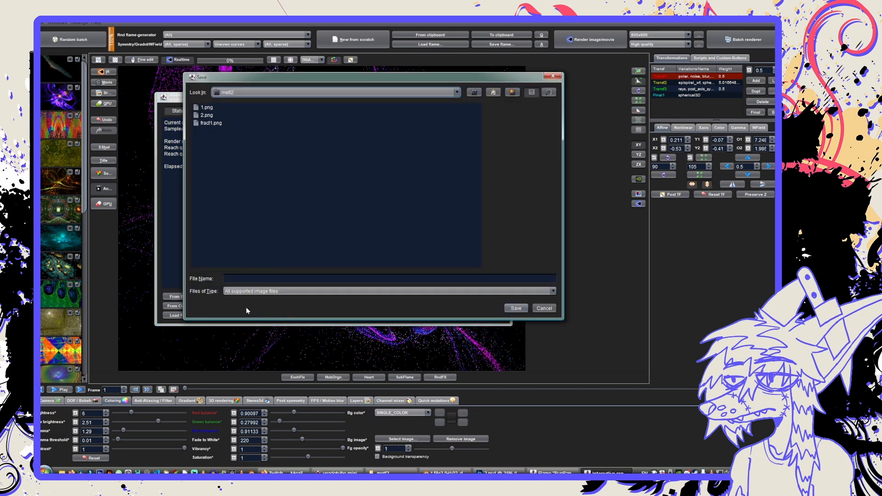
{"action": "left_click", "coordinate": [246, 279]}
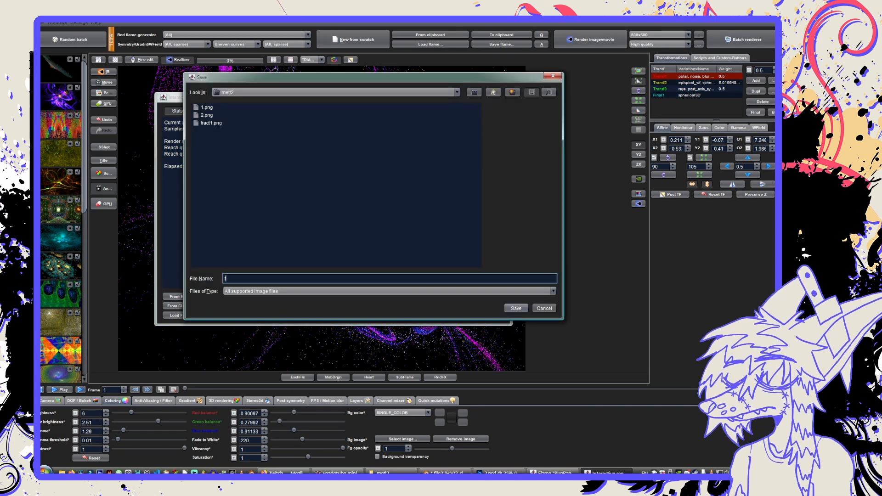
{"action": "type", "text": "fract2"}
{"action": "key", "text": "Return"}
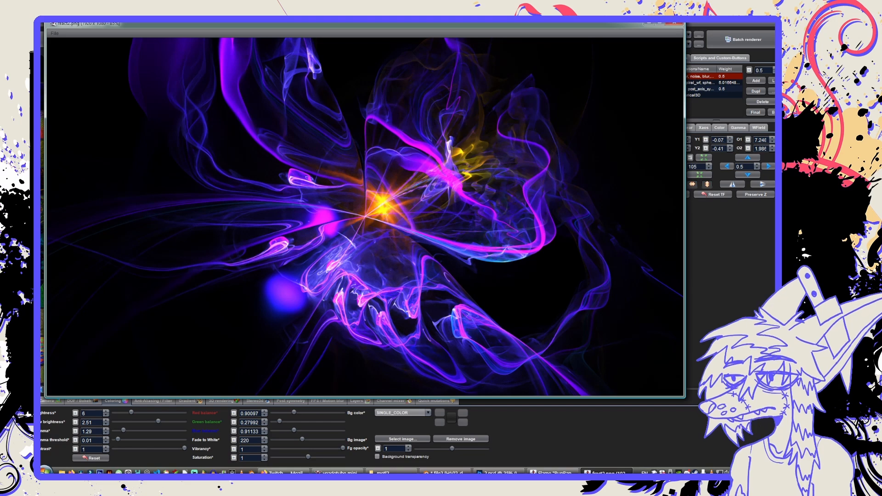
{"action": "left_click", "coordinate": [674, 23]}
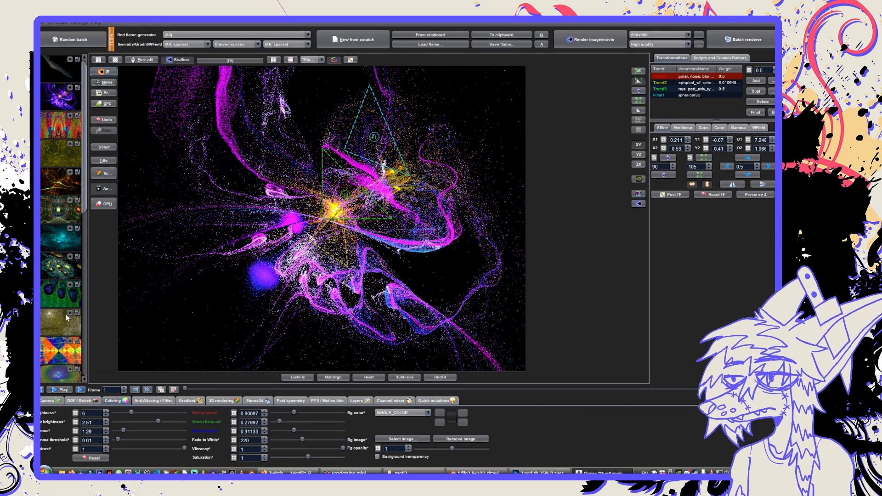
Browse the batch and load several flames, including the teal cloud, the sphere pattern and the pale green galaxy, to examine their shapes.
{"action": "left_click", "coordinate": [54, 242]}
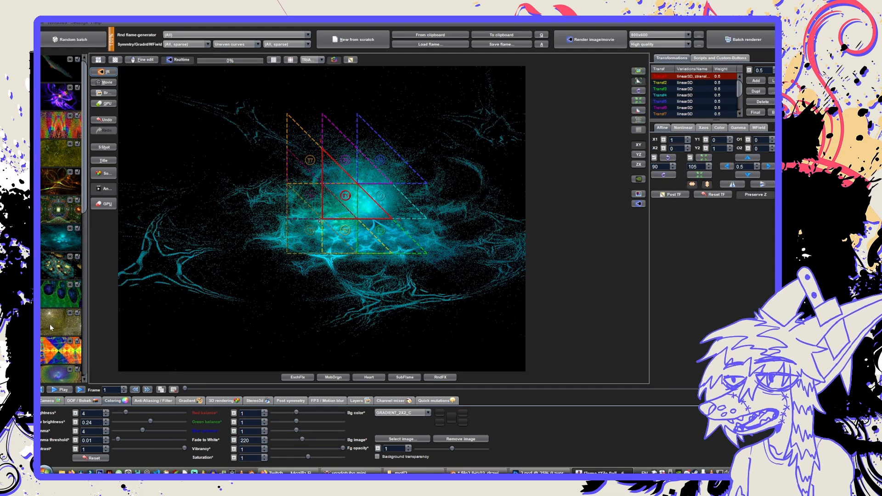
{"action": "scroll", "coordinate": [49, 330], "scroll_direction": "down", "scroll_amount": 7}
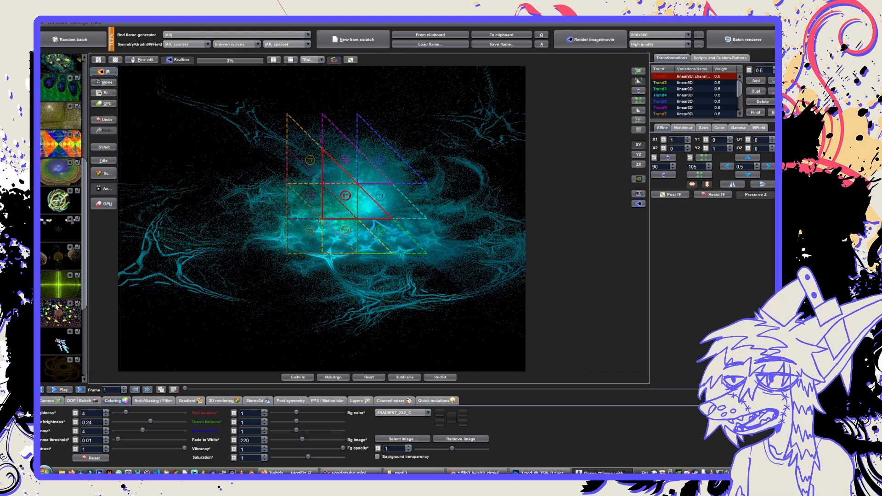
{"action": "scroll", "coordinate": [55, 306], "scroll_direction": "down", "scroll_amount": 3}
{"action": "left_click", "coordinate": [55, 307]}
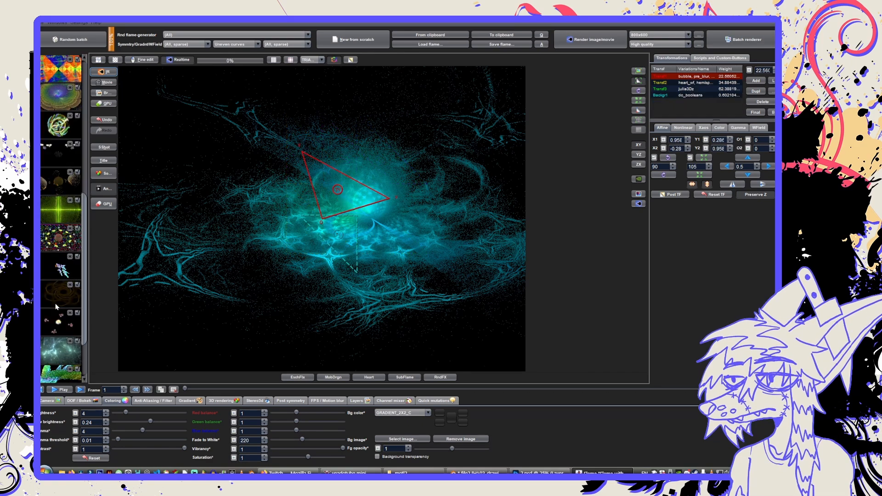
{"action": "scroll", "coordinate": [56, 303], "scroll_direction": "down", "scroll_amount": 1}
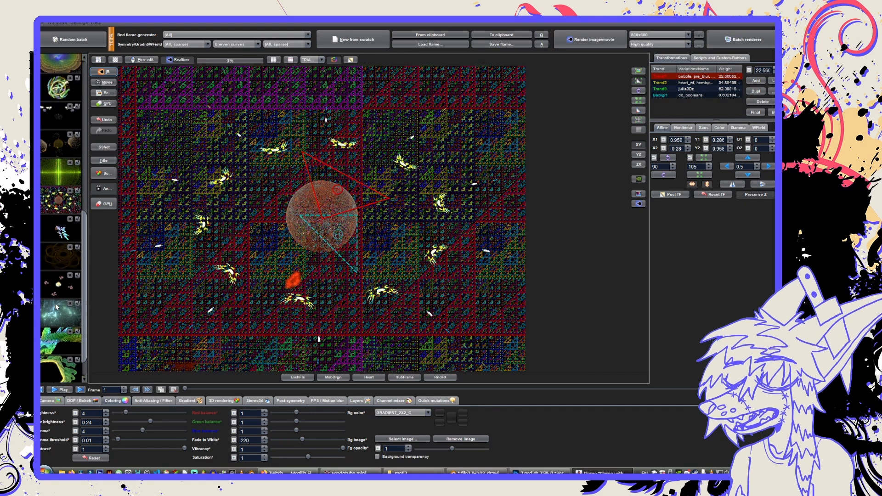
{"action": "scroll", "coordinate": [55, 307], "scroll_direction": "down", "scroll_amount": 1}
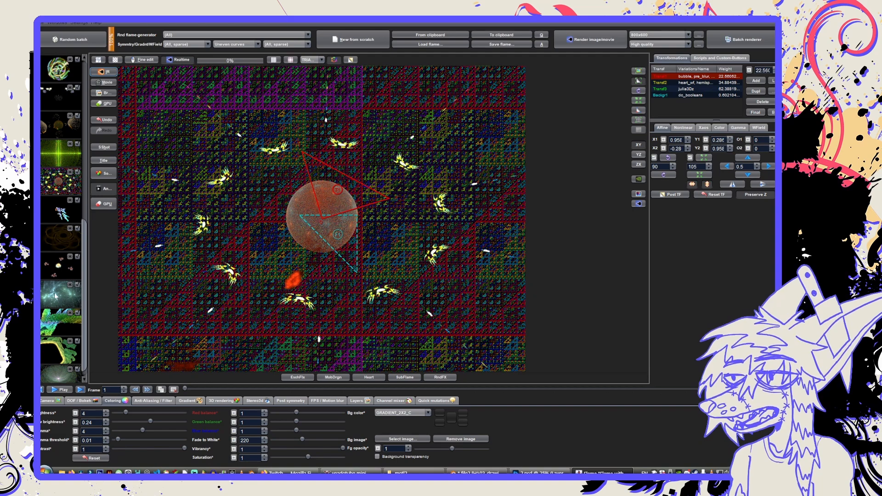
{"action": "scroll", "coordinate": [55, 320], "scroll_direction": "down", "scroll_amount": 1}
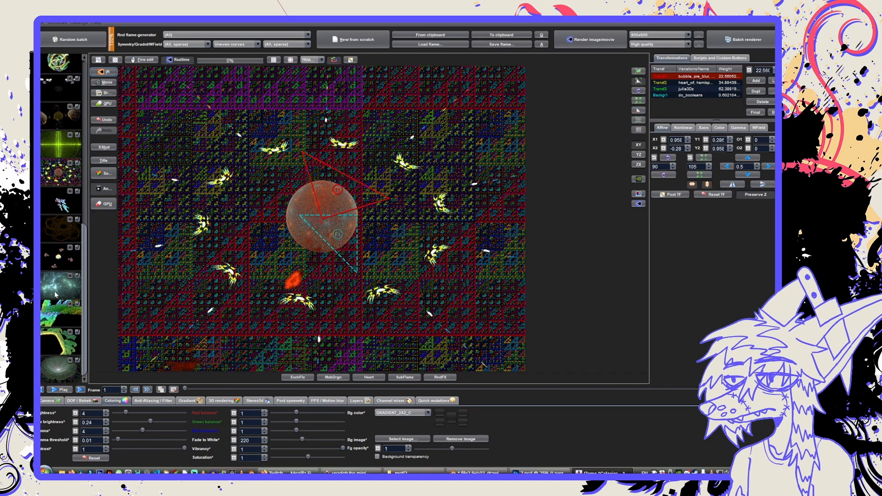
{"action": "left_click", "coordinate": [55, 294]}
{"action": "scroll", "coordinate": [55, 294], "scroll_direction": "up", "scroll_amount": 5}
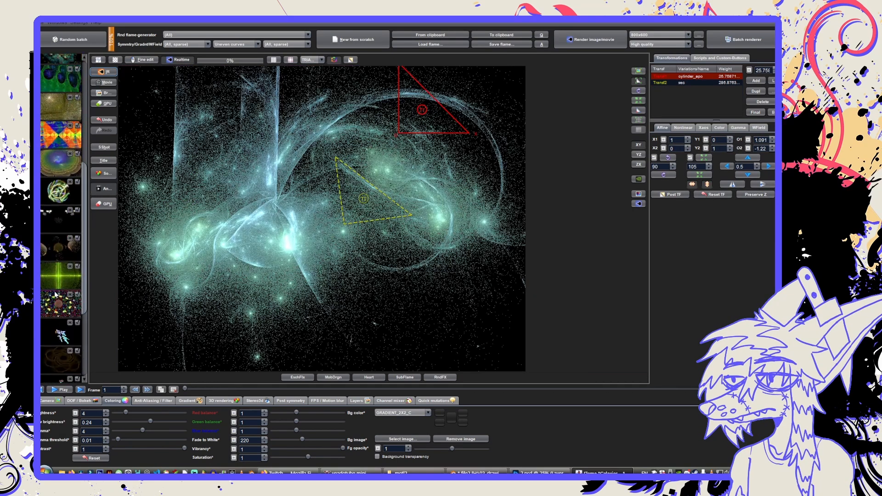
{"action": "scroll", "coordinate": [55, 294], "scroll_direction": "up", "scroll_amount": 8}
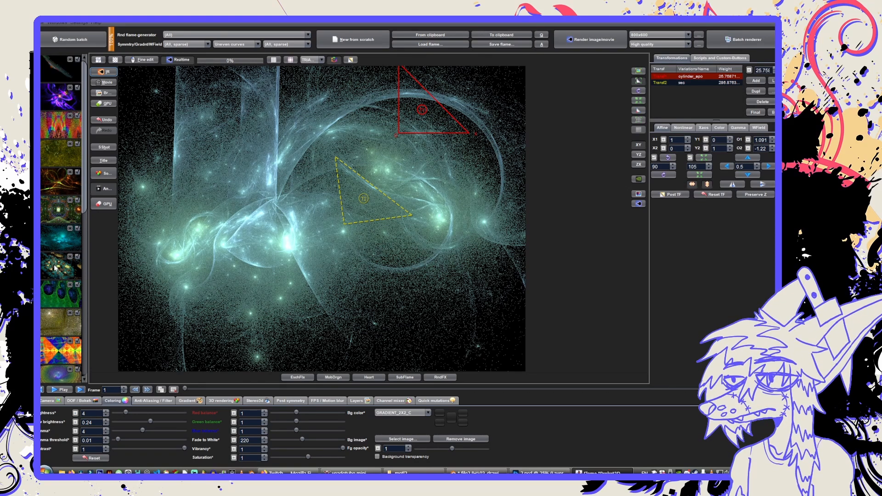
{"action": "left_click", "coordinate": [336, 376]}
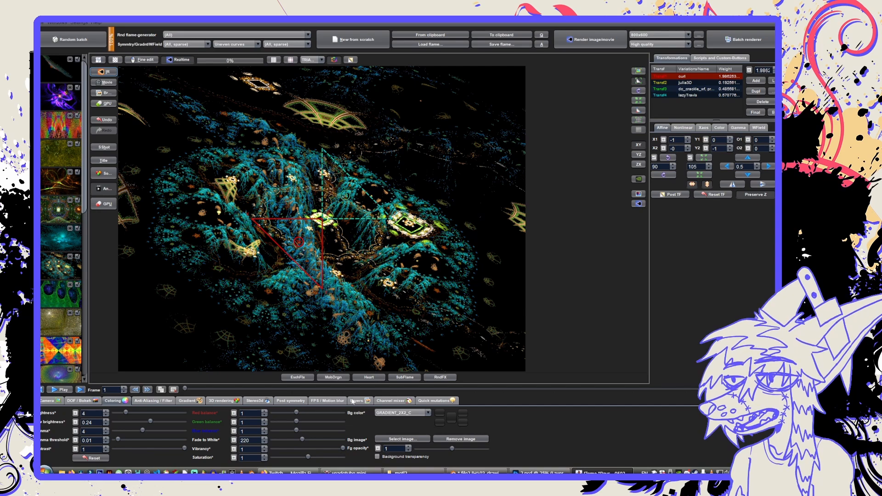
Switch to Photoshop and place 1.png from the render folder into 2.psd at full canvas size above Layer 1.
{"action": "left_click", "coordinate": [540, 473]}
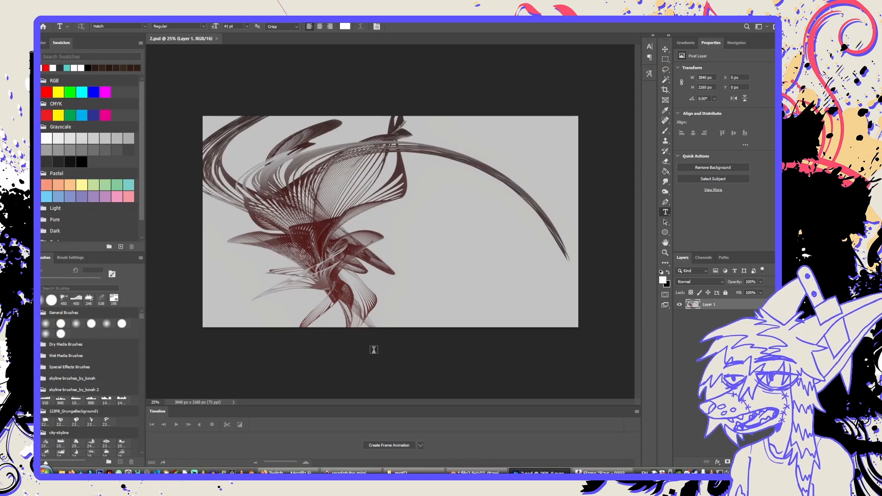
{"action": "left_click", "coordinate": [521, 472]}
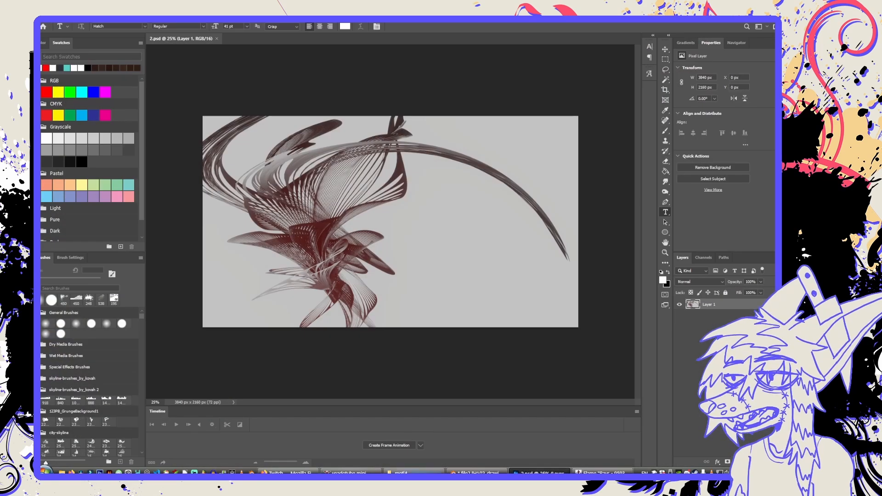
{"action": "left_click", "coordinate": [409, 472]}
{"action": "left_click", "coordinate": [293, 228]}
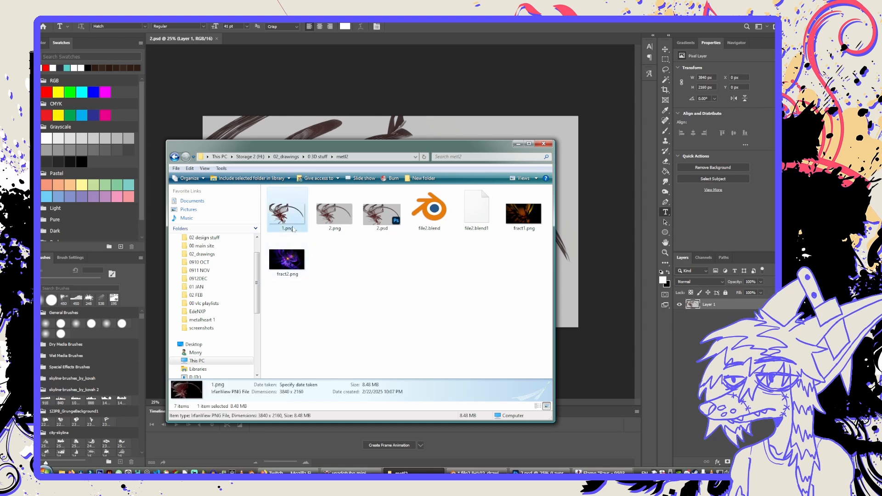
{"action": "left_click_drag", "start_coordinate": [295, 229], "coordinate": [276, 120]}
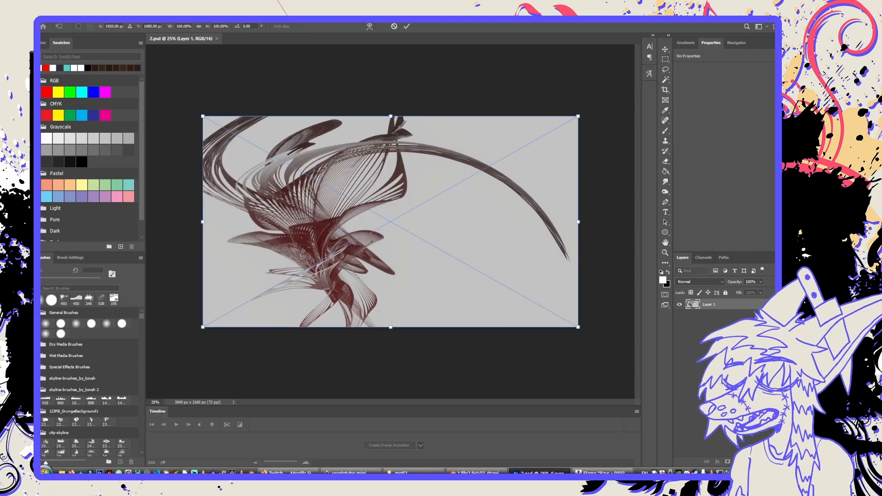
{"action": "key", "text": "Return"}
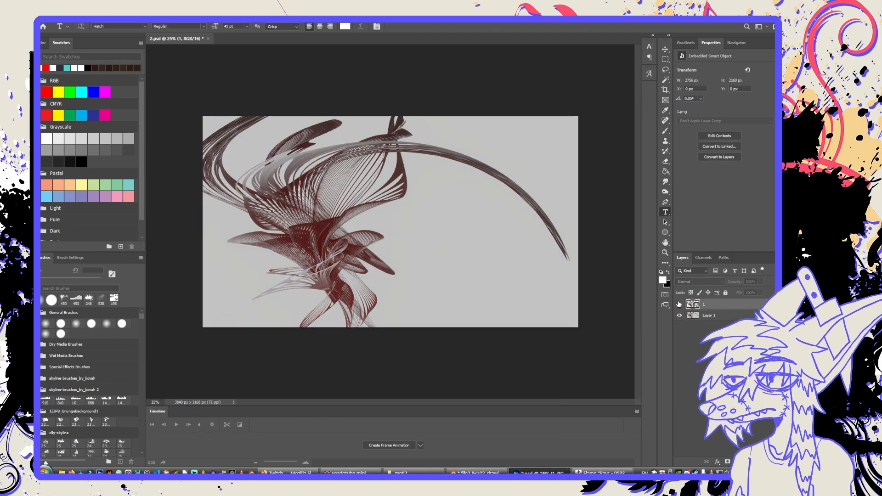
Return to the JWildfire editor and generate a new random batch of flames.
{"action": "left_click", "coordinate": [542, 473]}
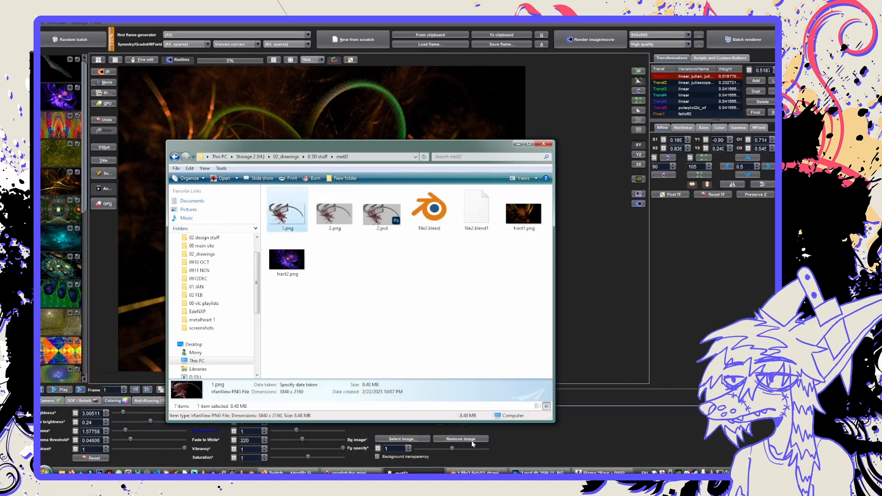
{"action": "left_click", "coordinate": [413, 473]}
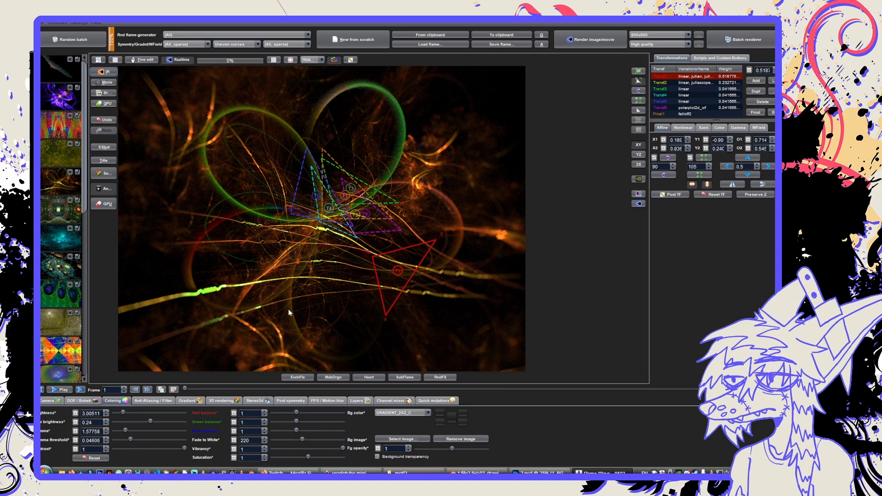
{"action": "left_click", "coordinate": [540, 472]}
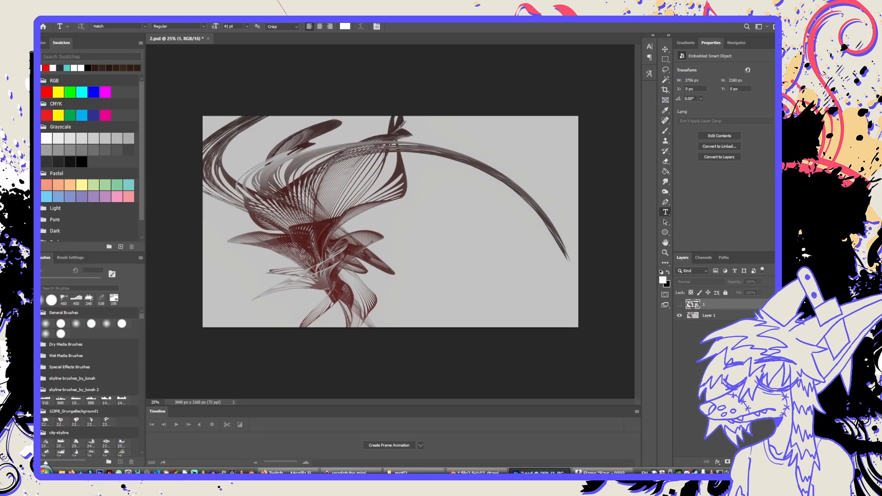
{"action": "left_click", "coordinate": [544, 473]}
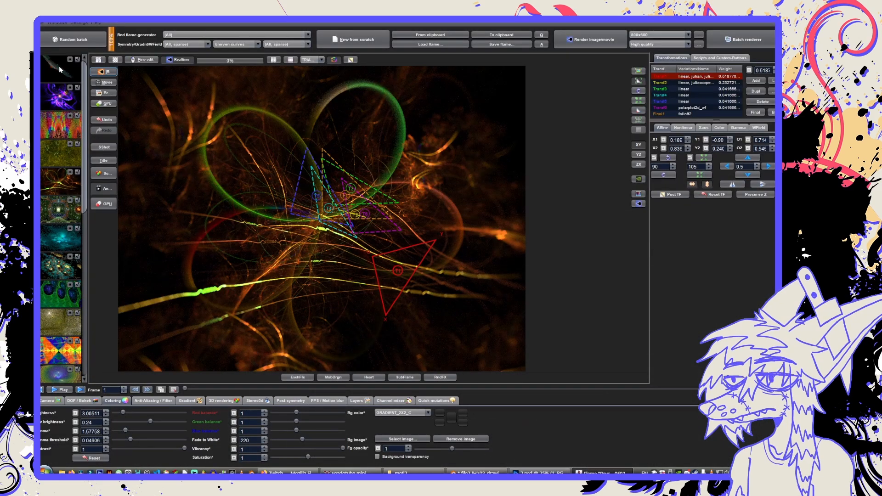
{"action": "left_click", "coordinate": [55, 40]}
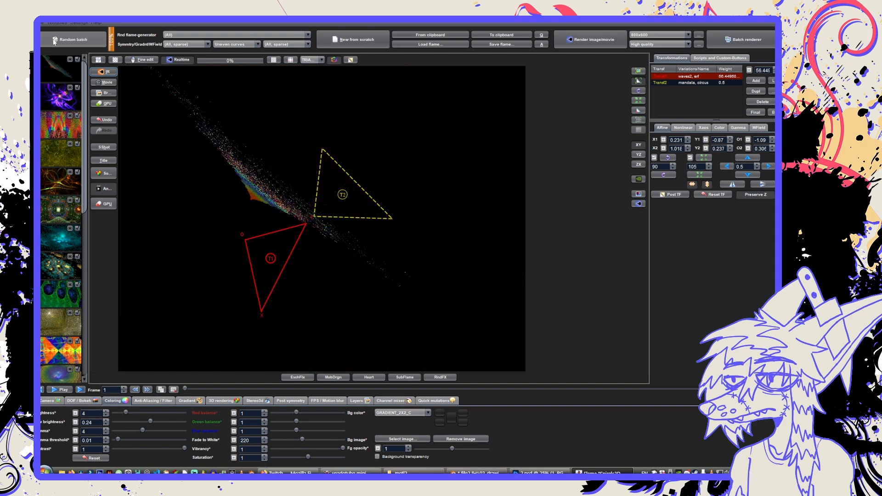
{"action": "left_click", "coordinate": [54, 41]}
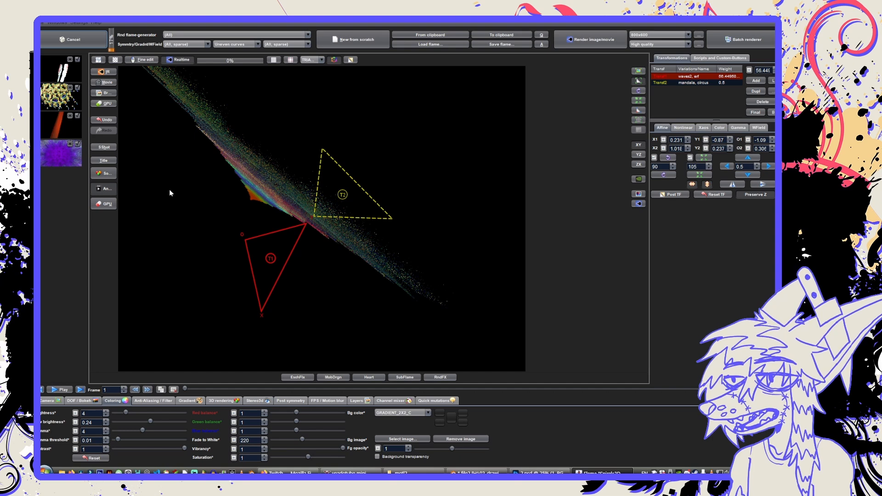
{"action": "left_click", "coordinate": [285, 473]}
{"action": "left_click", "coordinate": [285, 473]}
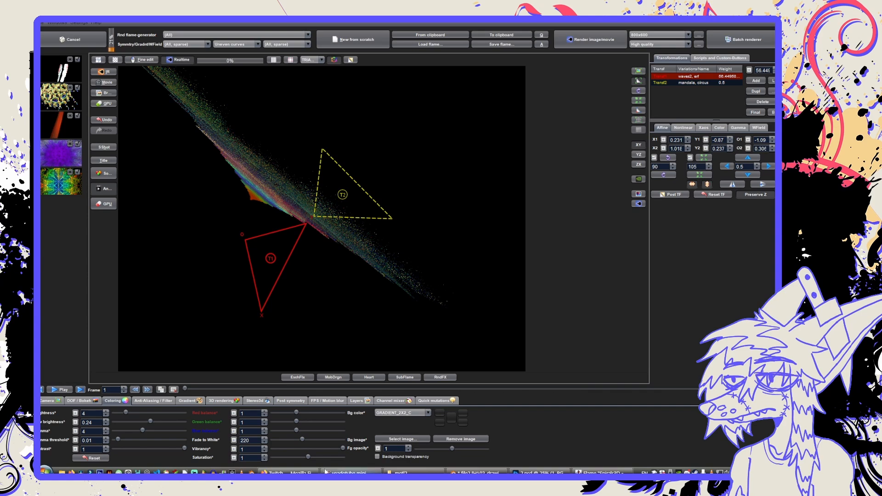
{"action": "left_click", "coordinate": [286, 473]}
{"action": "left_click", "coordinate": [285, 473]}
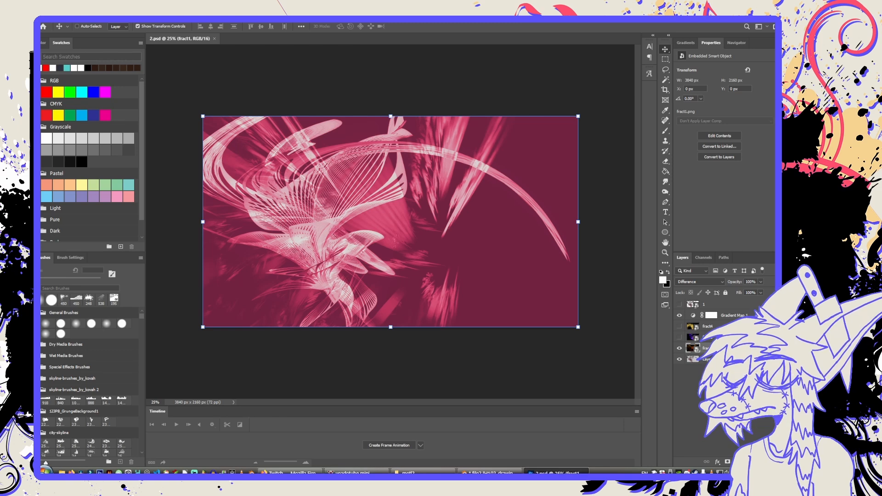
Select the hidden render layer 1 above the gradient map and make it visible over the pink composite.
{"action": "scroll", "coordinate": [478, 165], "scroll_direction": "up", "scroll_amount": 2, "text": "alt"}
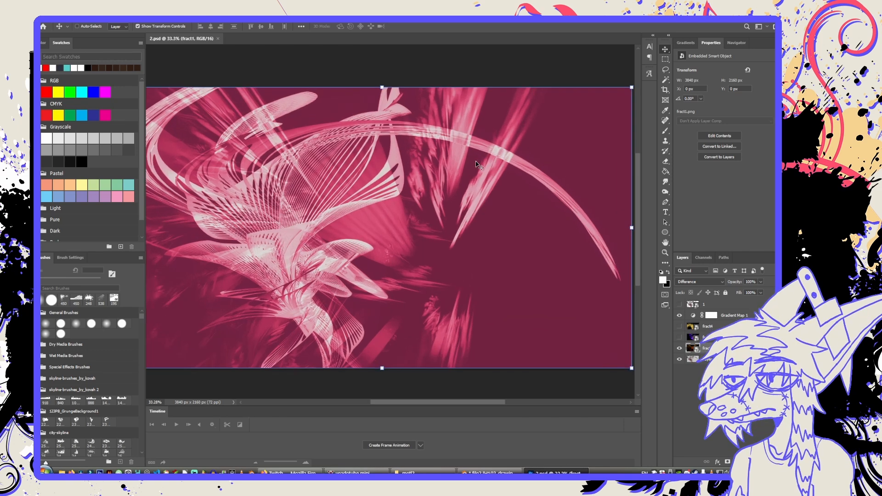
{"action": "scroll", "coordinate": [478, 165], "scroll_direction": "down", "scroll_amount": 1, "text": "alt"}
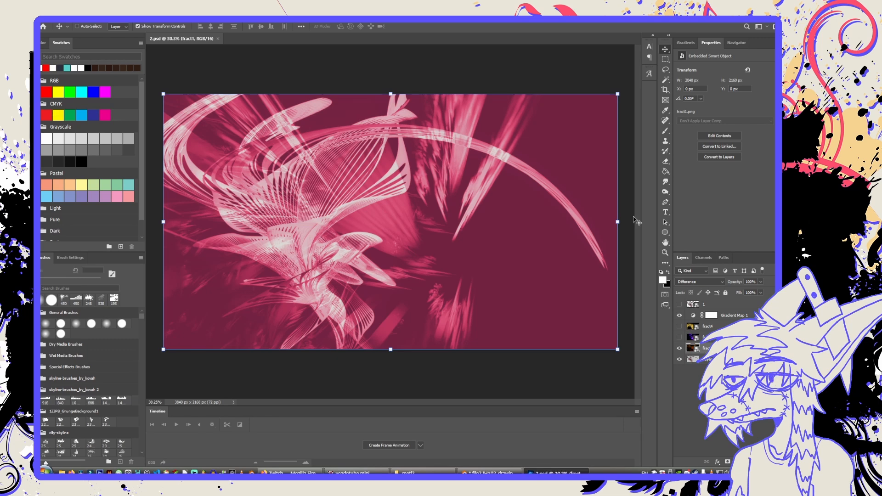
{"action": "left_click", "coordinate": [679, 305]}
{"action": "left_click", "coordinate": [679, 305]}
{"action": "left_click", "coordinate": [707, 305]}
{"action": "left_click", "coordinate": [680, 305]}
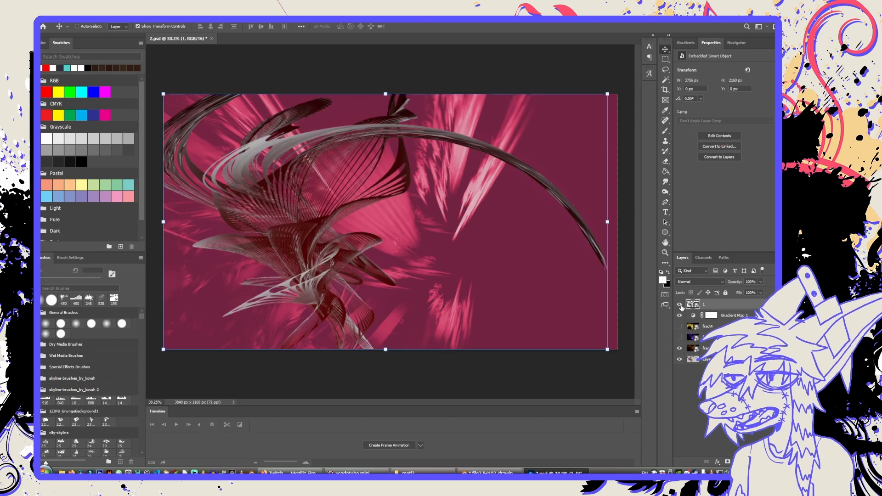
Offset render layer 1 slightly up and to the right of the pink shape, to X 7 px and Y -9 px.
{"action": "left_click_drag", "start_coordinate": [596, 192], "coordinate": [601, 188]}
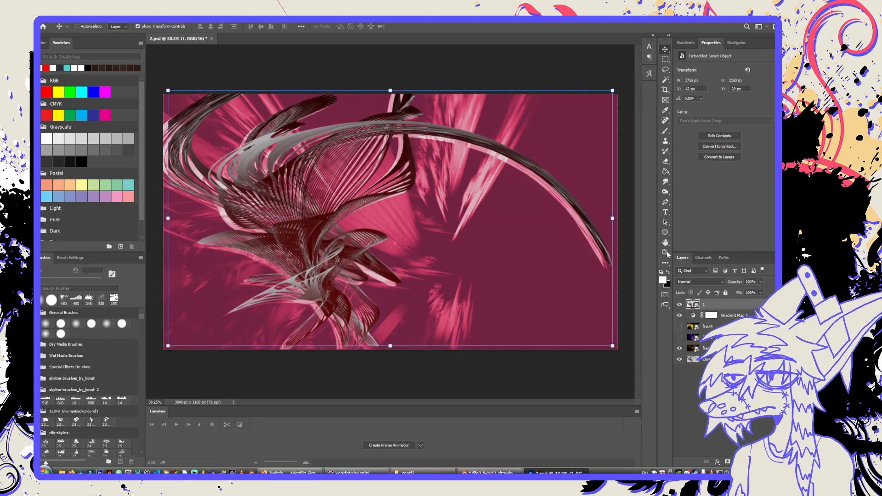
{"action": "left_click_drag", "start_coordinate": [561, 267], "coordinate": [559, 266]}
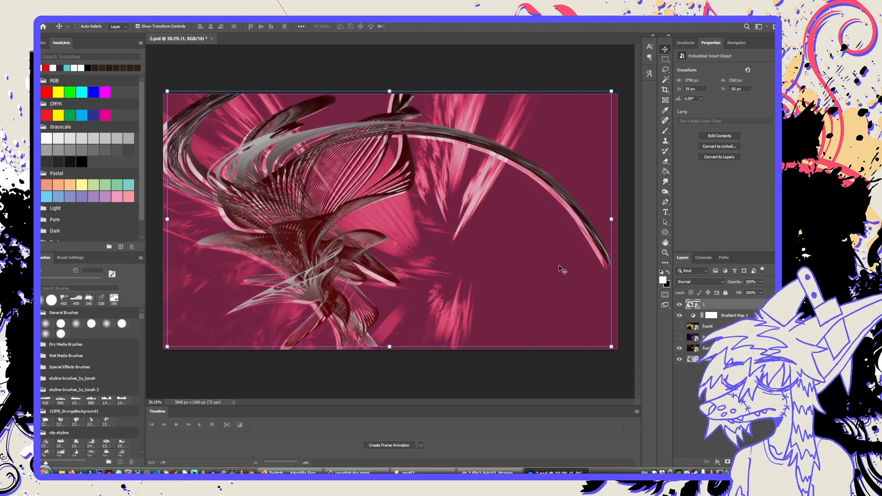
{"action": "key", "text": "Down"}
{"action": "key", "text": "Down"}
{"action": "key", "text": "Down"}
{"action": "key", "text": "Down"}
{"action": "key", "text": "Down"}
{"action": "key", "text": "Down"}
{"action": "key", "text": "Down"}
{"action": "key", "text": "Down"}
{"action": "key", "text": "Down"}
{"action": "key", "text": "Down"}
{"action": "key", "text": "Down"}
{"action": "key", "text": "Down"}
{"action": "key", "text": "Down"}
{"action": "key", "text": "Down"}
{"action": "key", "text": "Down"}
{"action": "key", "text": "Left"}
{"action": "key", "text": "Left"}
{"action": "key", "text": "Left"}
{"action": "key", "text": "Left"}
{"action": "key", "text": "Left"}
{"action": "key", "text": "Left"}
{"action": "key", "text": "Left"}
{"action": "key", "text": "Left"}
{"action": "key", "text": "Left"}
{"action": "key", "text": "Left"}
{"action": "key", "text": "Left"}
{"action": "key", "text": "Left"}
{"action": "key", "text": "Left"}
{"action": "key", "text": "Left"}
{"action": "key", "text": "Left"}
{"action": "key", "text": "Left"}
{"action": "key", "text": "Left"}
{"action": "key", "text": "Left"}
{"action": "key", "text": "Left"}
{"action": "key", "text": "Left"}
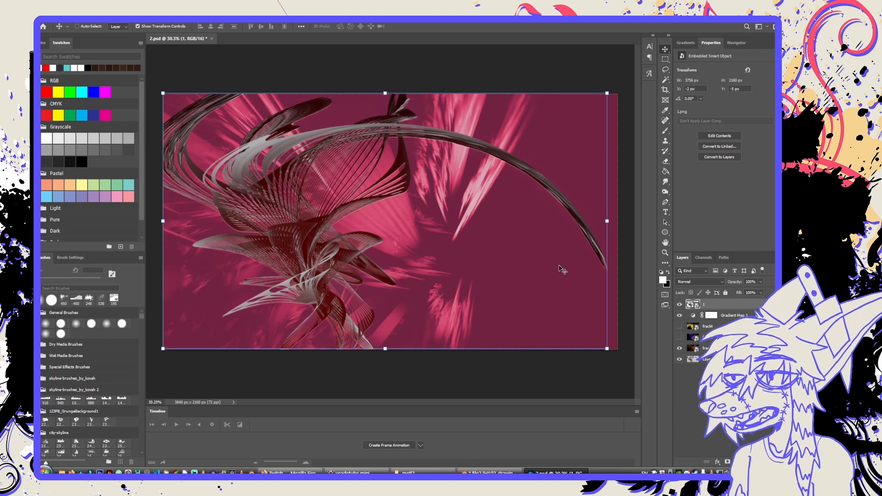
{"action": "key", "text": "Right"}
{"action": "key", "text": "Right"}
{"action": "key", "text": "Right"}
{"action": "key", "text": "Up"}
{"action": "key", "text": "Up"}
{"action": "key", "text": "Up"}
{"action": "key", "text": "Up"}
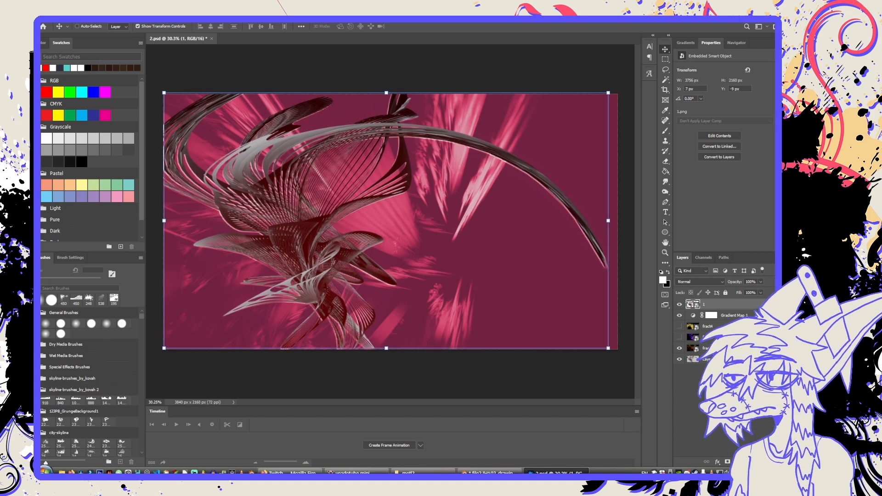
Rasterize the embedded smart object render layer 1 into a regular pixel layer.
{"action": "left_click", "coordinate": [124, 16]}
{"action": "mouse_move", "coordinate": [141, 17]}
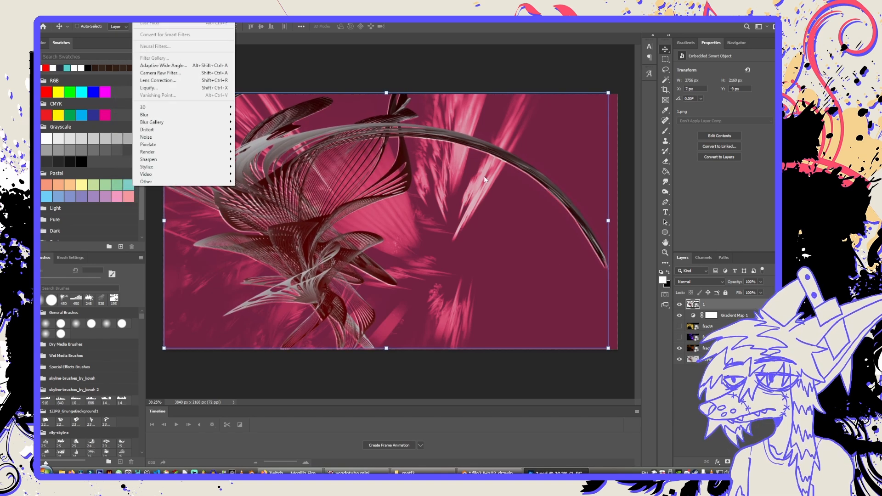
{"action": "left_click", "coordinate": [716, 299]}
{"action": "right_click", "coordinate": [716, 299]}
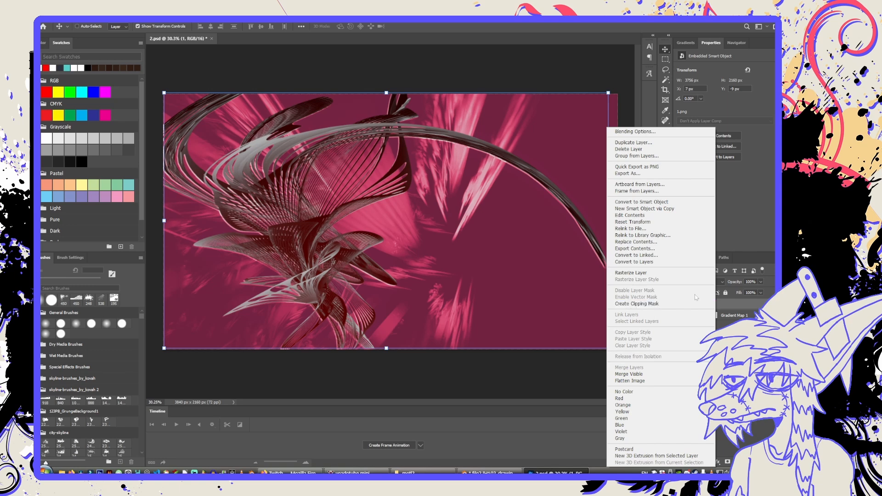
{"action": "left_click", "coordinate": [686, 274]}
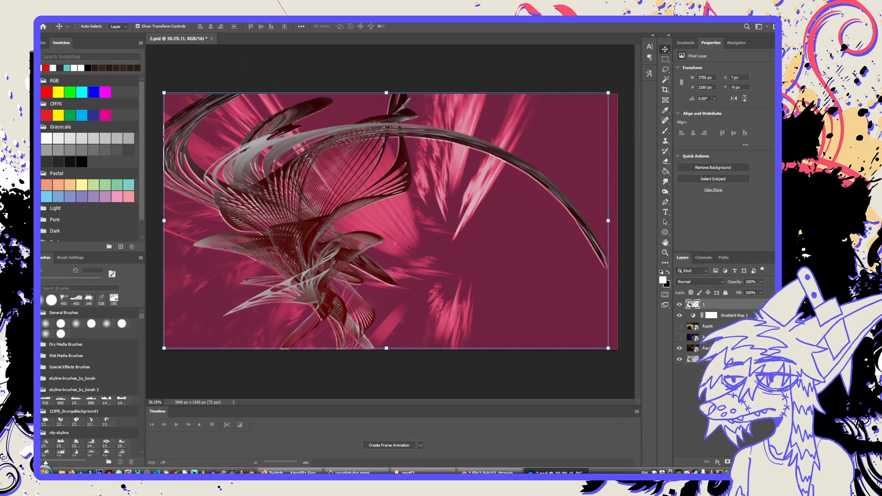
Apply a Motion Blur with an angle of 38° and a distance of 250 pixels to render layer 1.
{"action": "left_click", "coordinate": [140, 17]}
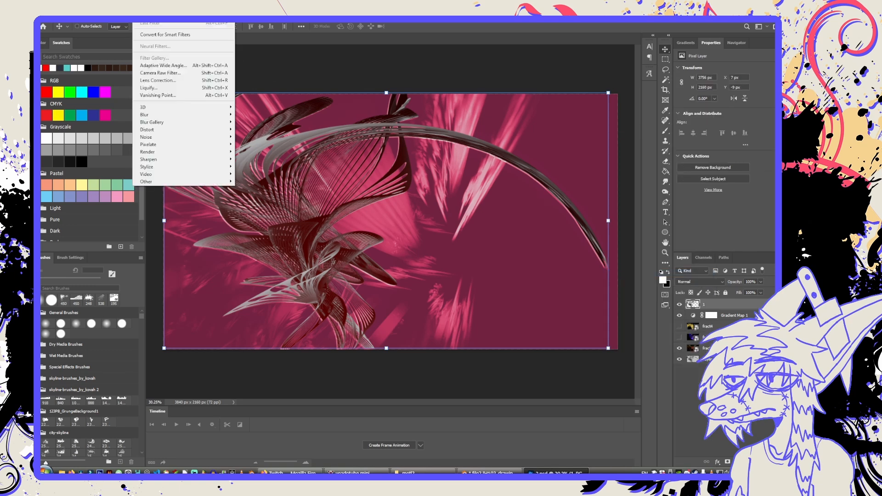
{"action": "mouse_move", "coordinate": [202, 115]}
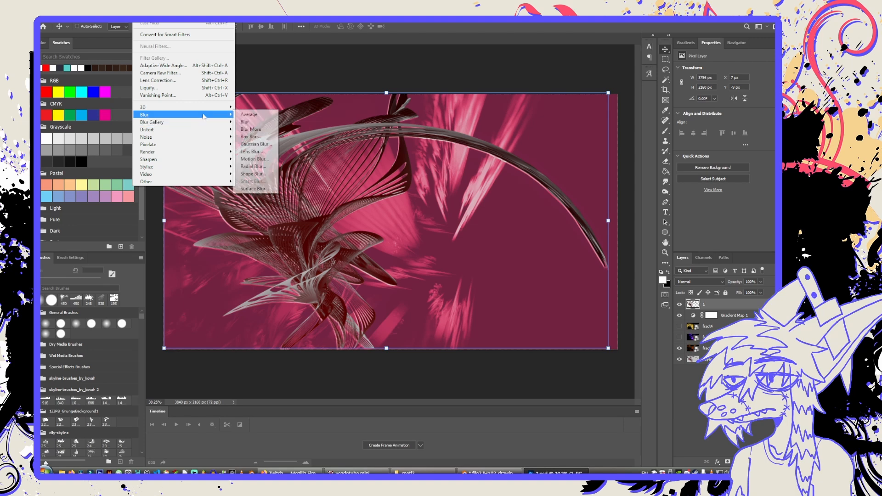
{"action": "left_click", "coordinate": [258, 159]}
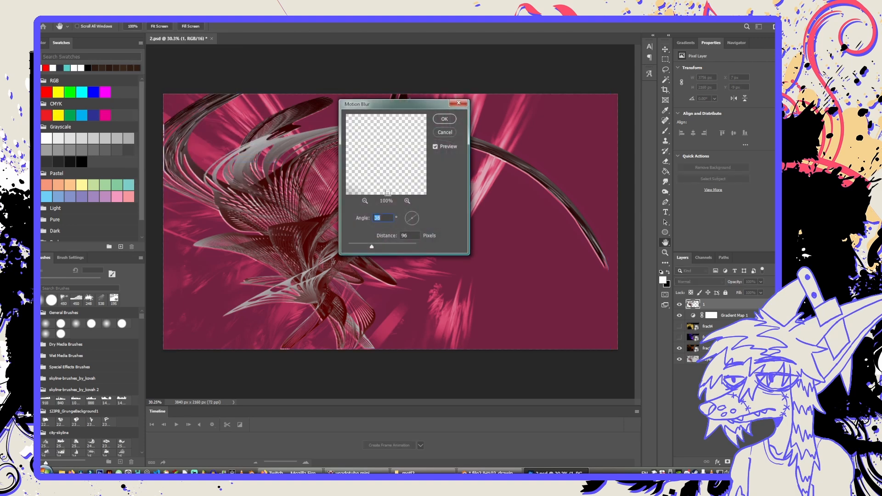
{"action": "left_click_drag", "start_coordinate": [379, 245], "coordinate": [386, 247]}
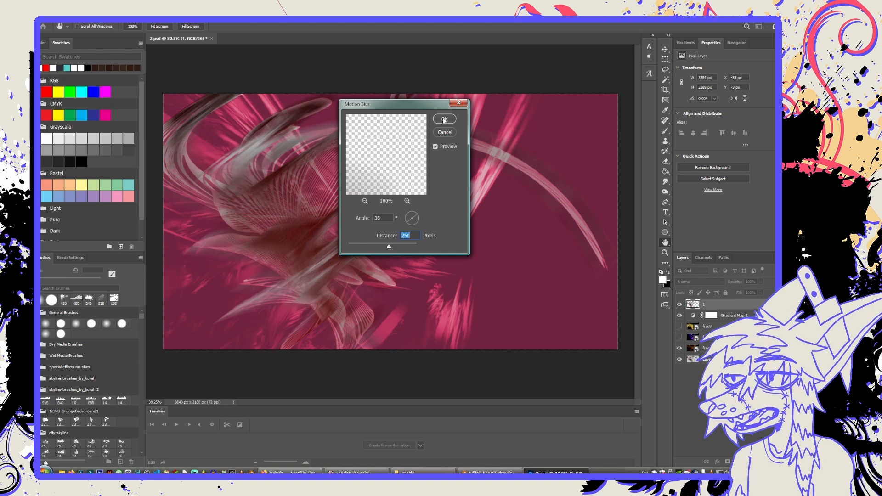
{"action": "key", "text": "Return"}
{"action": "key", "text": "v"}
Try the Subtract blend mode on the blurred render layer 1.
{"action": "left_click", "coordinate": [698, 282]}
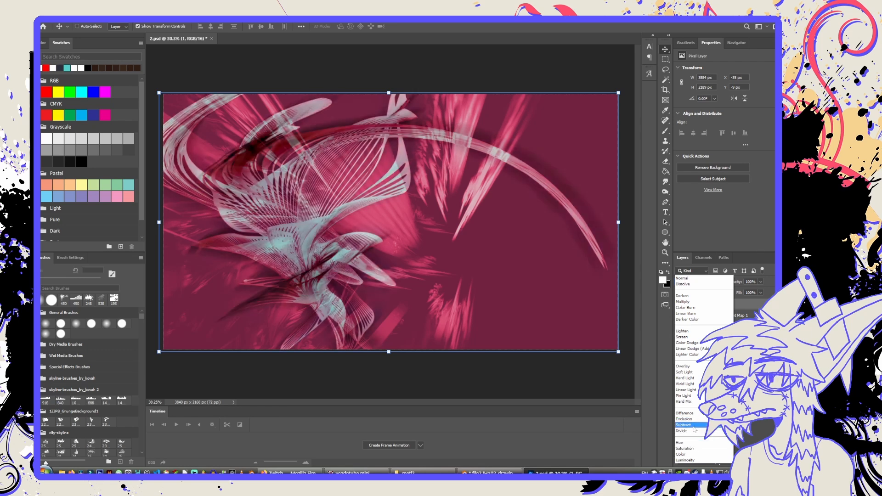
{"action": "left_click", "coordinate": [694, 425]}
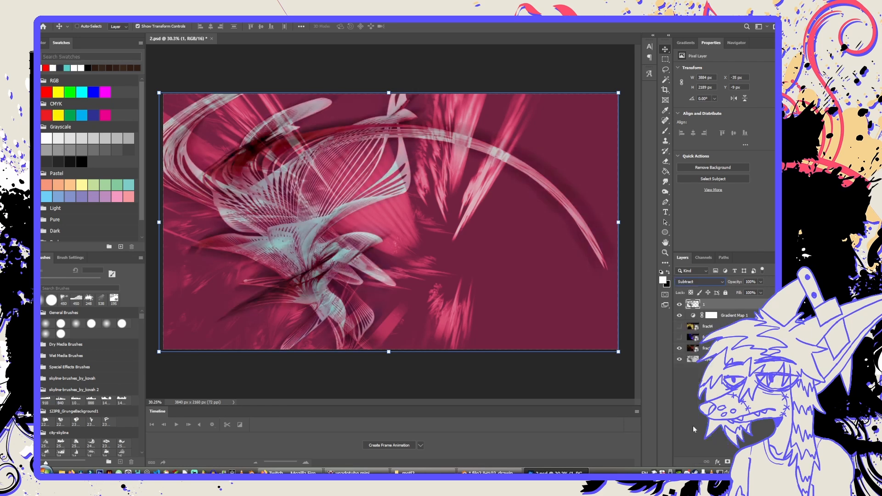
{"action": "left_click", "coordinate": [702, 282]}
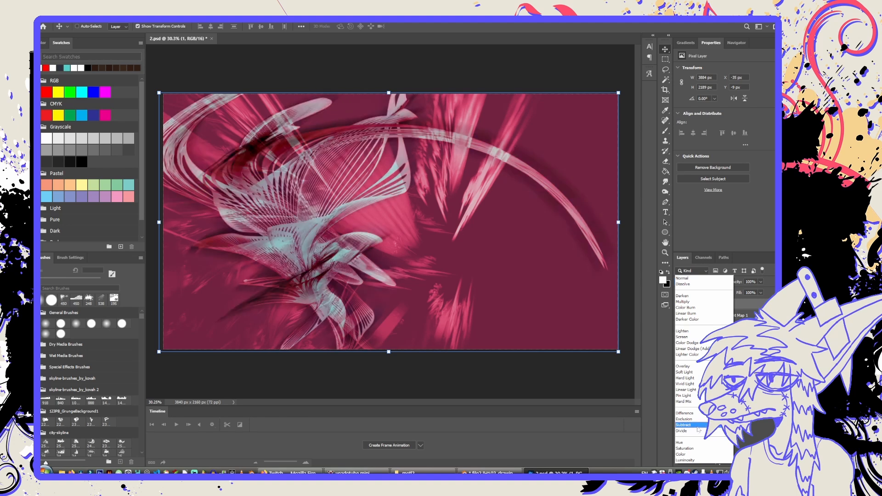
{"action": "left_click", "coordinate": [698, 426]}
{"action": "left_click", "coordinate": [761, 293]}
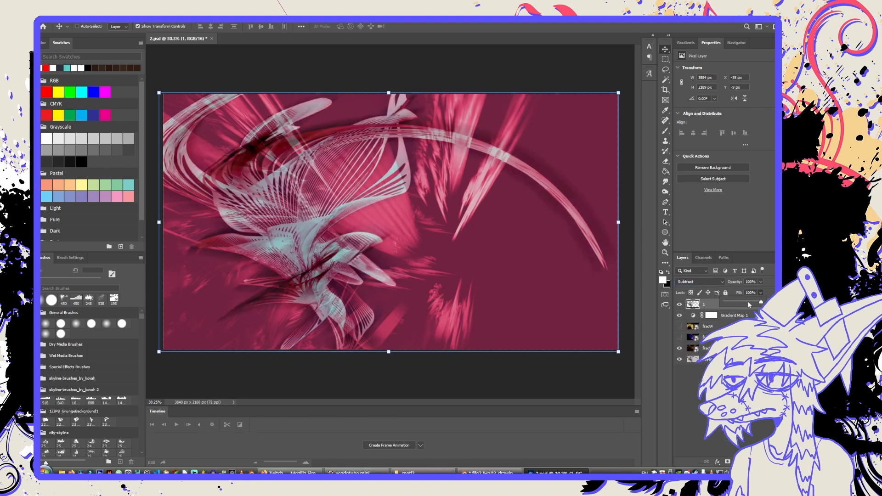
Move the blurred render layer 1 beneath the gradient map and fractal layers, directly above the bottom layer.
{"action": "left_click", "coordinate": [734, 317]}
{"action": "left_click", "coordinate": [728, 307]}
{"action": "left_click_drag", "start_coordinate": [720, 309], "coordinate": [720, 353]}
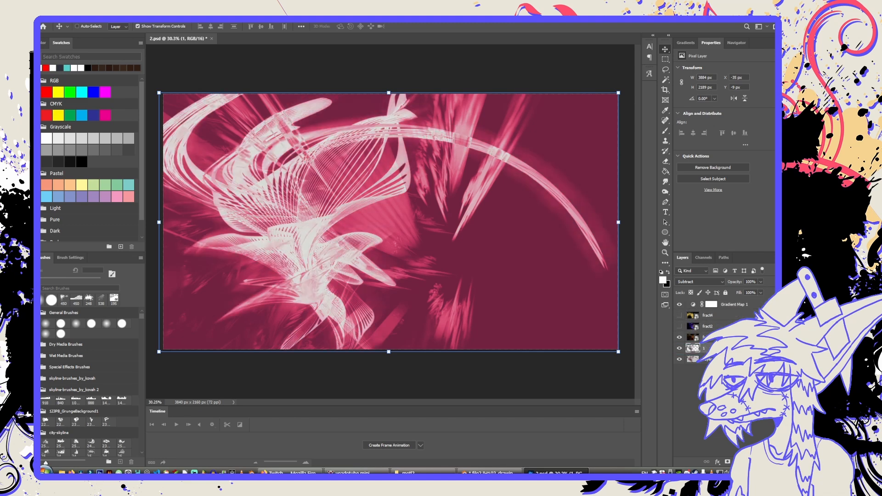
Try the Lighten blend mode on render layer 1 and compare the image with the layer hidden and shown.
{"action": "left_click", "coordinate": [707, 282]}
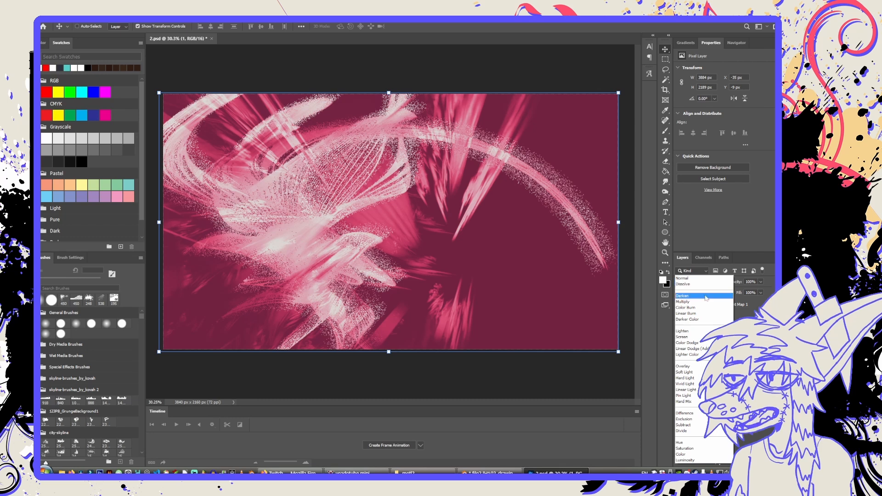
{"action": "left_click", "coordinate": [706, 332]}
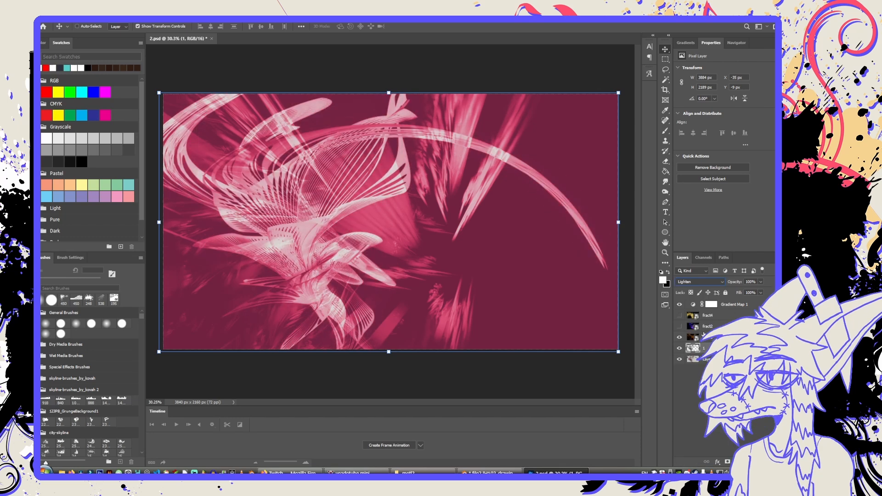
{"action": "left_click", "coordinate": [680, 350]}
{"action": "left_click", "coordinate": [680, 351]}
{"action": "left_click", "coordinate": [681, 350]}
{"action": "left_click", "coordinate": [681, 350]}
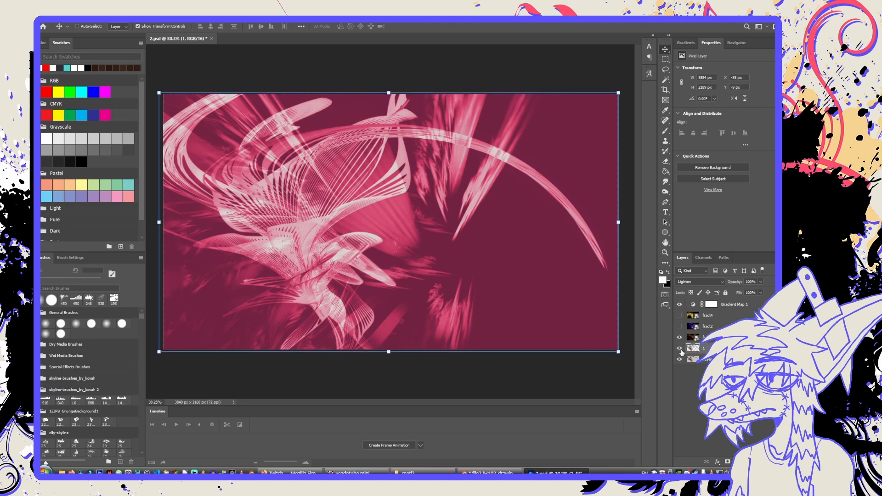
Try Linear Dodge (Add), Vivid Light and Hard Light as blend modes for render layer 1.
{"action": "left_click", "coordinate": [691, 282]}
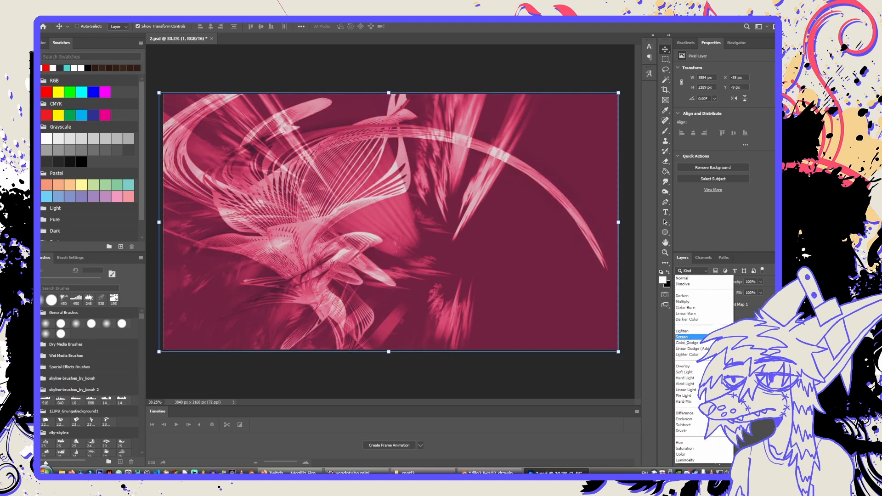
{"action": "left_click", "coordinate": [685, 349]}
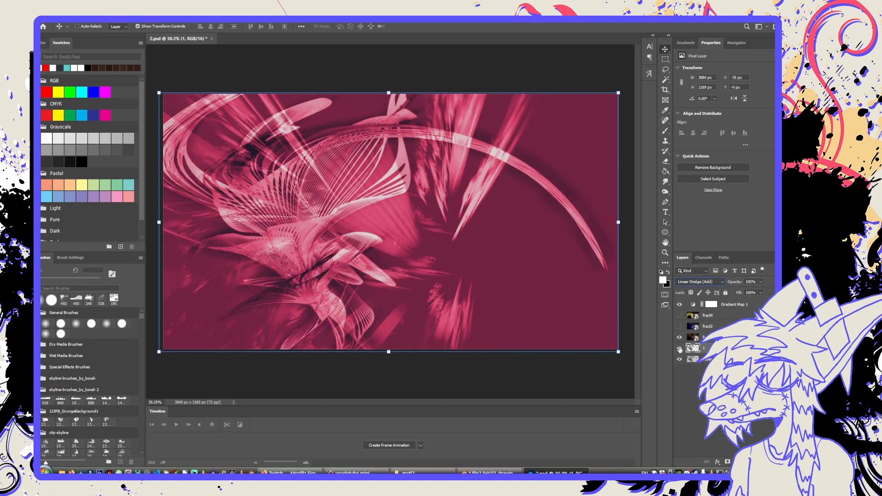
{"action": "left_click", "coordinate": [691, 282]}
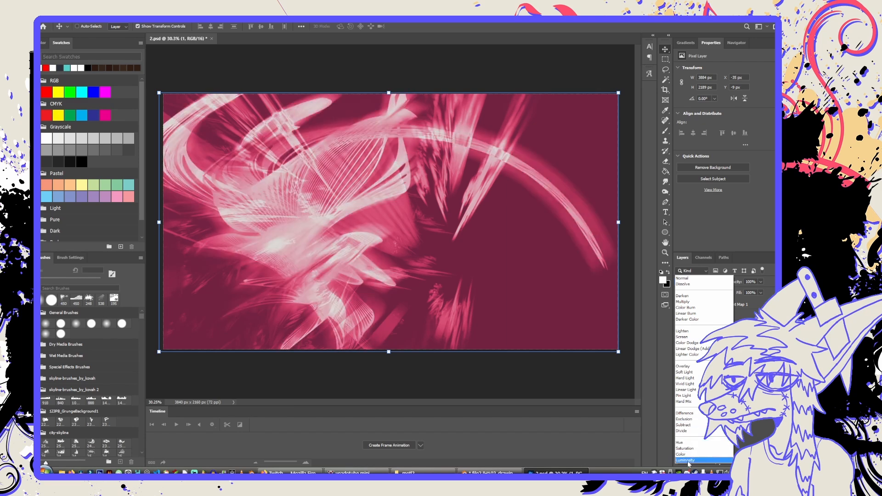
{"action": "left_click", "coordinate": [686, 384]}
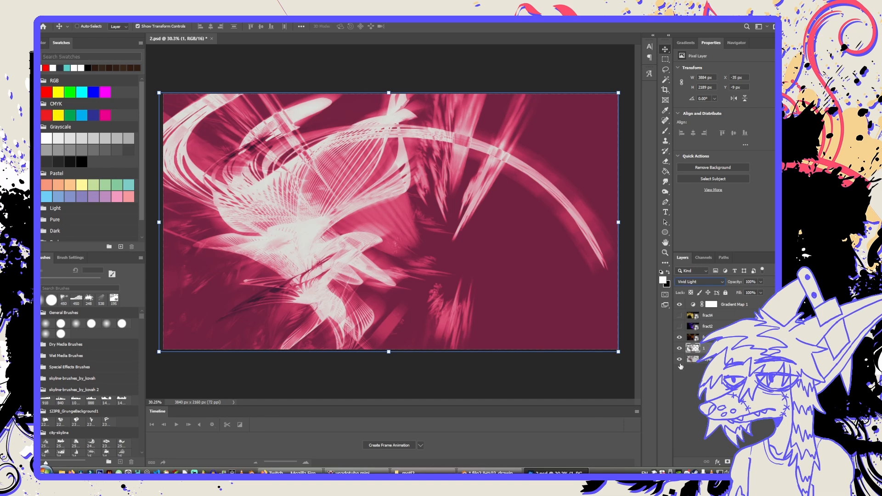
{"action": "scroll", "coordinate": [687, 283], "scroll_direction": "up", "scroll_amount": 1}
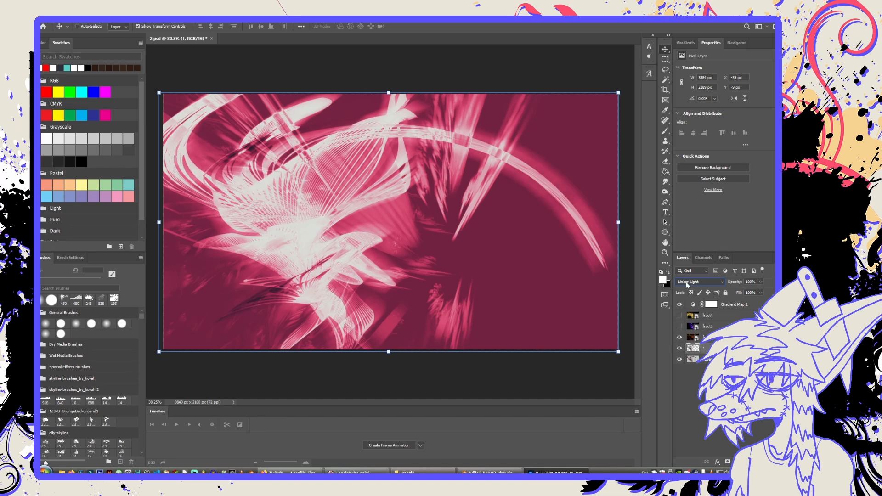
{"action": "left_click", "coordinate": [680, 348]}
{"action": "left_click", "coordinate": [680, 348]}
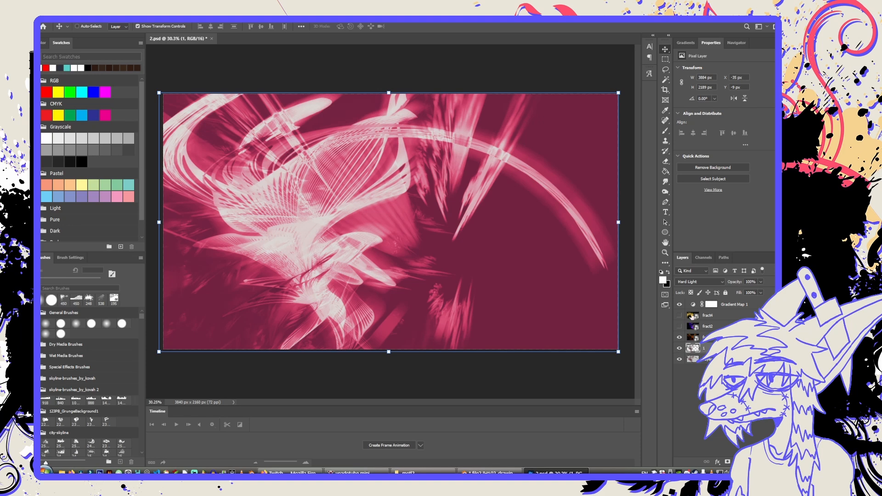
Set render layer 1 to Linear Dodge (Add), compare it hidden and shown, and save the document.
{"action": "left_click", "coordinate": [694, 284]}
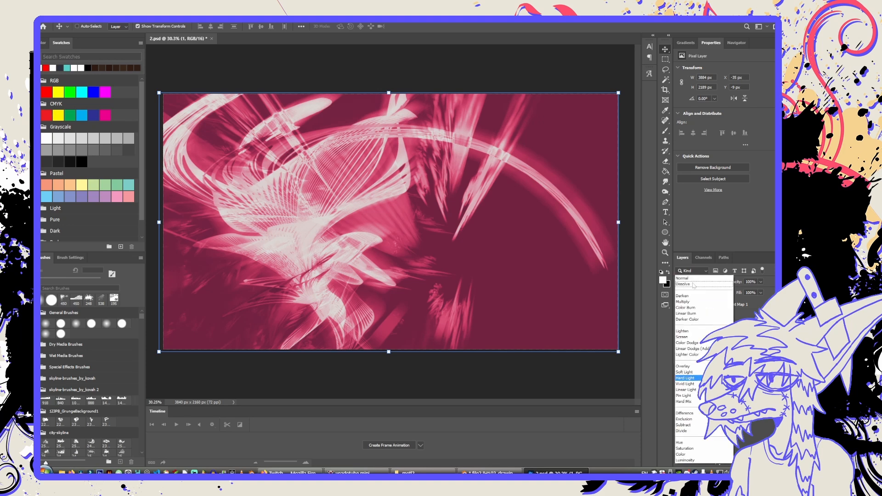
{"action": "left_click", "coordinate": [693, 350]}
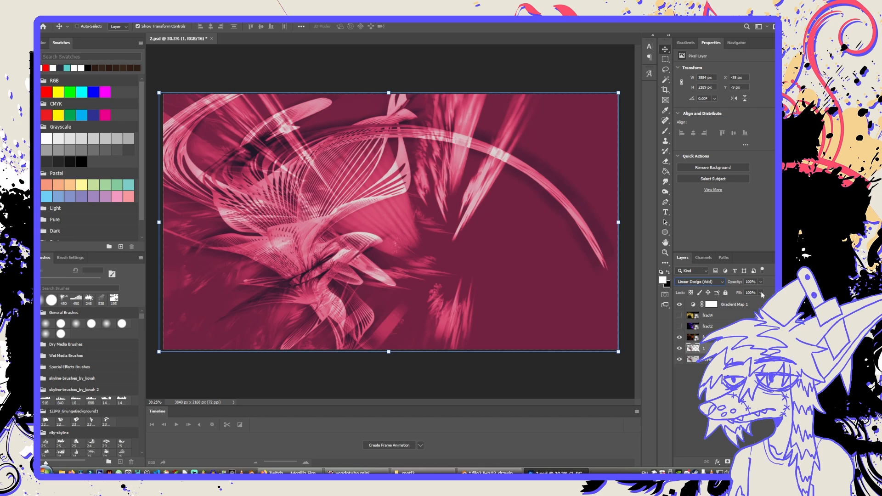
{"action": "left_click", "coordinate": [680, 348]}
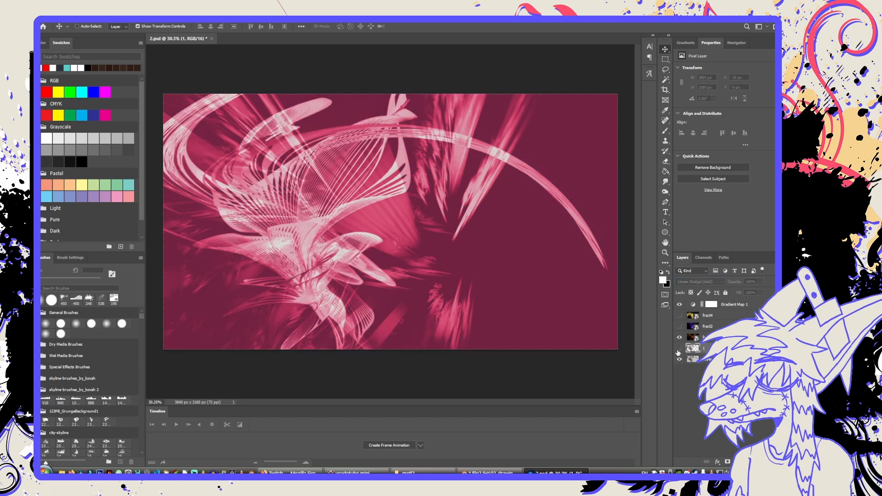
{"action": "left_click", "coordinate": [679, 349]}
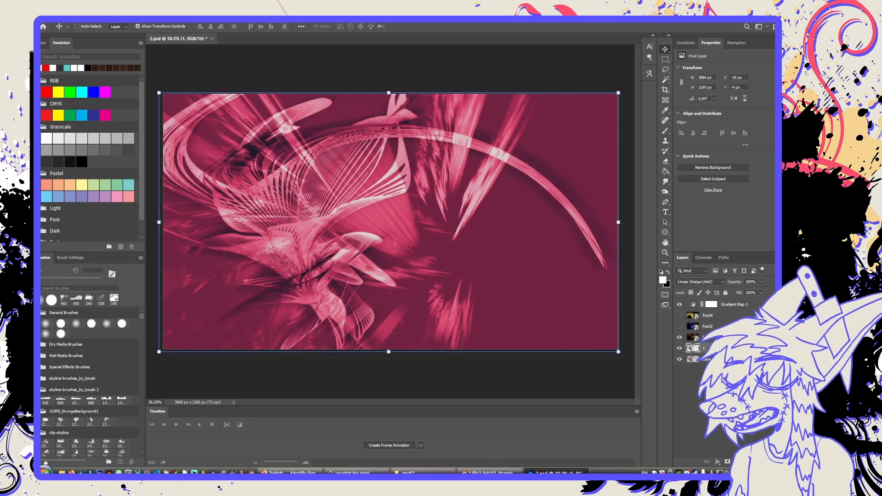
{"action": "key", "text": "ctrl+s"}
Shift the light colour stop of Gradient Map 1 to location 17% and accept the gradient.
{"action": "left_click", "coordinate": [734, 302]}
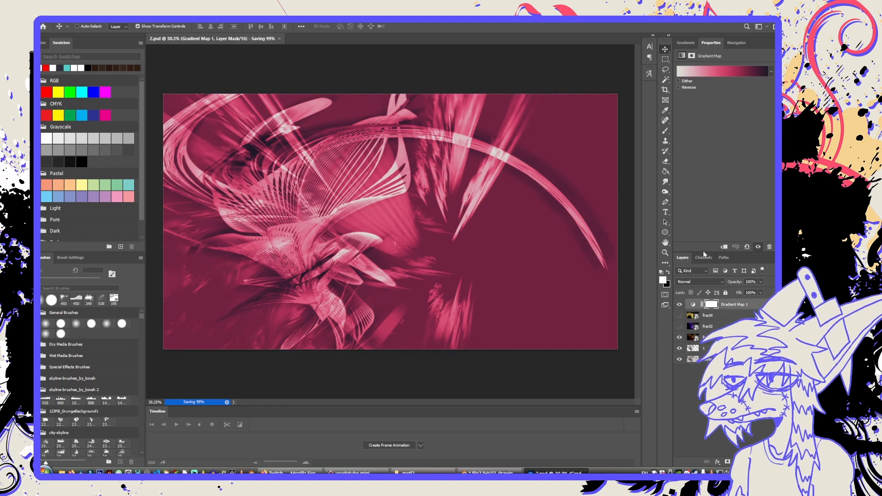
{"action": "left_click", "coordinate": [705, 69]}
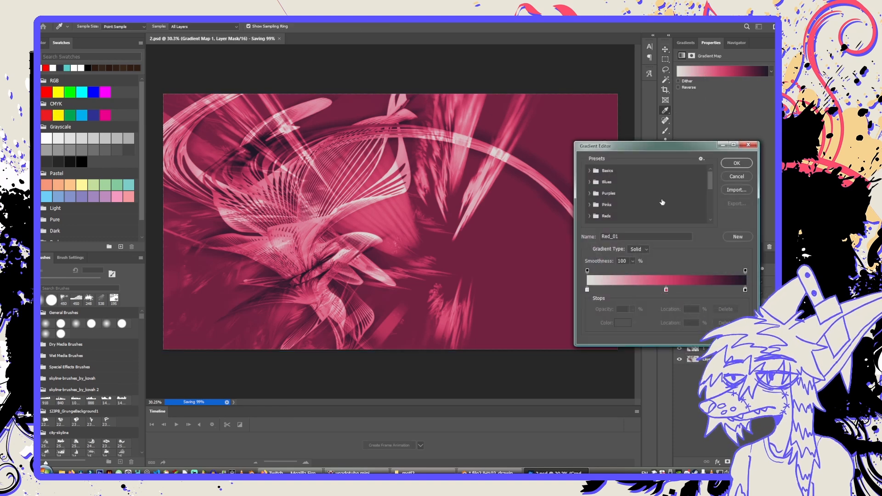
{"action": "left_click_drag", "start_coordinate": [588, 289], "coordinate": [616, 291]}
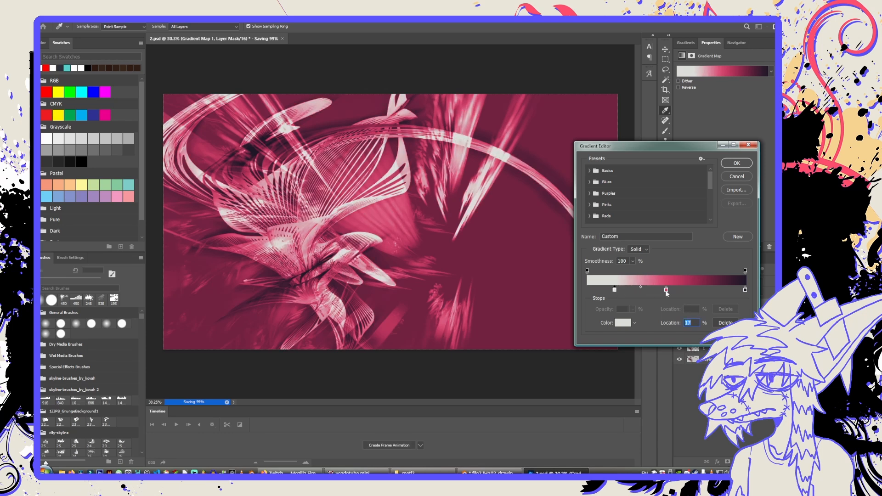
{"action": "left_click", "coordinate": [737, 163]}
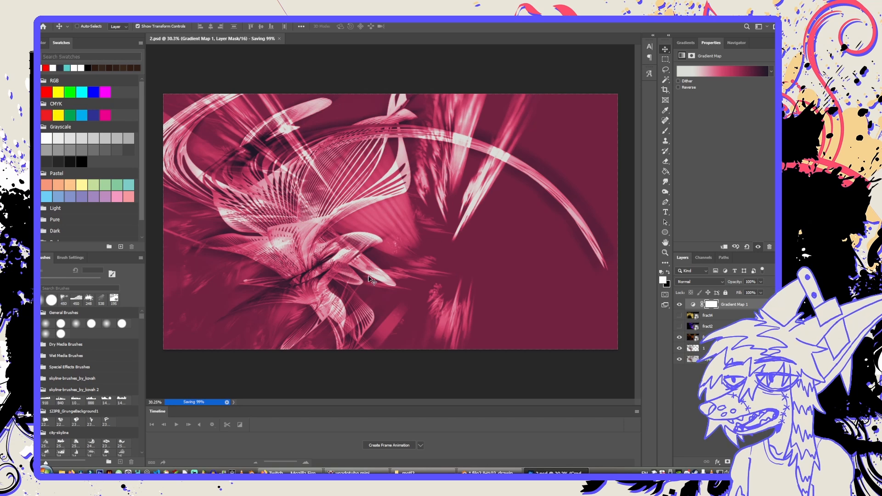
{"action": "scroll", "coordinate": [369, 279], "scroll_direction": "down", "scroll_amount": 4, "text": "alt"}
{"action": "scroll", "coordinate": [369, 278], "scroll_direction": "up", "scroll_amount": 5, "text": "alt"}
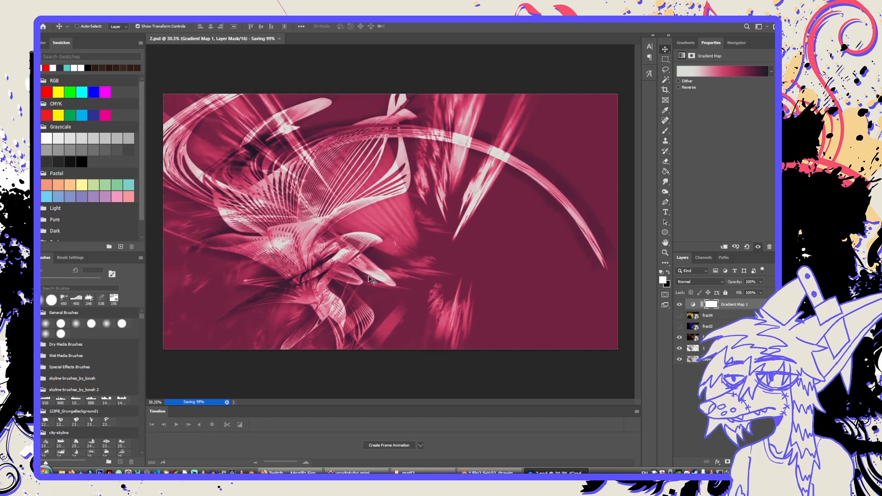
{"action": "scroll", "coordinate": [369, 279], "scroll_direction": "down", "scroll_amount": 1, "text": "alt"}
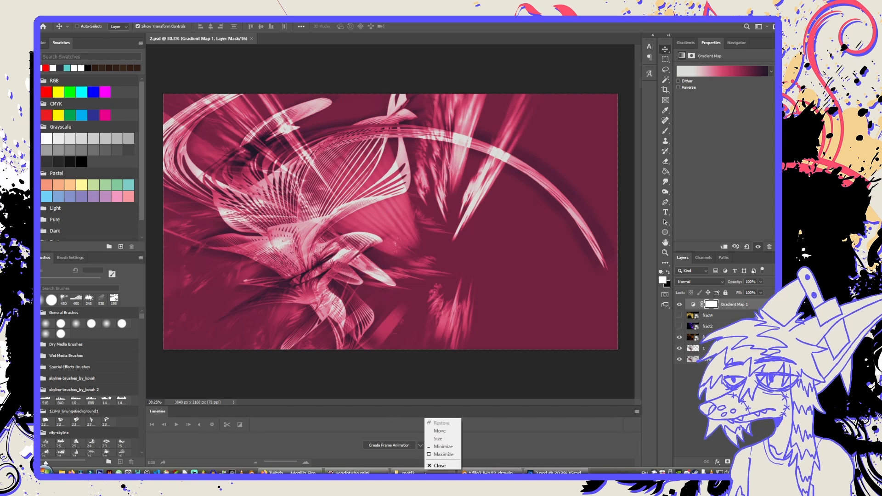
Open the met2 render folder and view 1.png and 2.png in the image viewer.
{"action": "left_click", "coordinate": [414, 473]}
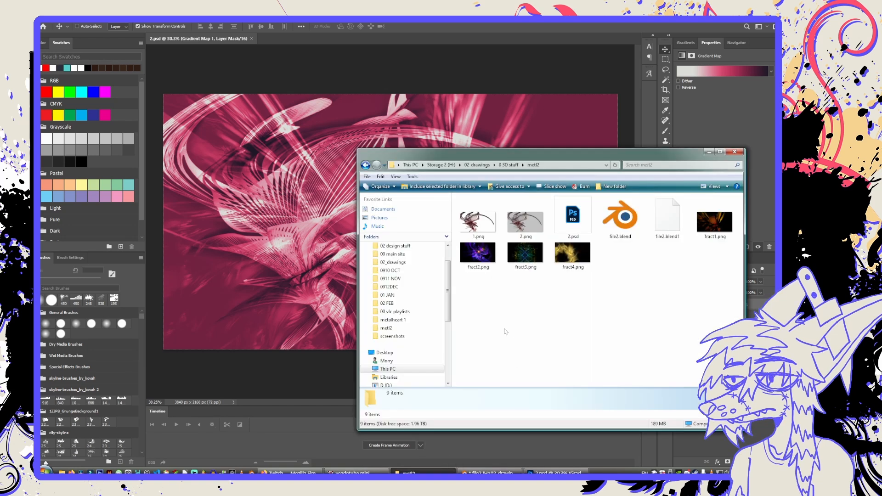
{"action": "double_click", "coordinate": [478, 223]}
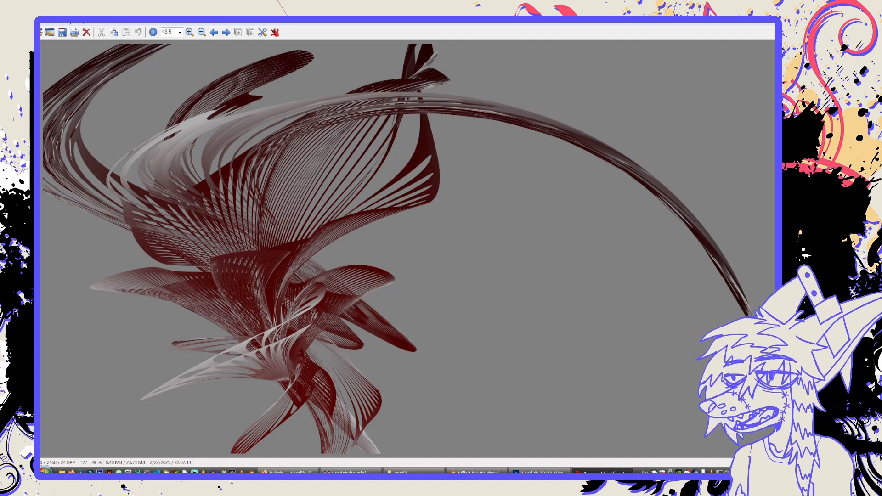
{"action": "key", "text": "Escape"}
{"action": "key", "text": "alt+Tab"}
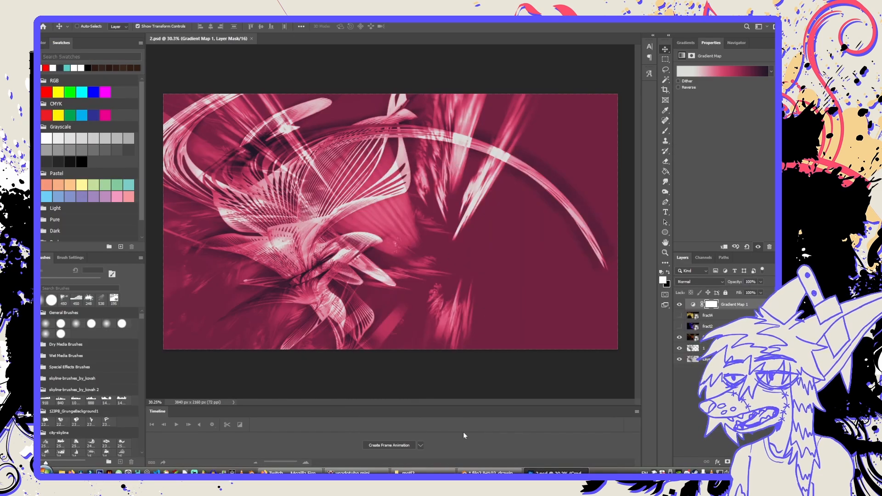
{"action": "key", "text": "alt+Tab"}
{"action": "double_click", "coordinate": [521, 225]}
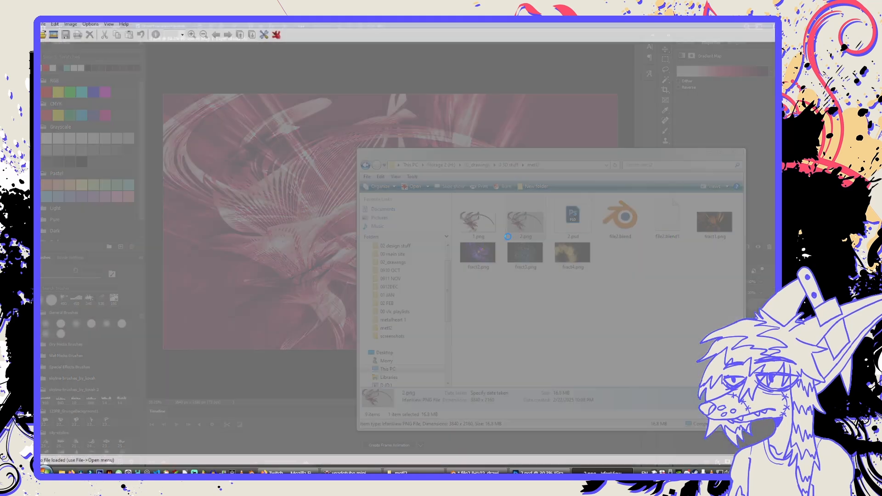
{"action": "key", "text": "Escape"}
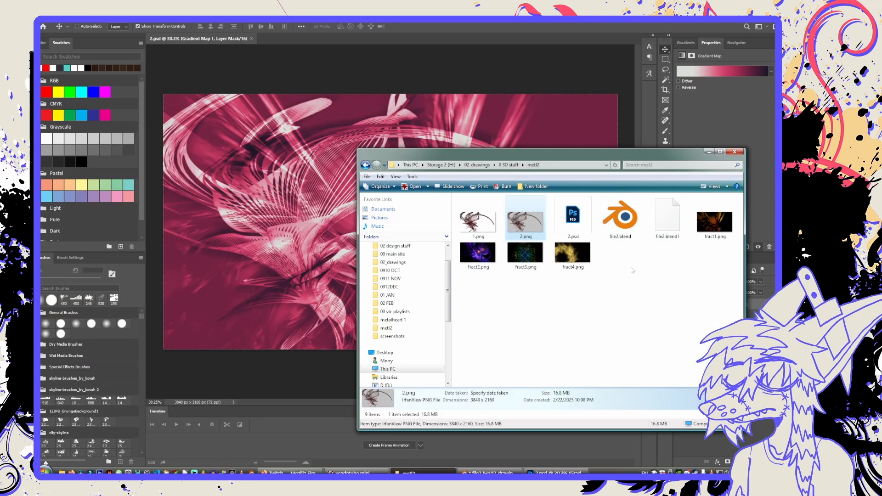
Switch to Blender, inspect the wireframe shape from several angles in the Shading and Modeling workspaces, and return to Photoshop.
{"action": "key", "text": "alt+Tab"}
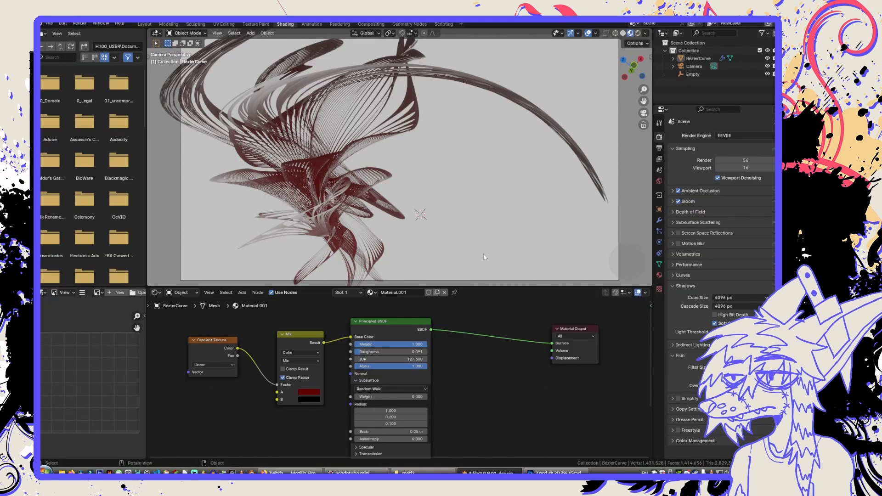
{"action": "middle_click_drag", "start_coordinate": [484, 256], "coordinate": [240, 184]}
{"action": "scroll", "coordinate": [276, 183], "scroll_direction": "up", "scroll_amount": 6}
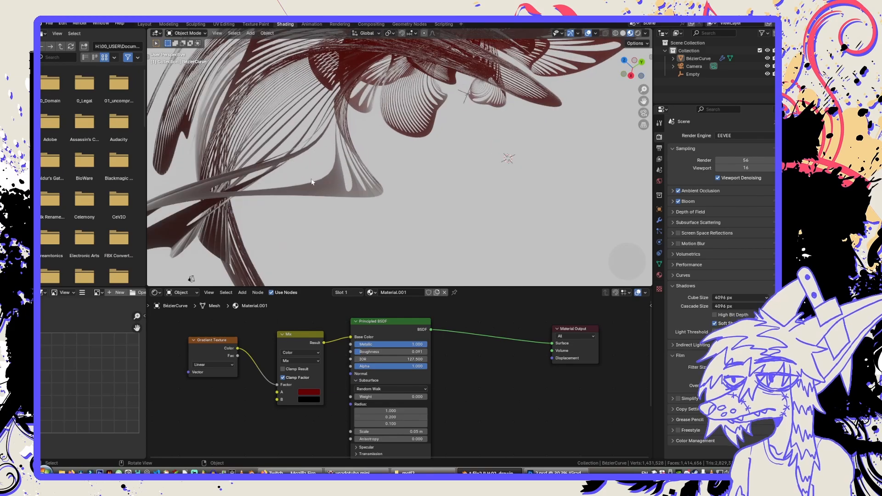
{"action": "middle_click_drag", "start_coordinate": [311, 182], "coordinate": [420, 139]}
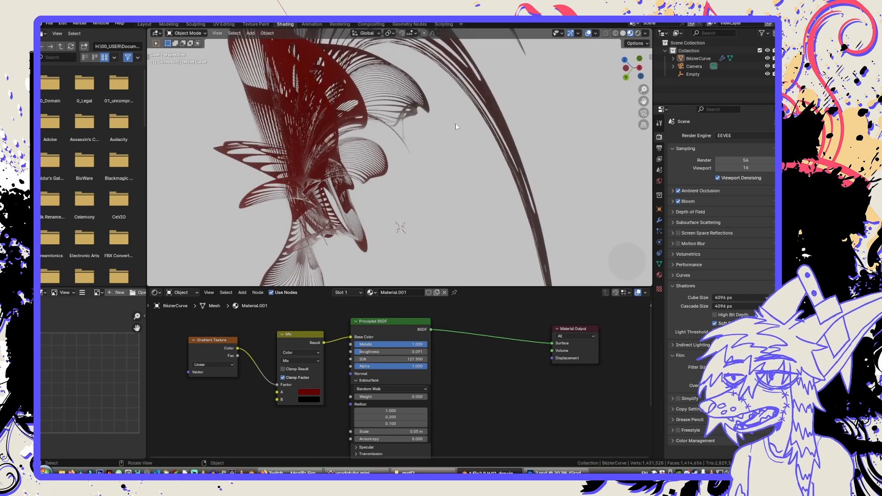
{"action": "left_click", "coordinate": [169, 23]}
{"action": "mouse_move", "coordinate": [312, 189]}
{"action": "middle_mouse_down"}
{"action": "mouse_move", "coordinate": [329, 234]}
{"action": "mouse_move", "coordinate": [354, 225]}
{"action": "middle_mouse_up"}
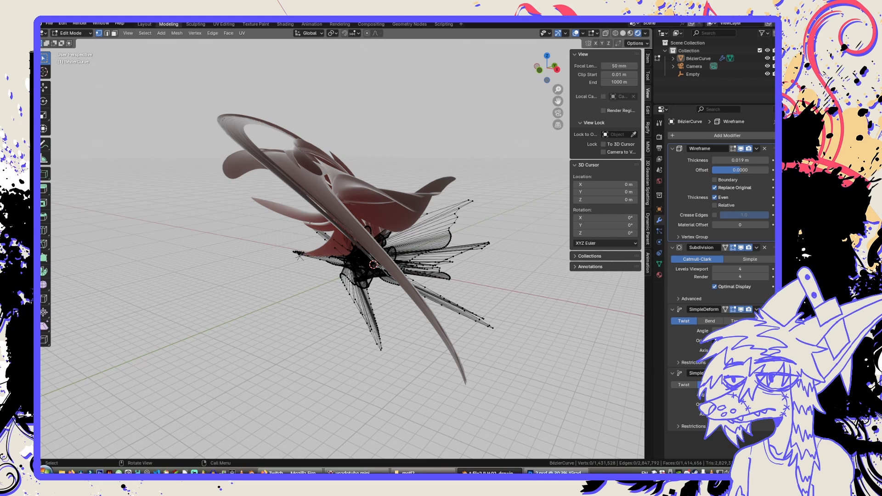
{"action": "left_click_drag", "start_coordinate": [556, 473], "coordinate": [490, 473]}
{"action": "left_click", "coordinate": [490, 473]}
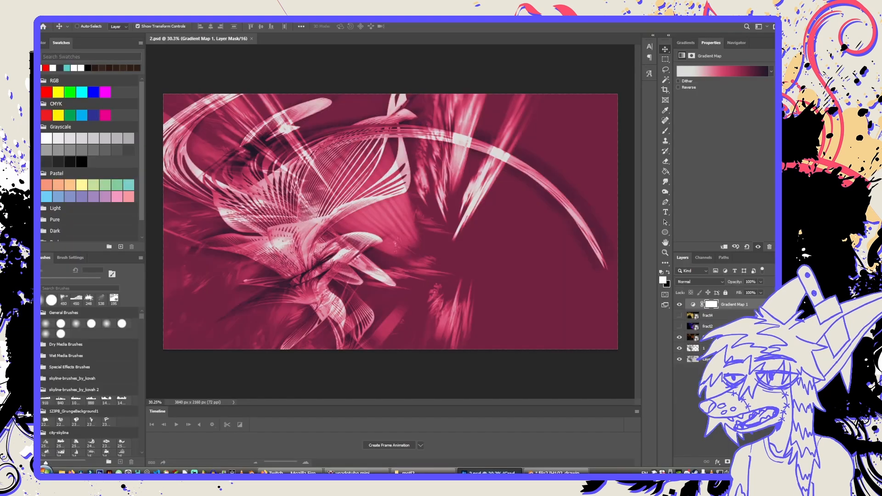